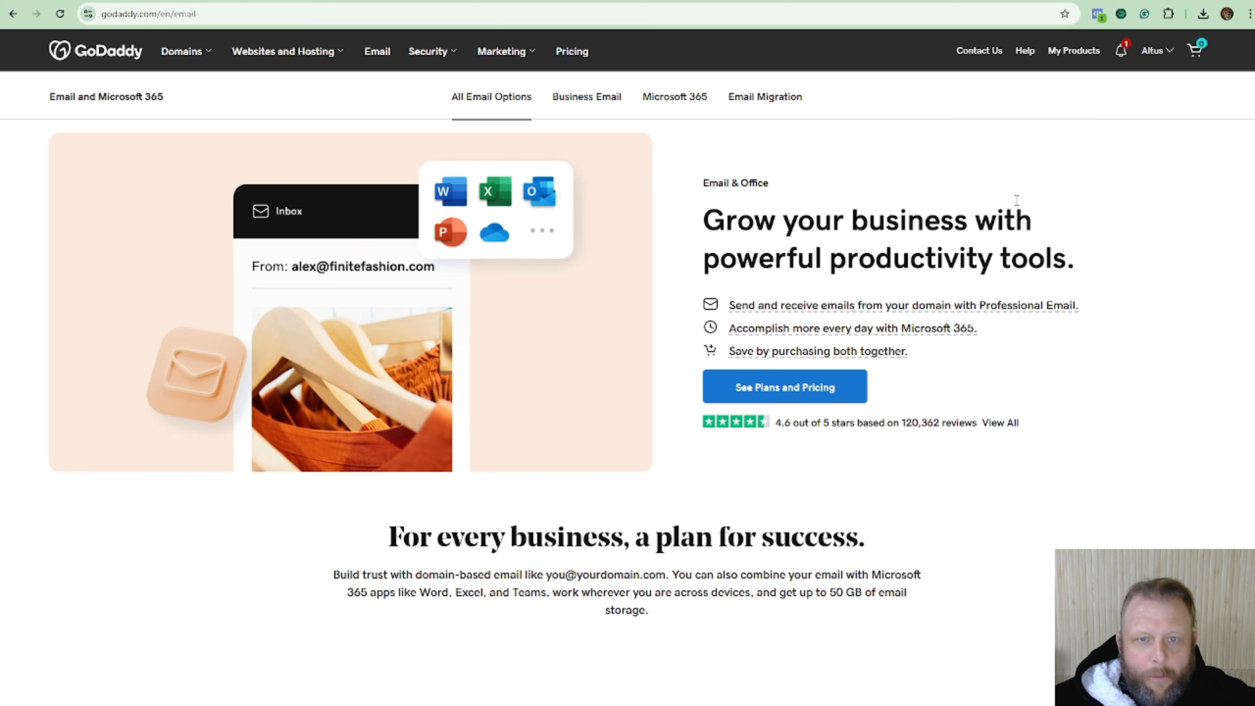
Scroll through GoDaddy's Microsoft 365 email plan cards and prices, then go to the Instantly site.
scroll(931, 217, down, 2)
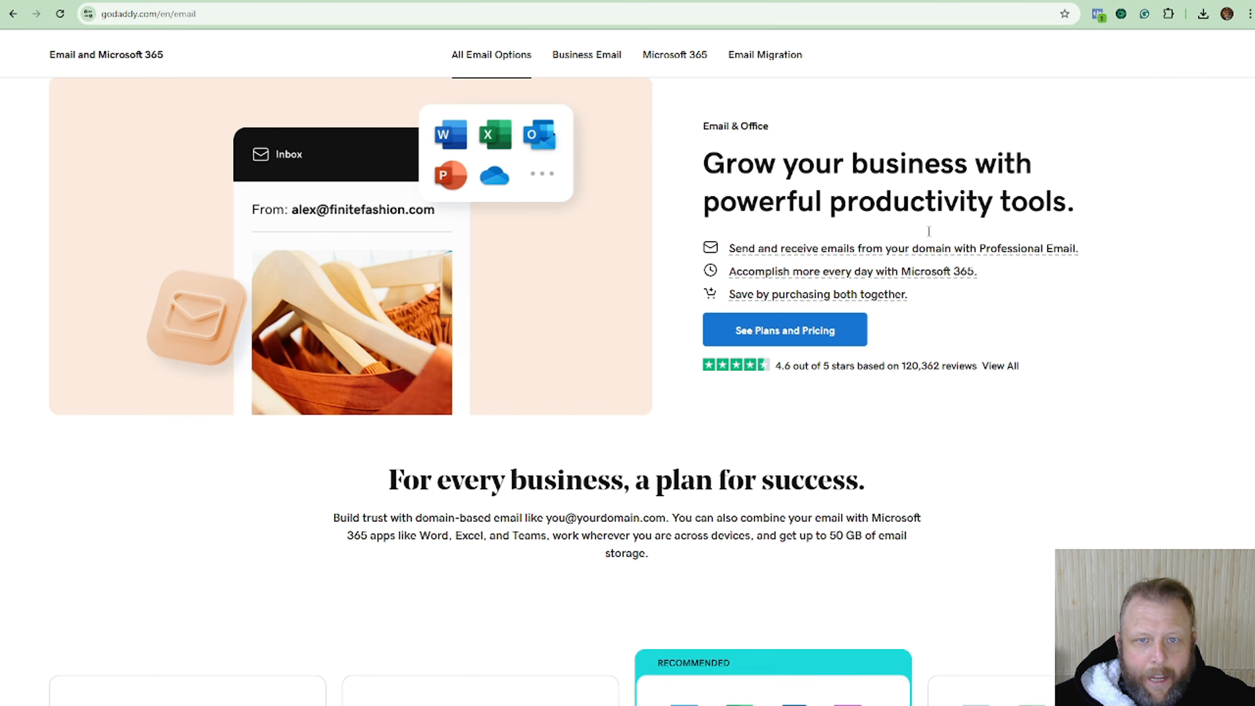
scroll(929, 231, up, 1)
scroll(967, 267, down, 5)
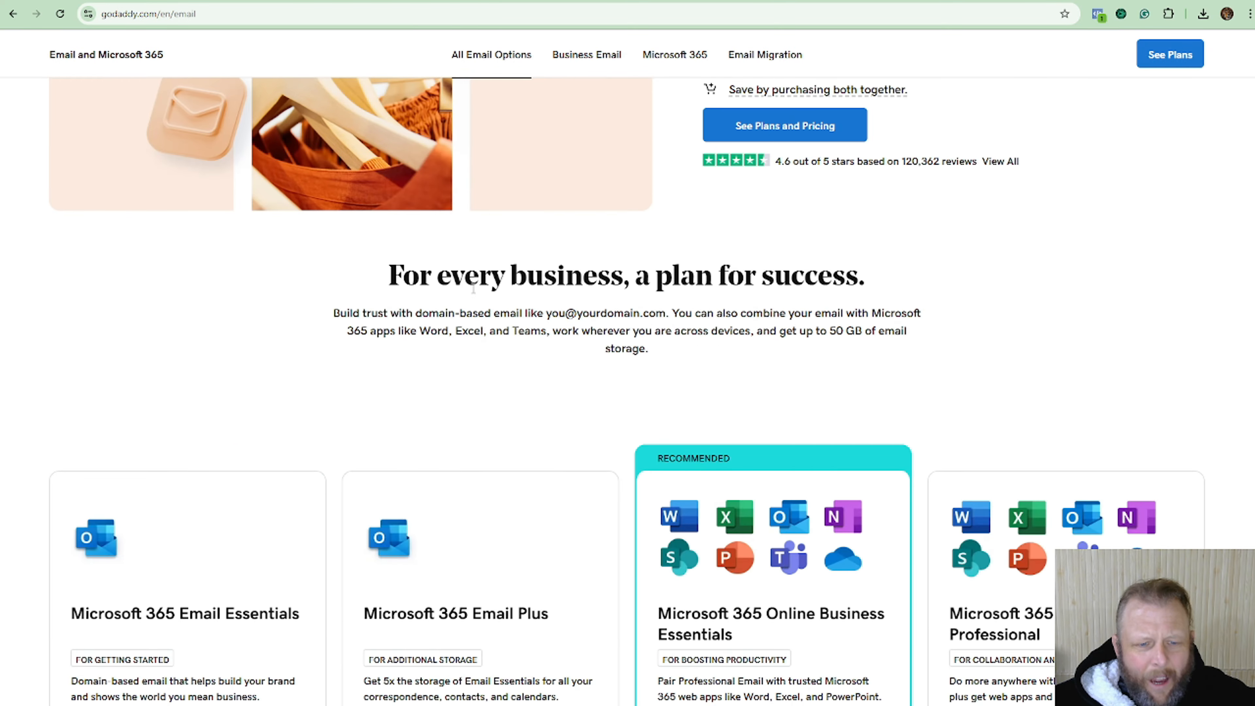
scroll(473, 289, down, 6)
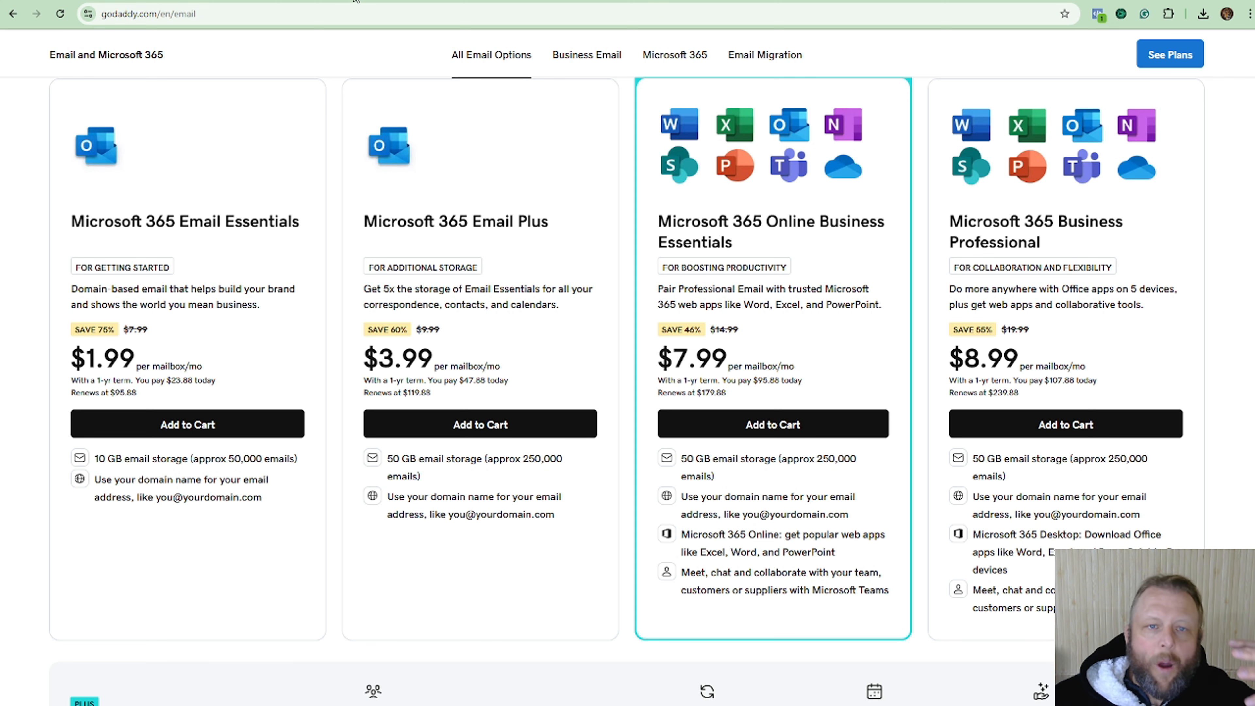
click(355, 1)
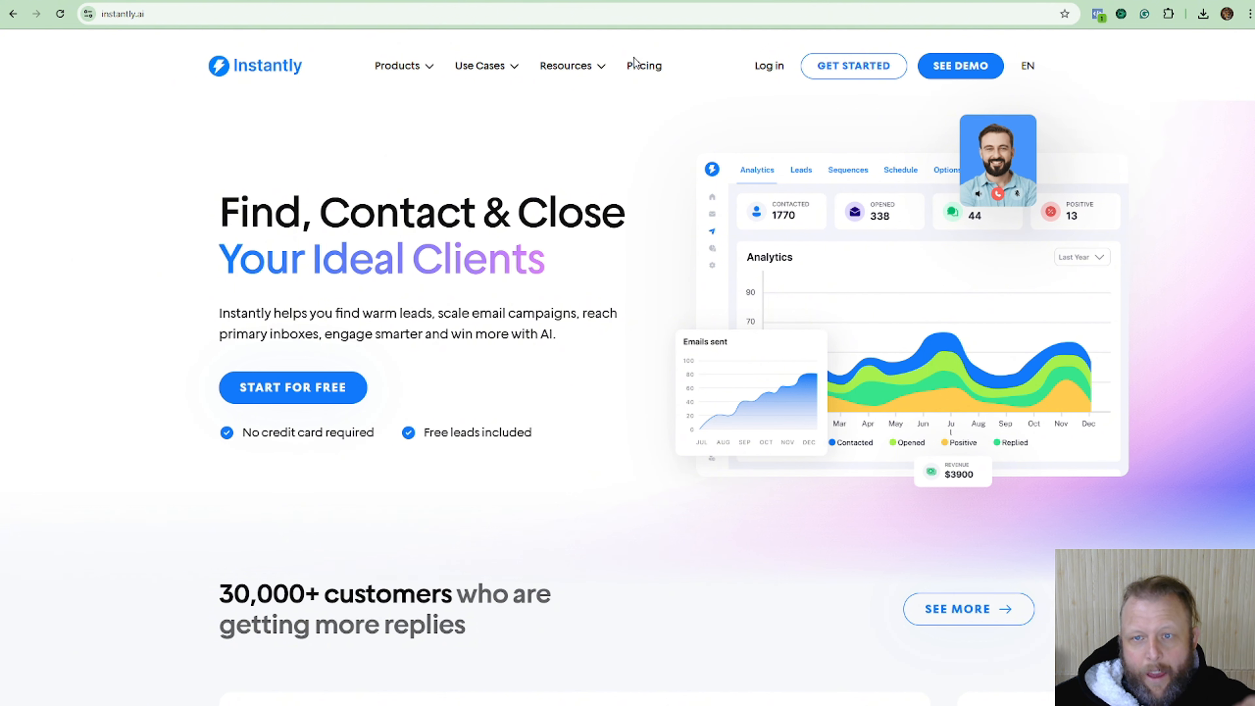
Open Instantly's pricing page and scroll through the Growth, Supersonic, Hyper Credits and Enterprise plans.
click(637, 67)
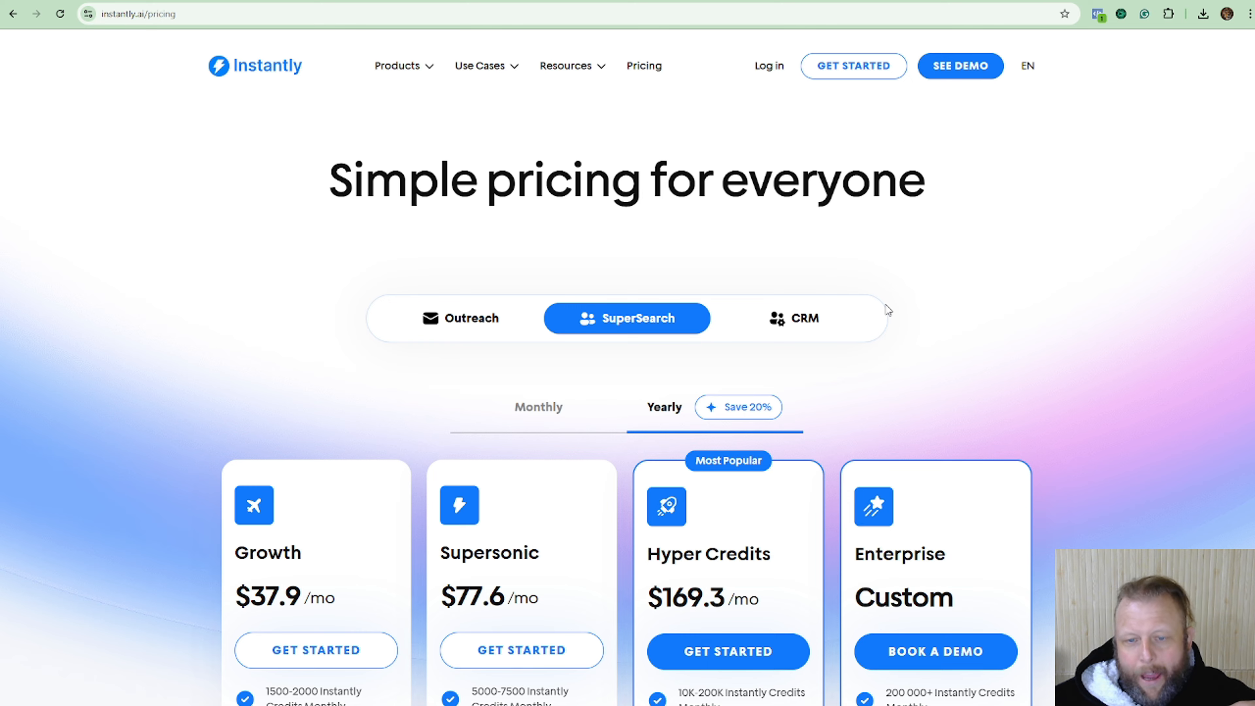
scroll(887, 310, down, 2)
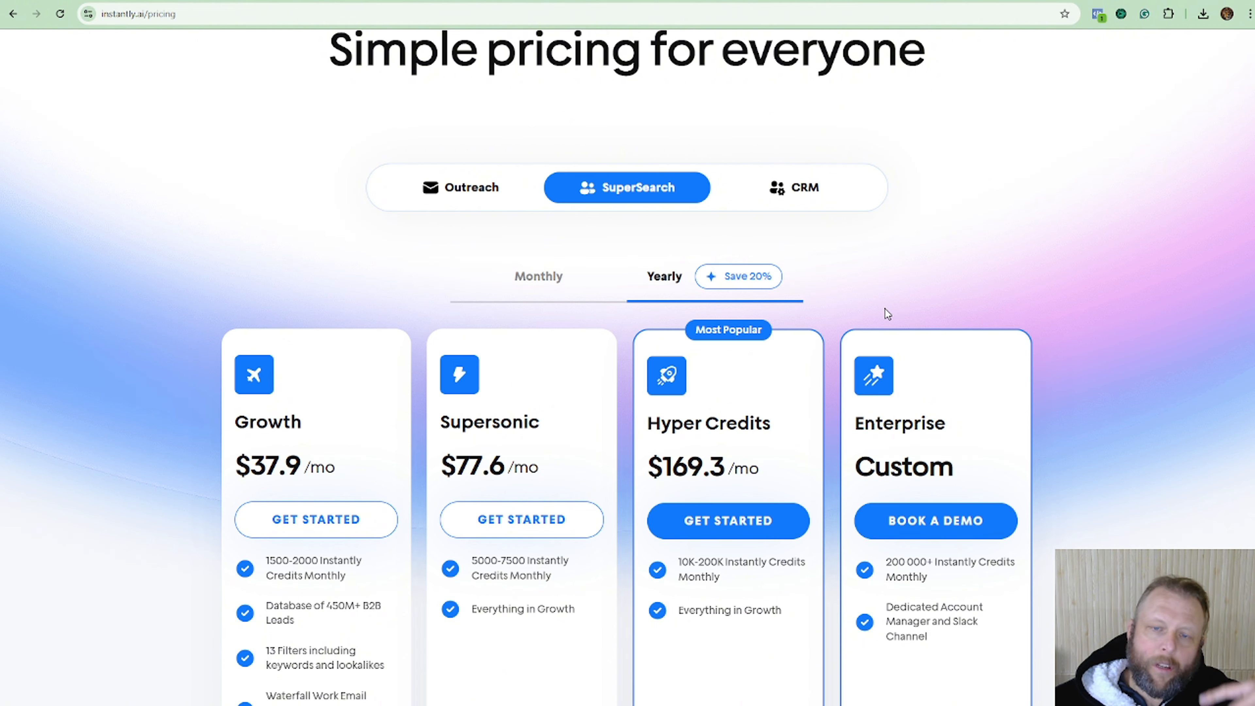
scroll(868, 314, down, 5)
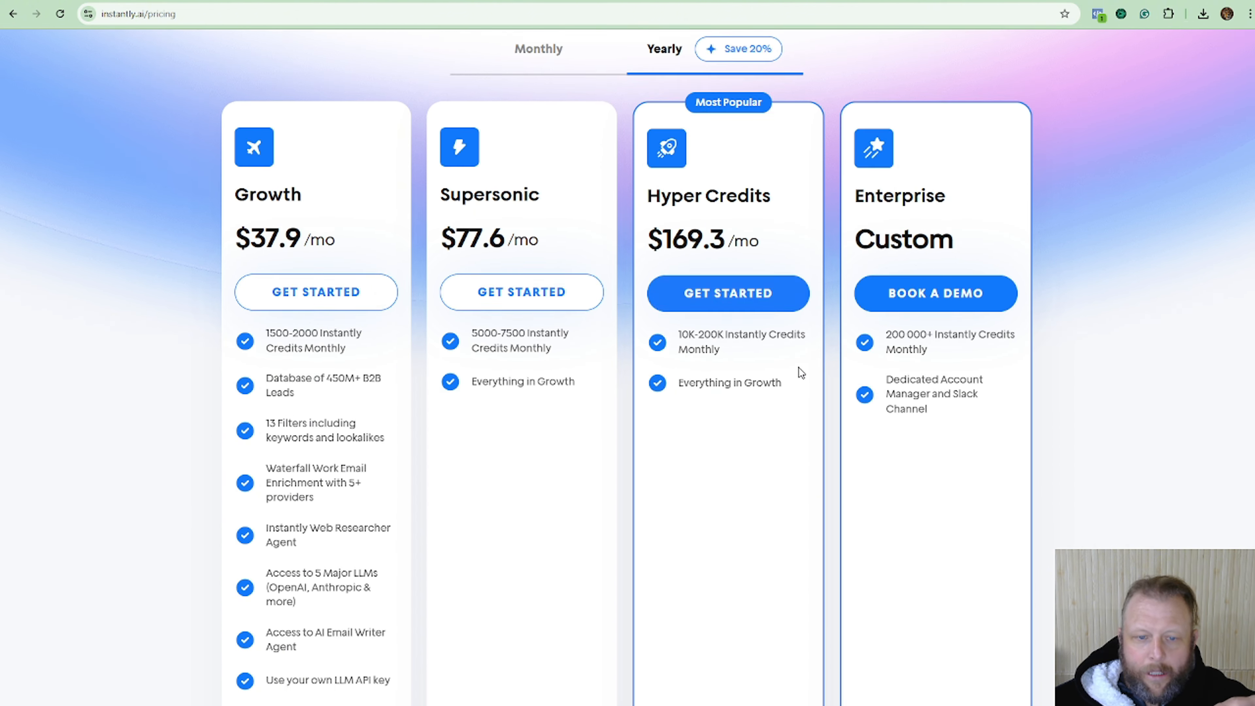
scroll(790, 443, up, 8)
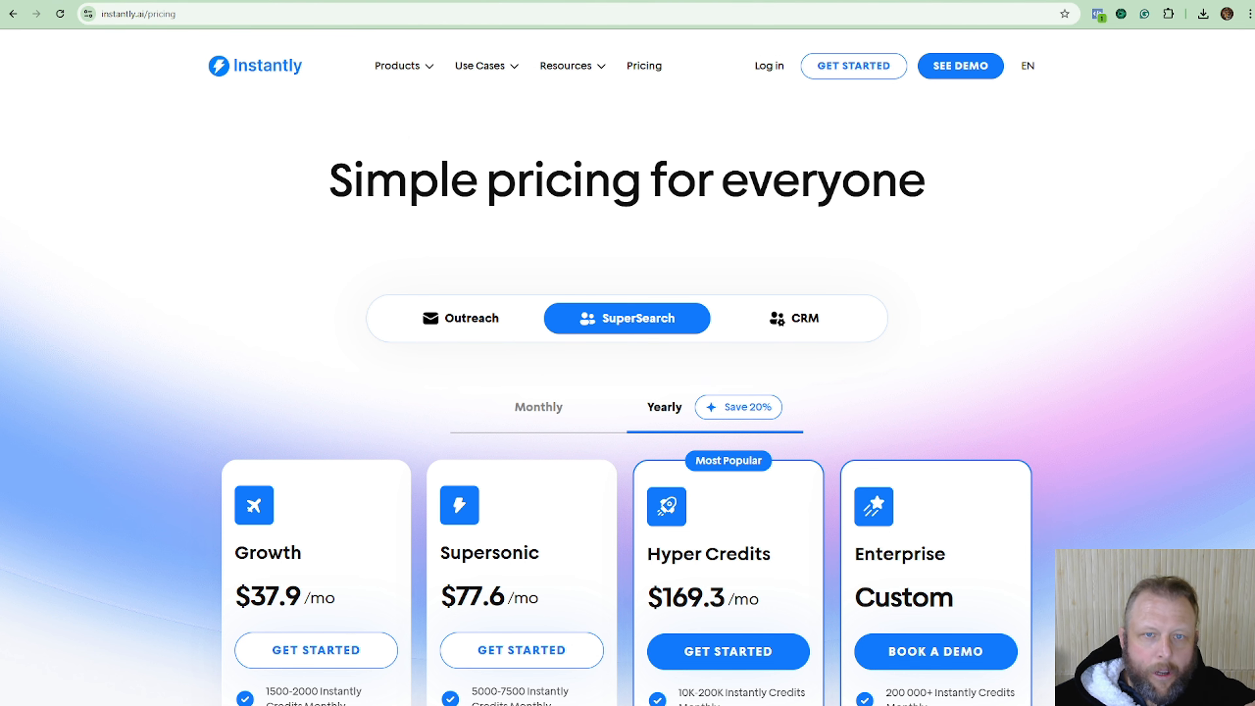
Flip between the GoDaddy, ChatGPT and Instantly tabs, ending on the Skool classroom.
click(161, 2)
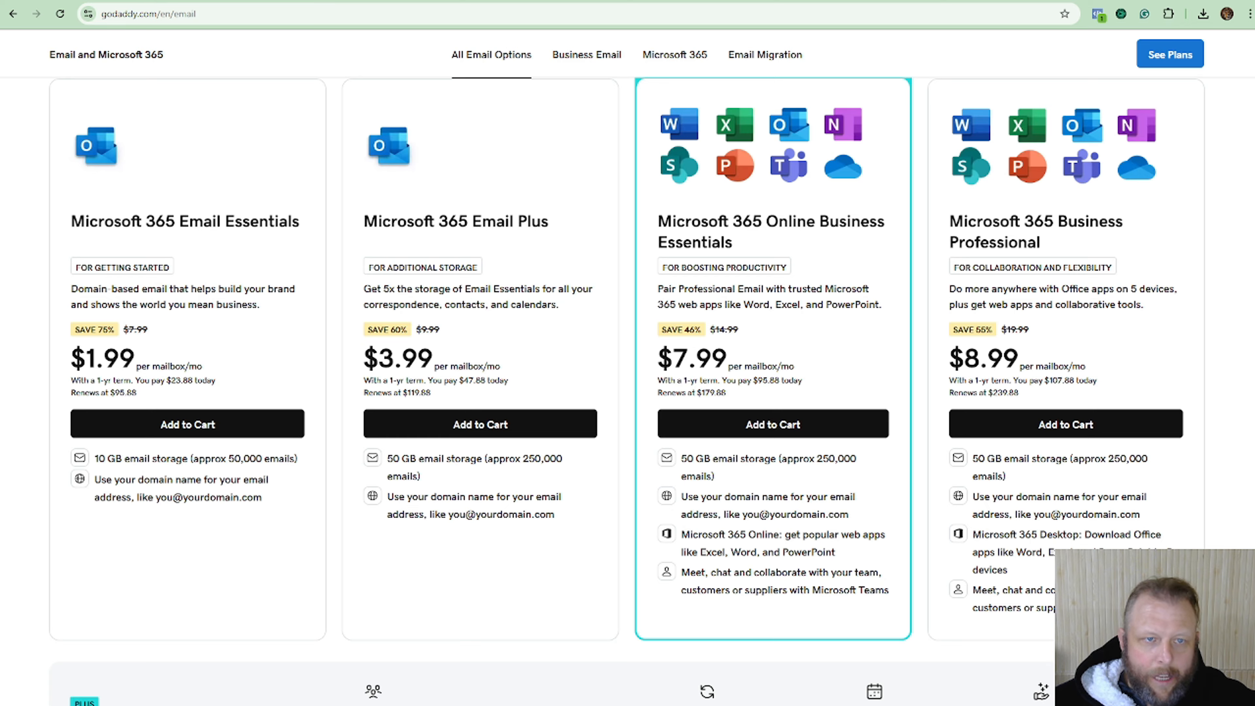
click(129, 2)
click(144, 2)
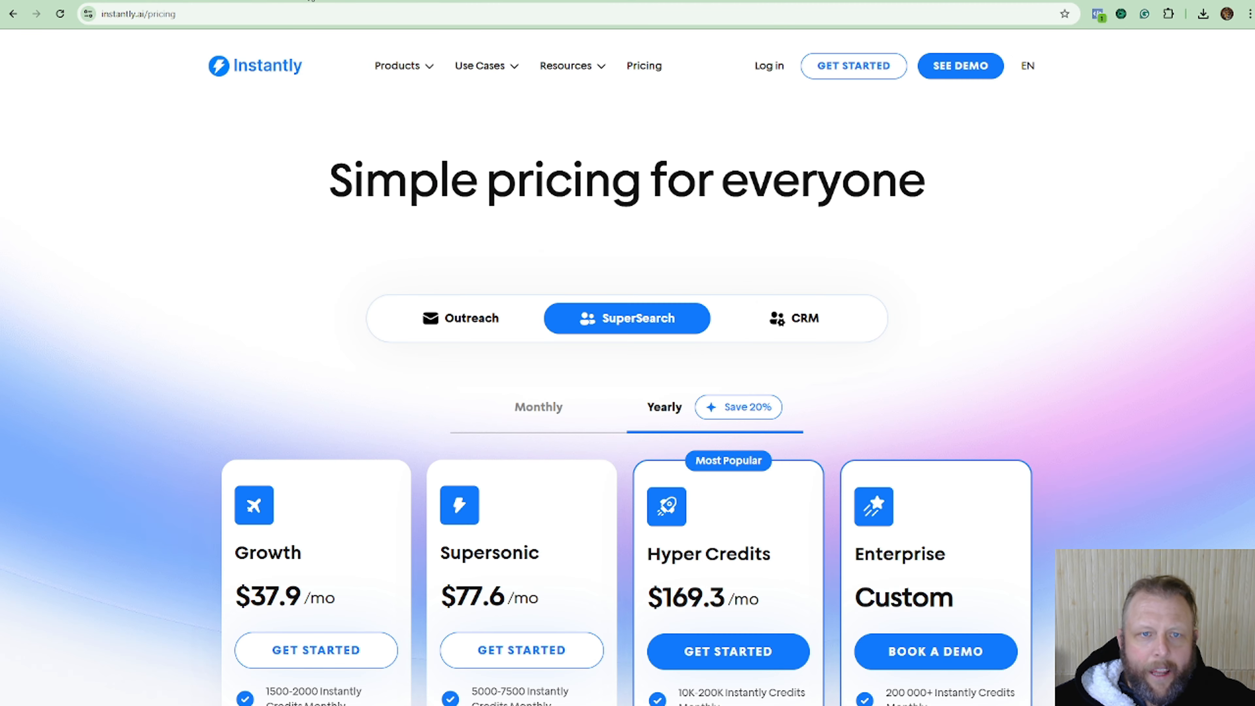
click(116, 1)
Scroll up through the ChatGPT table of businesses, subject lines and cold outreach messages.
click(92, 2)
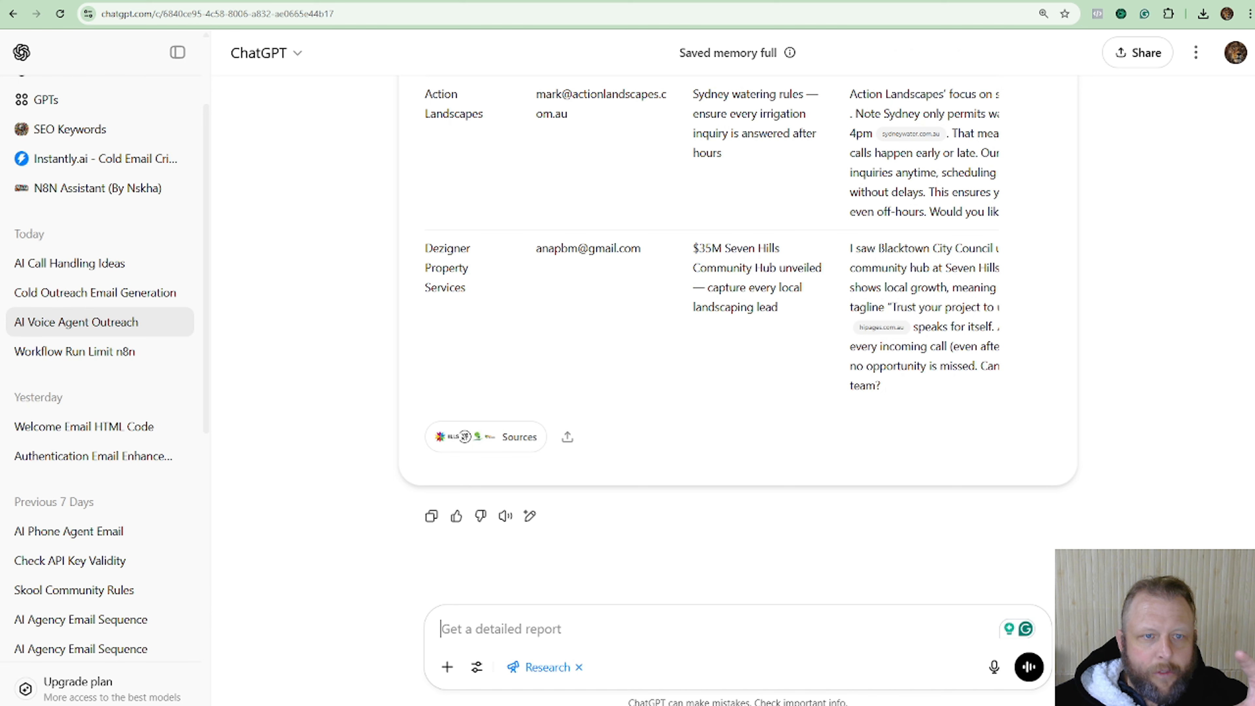
scroll(763, 446, up, 3)
scroll(763, 447, up, 2)
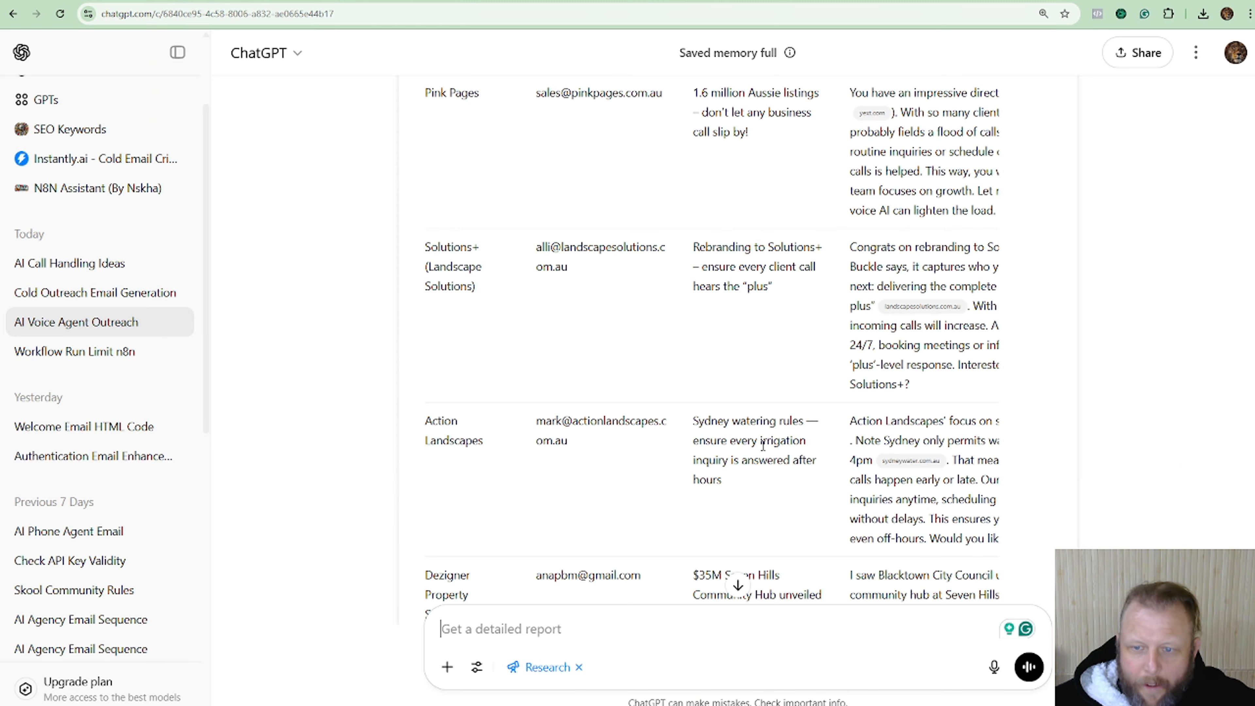
scroll(763, 446, up, 10)
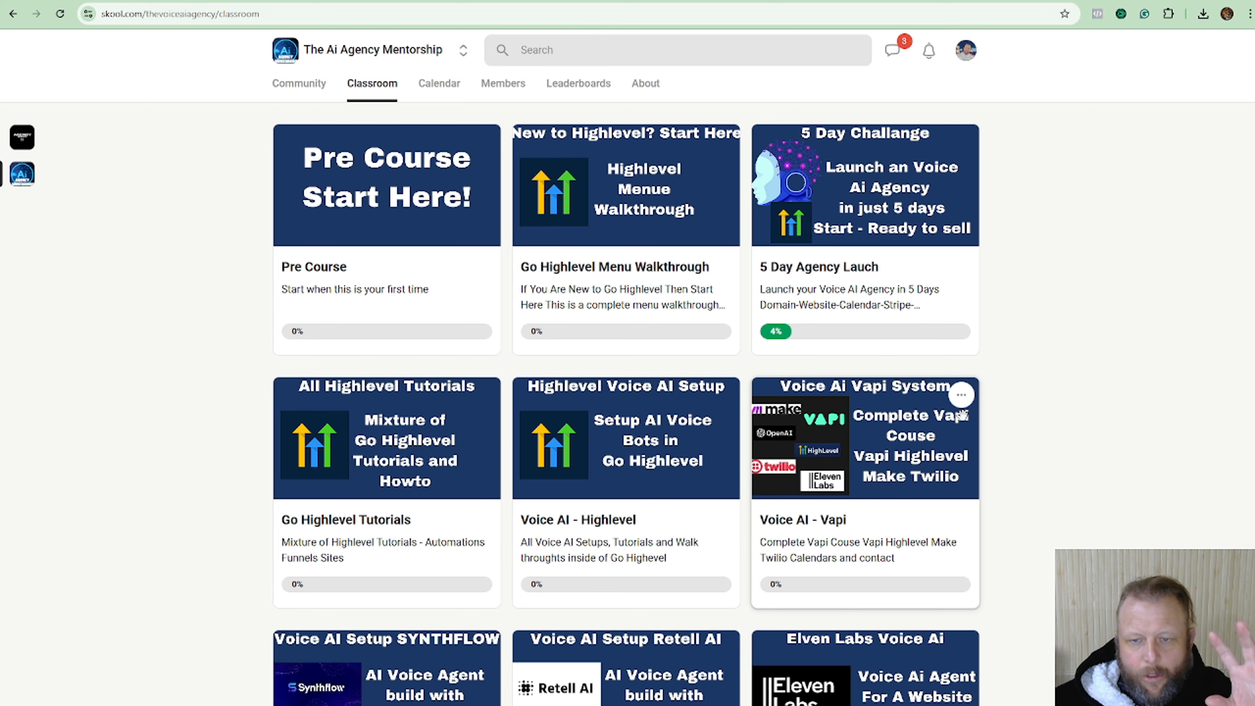
Scroll through the Skool mentorship course cards, then open the Free Resources community.
scroll(960, 415, down, 5)
scroll(898, 449, down, 5)
scroll(898, 449, up, 4)
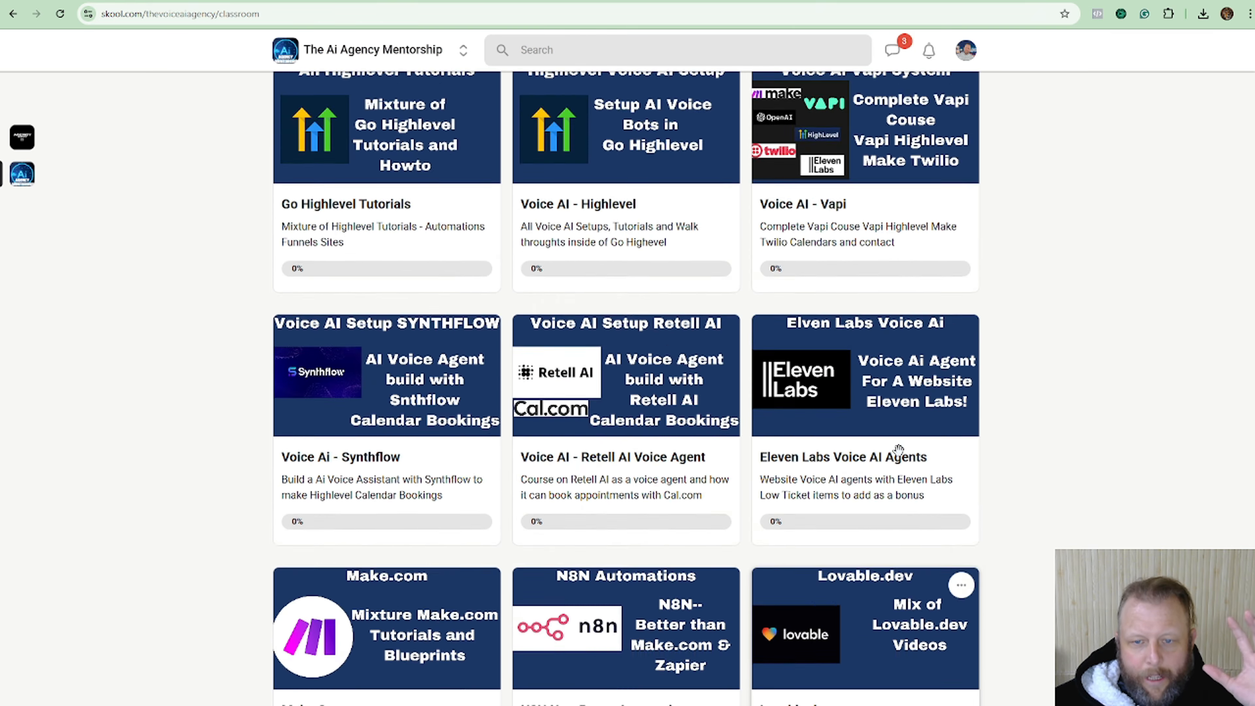
scroll(899, 449, up, 8)
scroll(574, 266, down, 4)
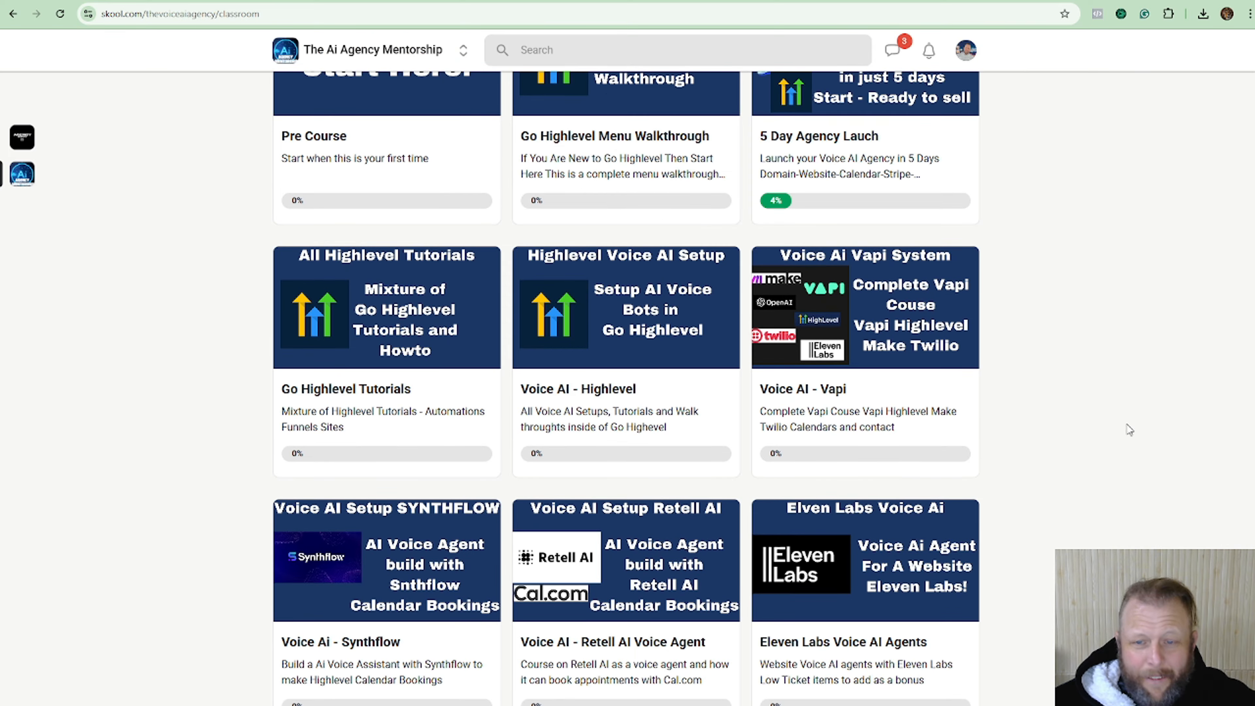
scroll(1106, 471, down, 5)
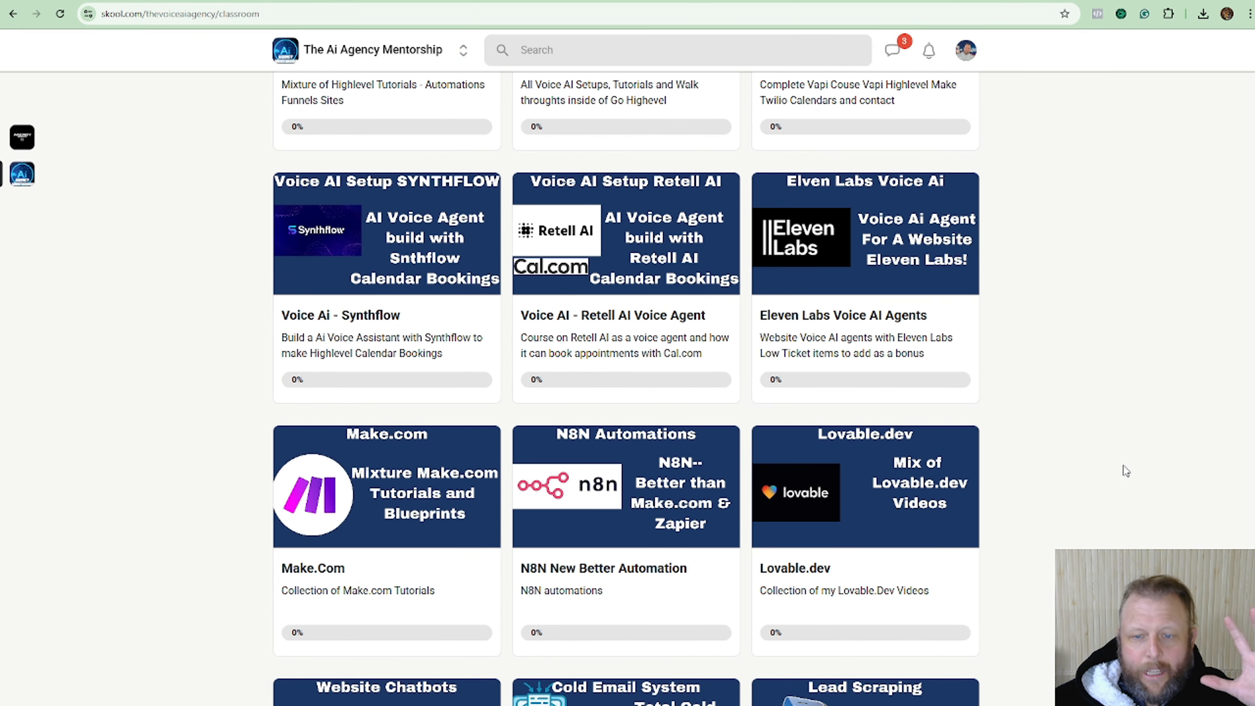
scroll(1124, 465, down, 3)
scroll(1123, 465, up, 7)
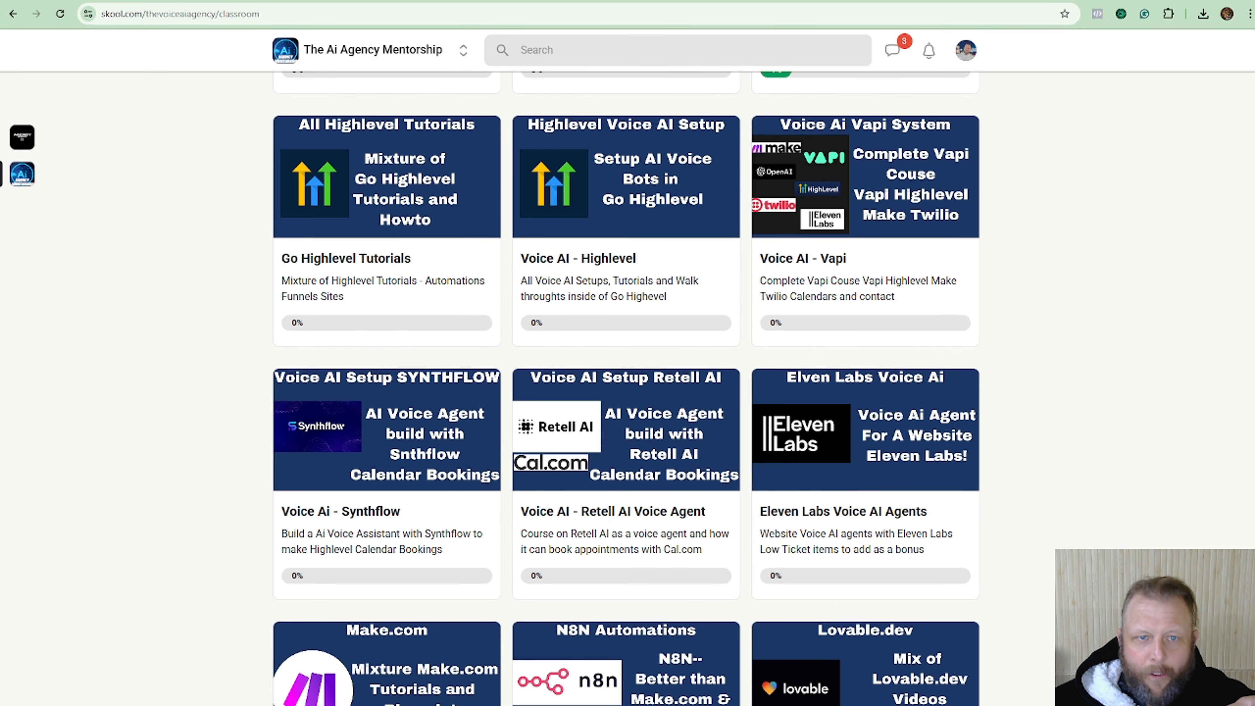
click(163, 1)
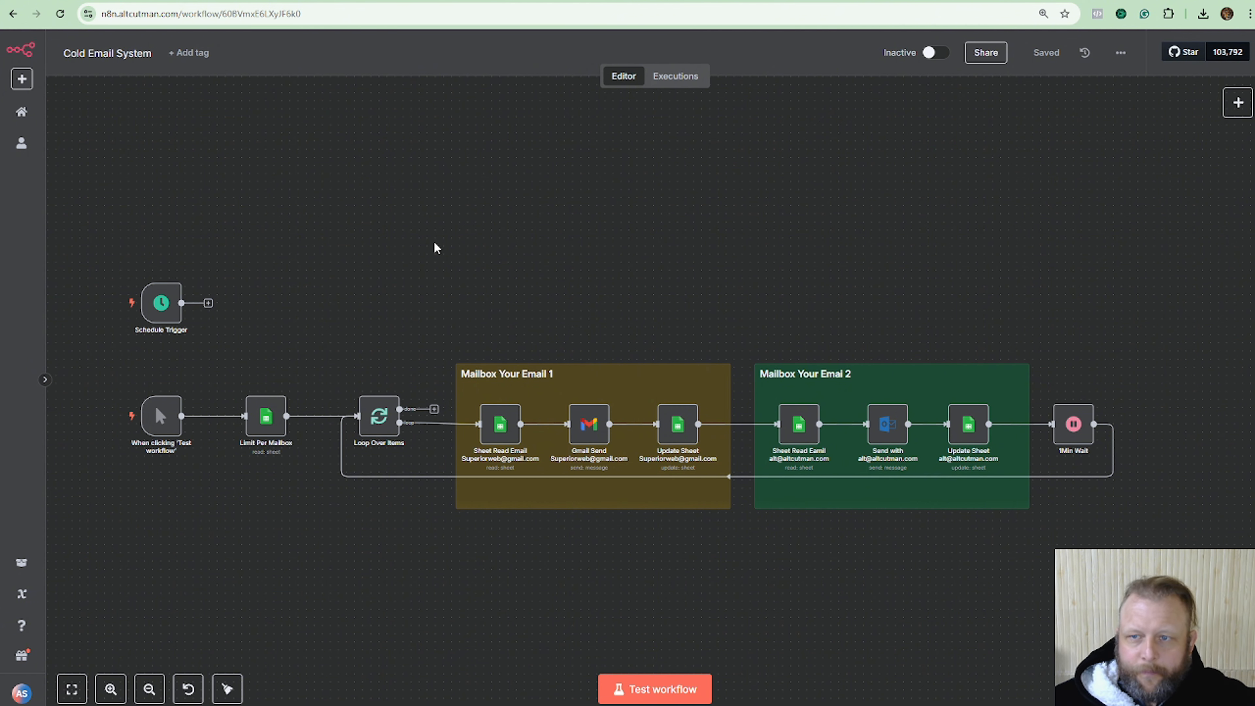
Open n8n in a new browser tab and create a new empty workflow.
mouse_move(123, 2)
mouse_down()
mouse_move(558, 224)
mouse_move(122, 1)
mouse_up()
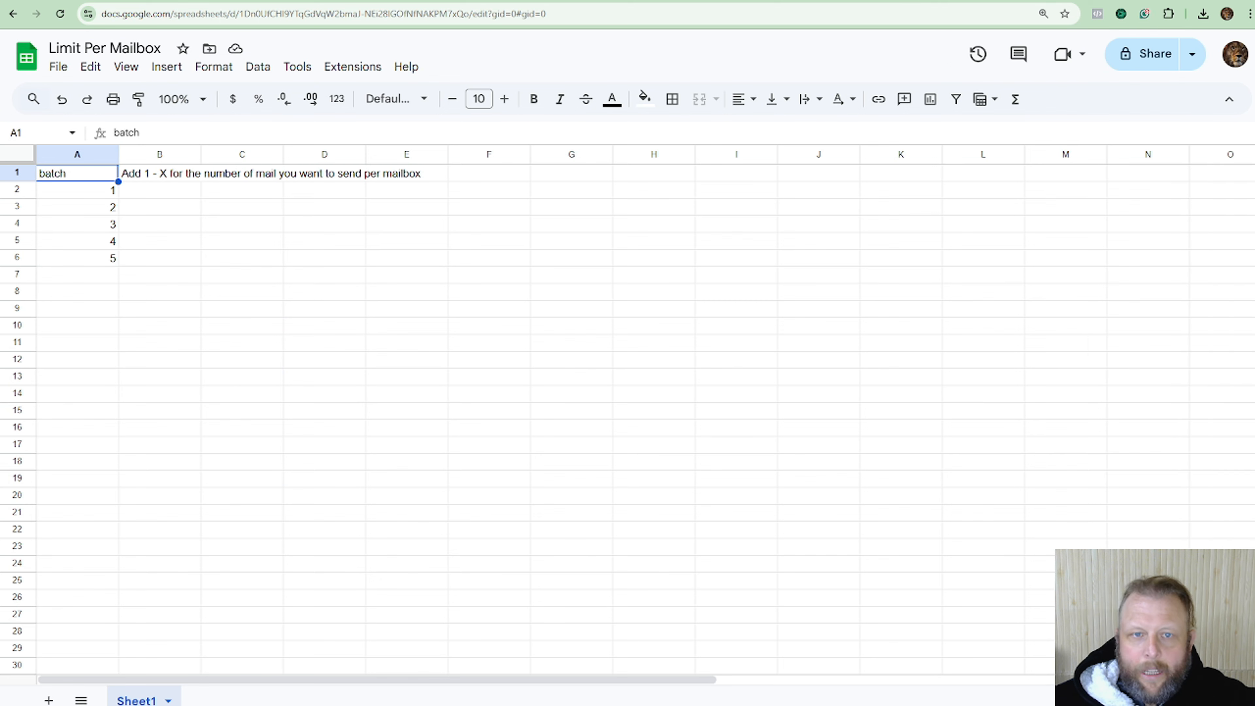
key(ctrl+t)
text(n8n)
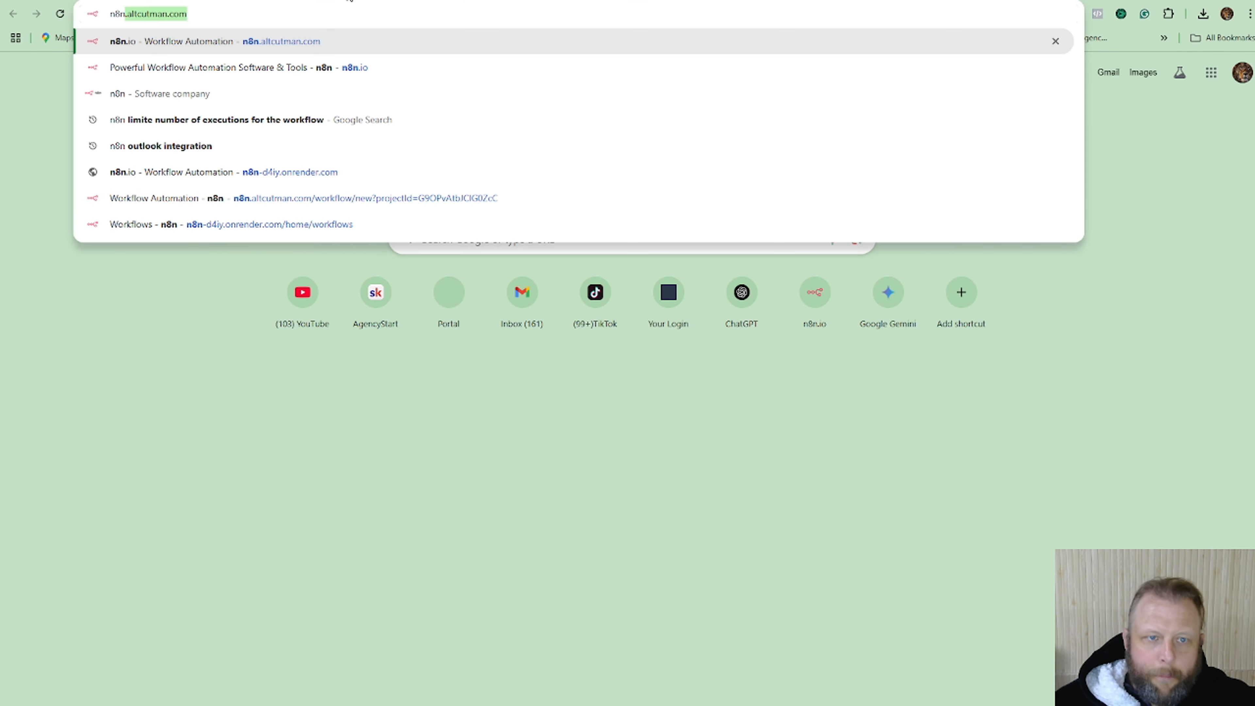
key(Return)
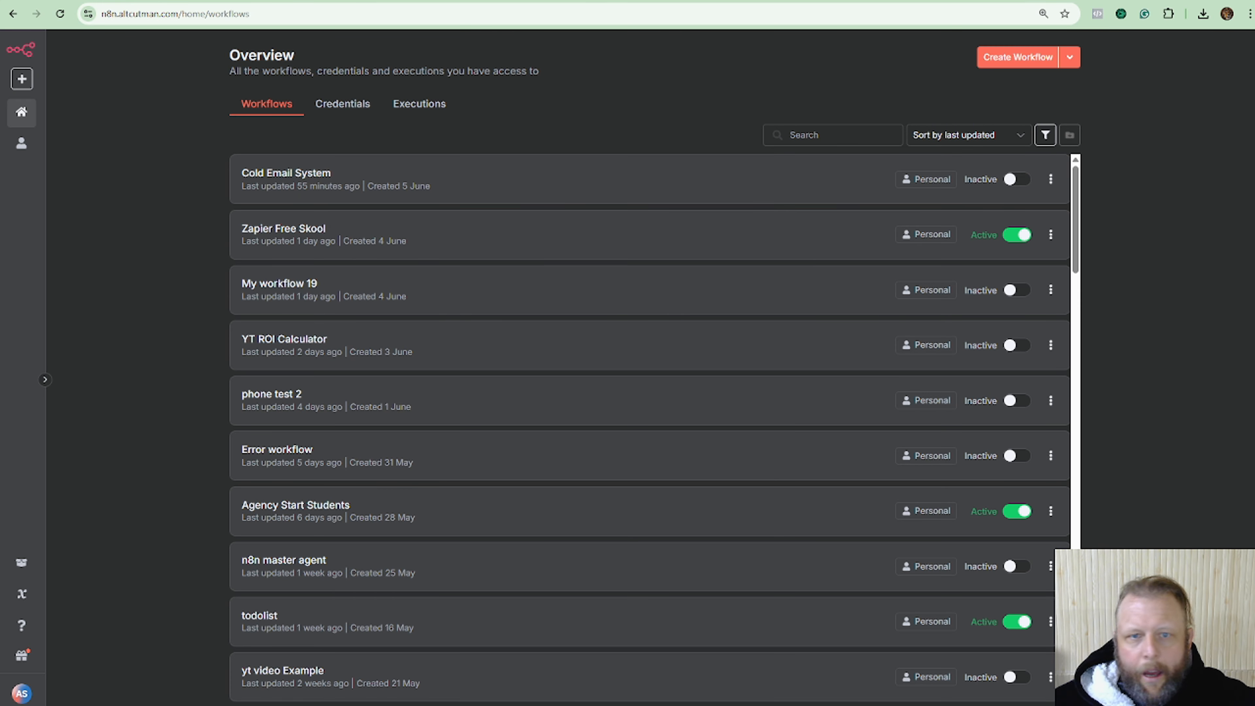
click(1034, 55)
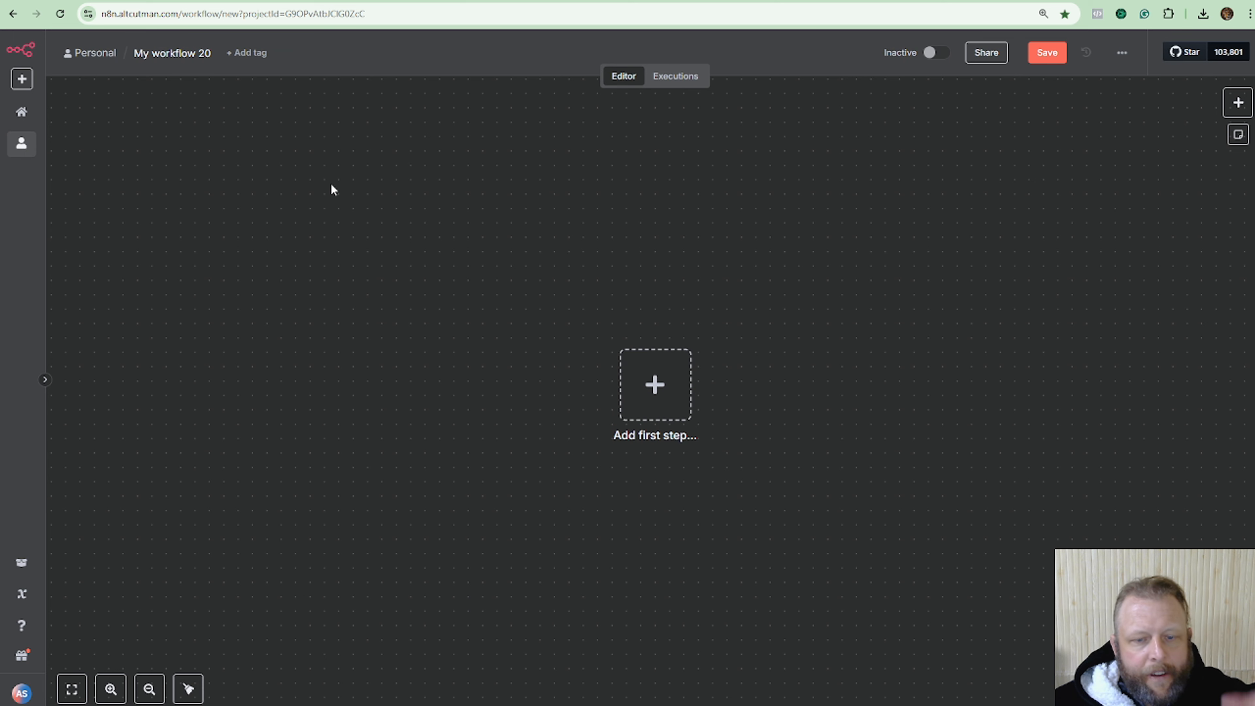
Bring up the first-step trigger list, then switch to the email list spreadsheet.
click(663, 402)
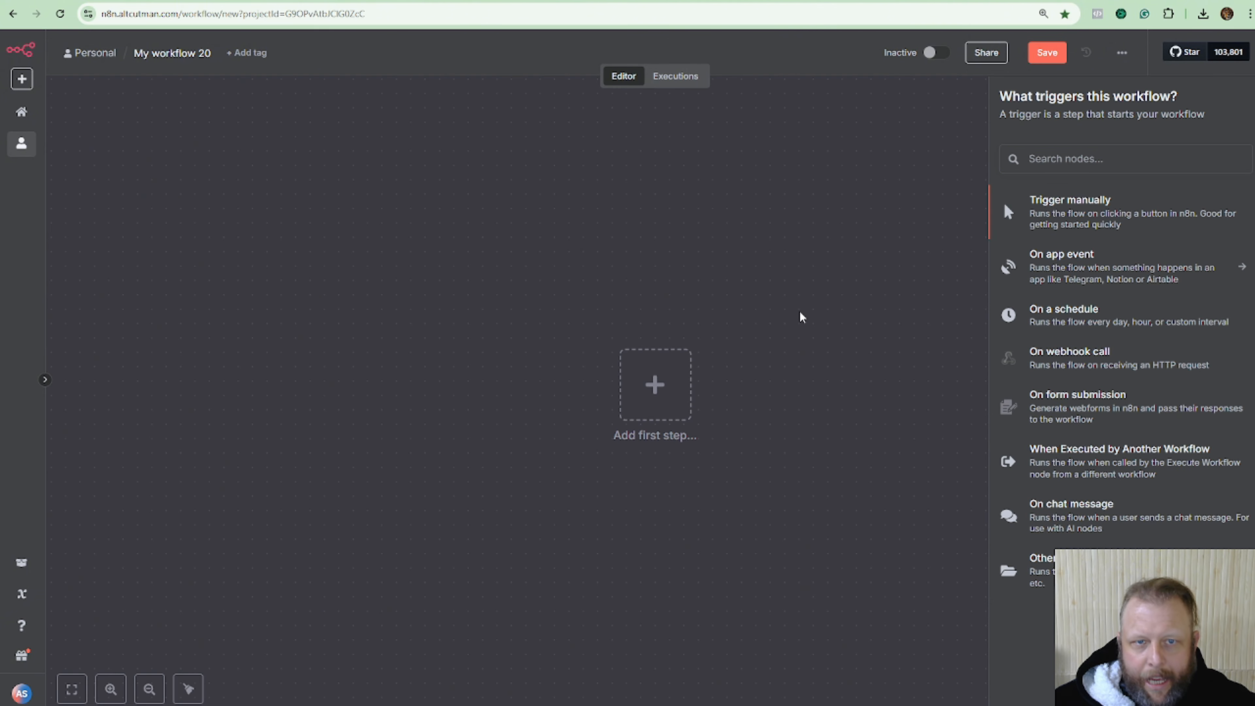
click(800, 312)
click(662, 390)
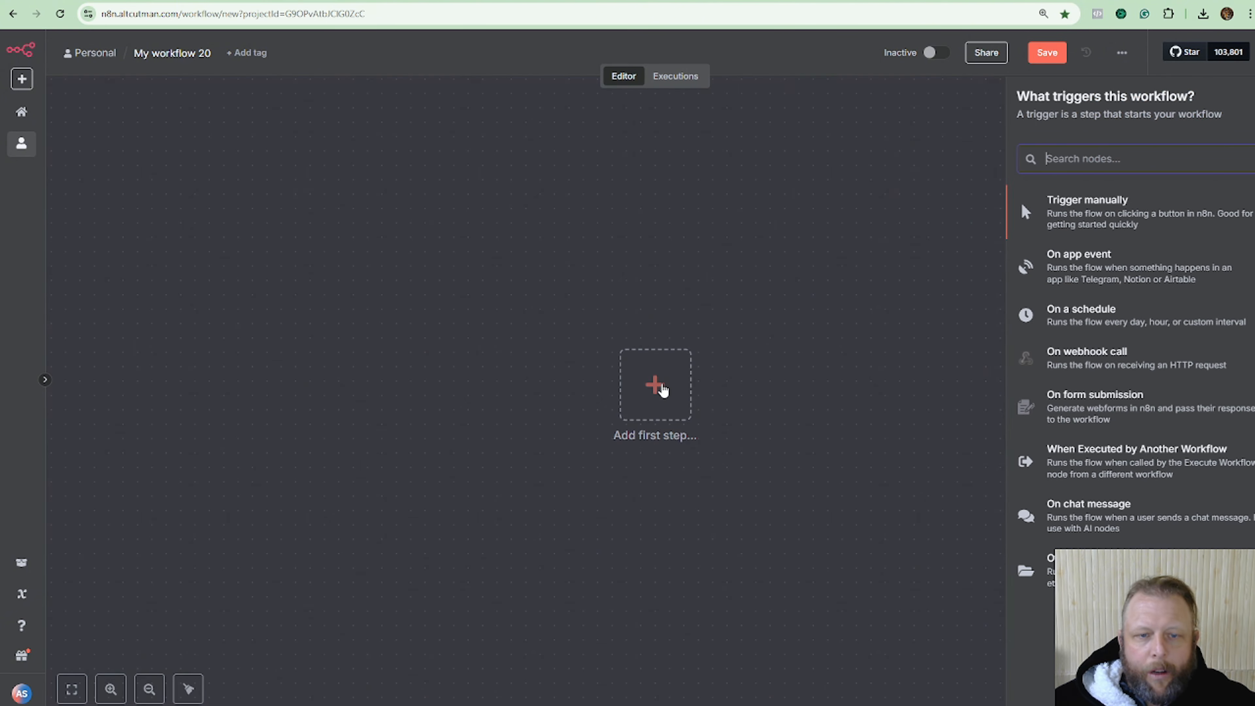
click(242, 1)
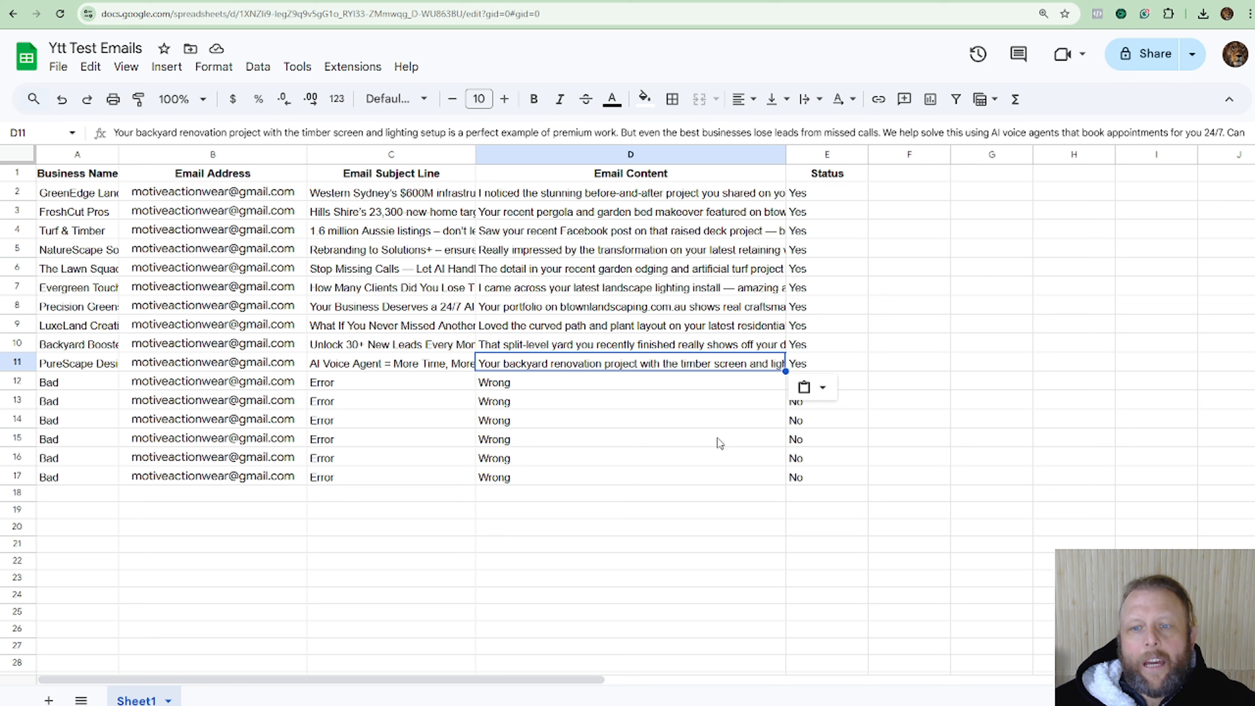
Review the sheet's Business Name, Email Address, Email Subject Line and email content columns.
click(589, 524)
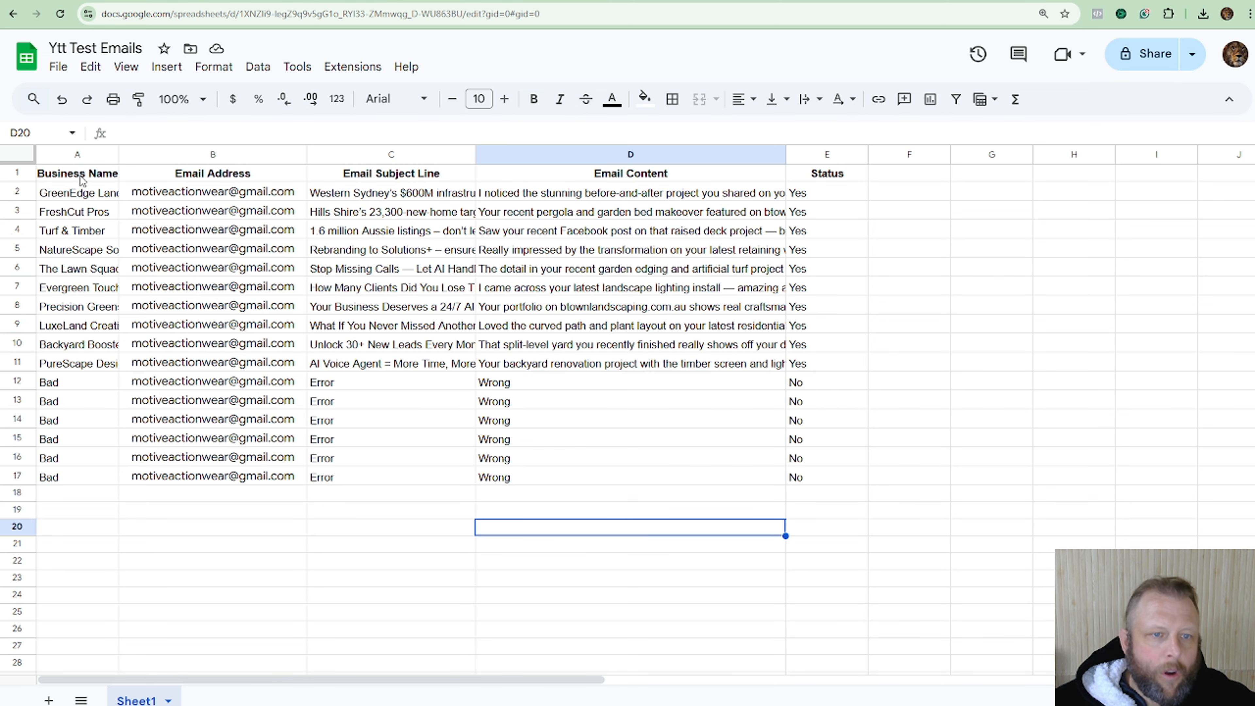
click(73, 193)
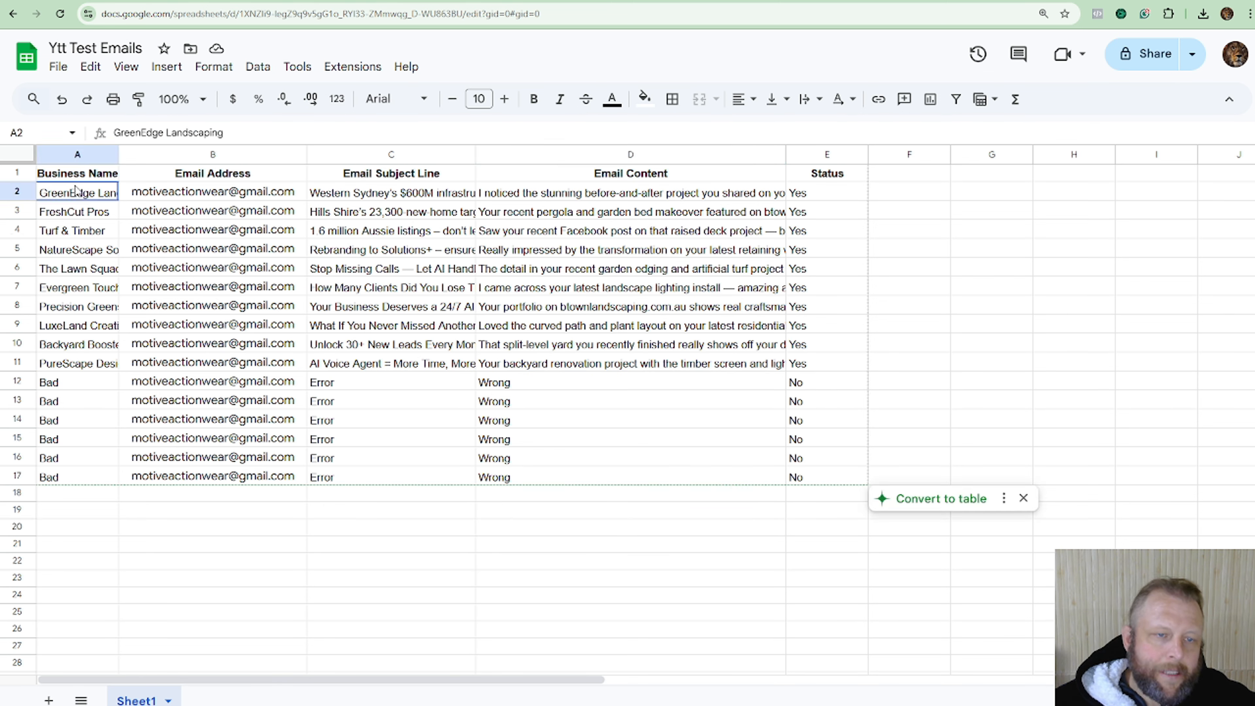
click(236, 193)
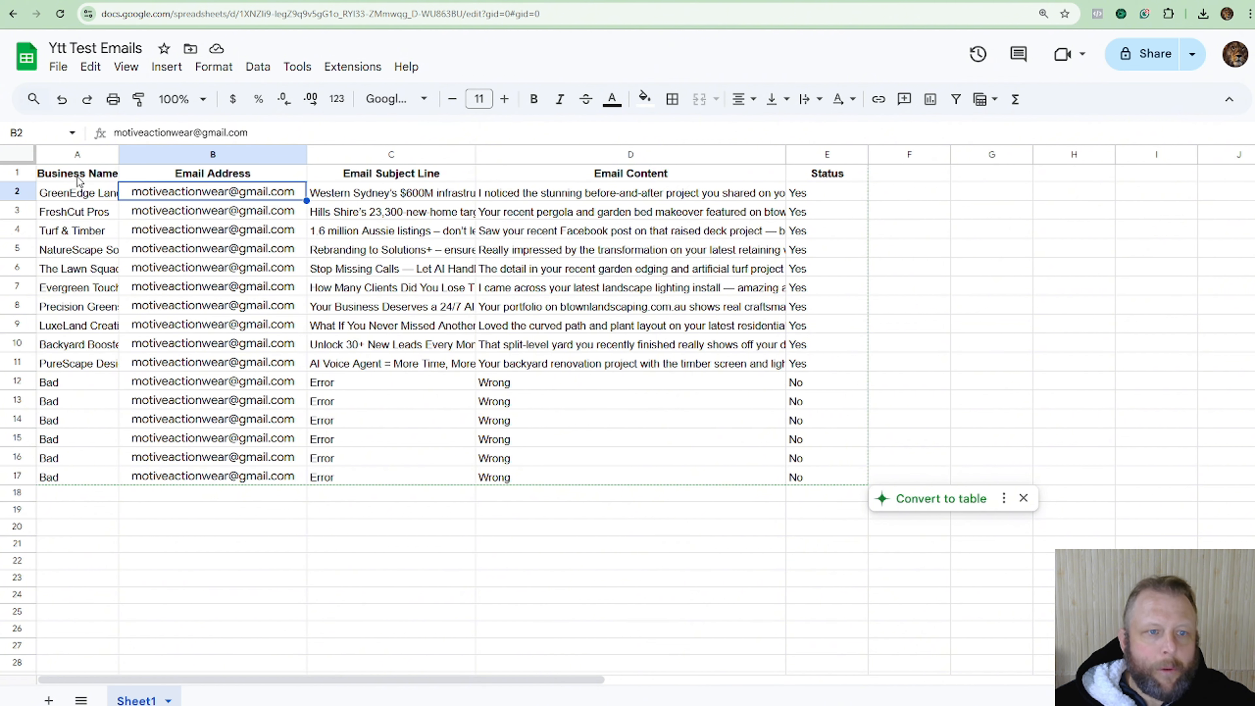
click(67, 178)
click(161, 180)
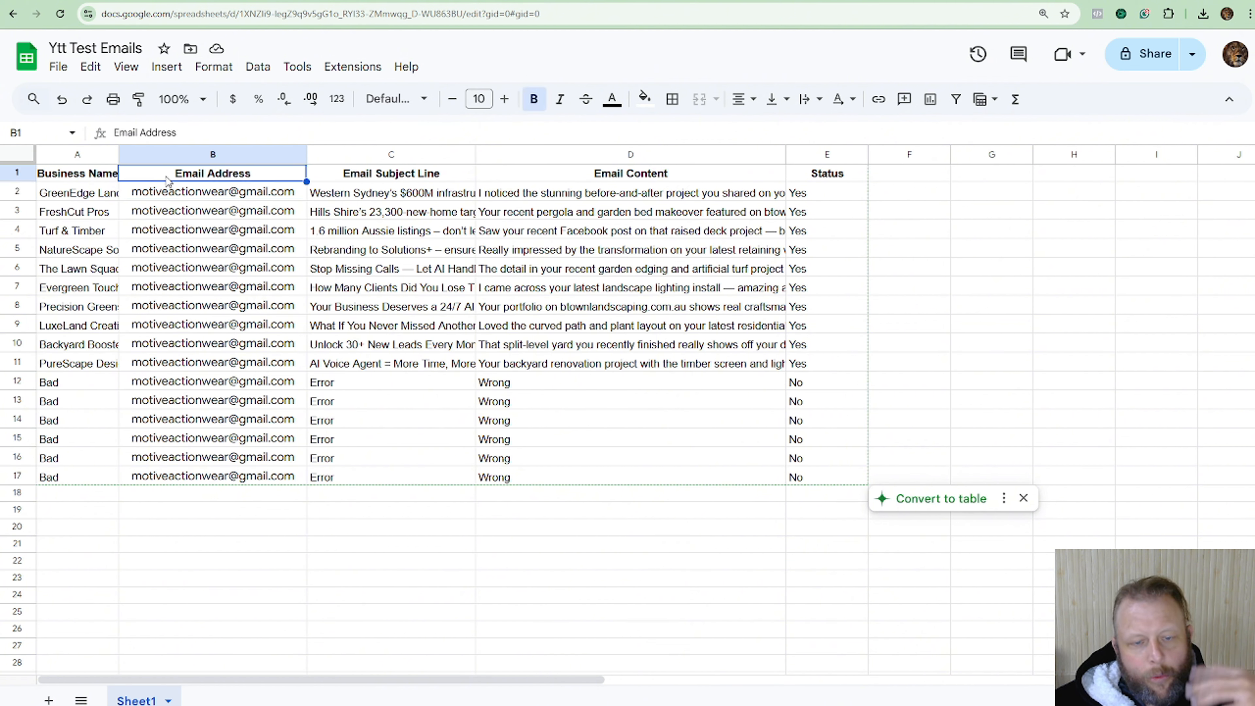
click(381, 180)
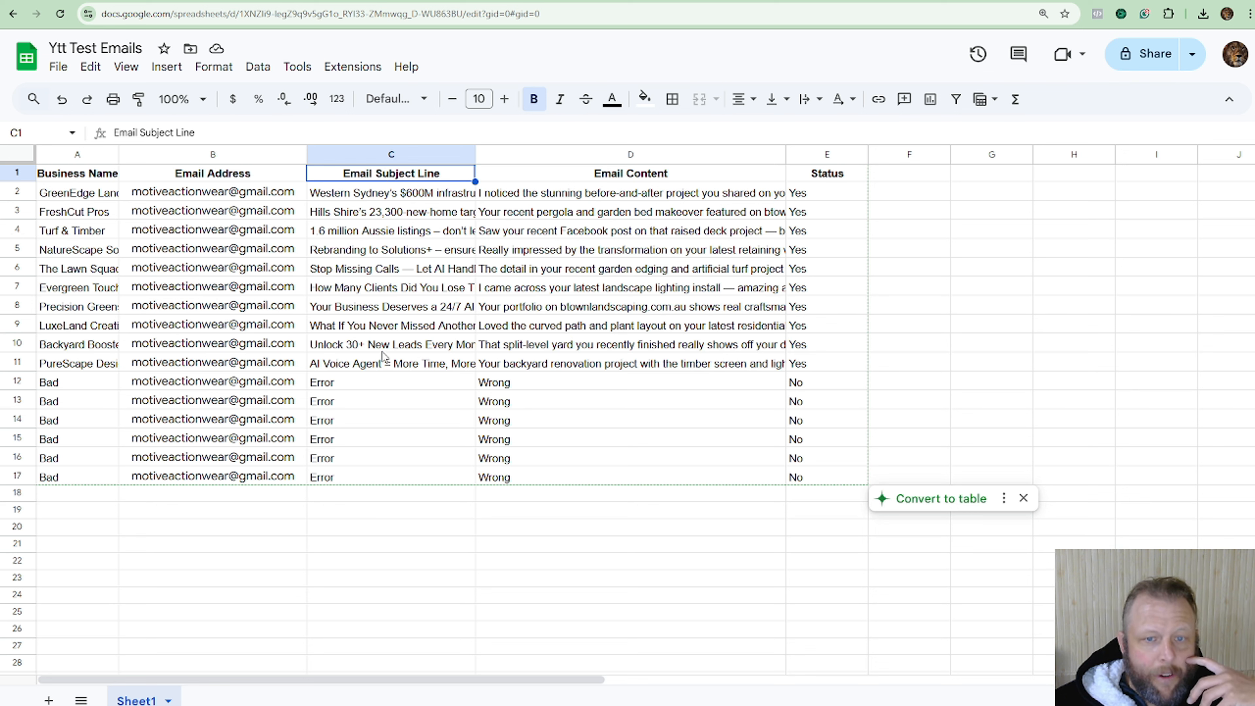
click(533, 197)
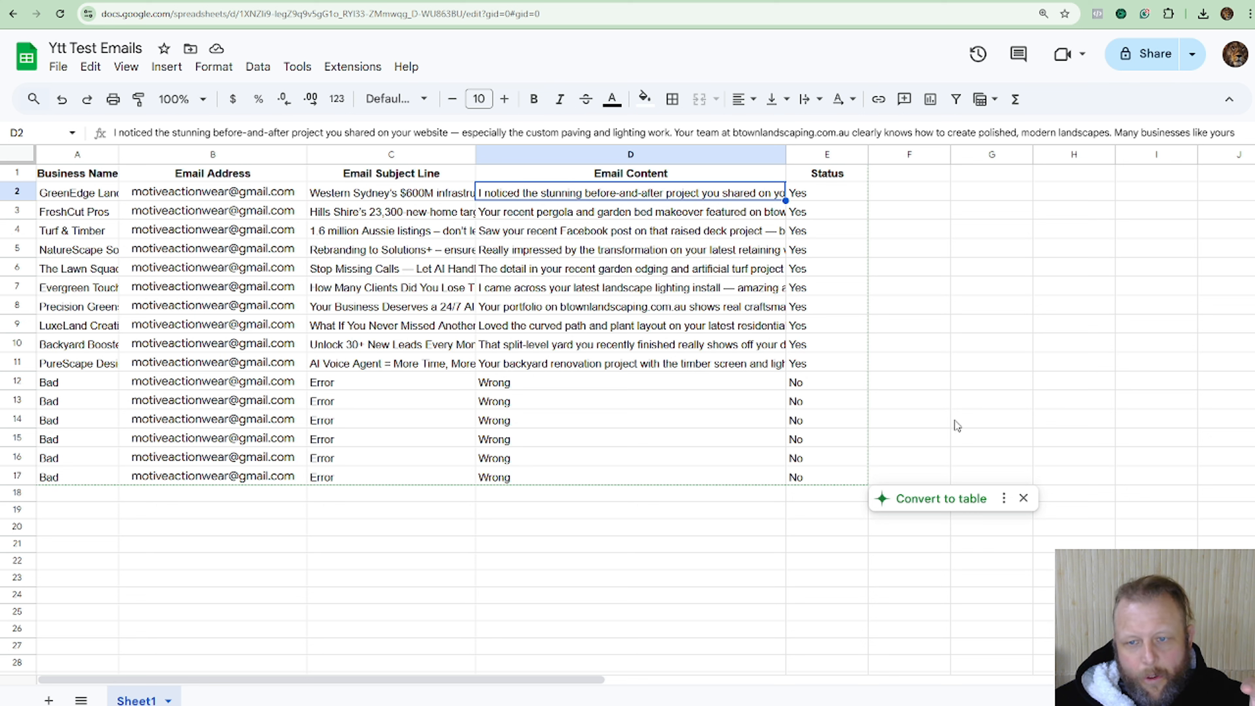
Set E2's Status to No and paste No from E12 over cells E3 through E11.
click(816, 196)
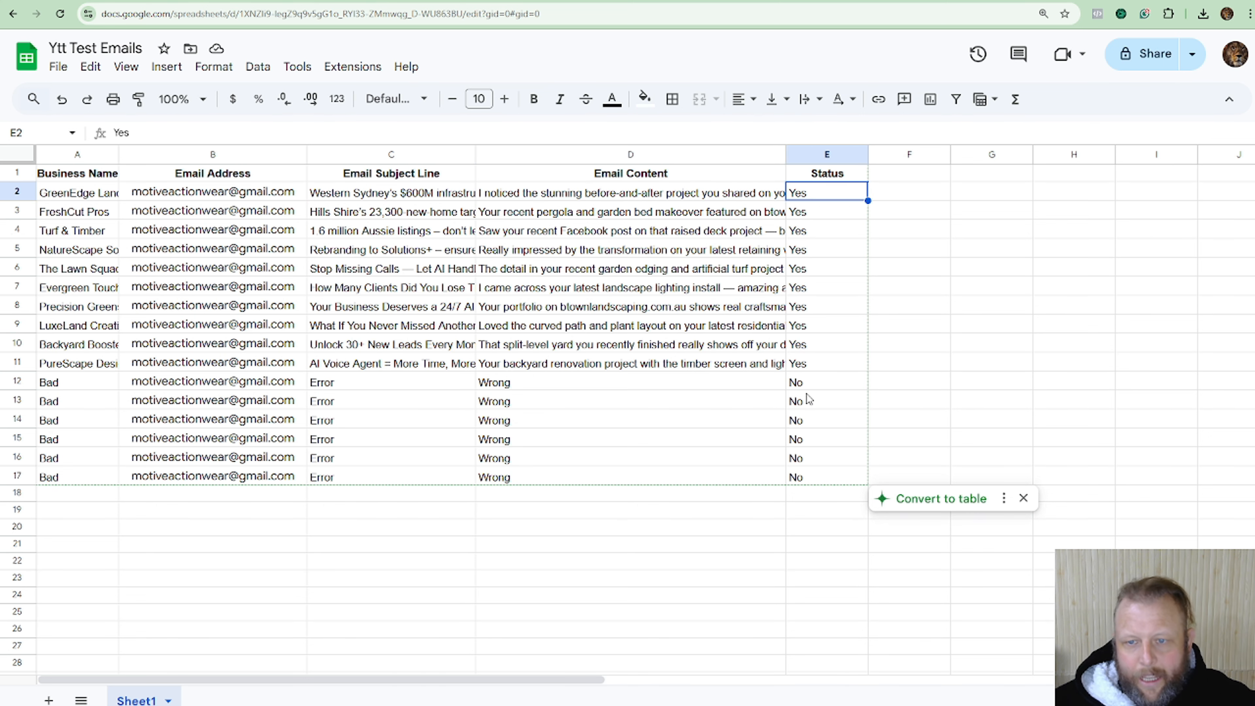
text(No)
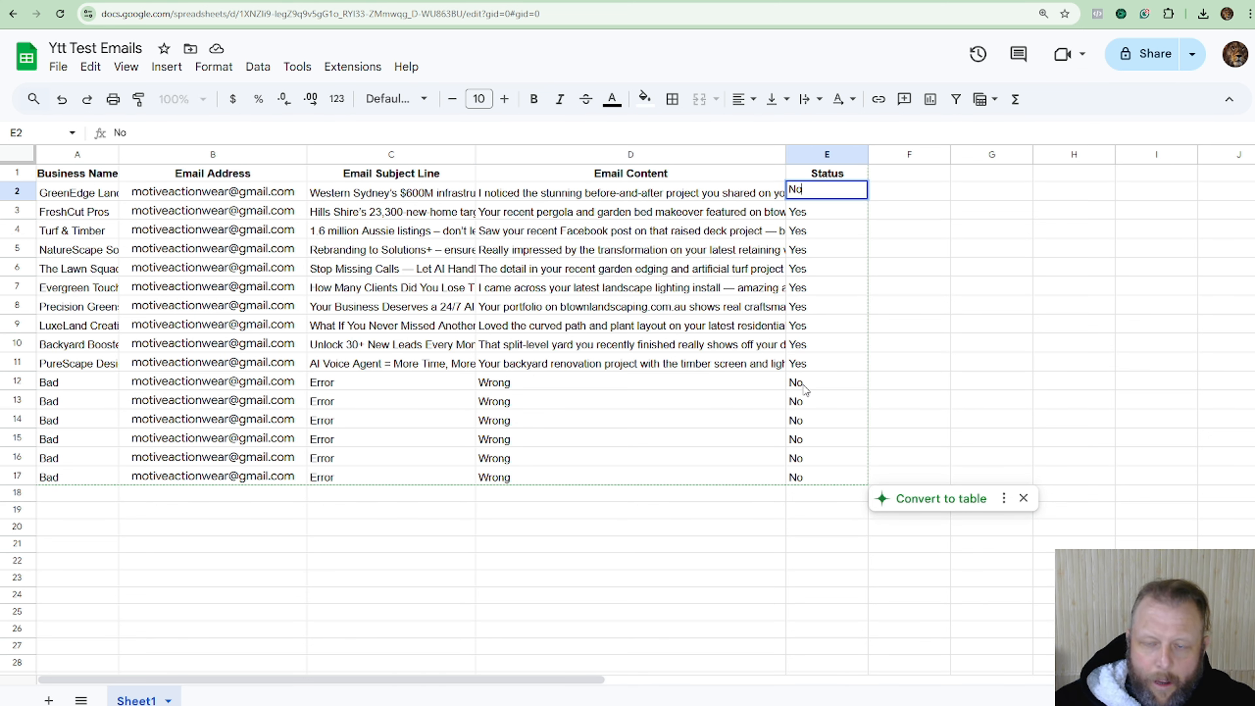
click(808, 385)
key(ctrl+c)
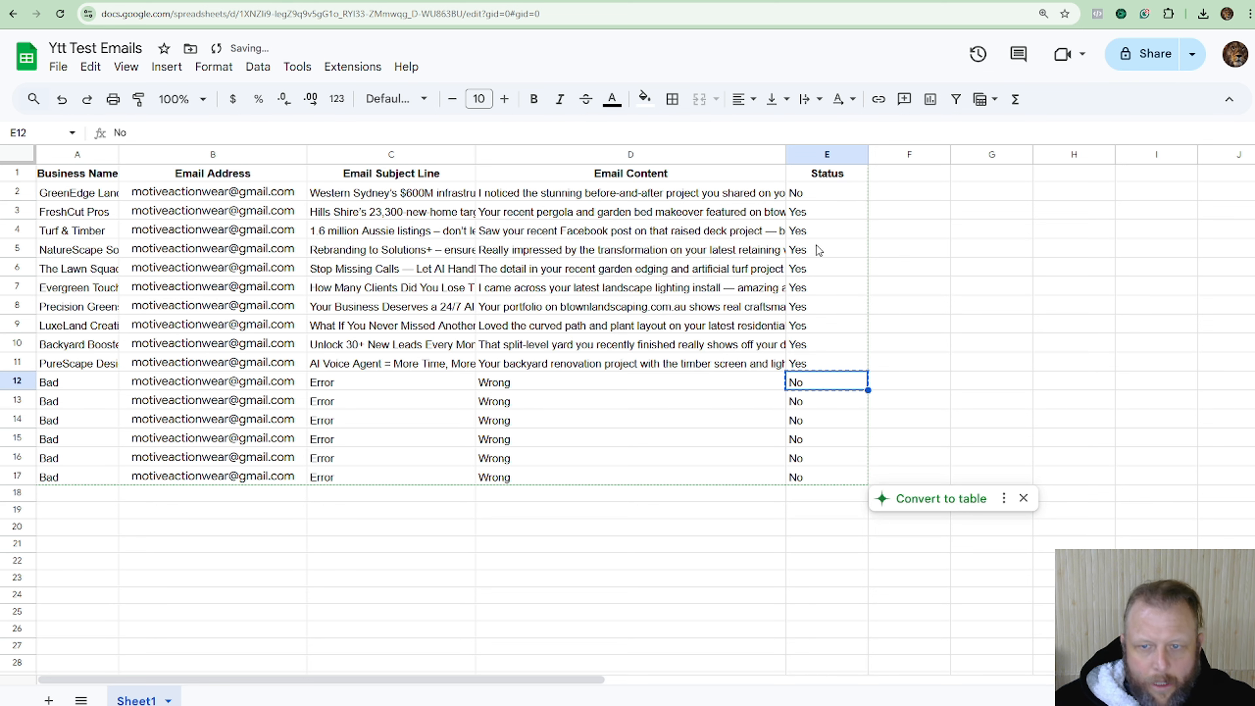
click(812, 217)
drag(817, 270, 823, 365)
key(ctrl+v)
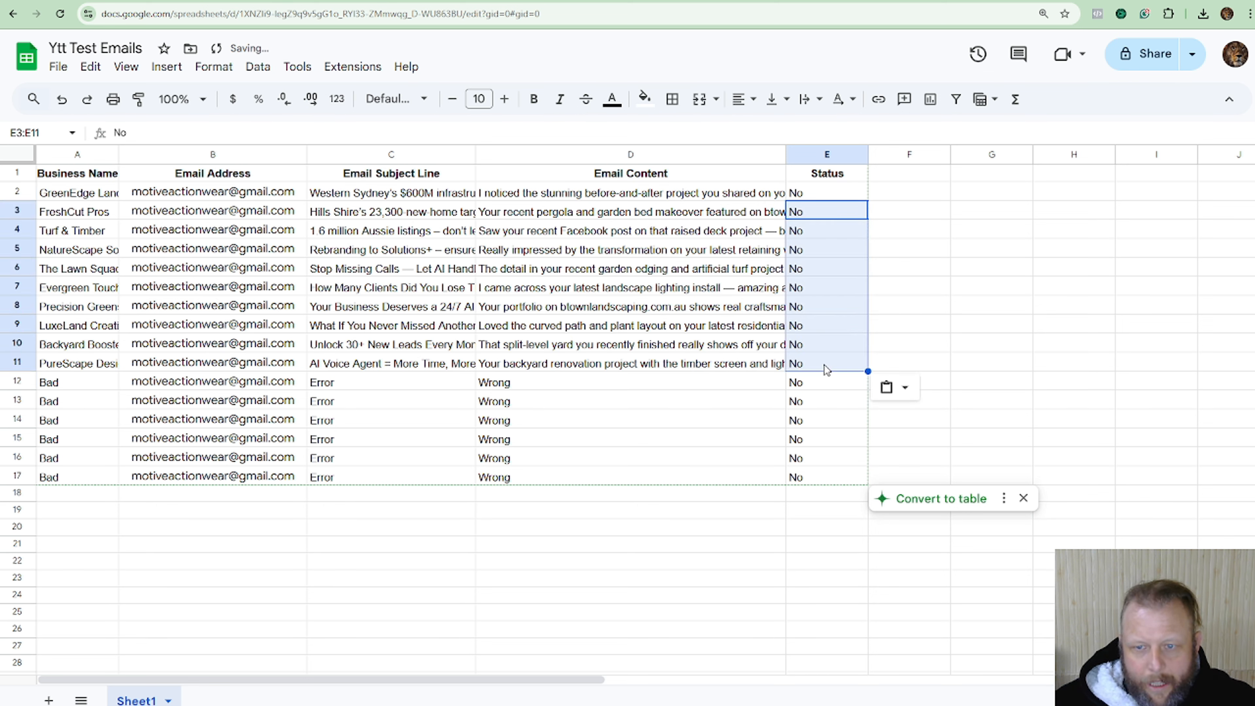
click(735, 451)
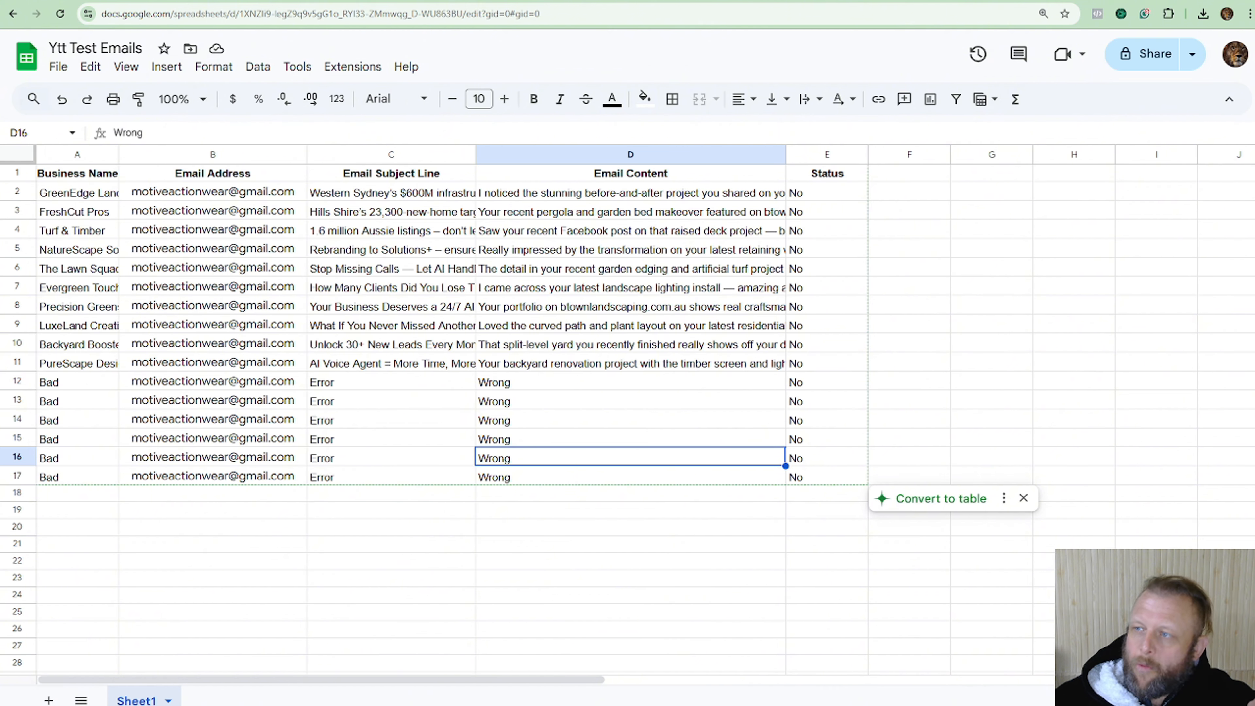
drag(1254, 59, 527, 7)
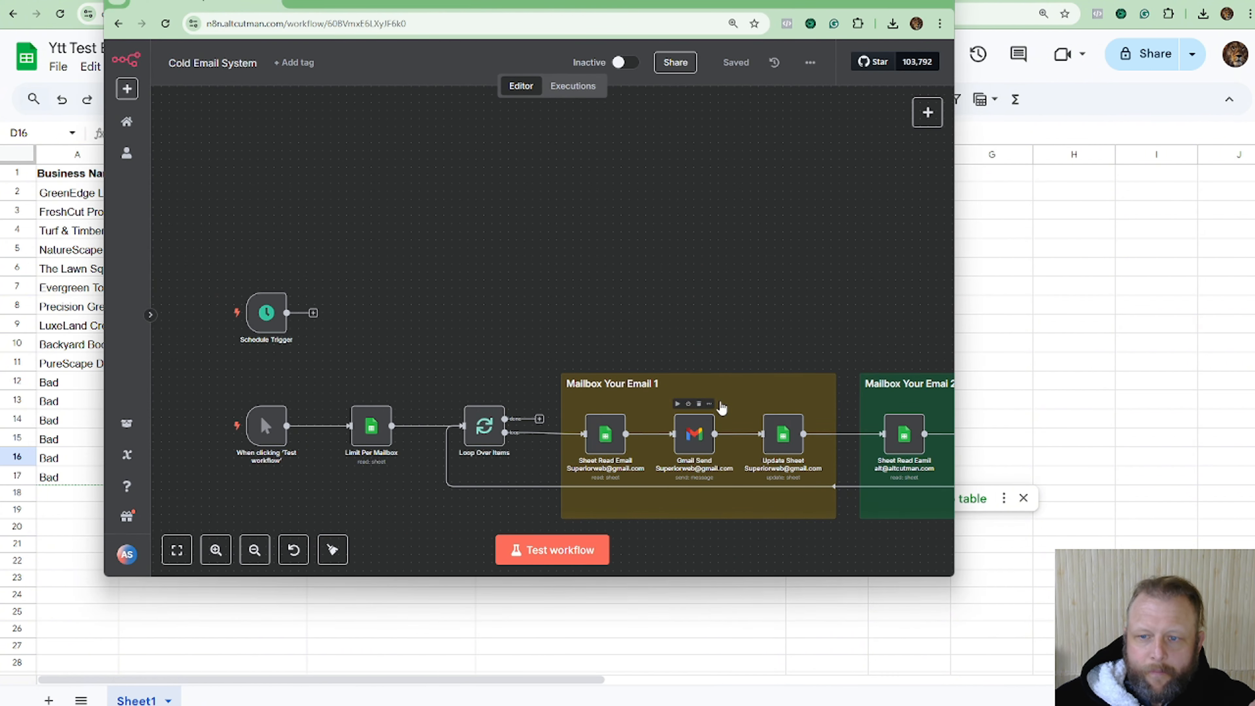
drag(955, 370, 1183, 358)
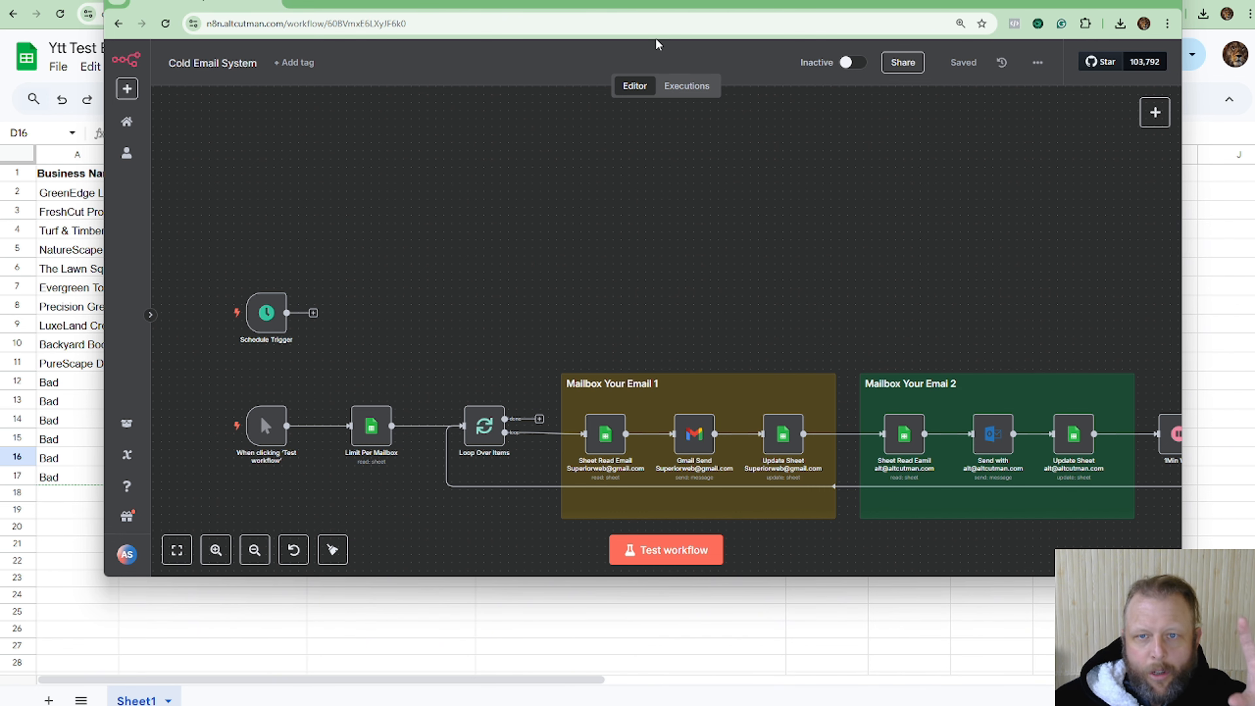
drag(662, 9, 613, 17)
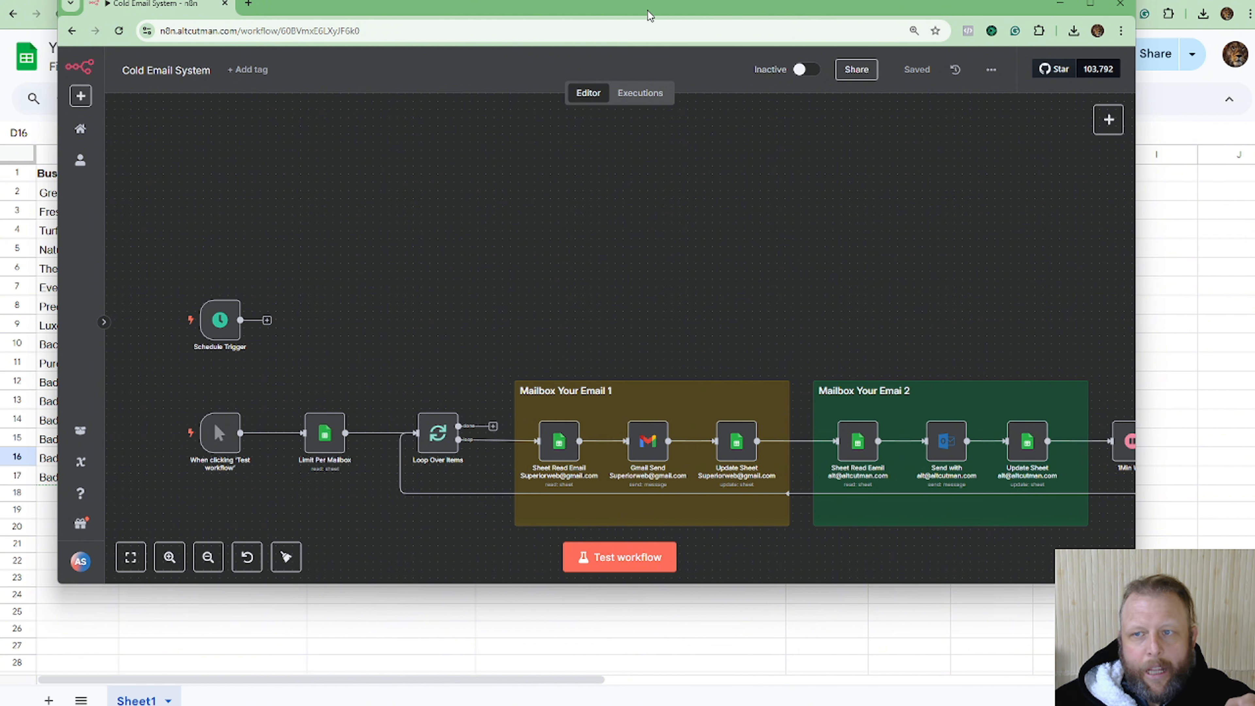
drag(649, 11, 1254, 0)
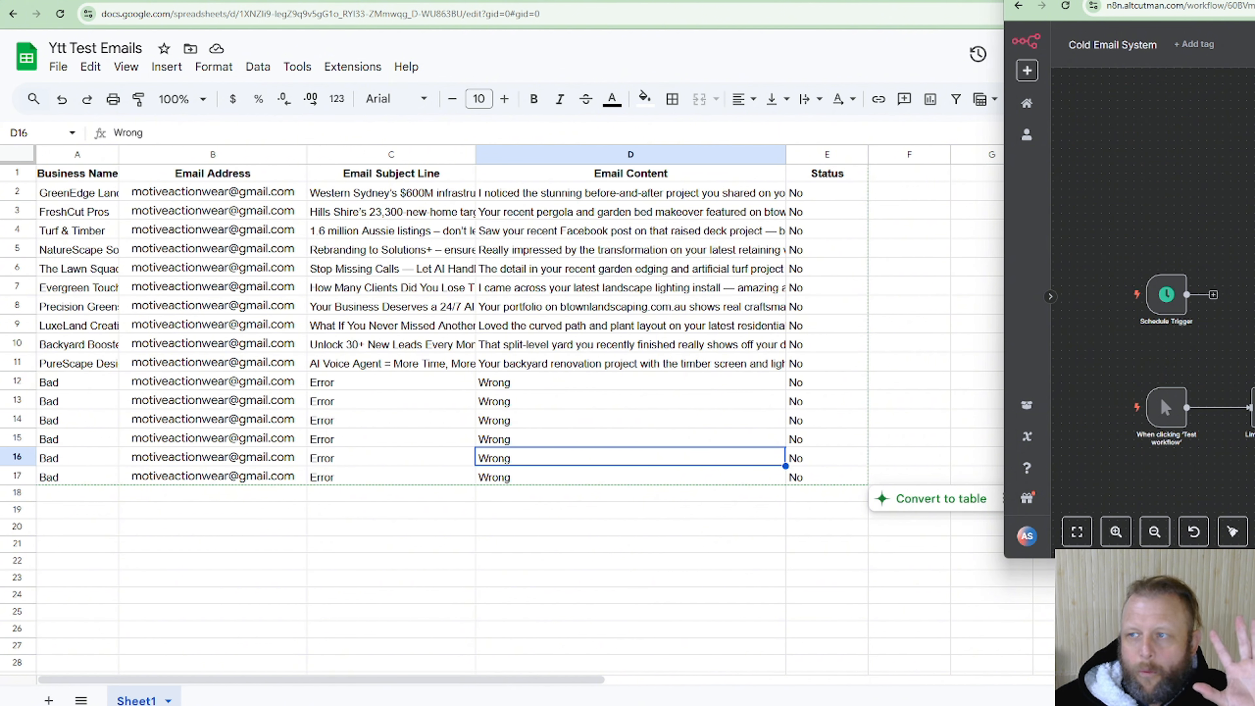
drag(1152, 1, 1254, 25)
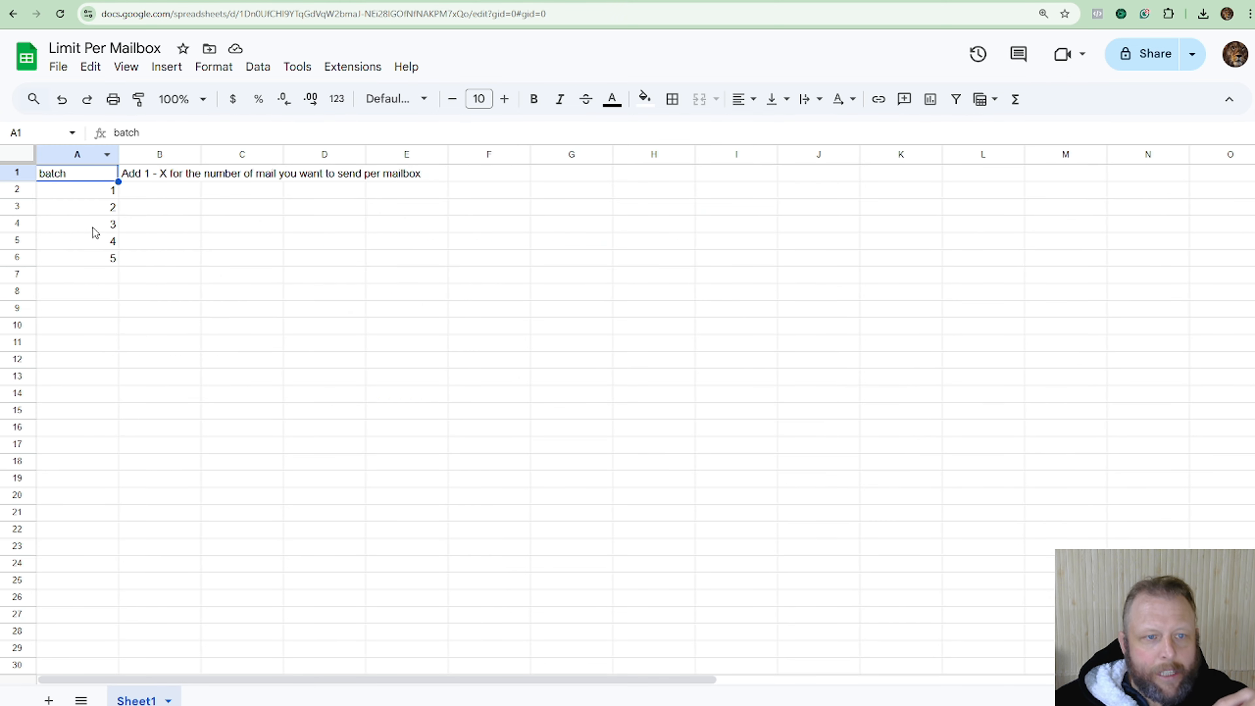
Step through the batch numbers in cells A2 to A5 of the Limit Per Mailbox sheet.
click(92, 195)
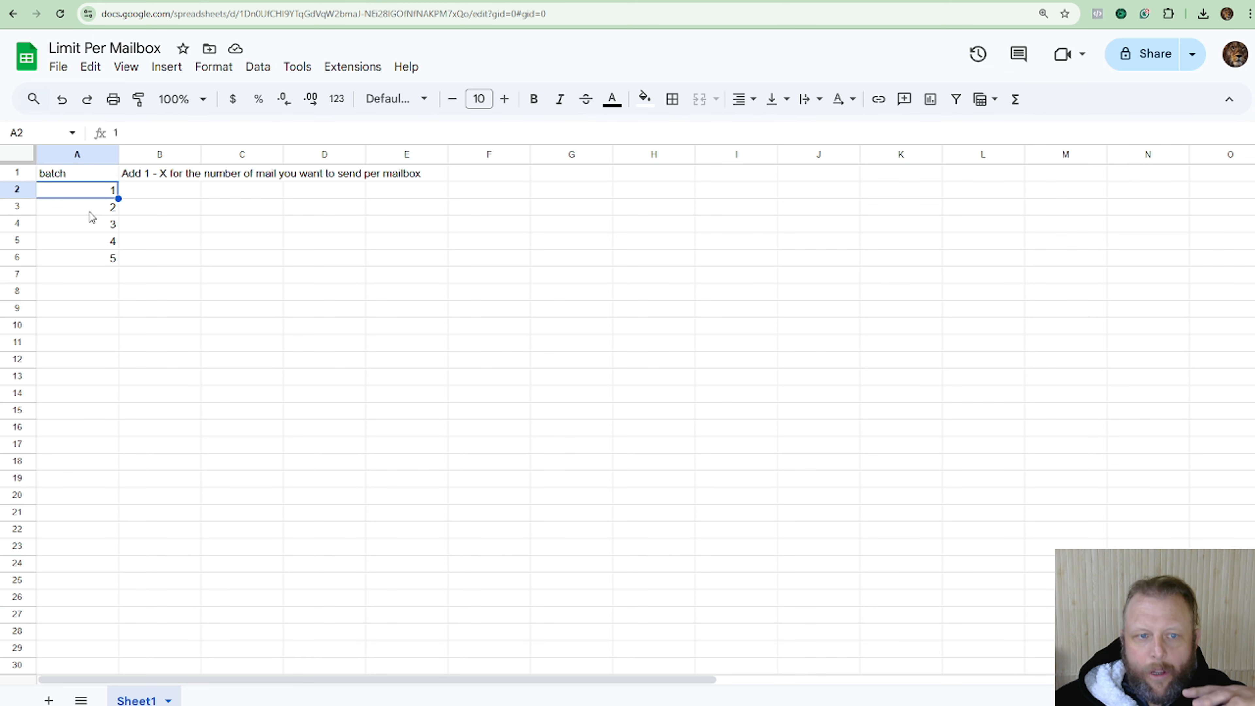
click(89, 213)
click(87, 228)
click(85, 238)
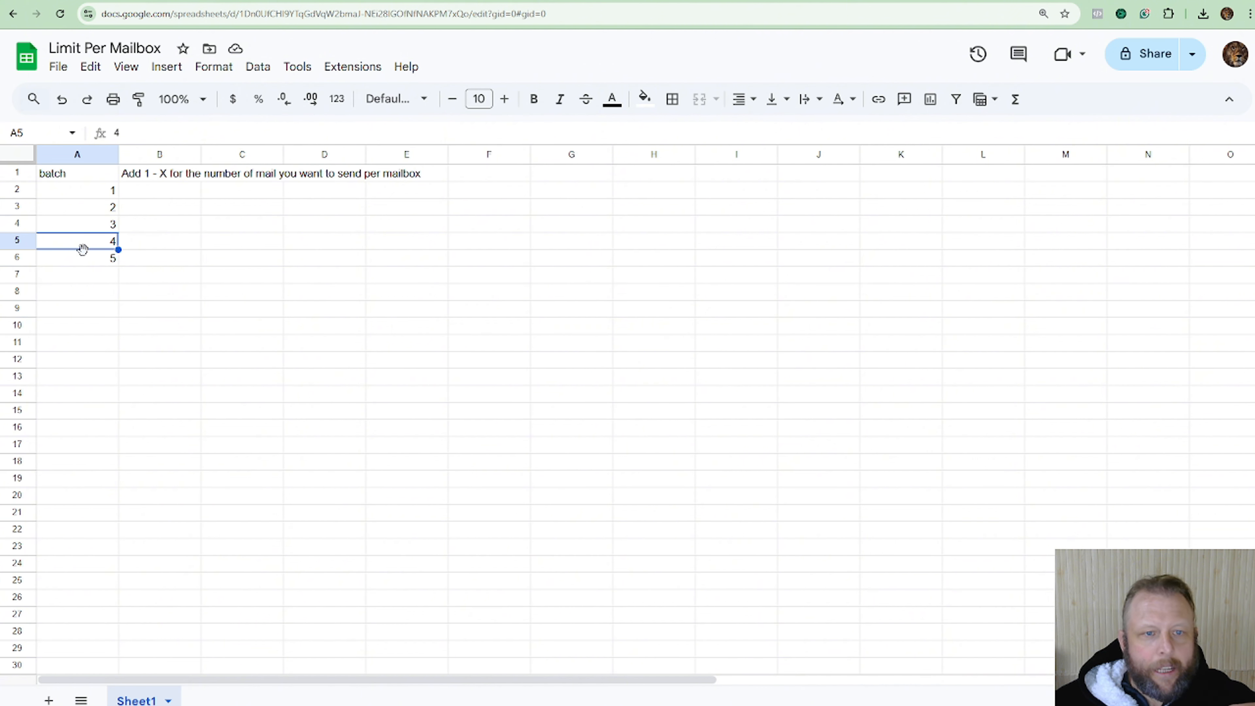
click(99, 194)
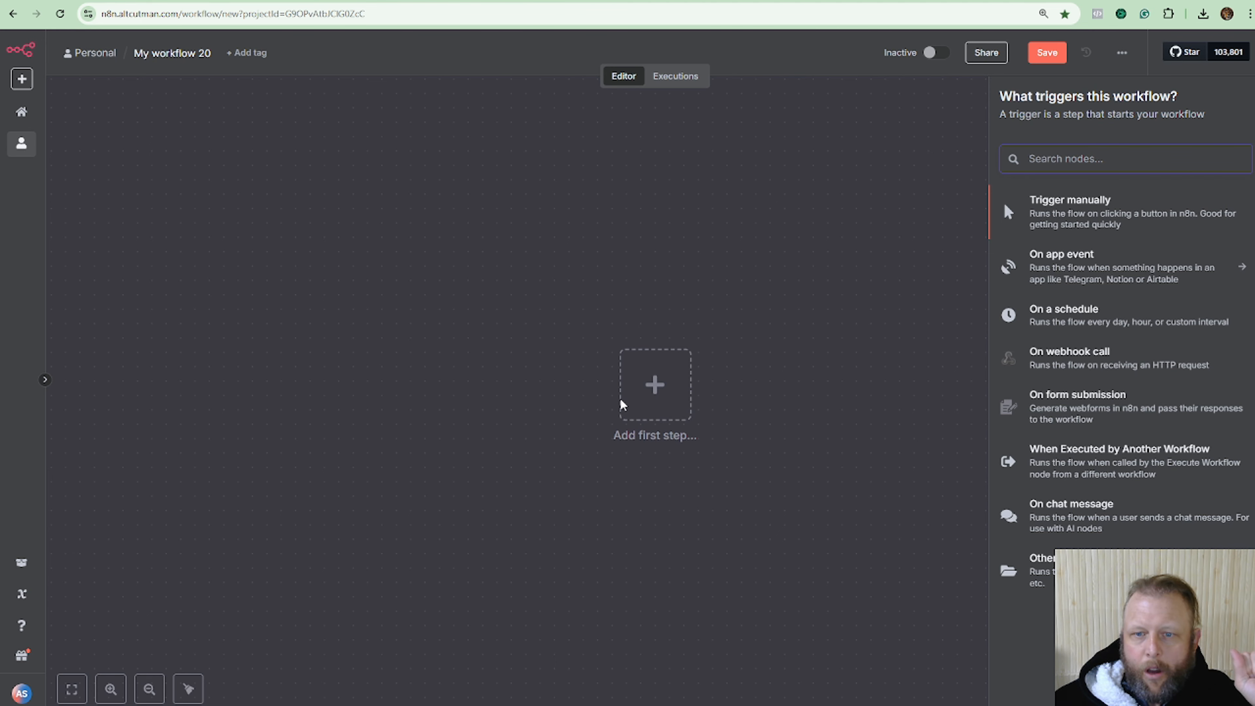
Add a Schedule Trigger set to fire at 9am, test it, and return to the canvas.
click(661, 393)
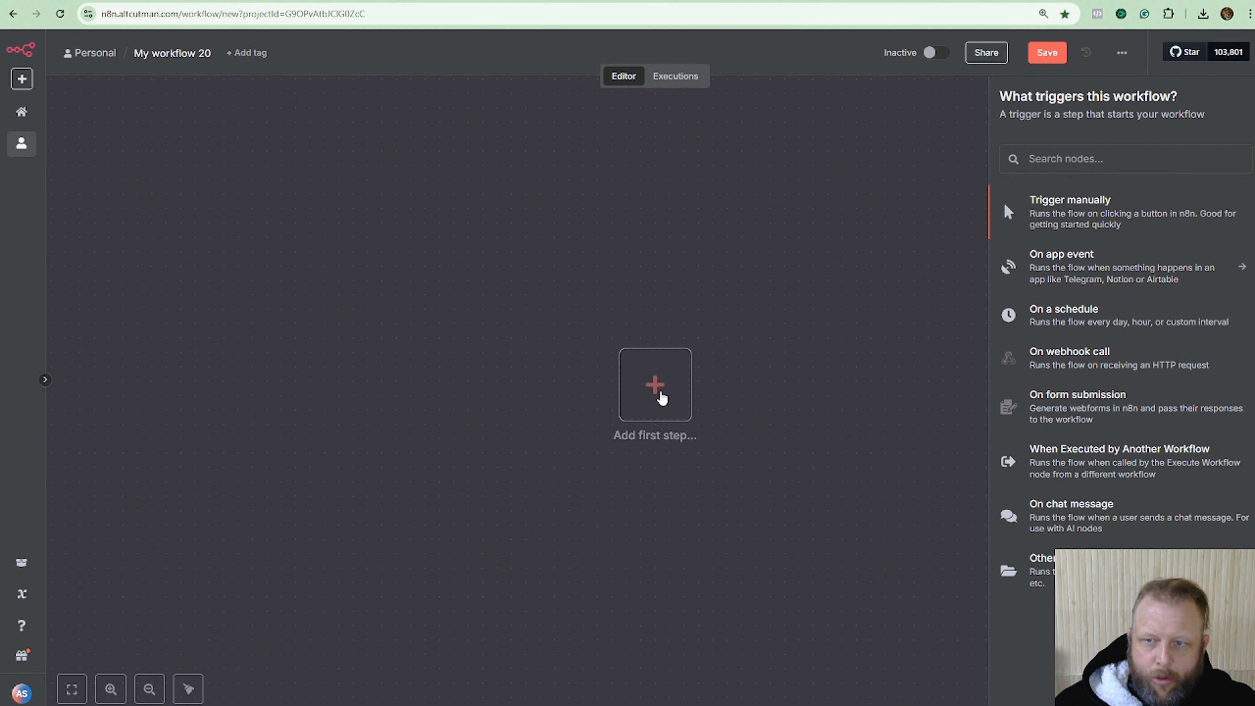
click(1150, 157)
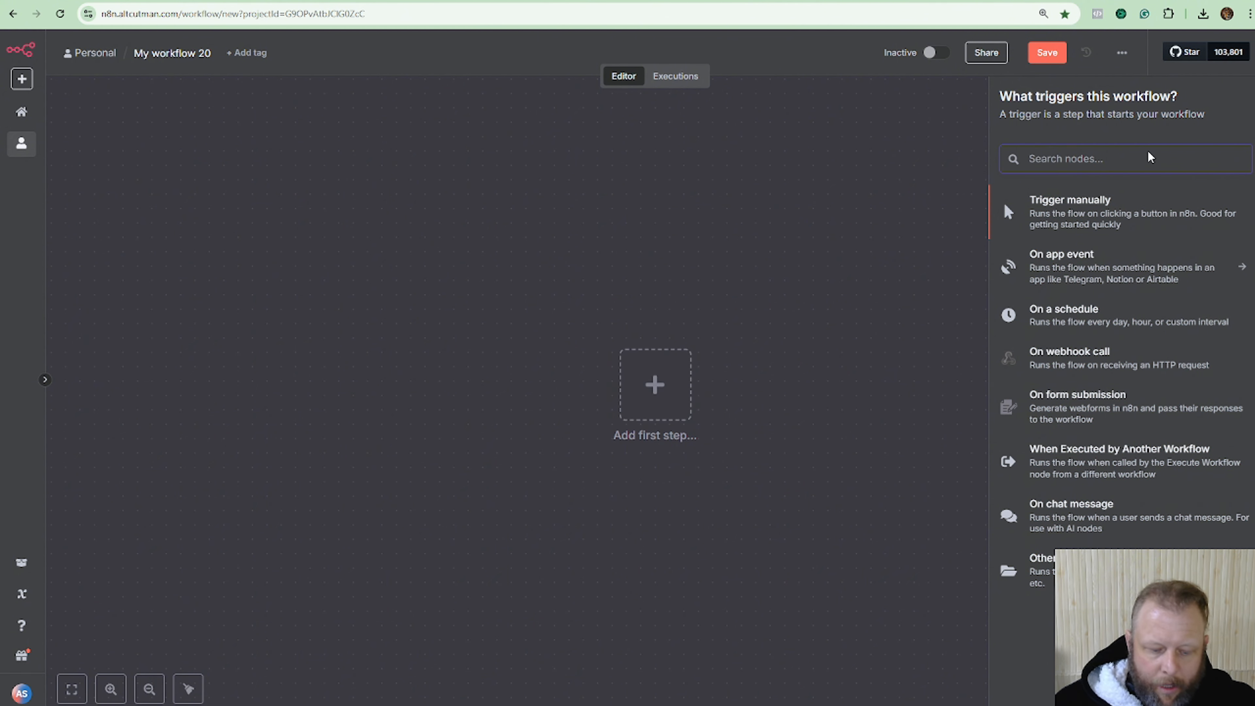
text(sch)
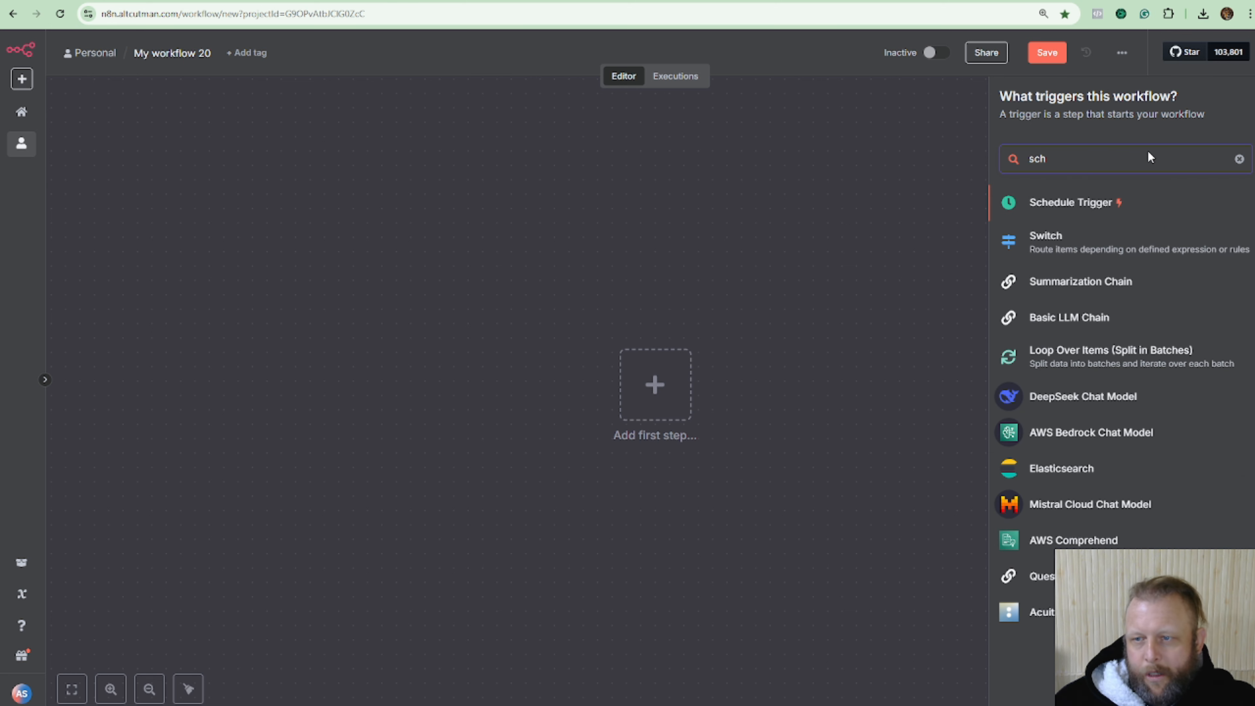
click(1063, 208)
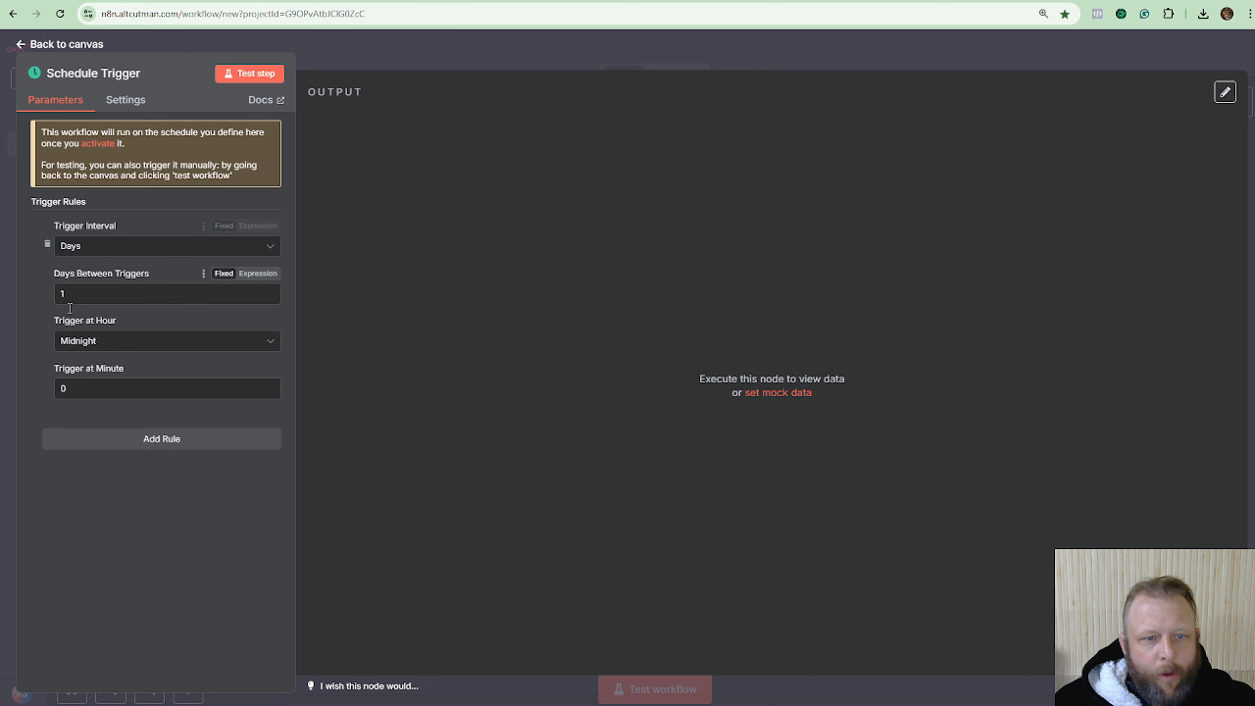
click(107, 346)
scroll(163, 495, down, 1)
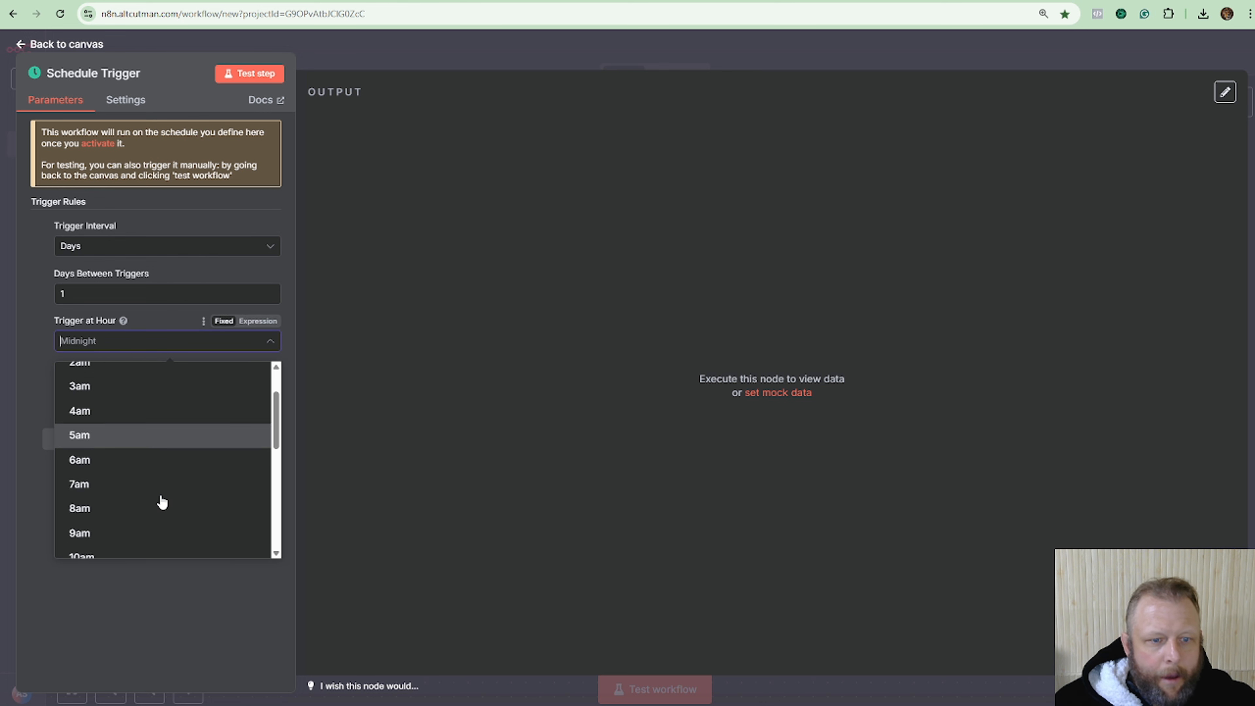
click(118, 529)
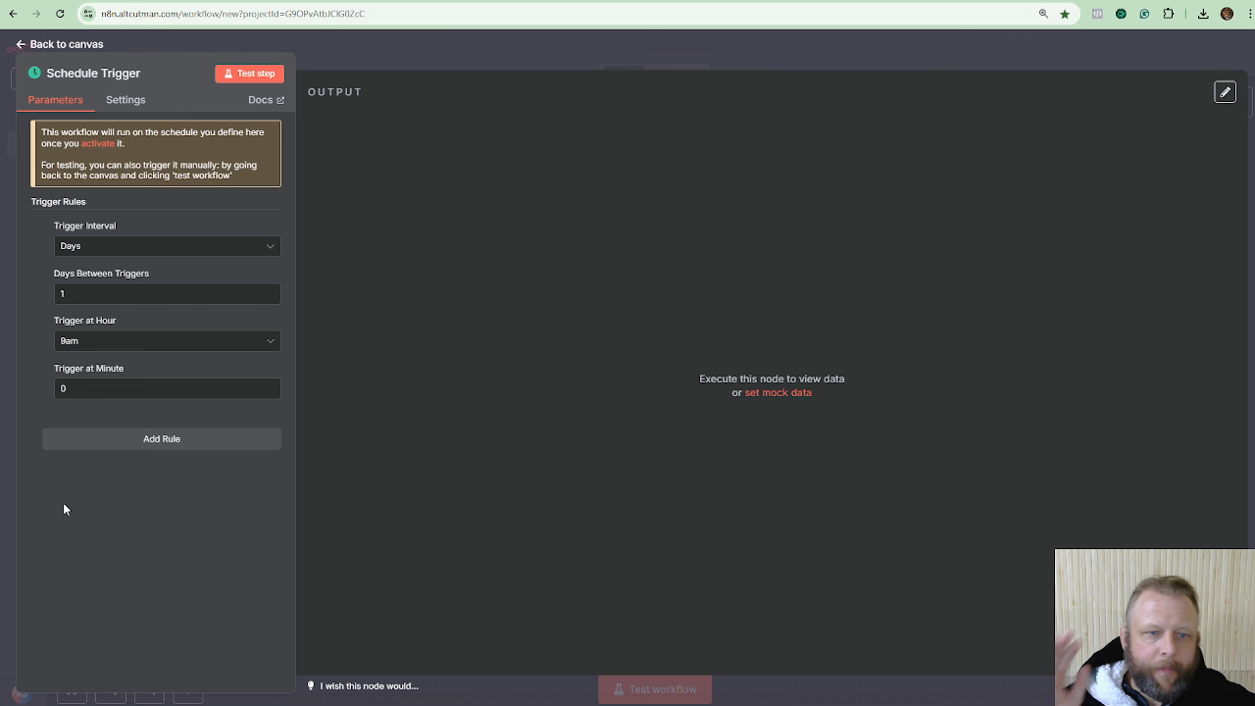
click(265, 75)
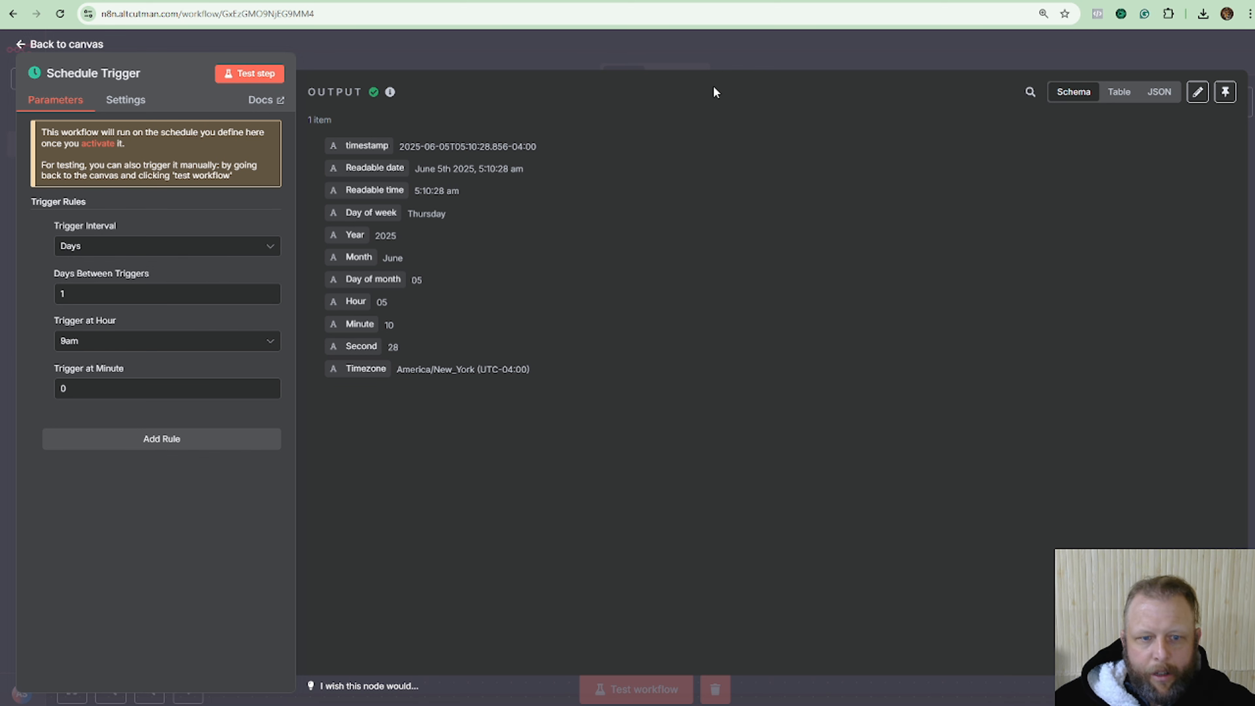
click(692, 55)
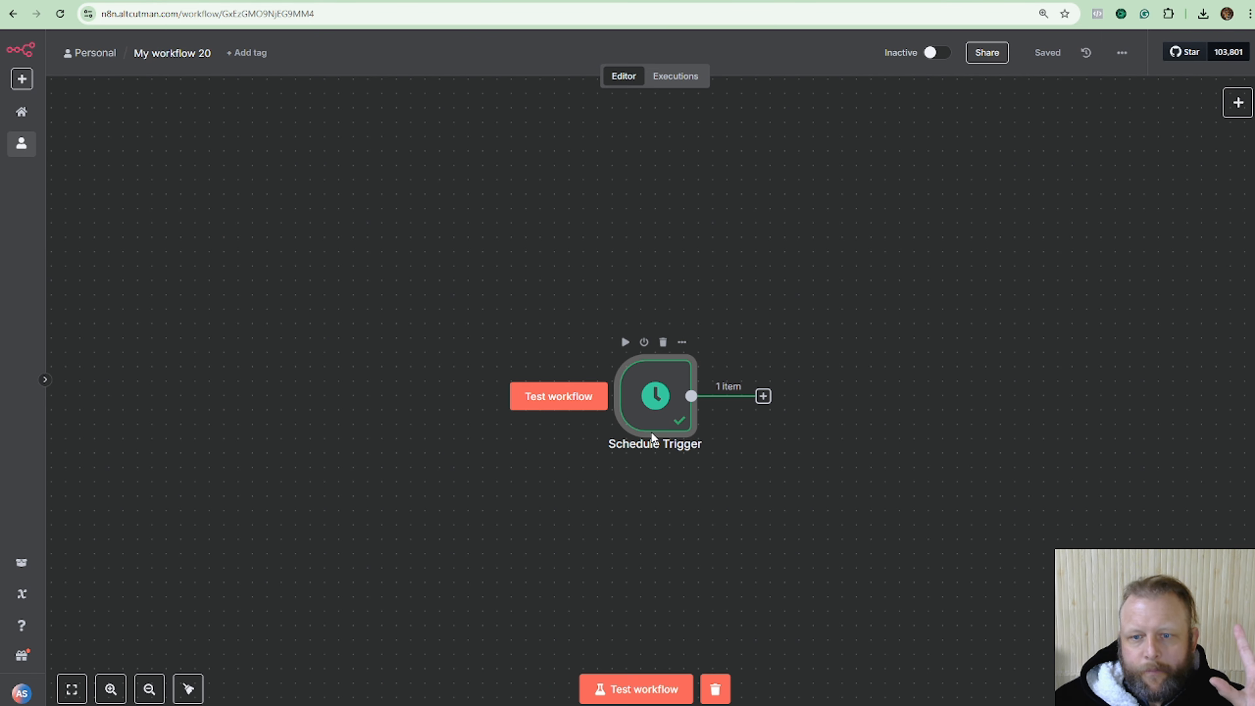
Move the Schedule Trigger node left and search the node list for 'trigger' and 'click'.
drag(649, 418, 288, 251)
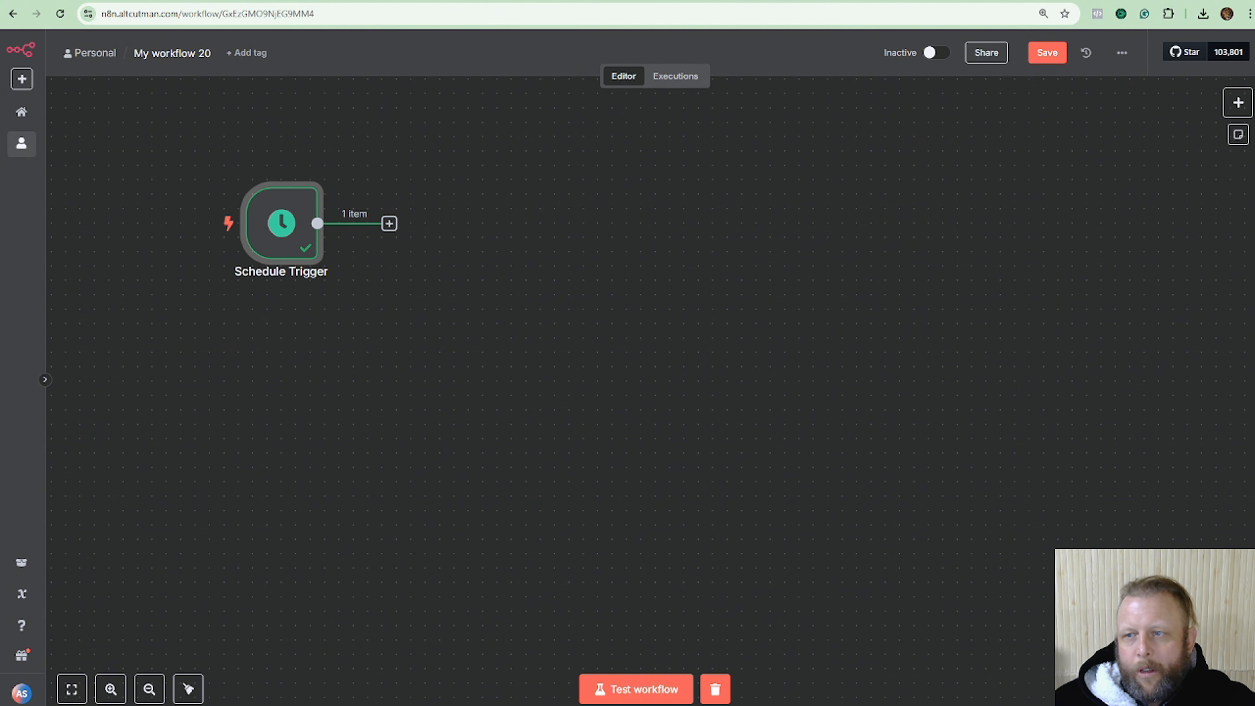
click(1238, 104)
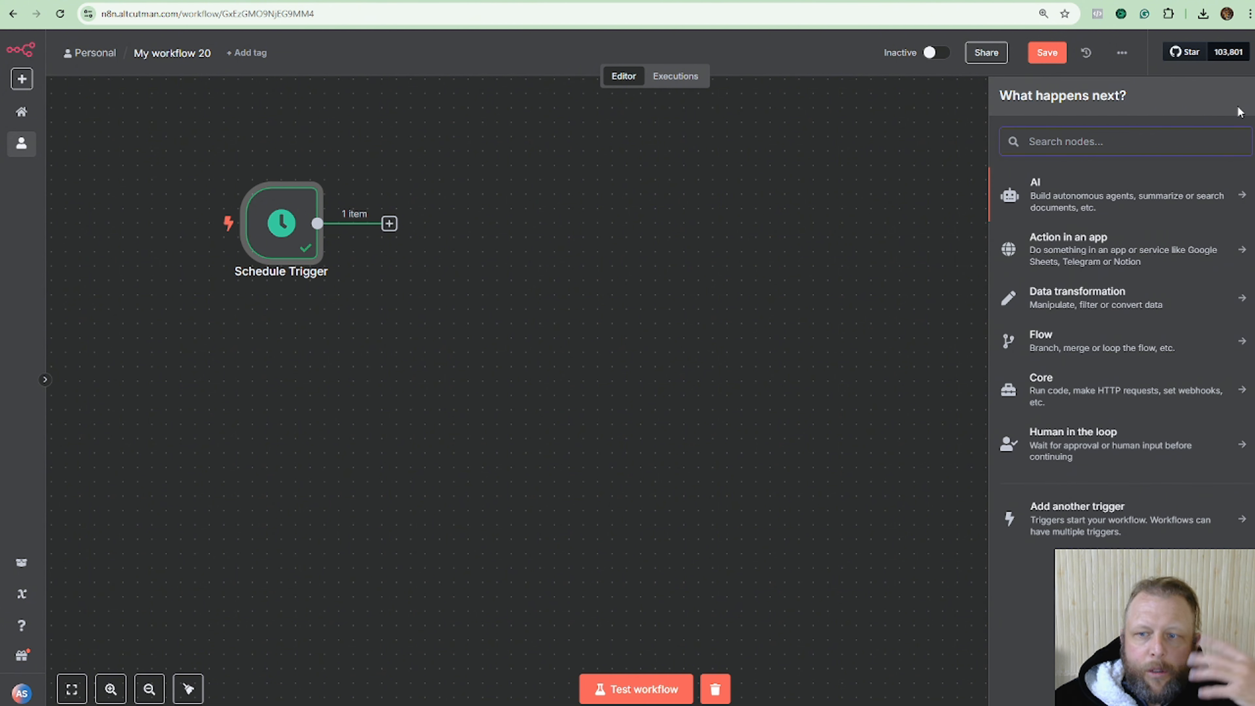
text(tr)
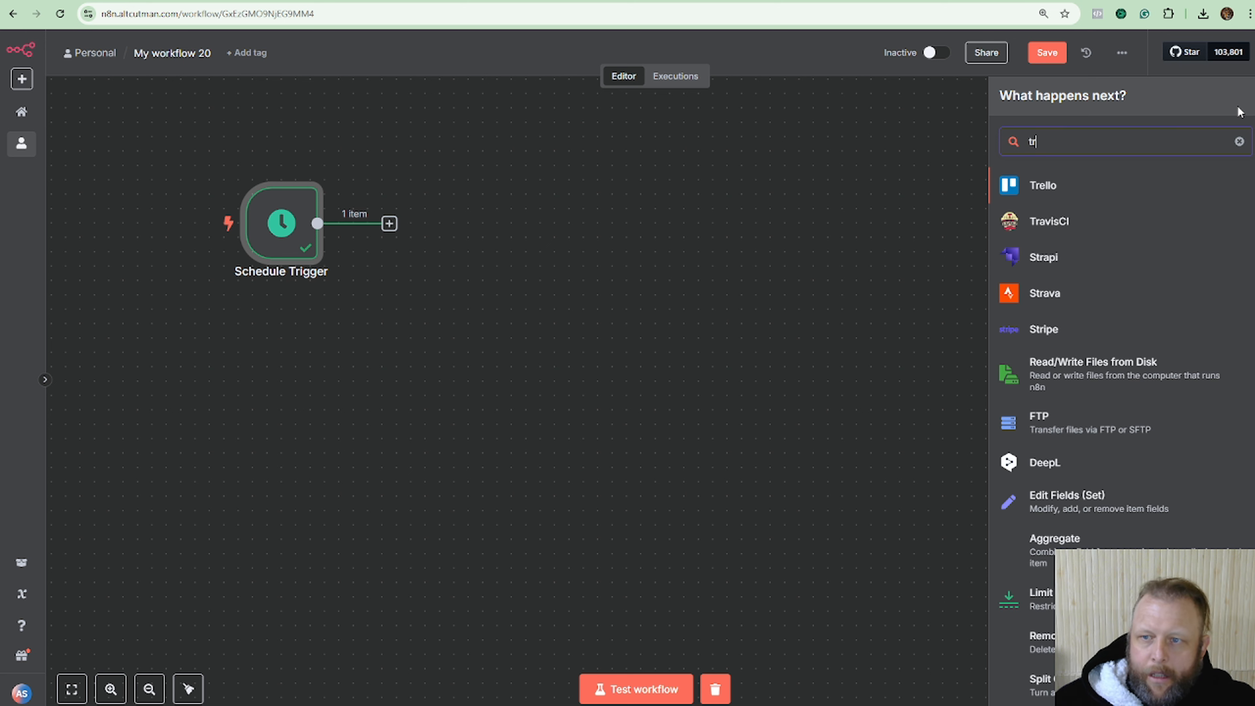
click(1239, 142)
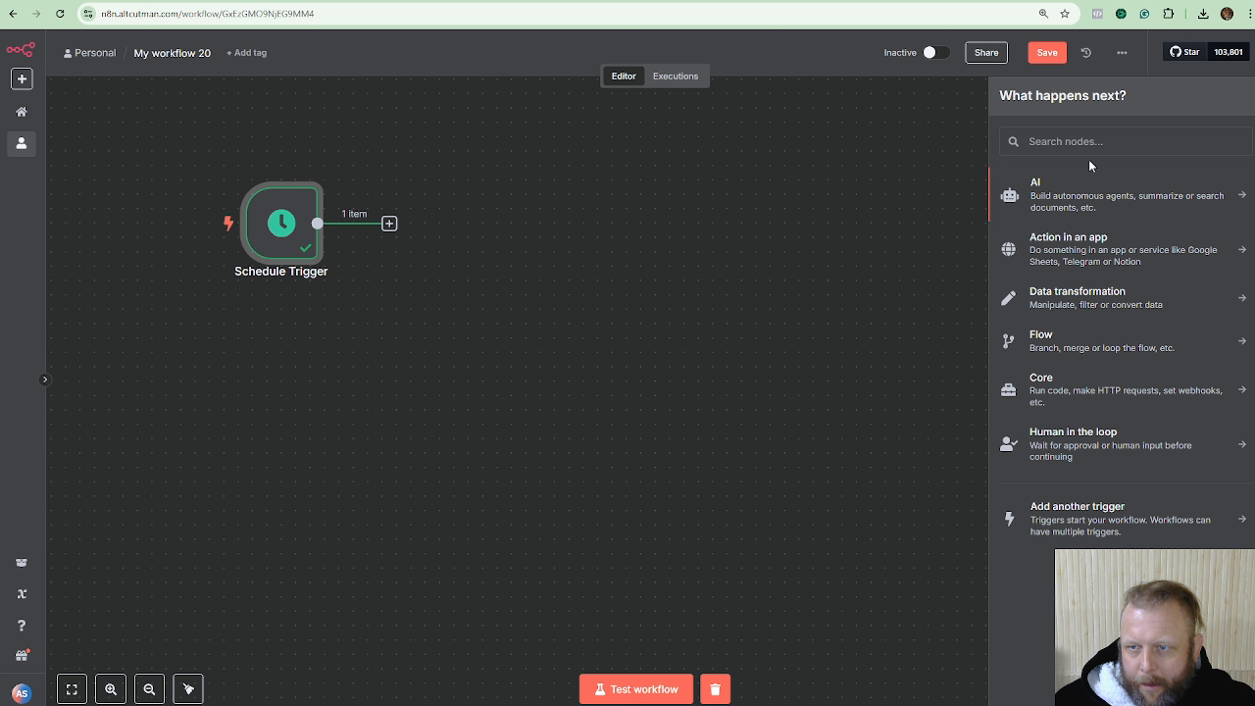
click(1091, 142)
text(t)
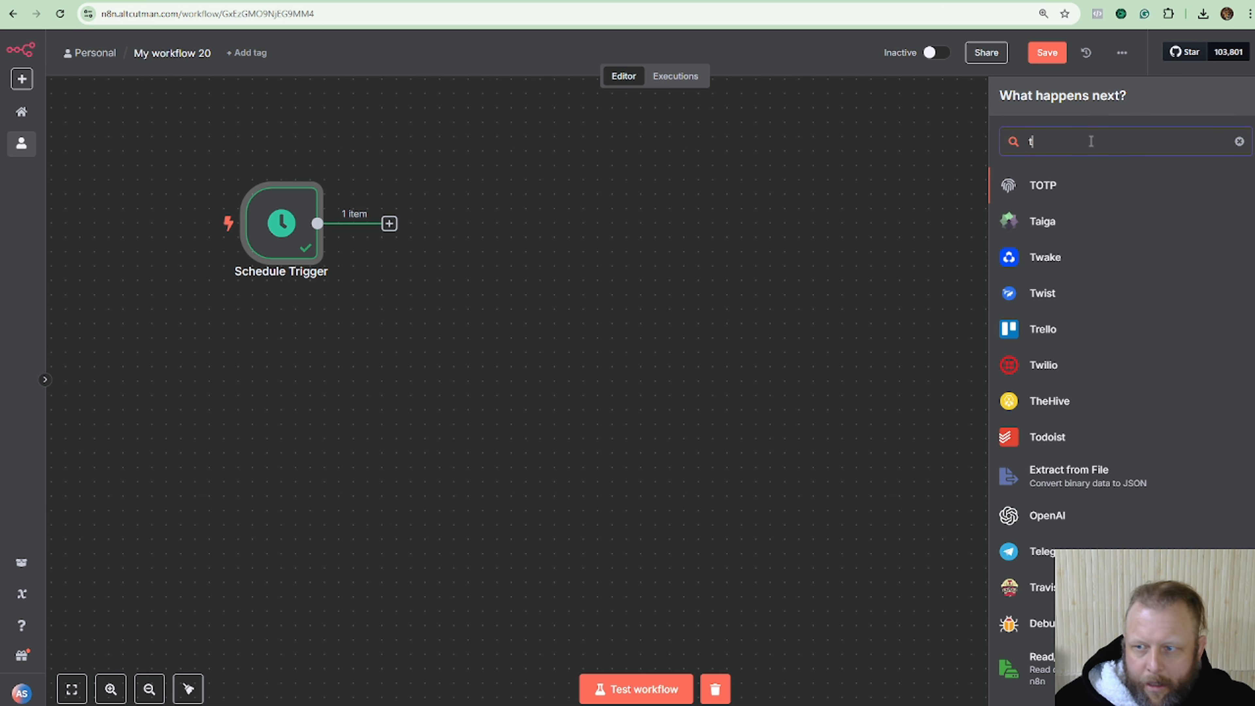
text(rigger w)
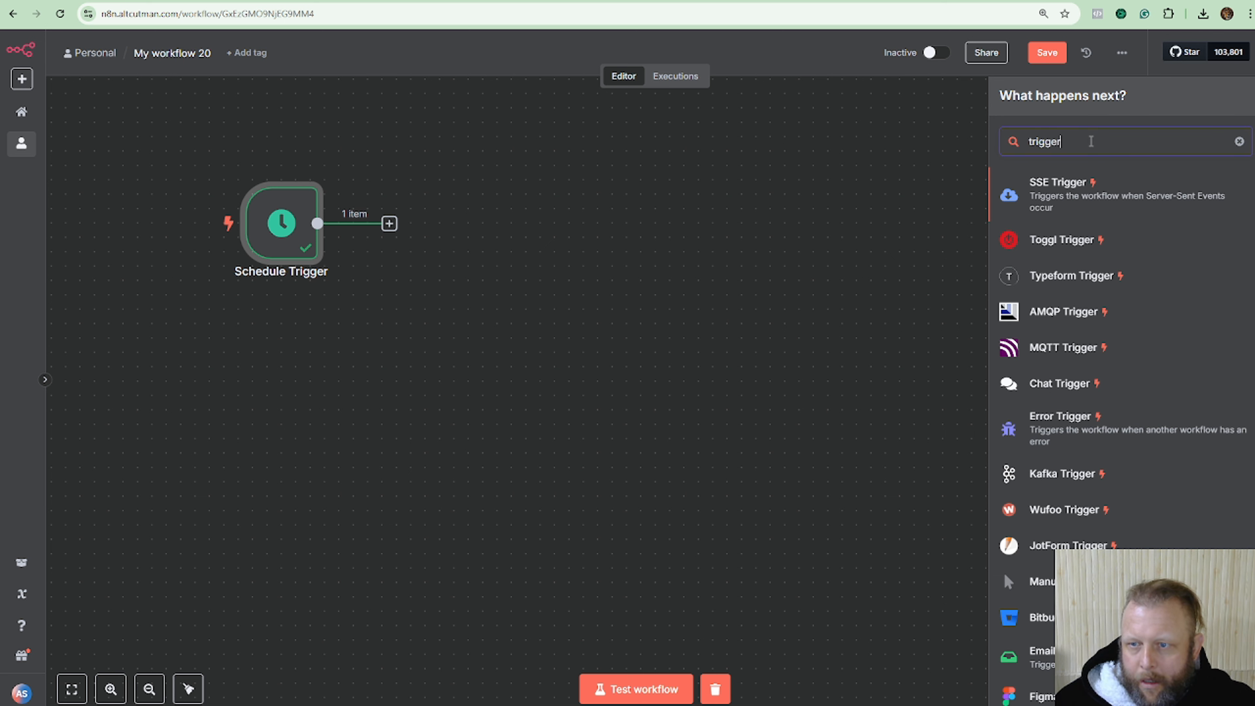
key(BackSpace)
key(BackSpace)
key(BackSpace)
key(BackSpace)
key(BackSpace)
key(BackSpace)
key(BackSpace)
key(BackSpace)
key(BackSpace)
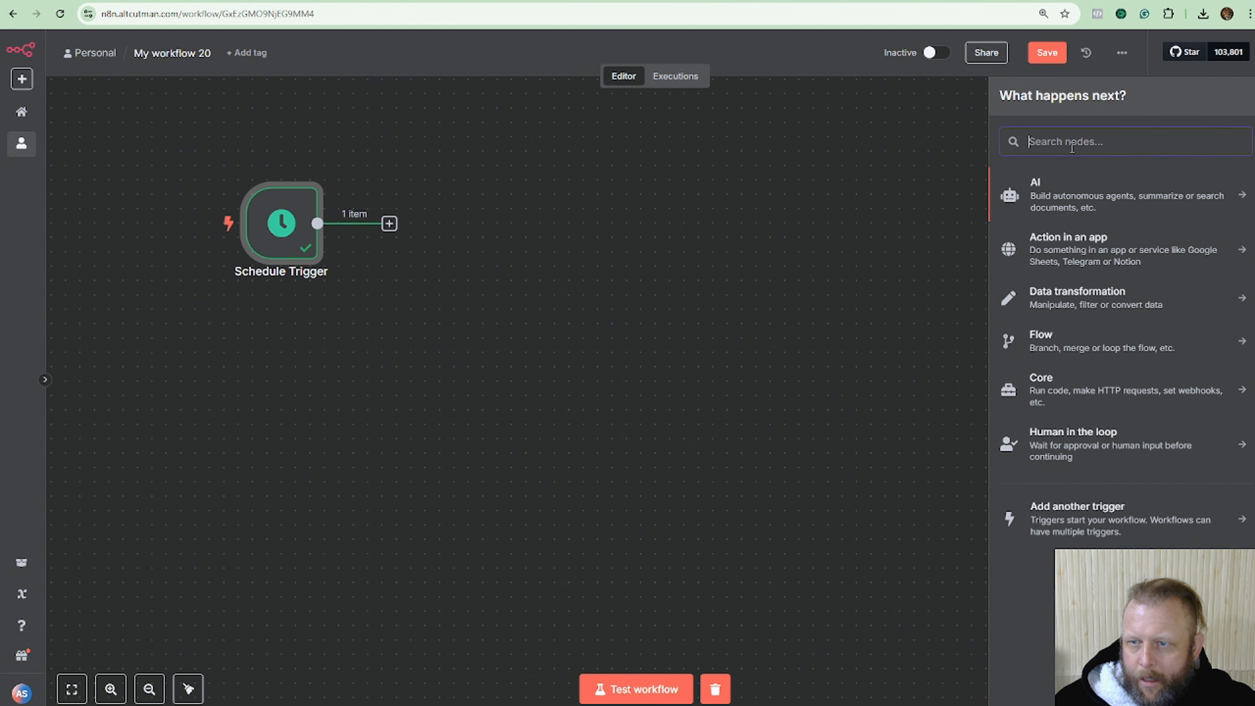
text(click)
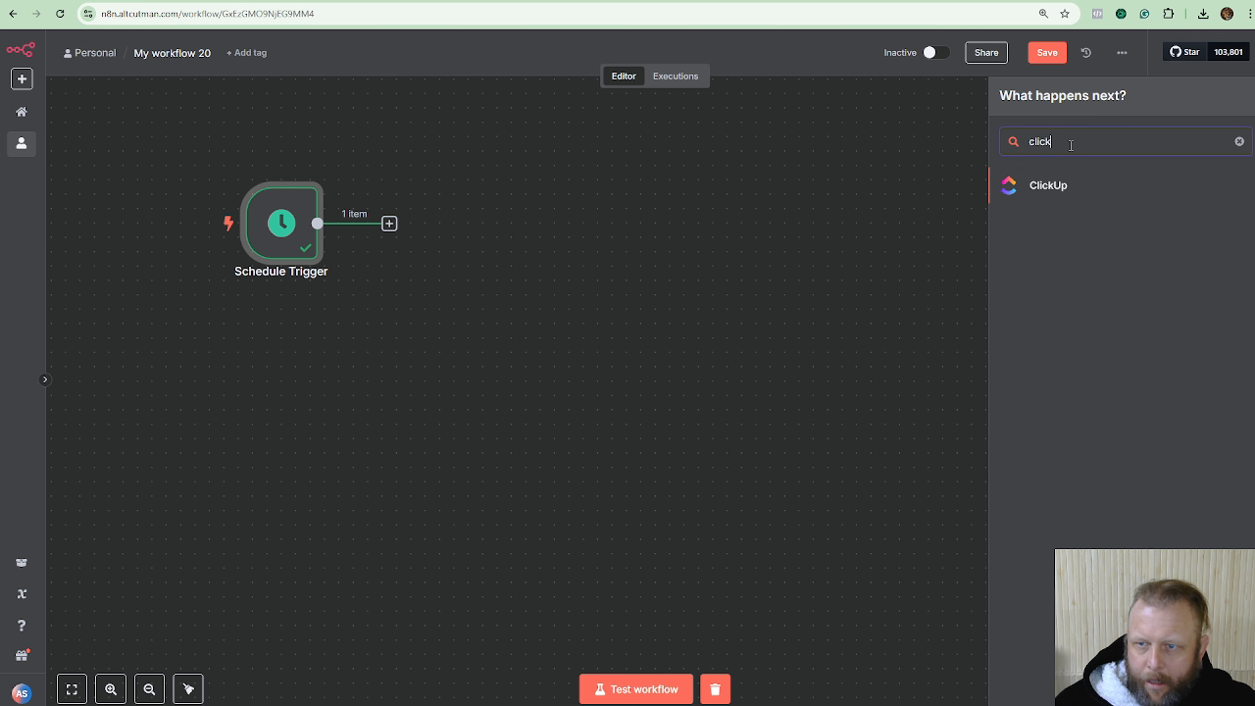
Delete the Schedule Trigger node, clear the node search and close the node panel.
mouse_move(243, 237)
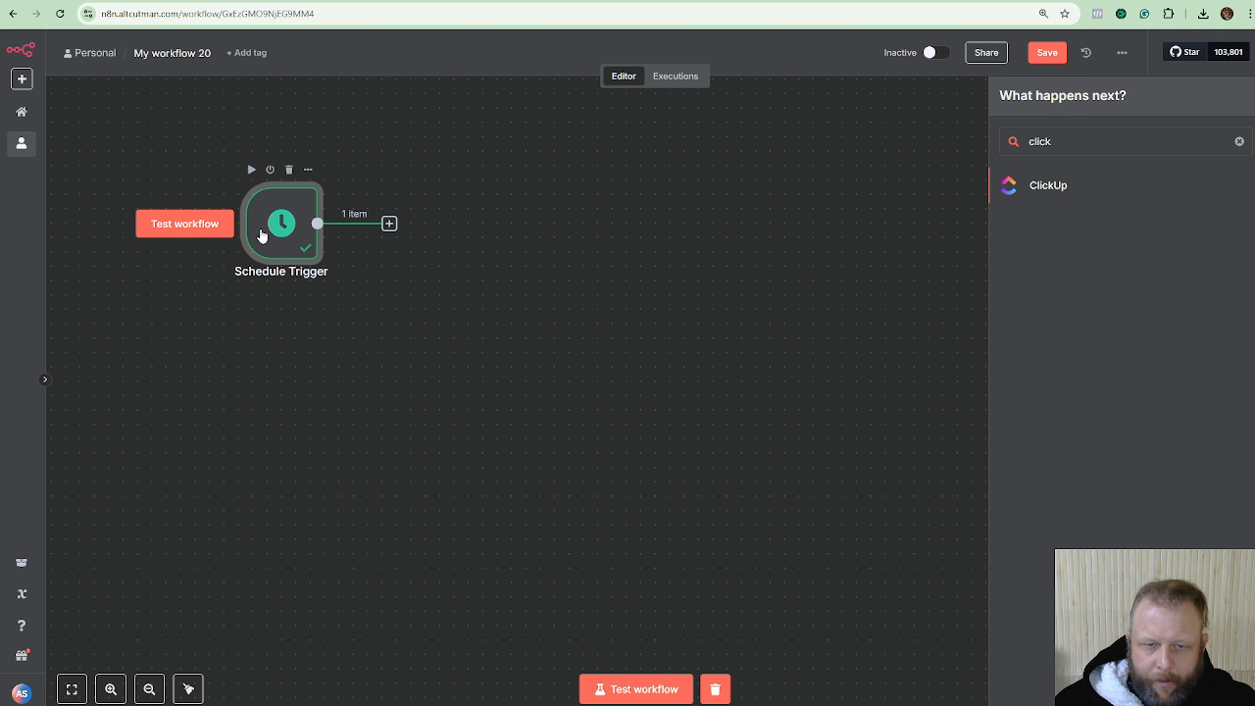
click(289, 169)
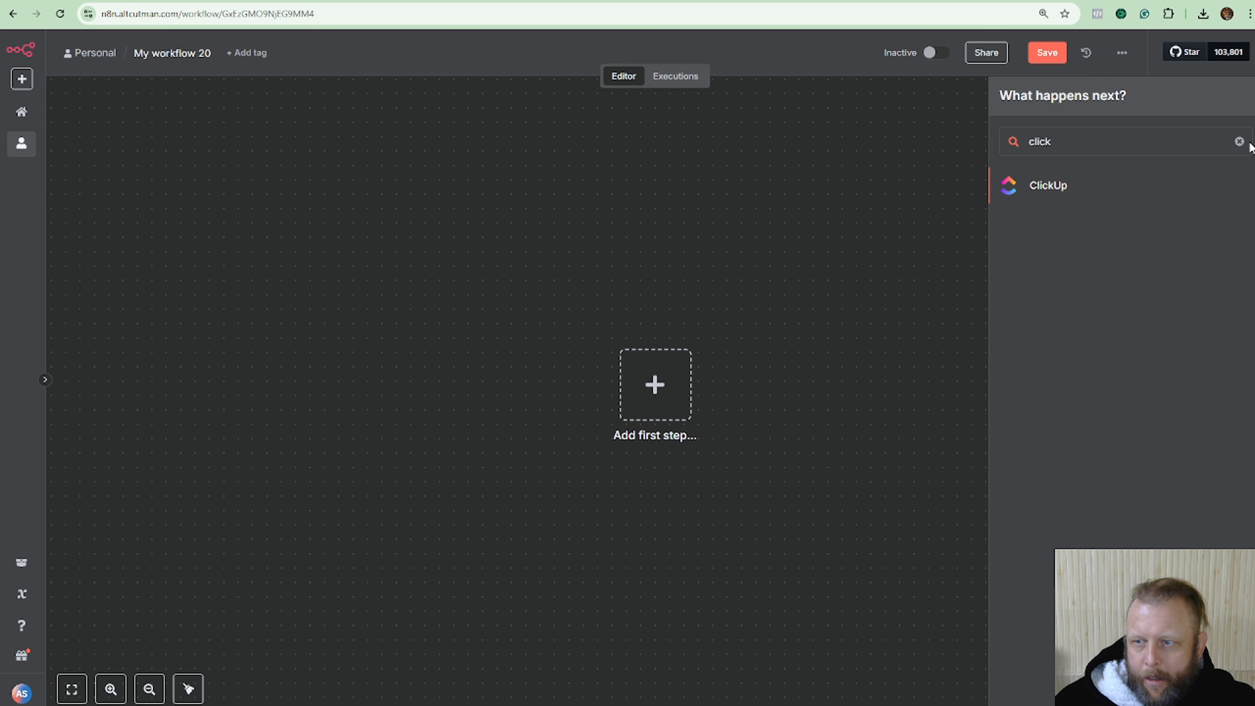
click(1238, 141)
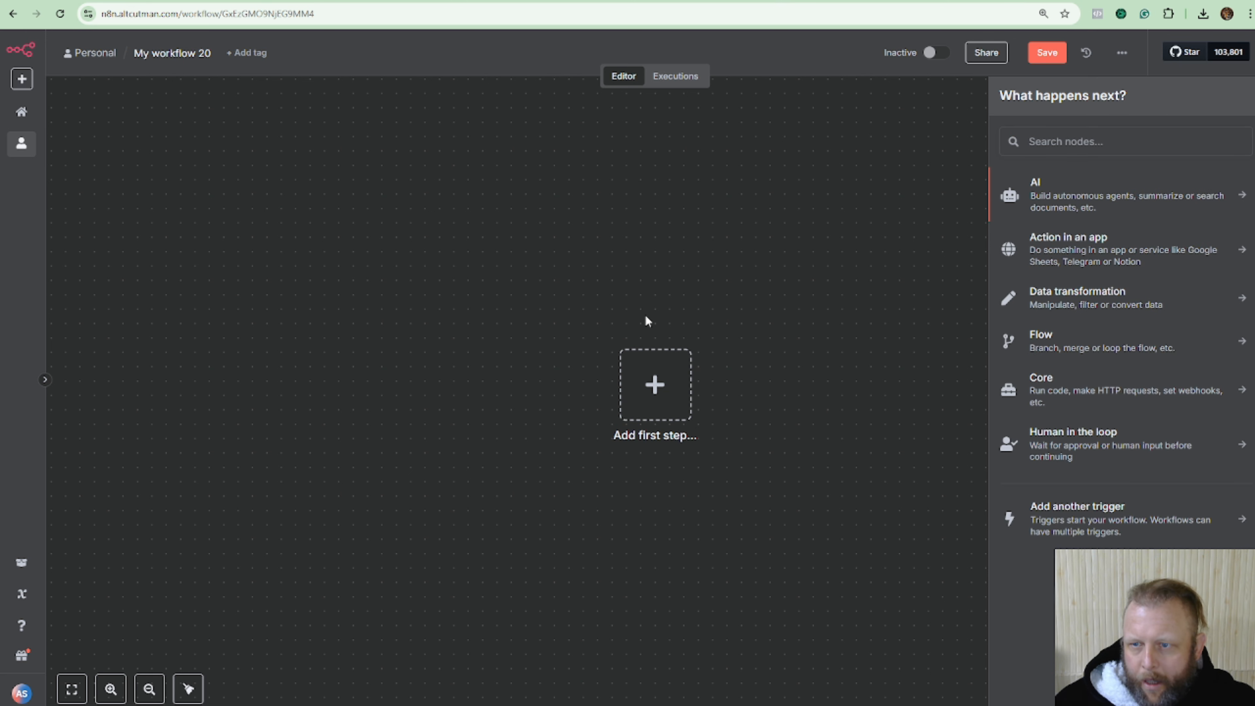
click(614, 223)
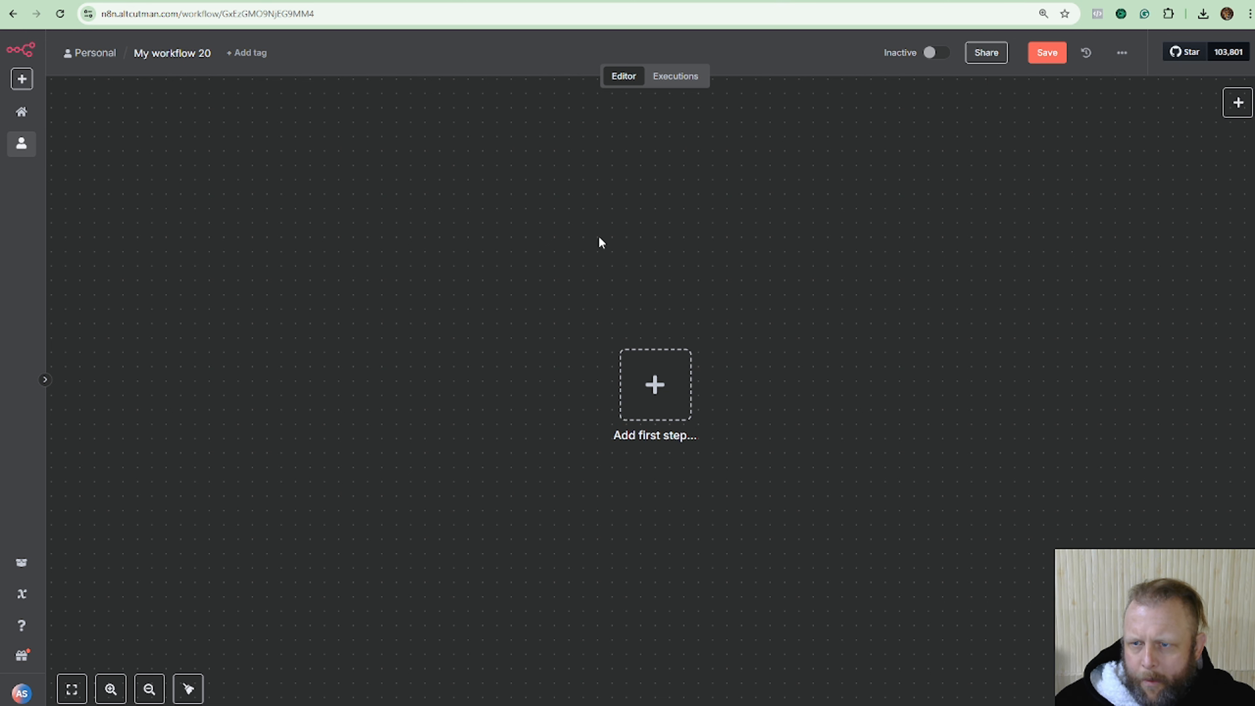
Add a 'Trigger manually' node as the first step and drag it to the canvas's left side.
click(1238, 102)
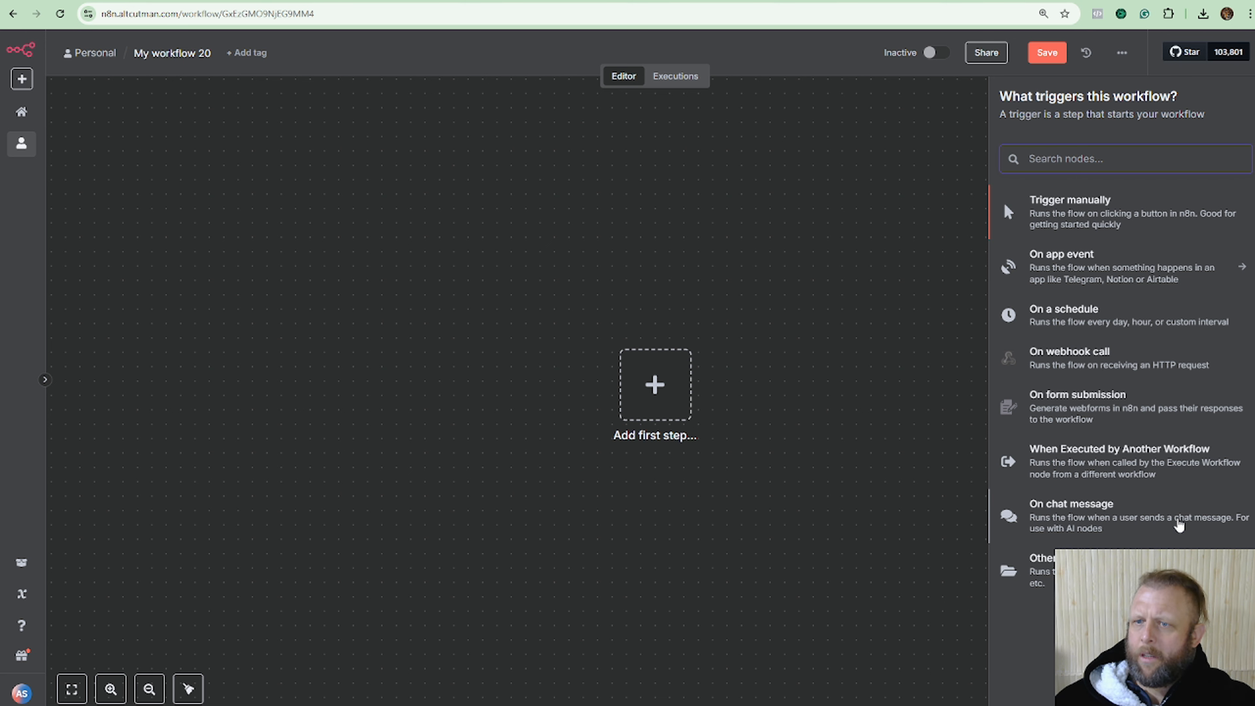
click(1058, 220)
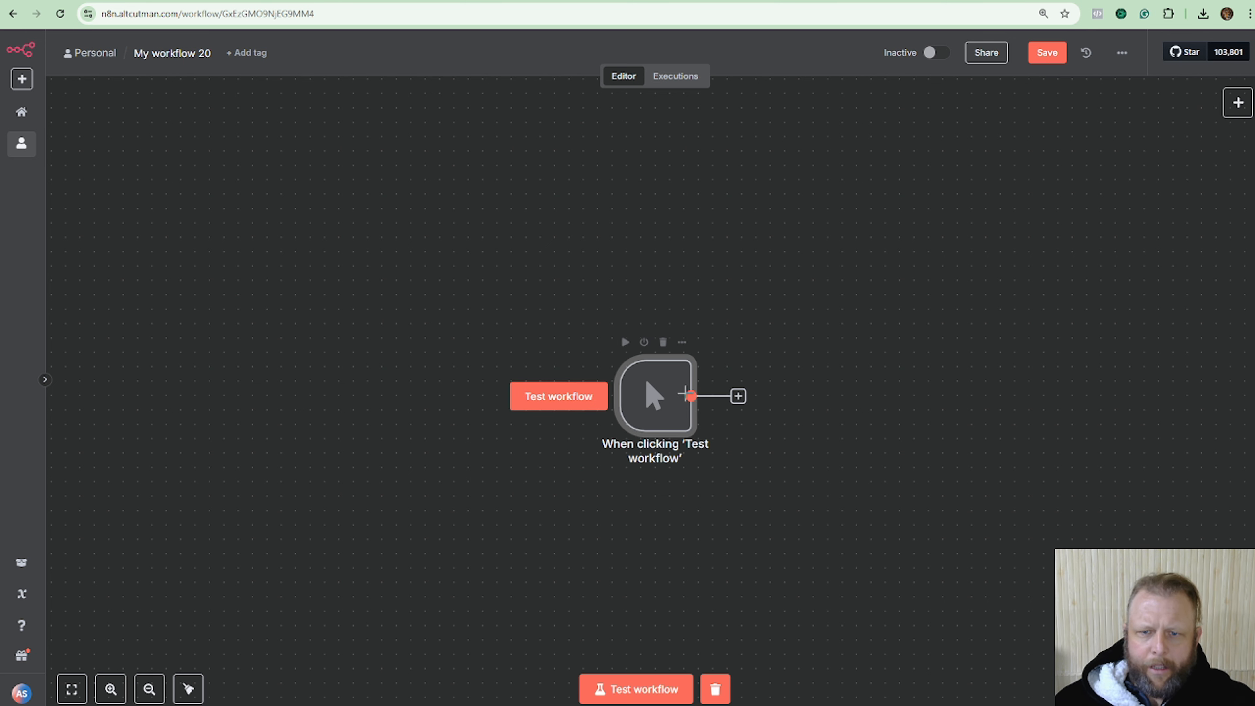
drag(656, 397, 222, 363)
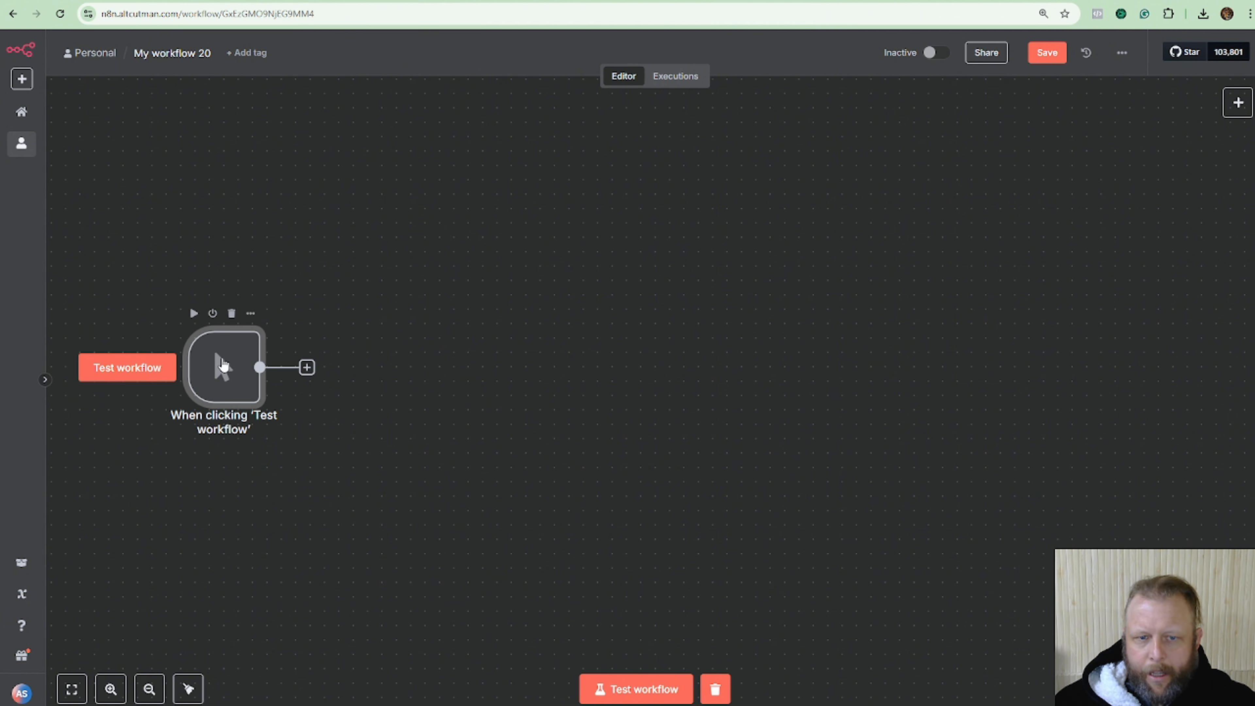
click(787, 291)
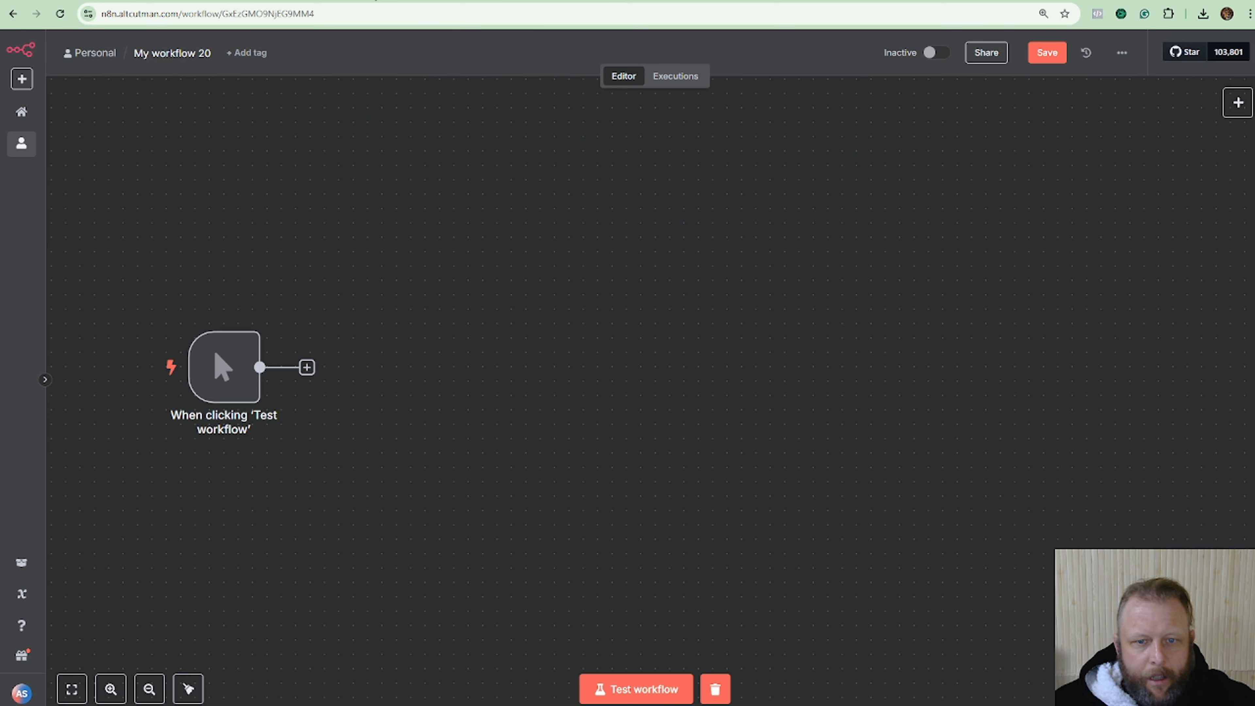
Add a Google Sheets 'Get row(s) in sheet' node after the manual trigger.
click(307, 367)
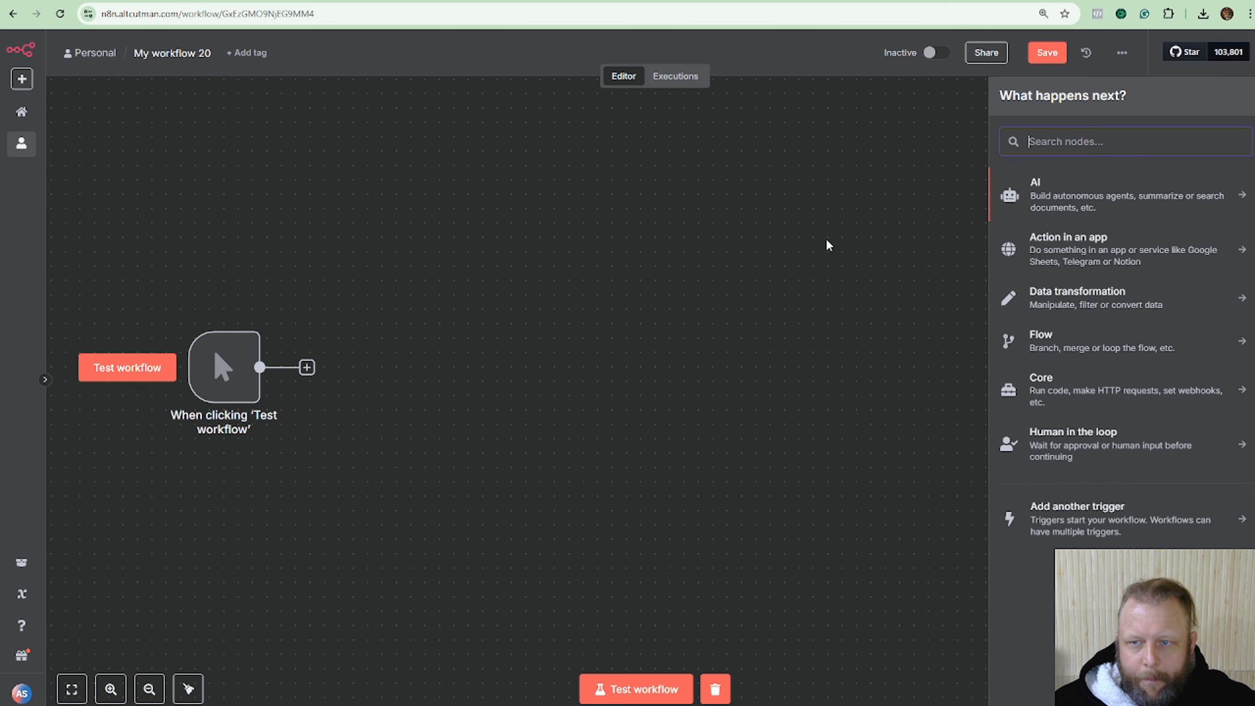
text(get)
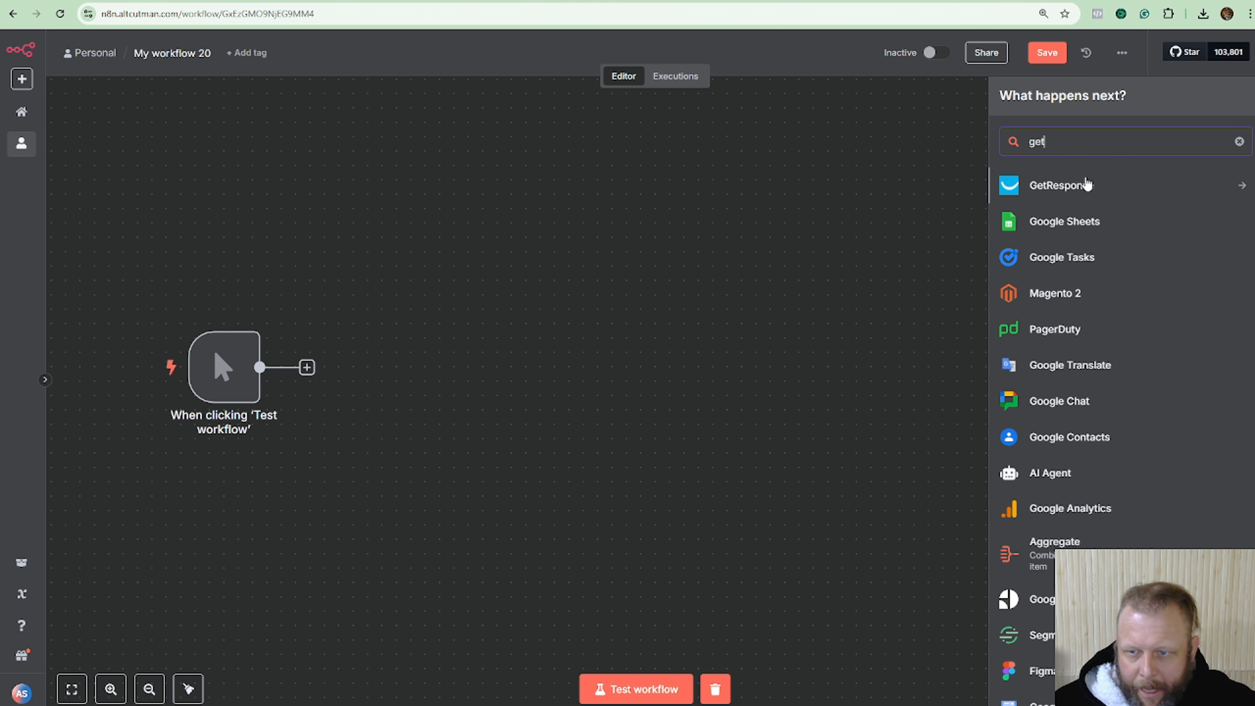
click(1077, 219)
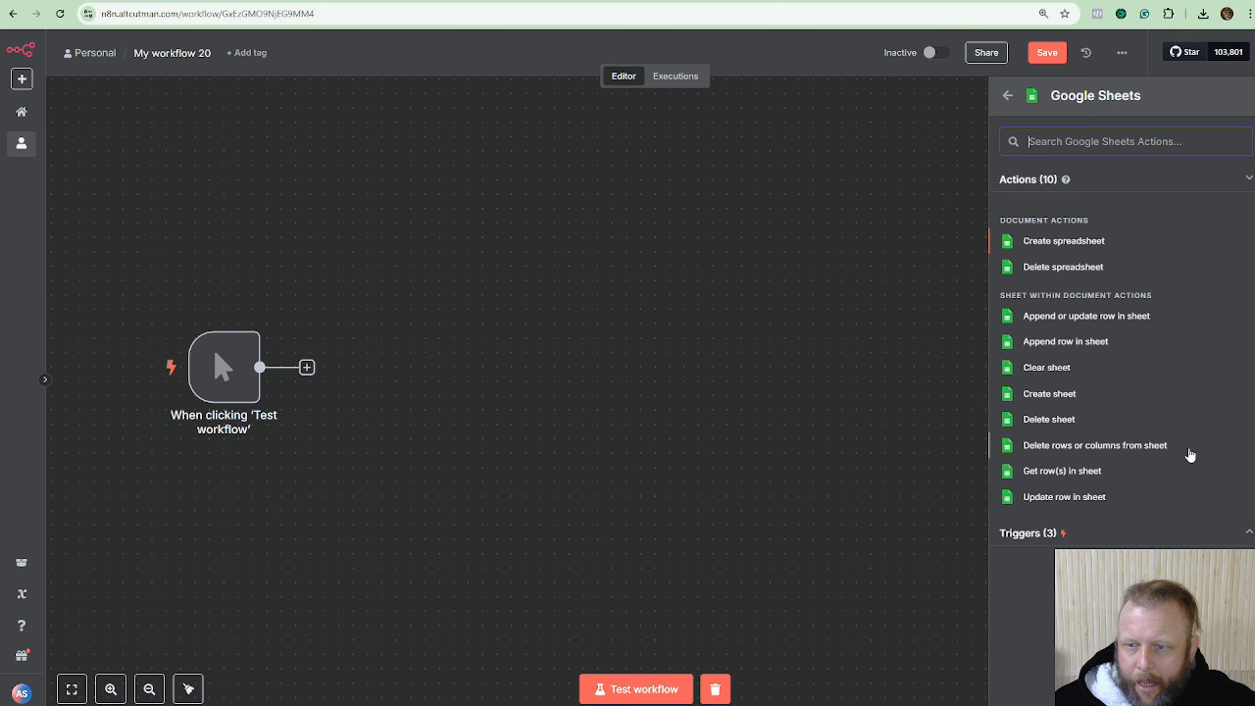
click(1062, 472)
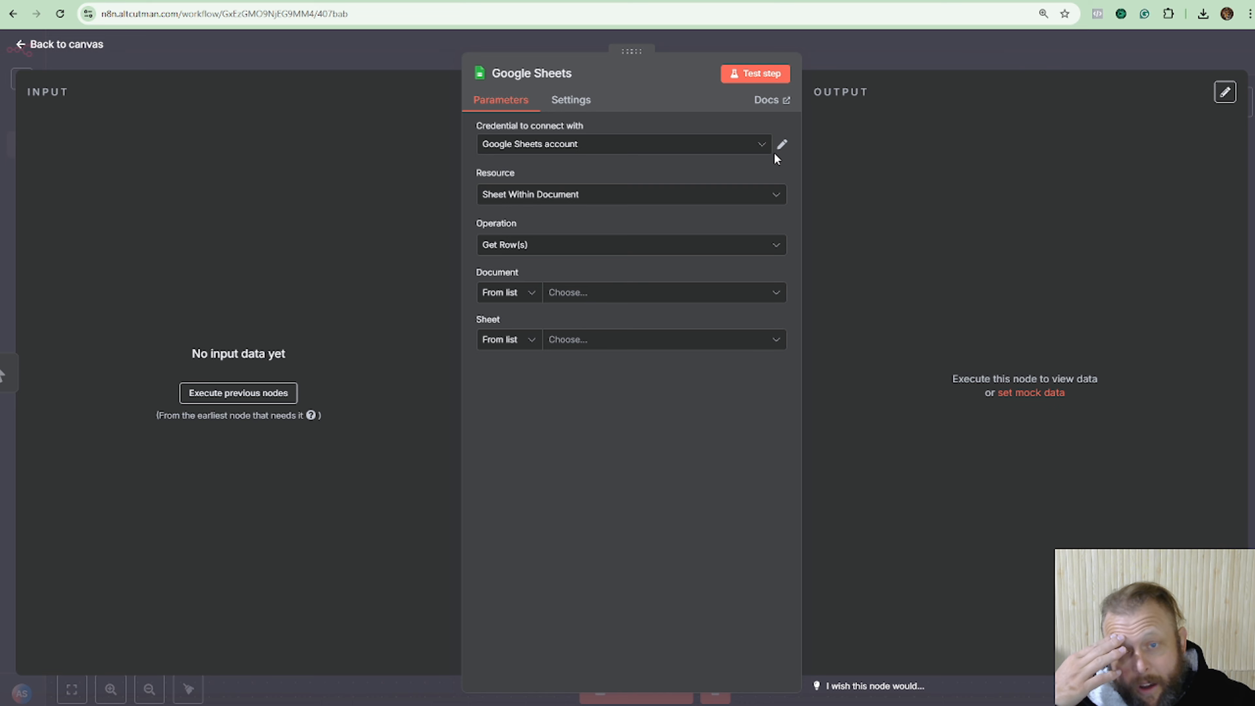
Review the connected Google Sheets credential and keep the Get Row(s) operation.
click(781, 145)
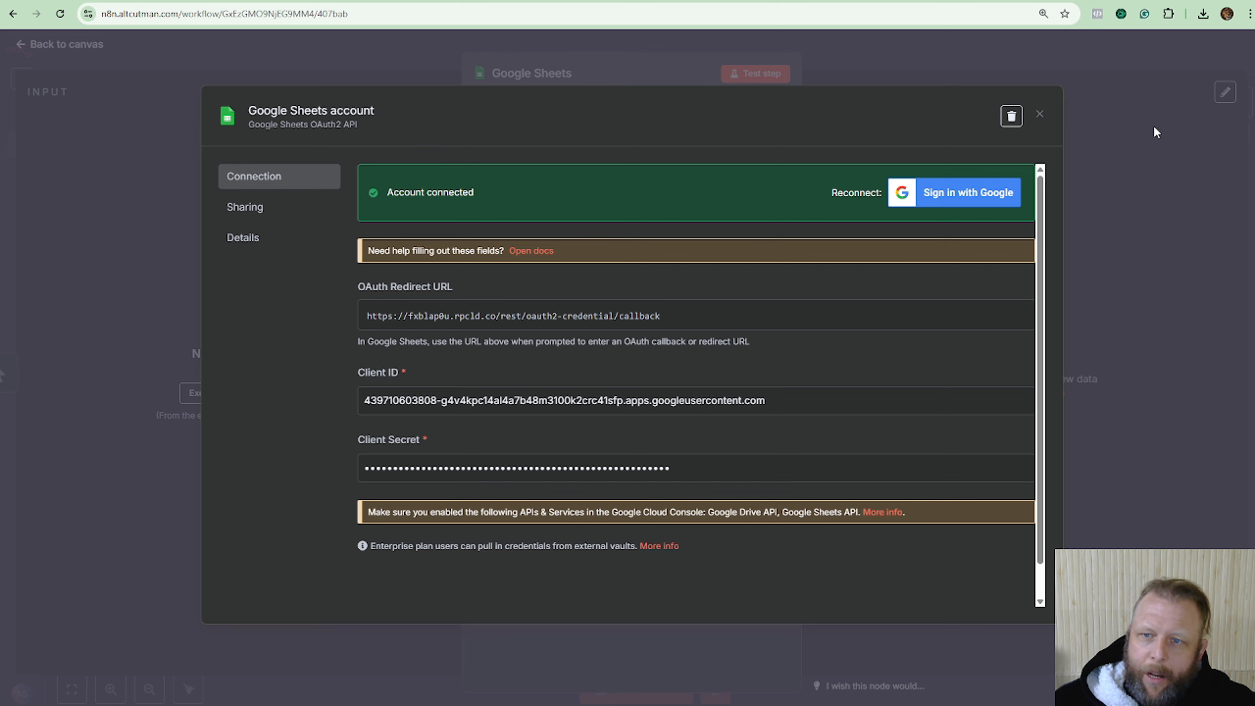
click(1038, 115)
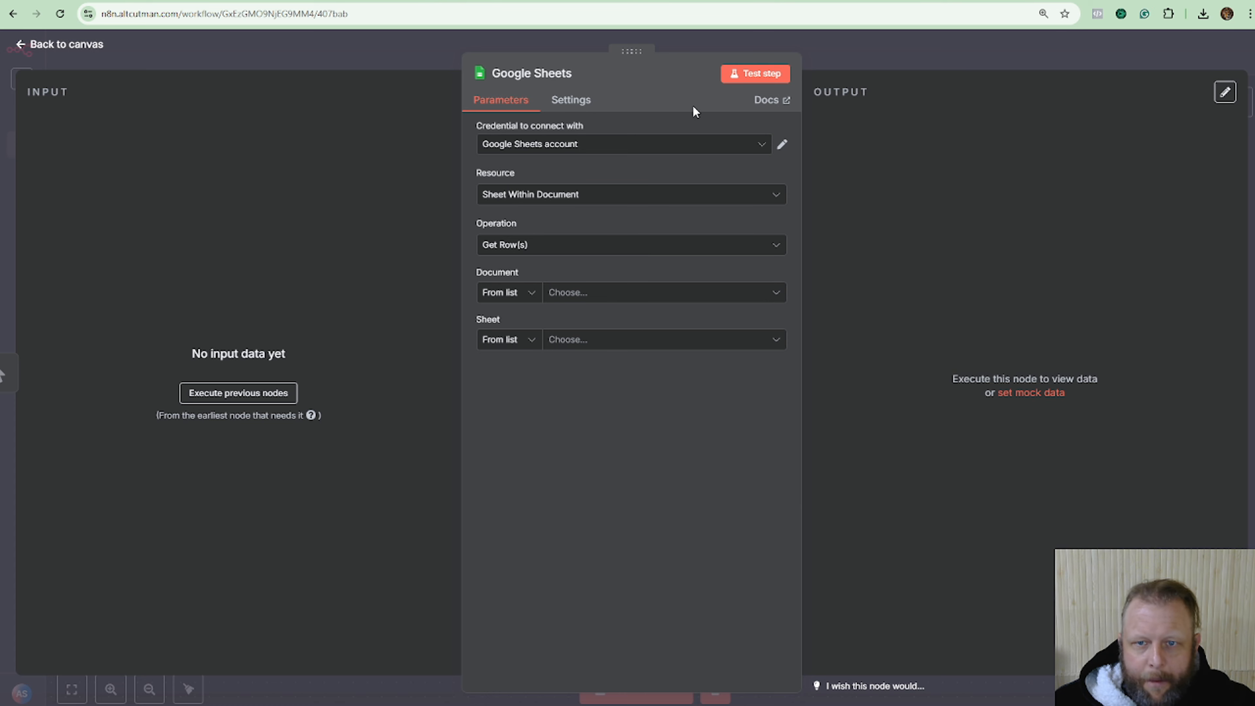
click(739, 202)
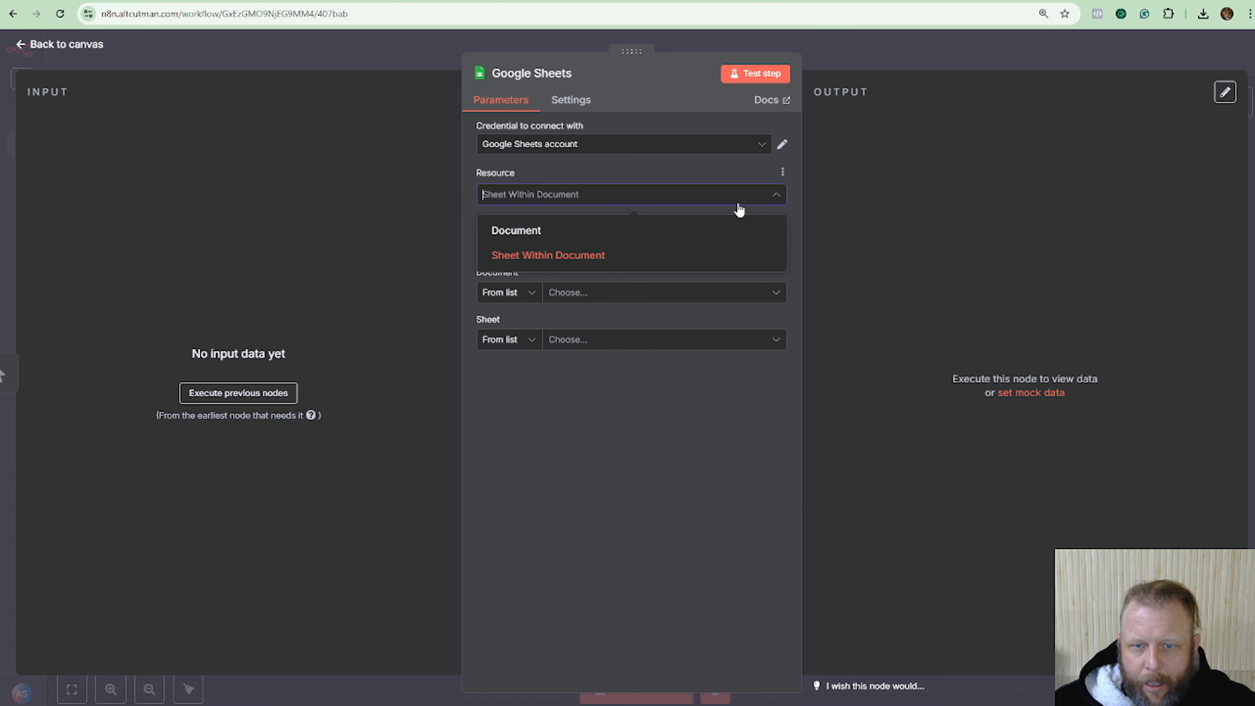
click(724, 180)
click(715, 255)
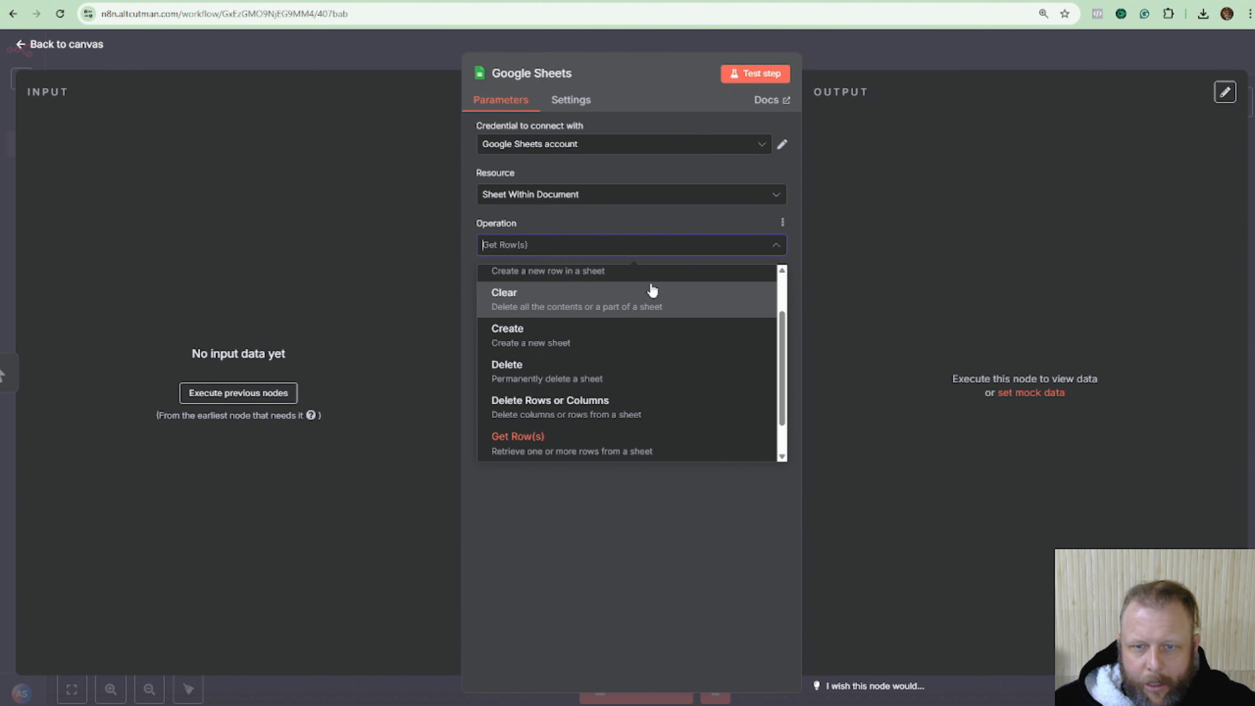
click(694, 210)
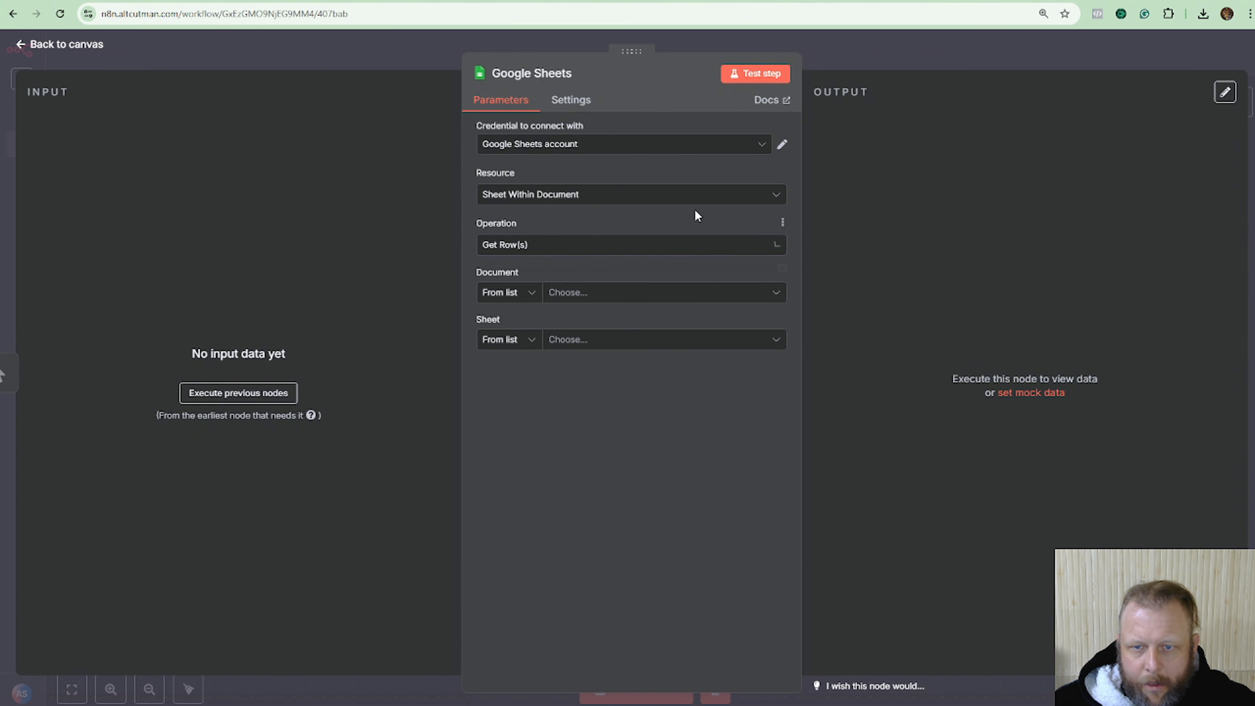
Select the Ytt Test Emails document and Sheet1 as the source.
click(779, 300)
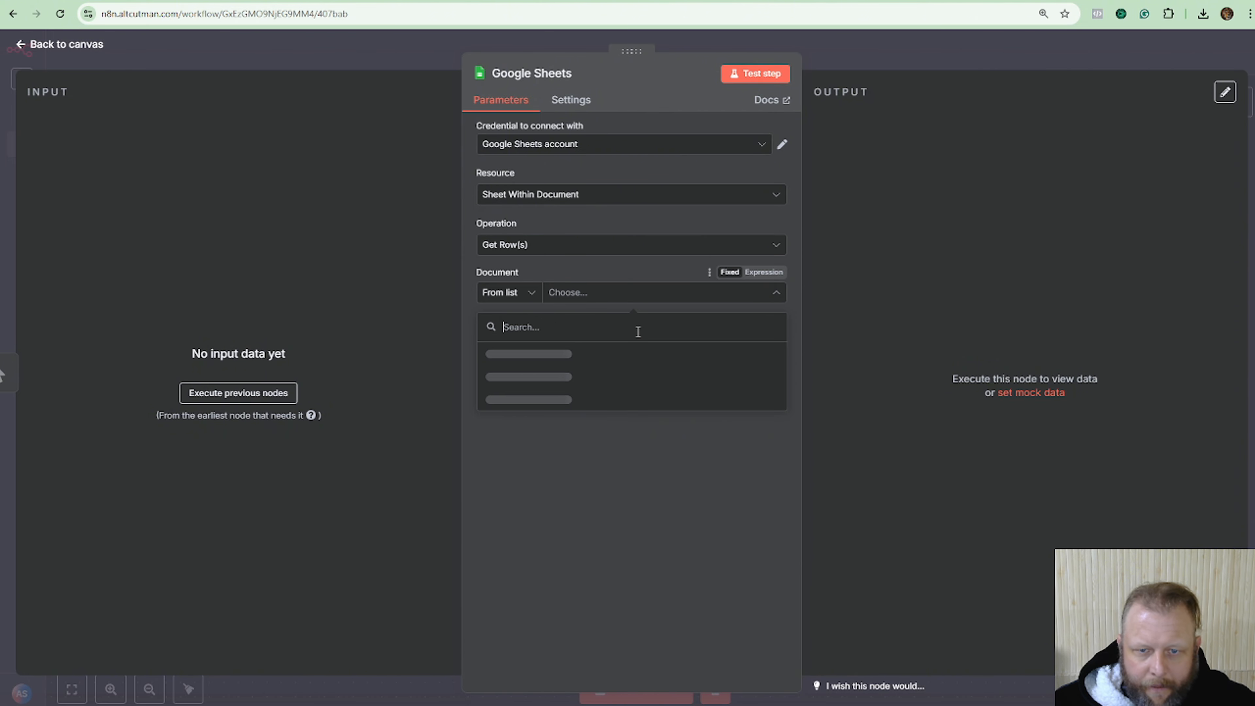
click(577, 355)
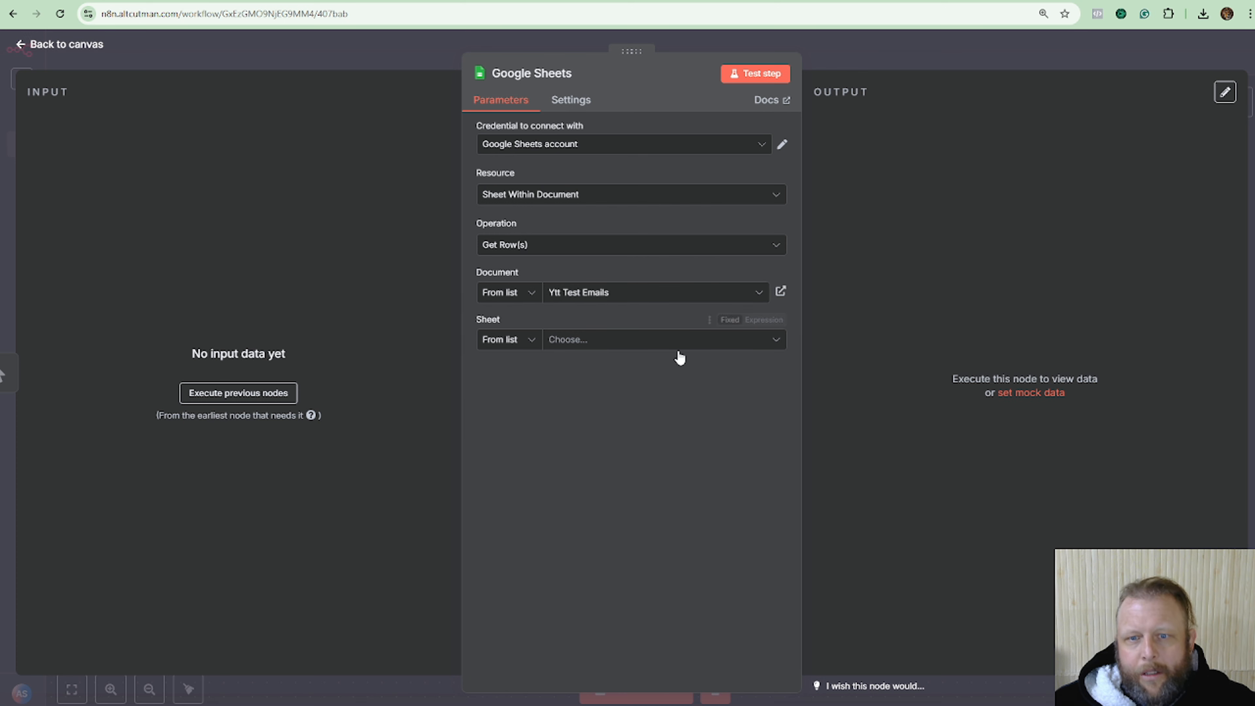
click(678, 341)
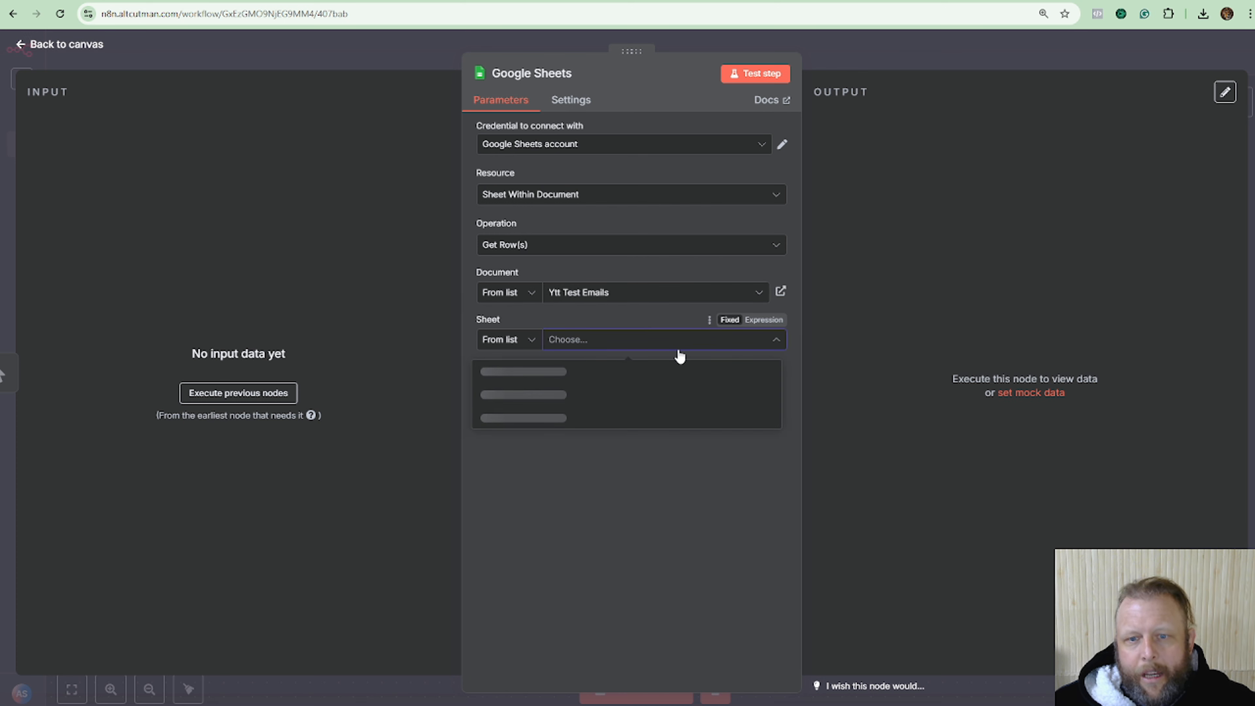
click(620, 368)
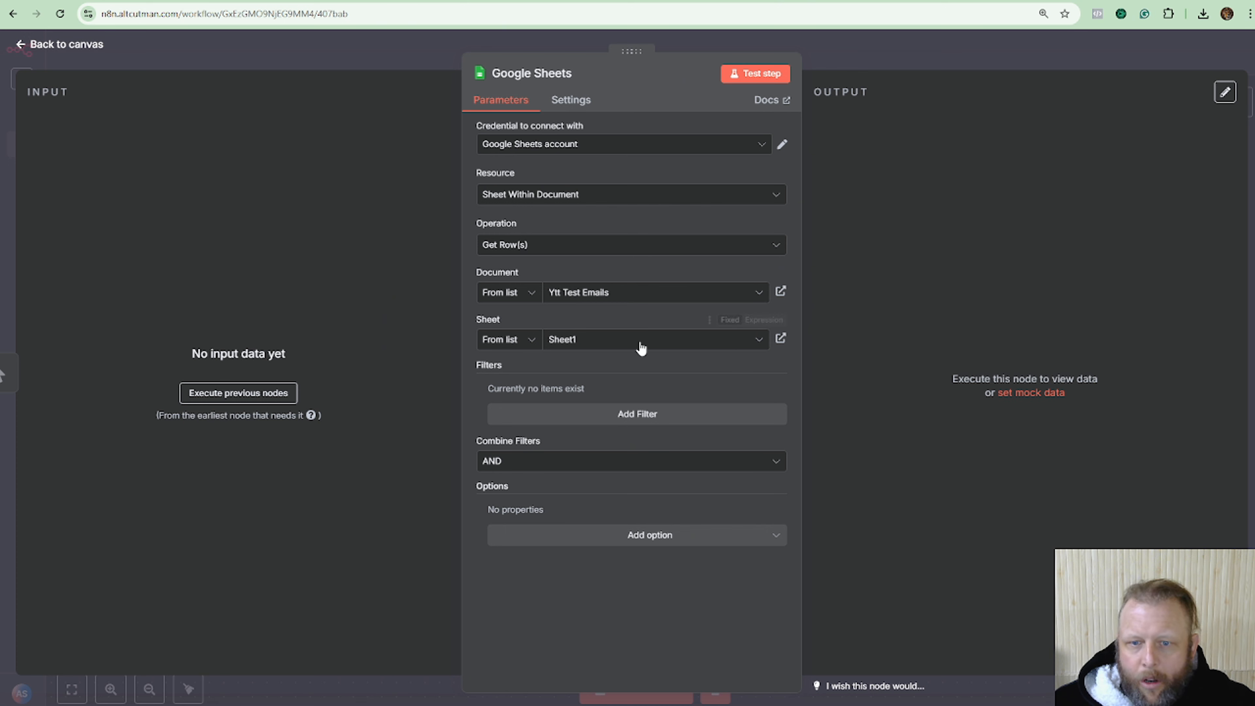
Add a row filter with Column Status and Value No.
click(669, 424)
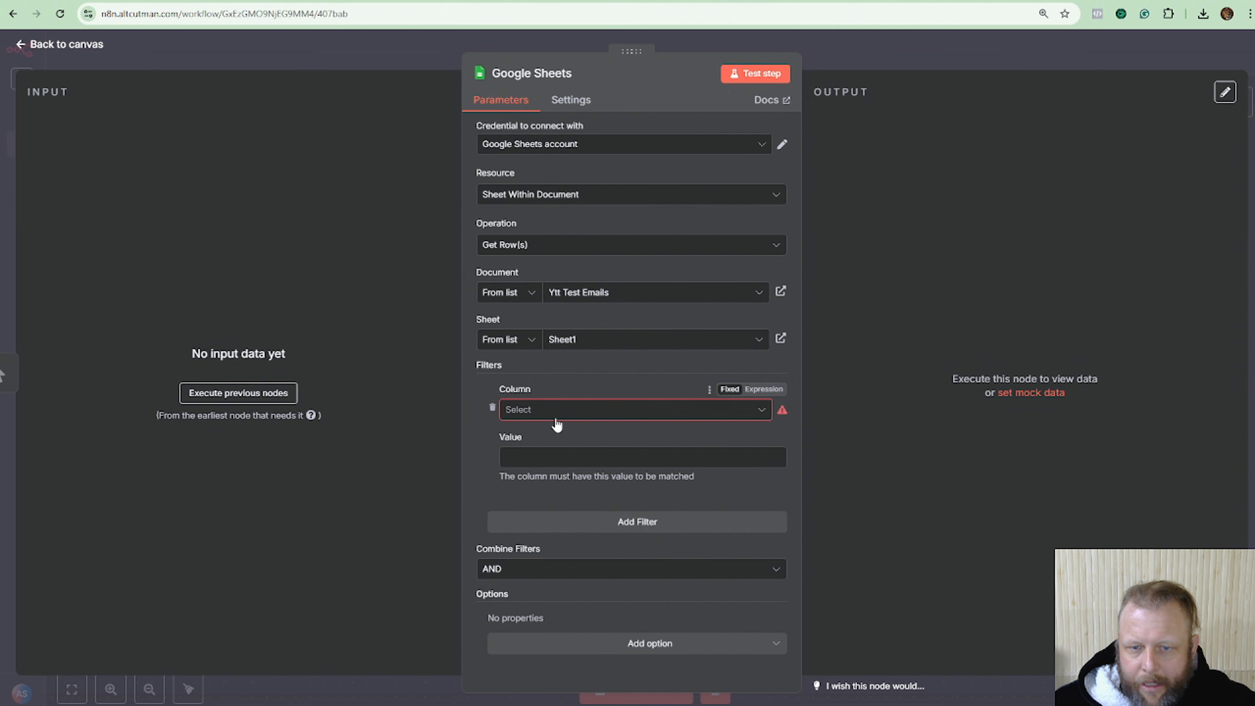
click(573, 411)
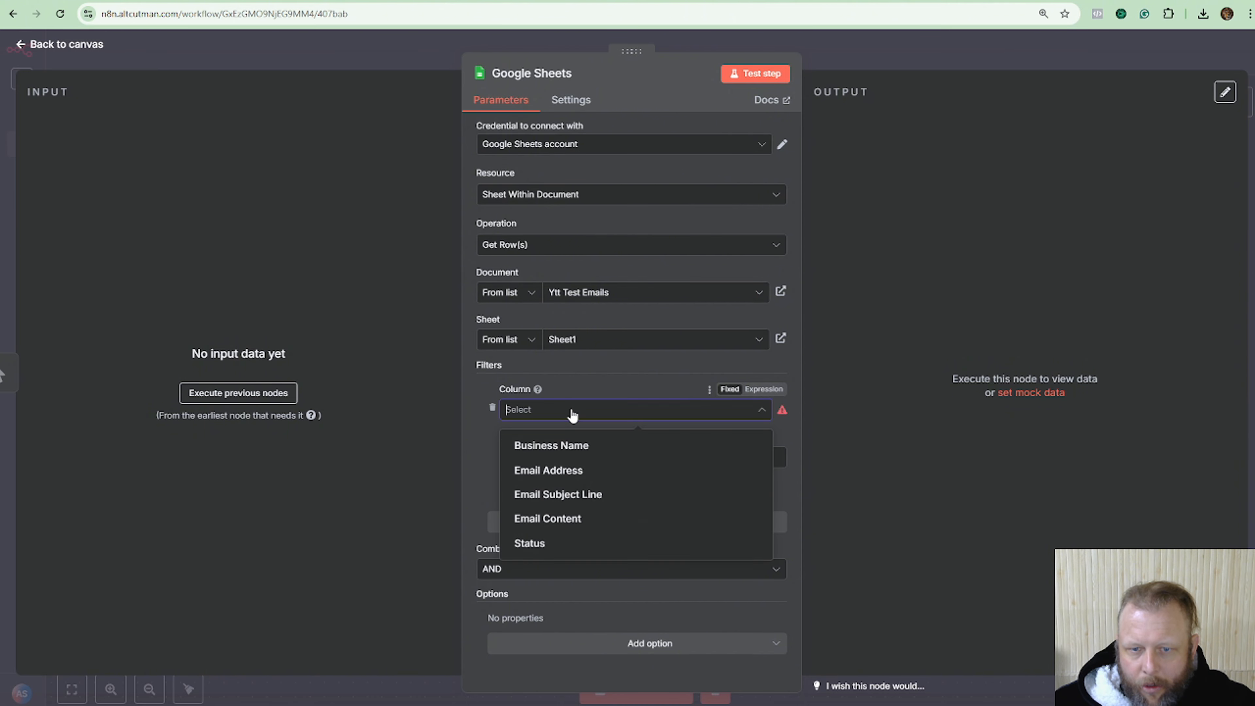
click(562, 540)
click(560, 461)
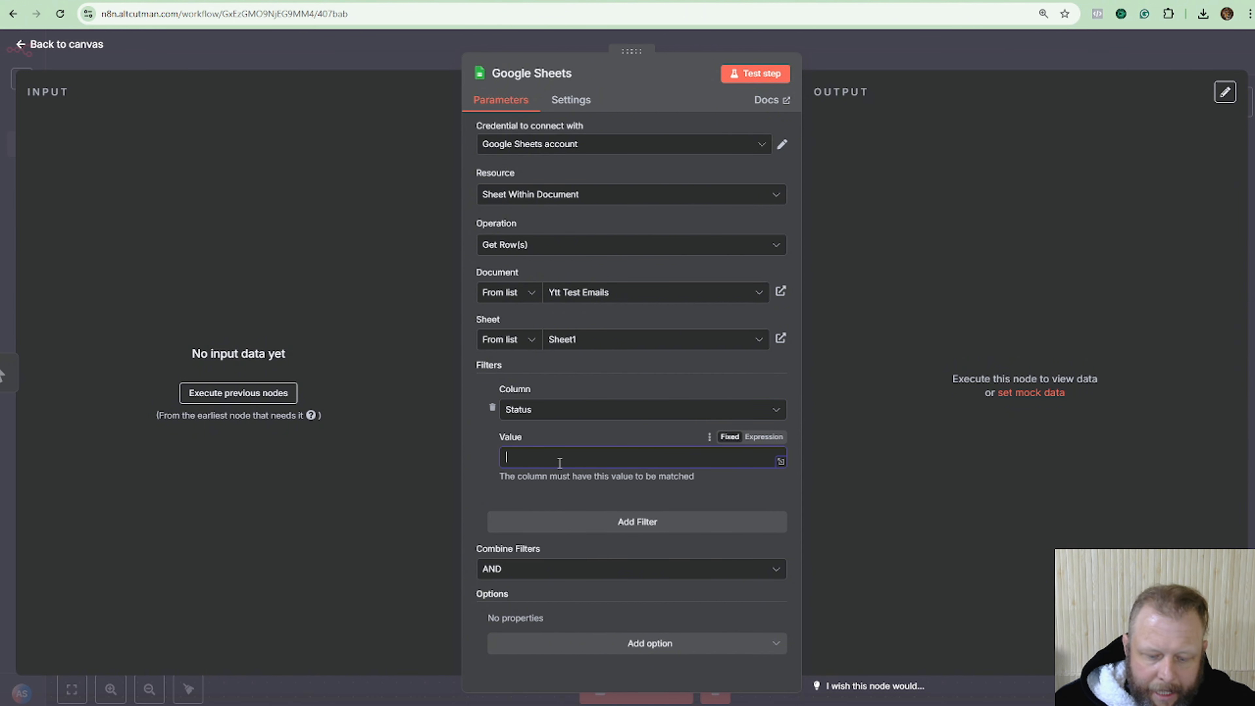
text(No)
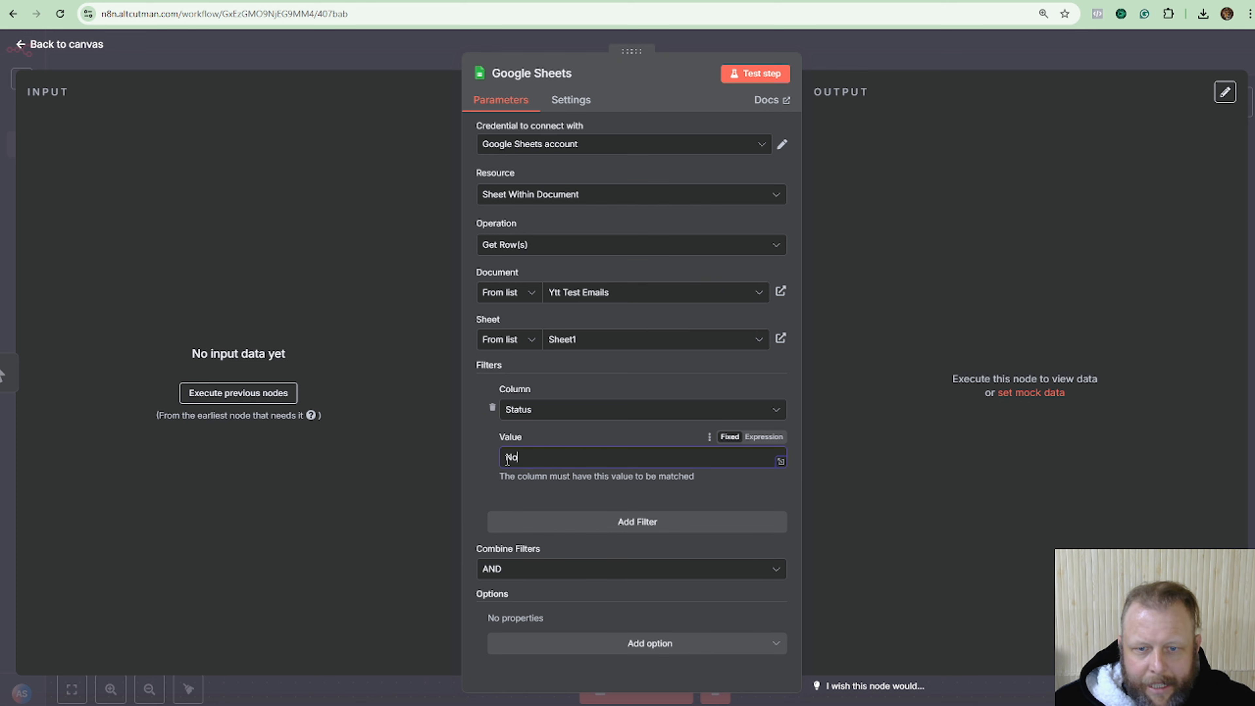
Add the Return only First Matching Row option and switch it on.
click(653, 644)
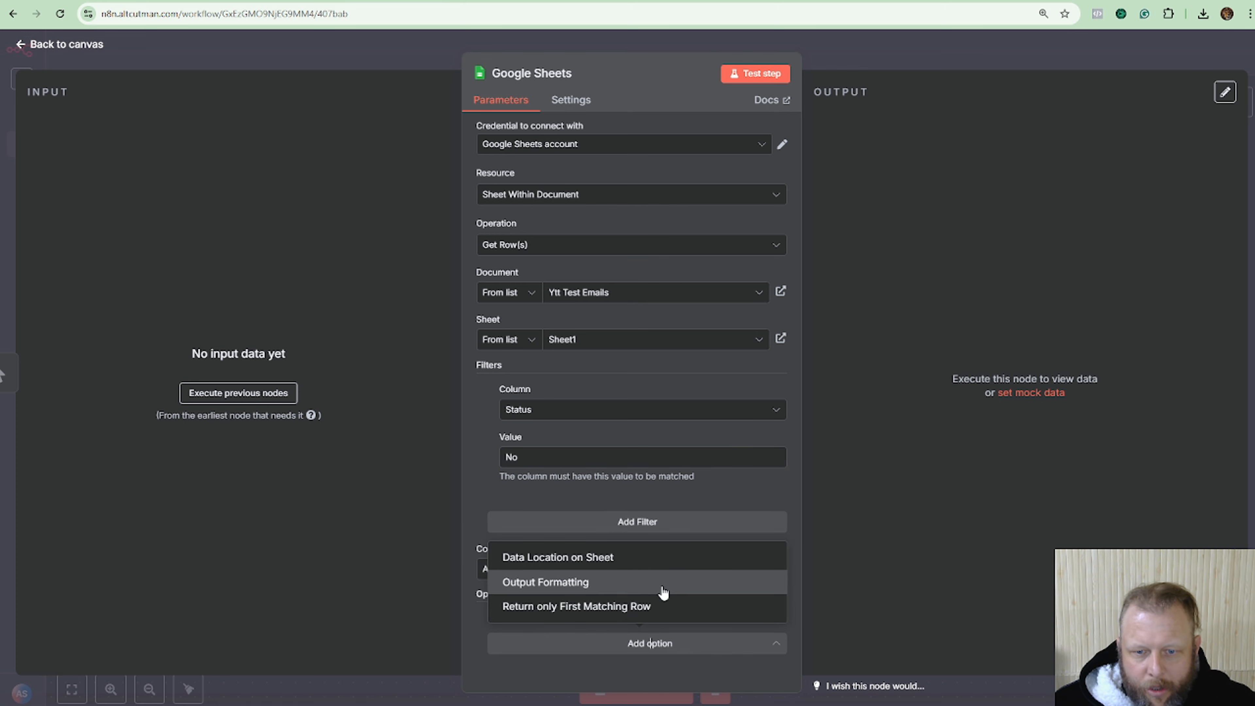
click(652, 607)
click(507, 639)
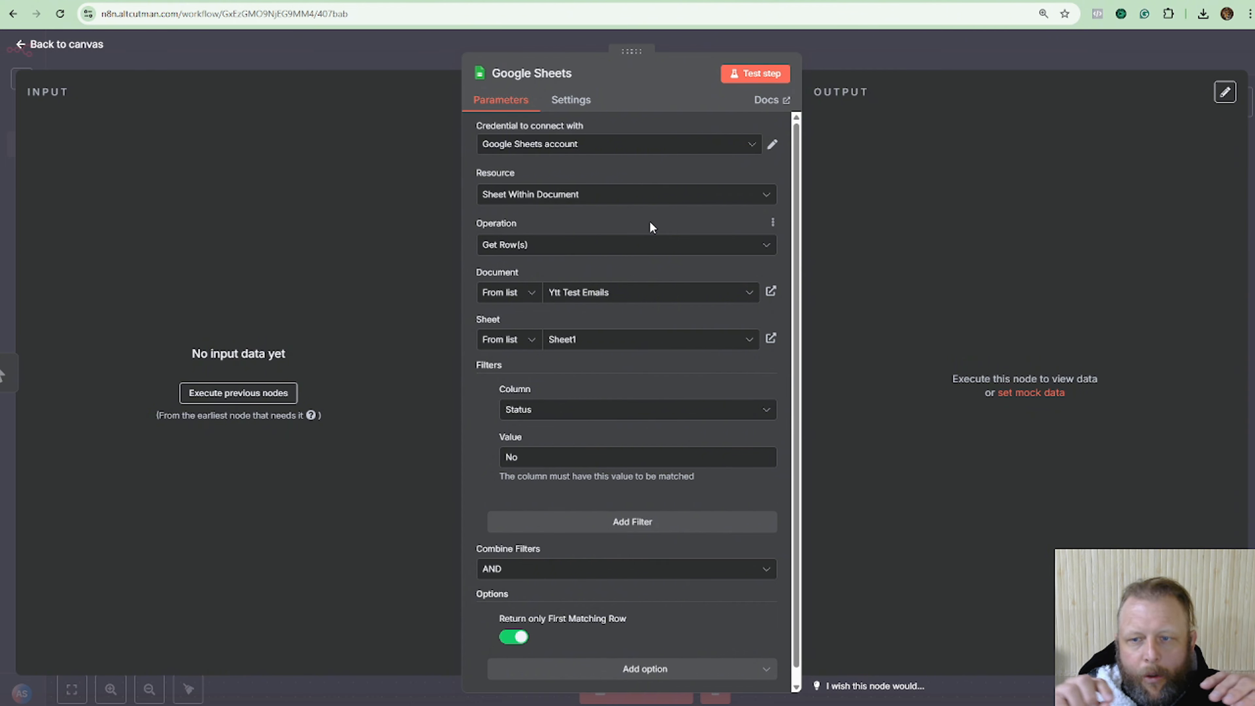
Test the Sheets step, compare the GreenEdge Landscaping row with the spreadsheet, then return to canvas.
click(764, 76)
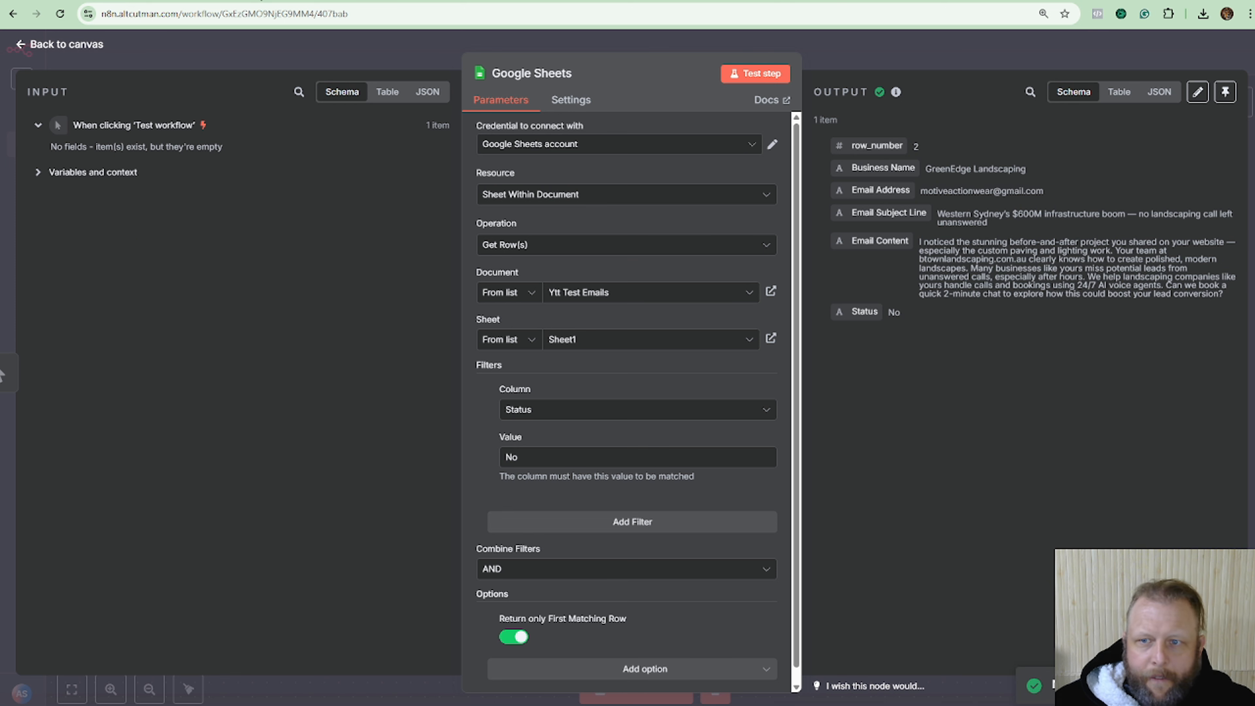
click(93, 1)
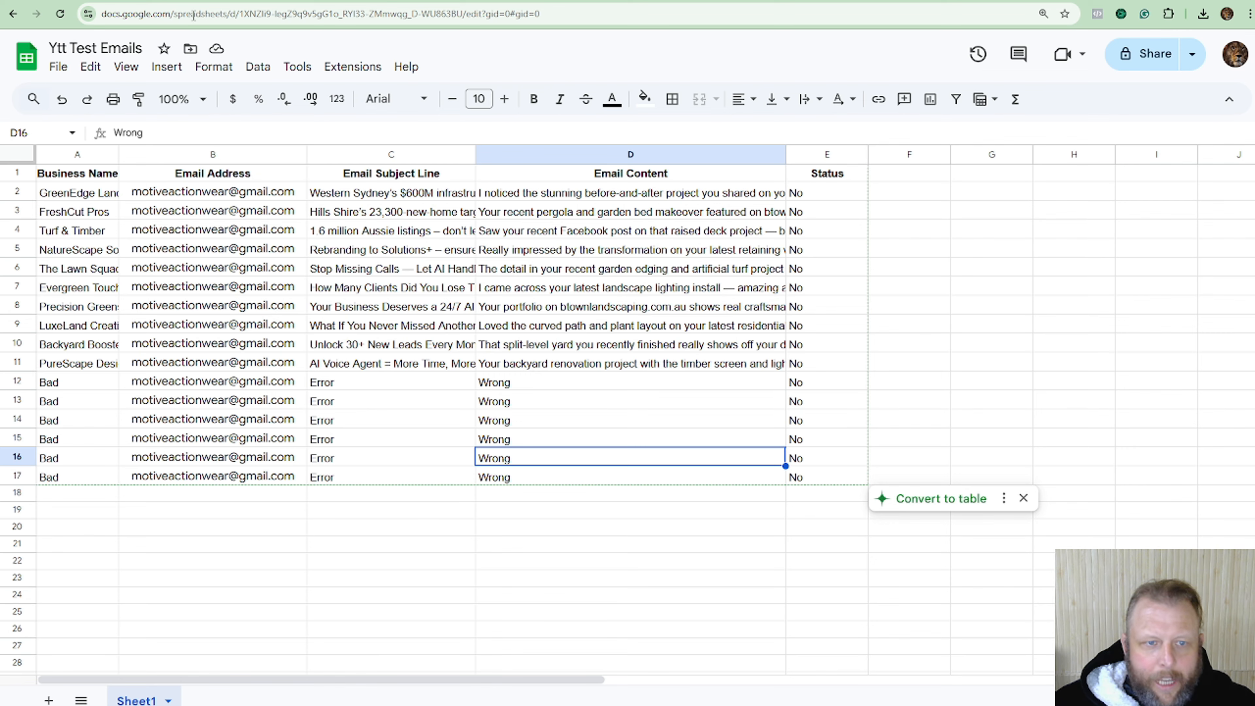
drag(119, 155, 193, 154)
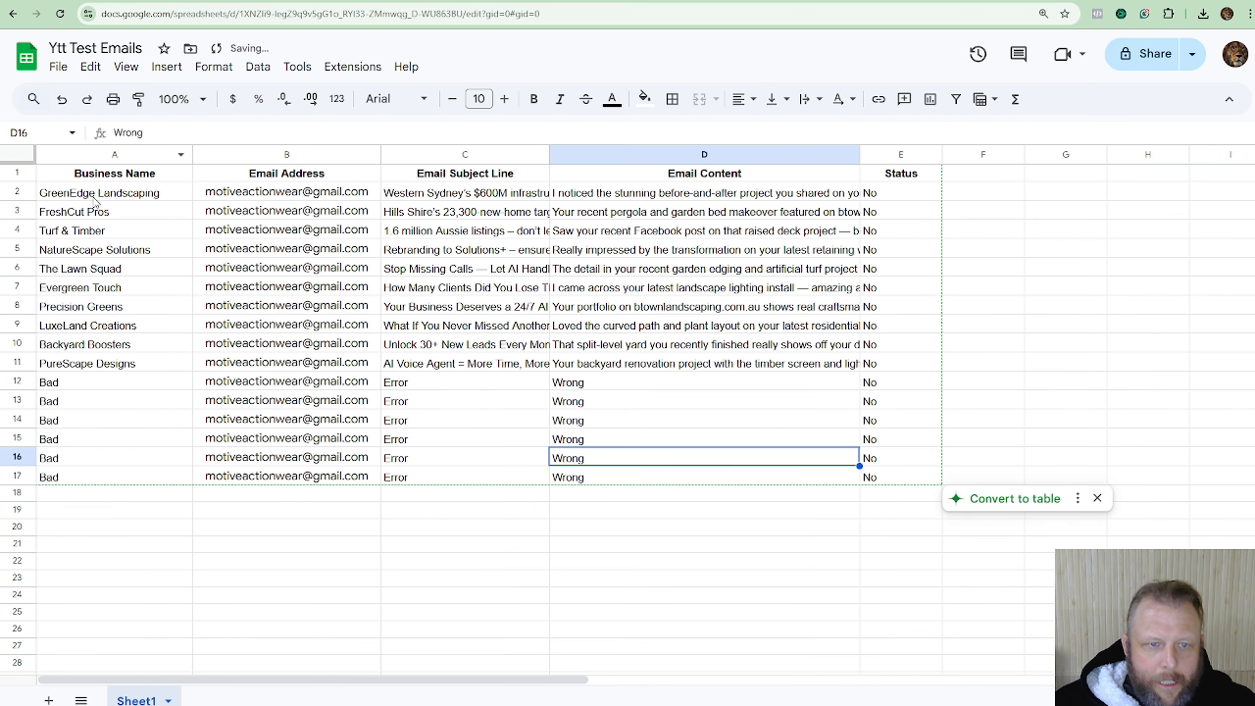
click(408, 1)
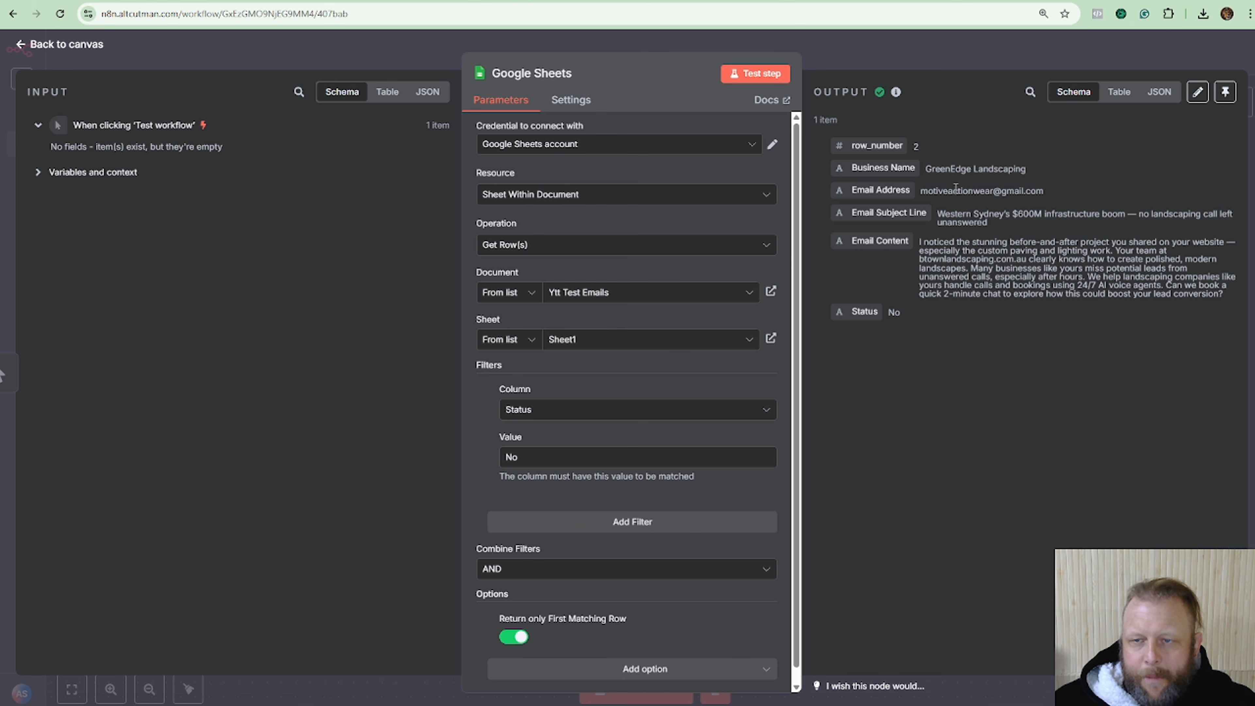
click(918, 65)
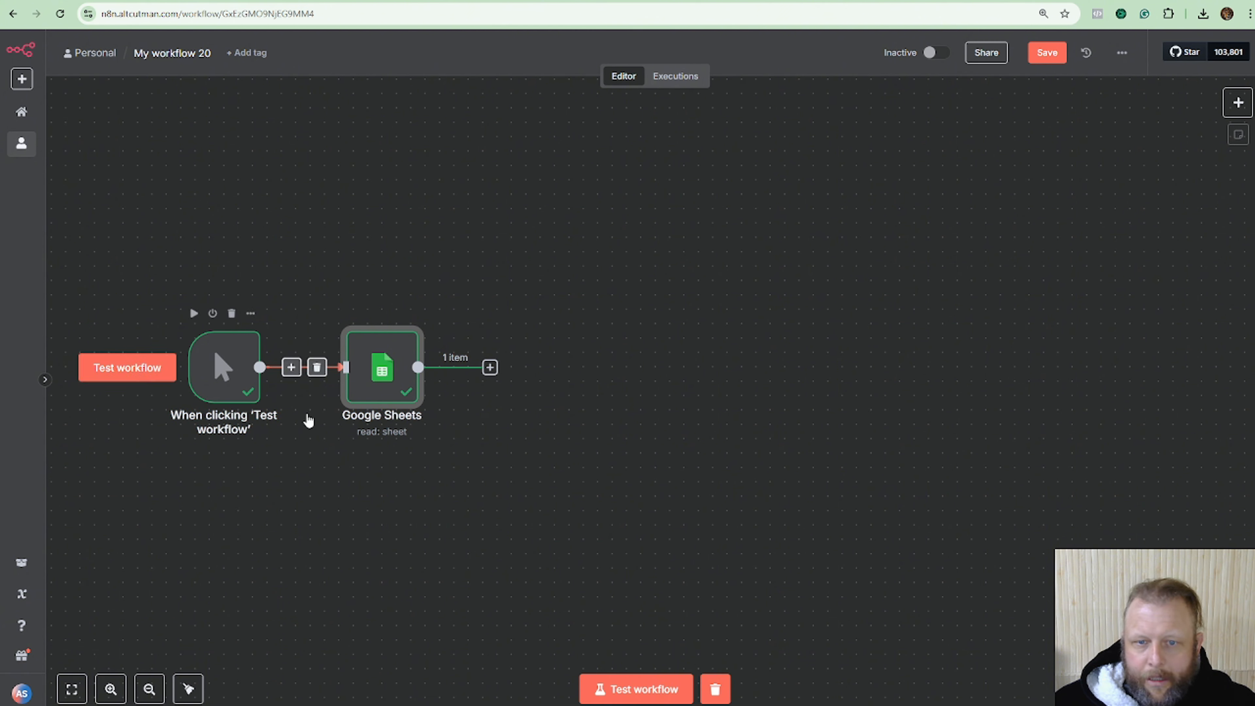
Add a Gmail 'Send a message' node after the Google Sheets node.
click(490, 366)
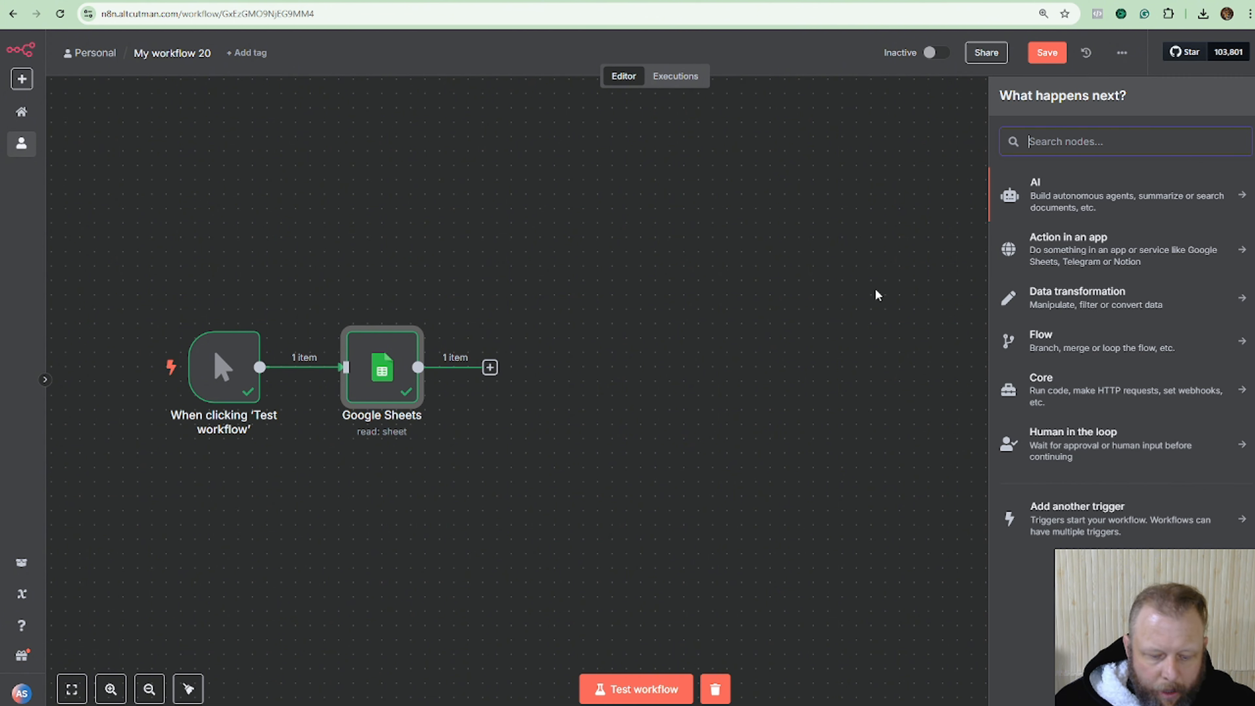
text(gm)
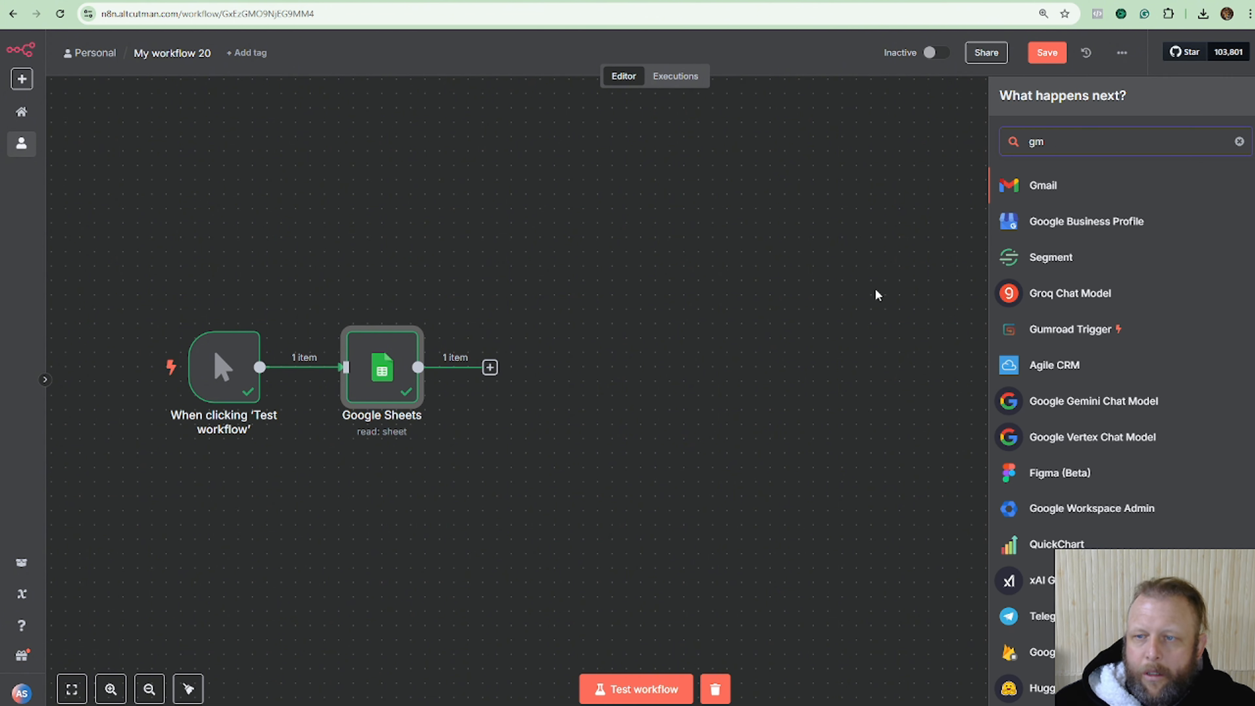
click(1065, 183)
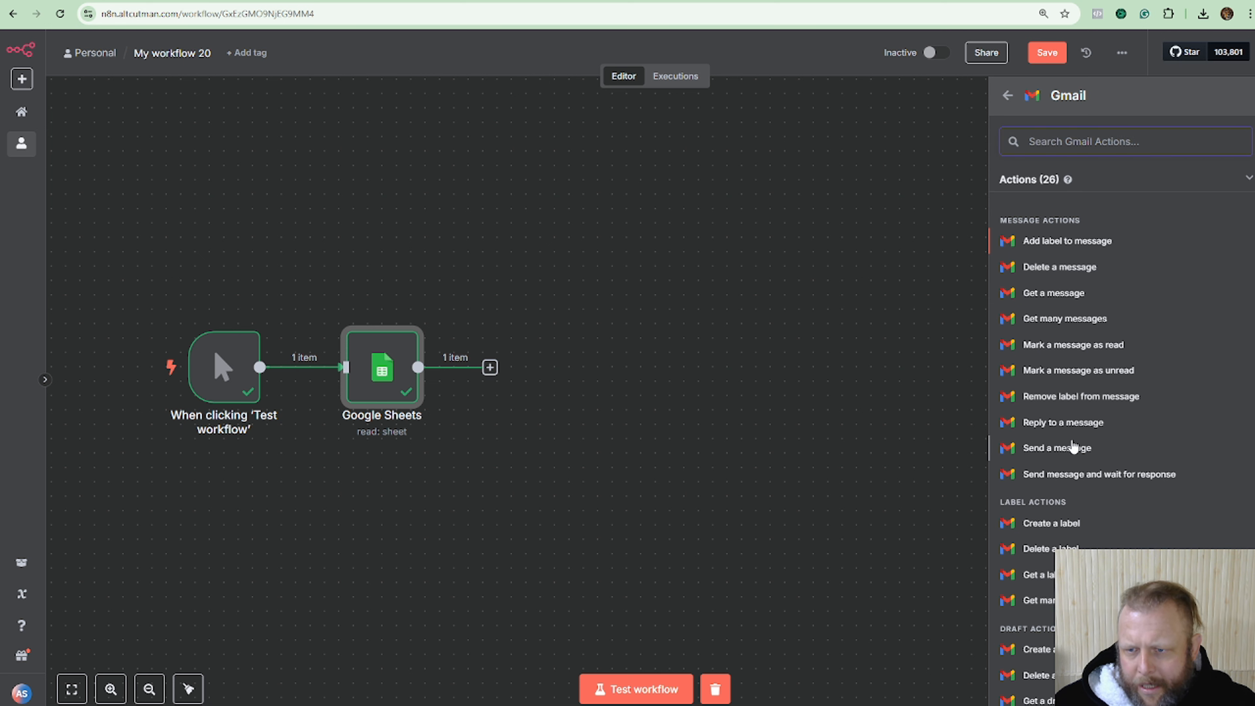
click(1147, 452)
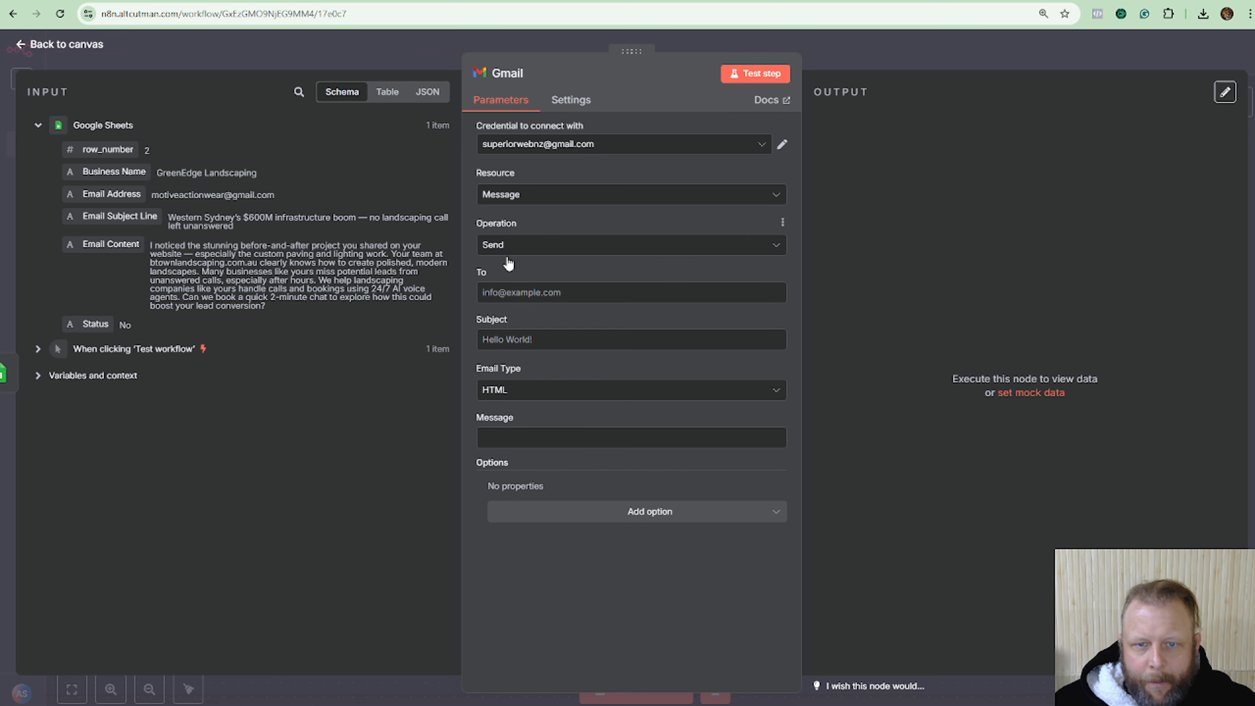
Map To to Email Address and Subject to Email Subject Line, and set Email Type to Text.
click(581, 291)
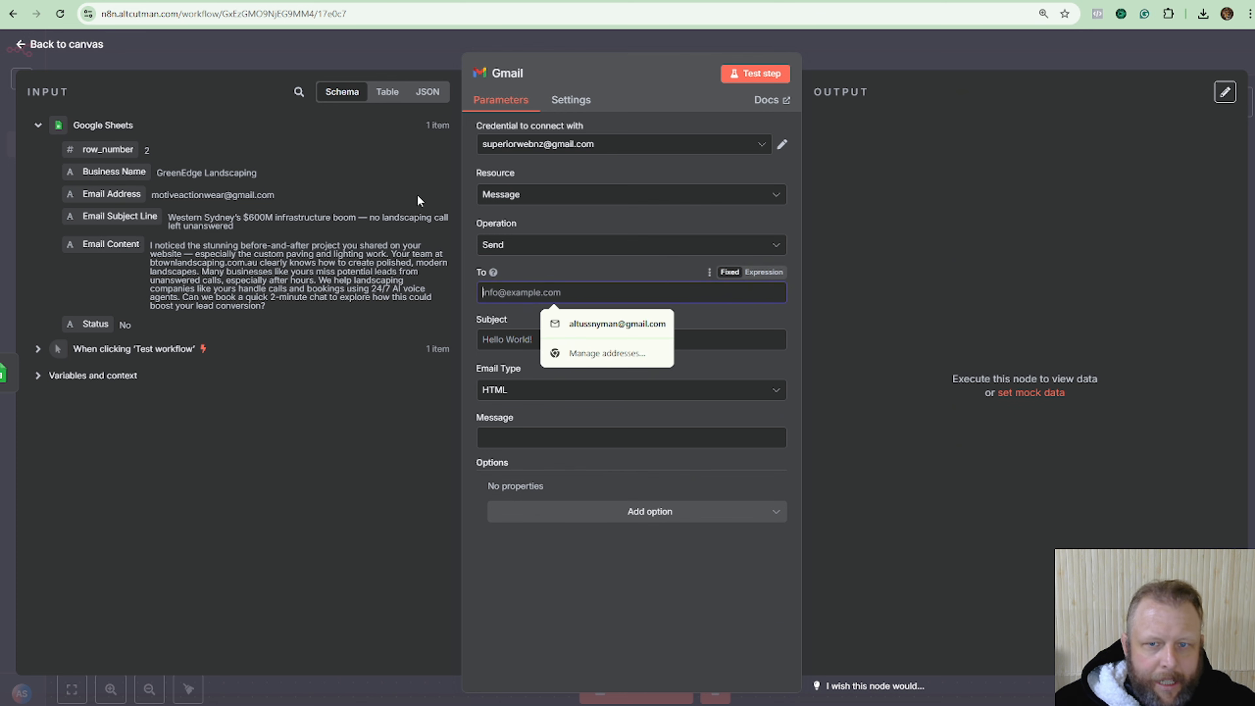
click(764, 273)
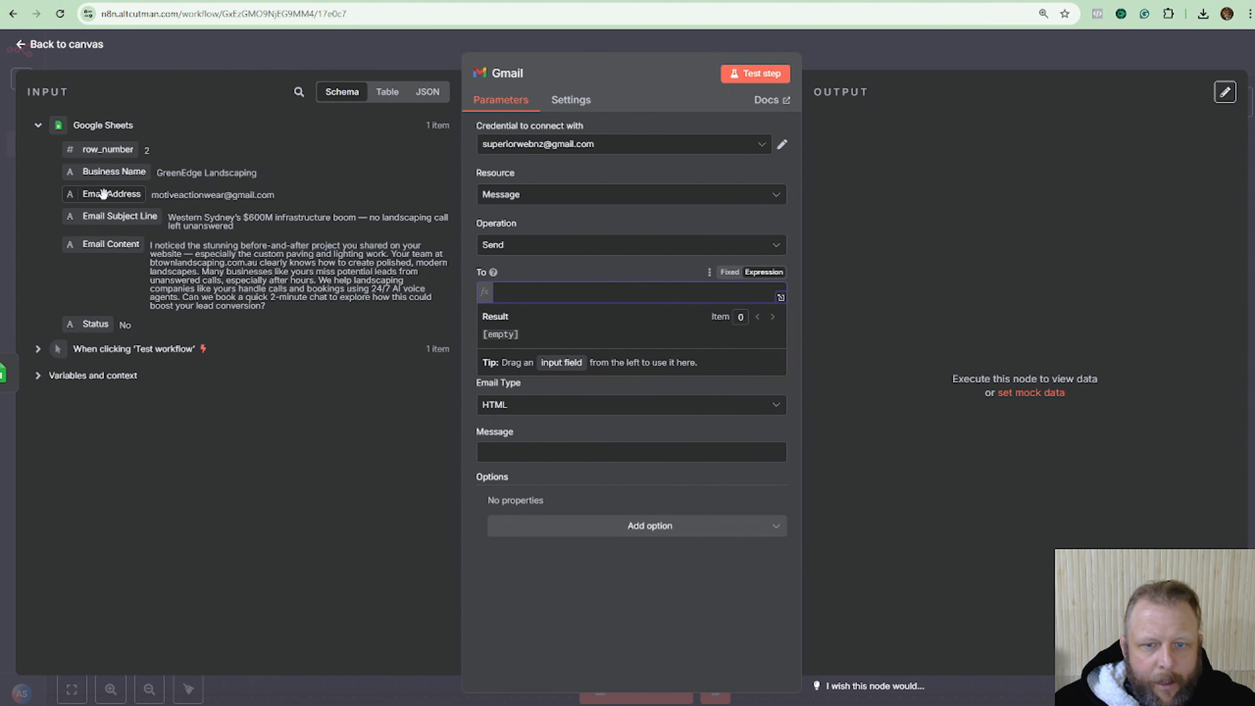
drag(103, 193, 536, 292)
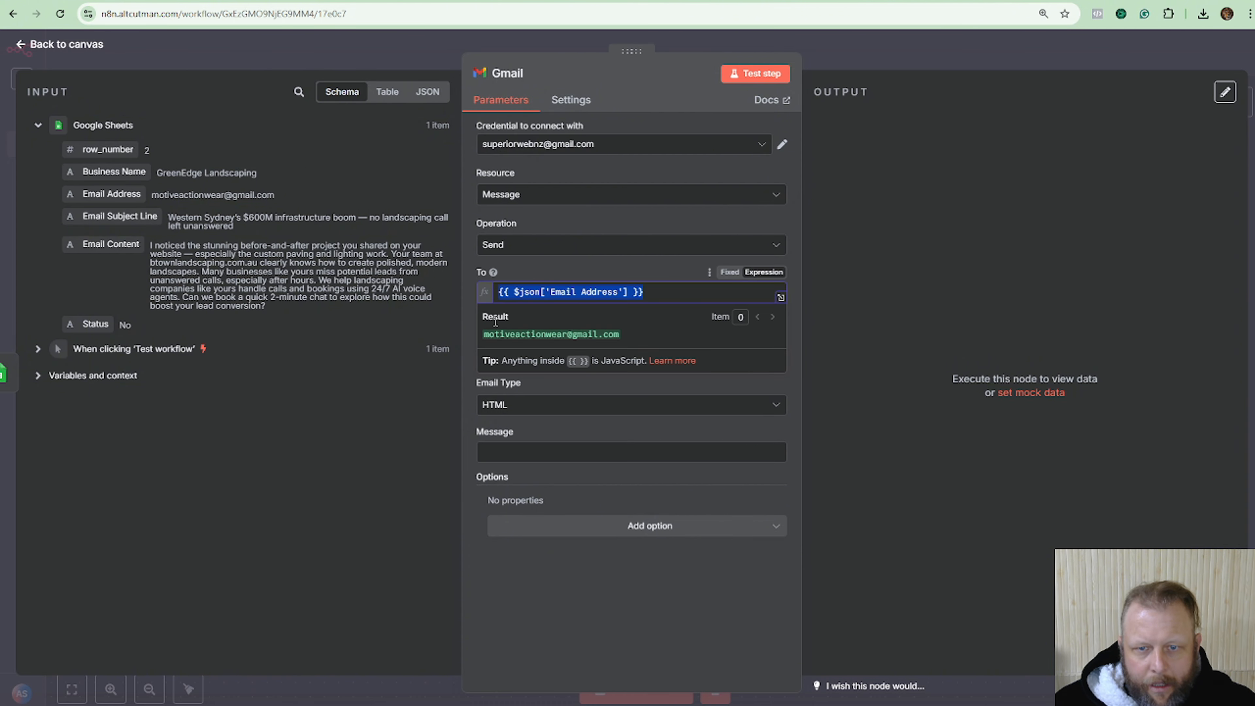
click(613, 265)
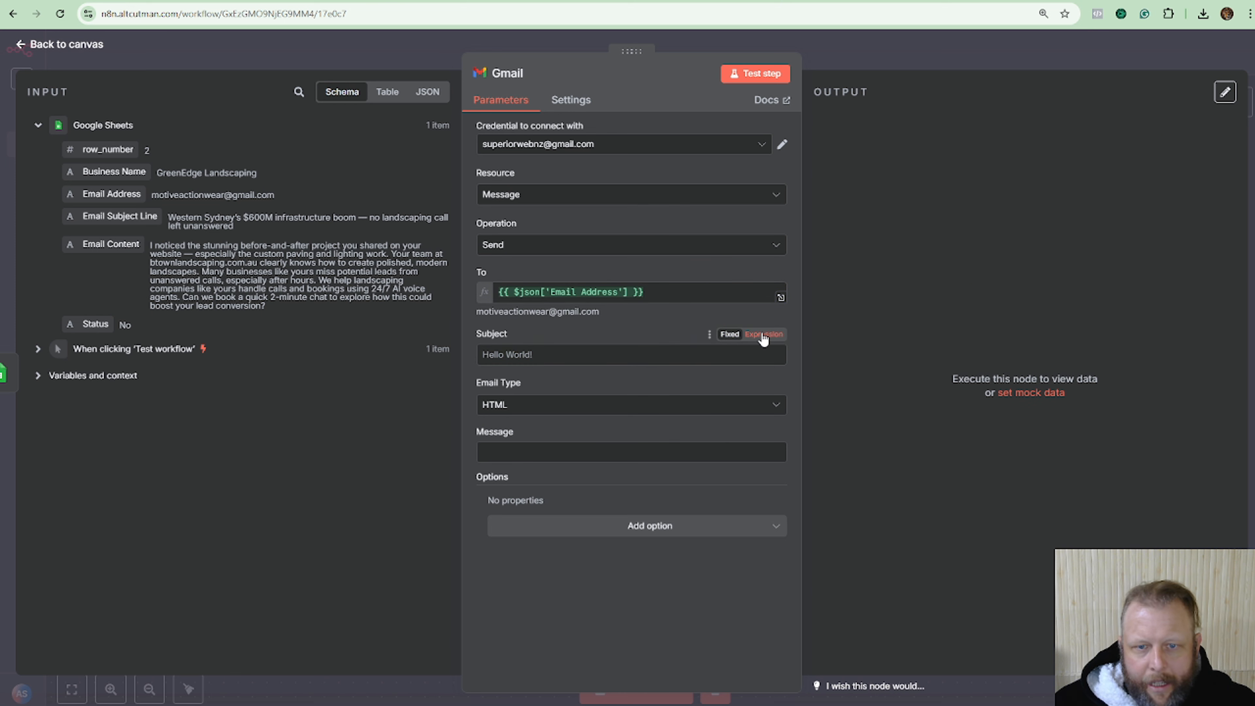
click(763, 336)
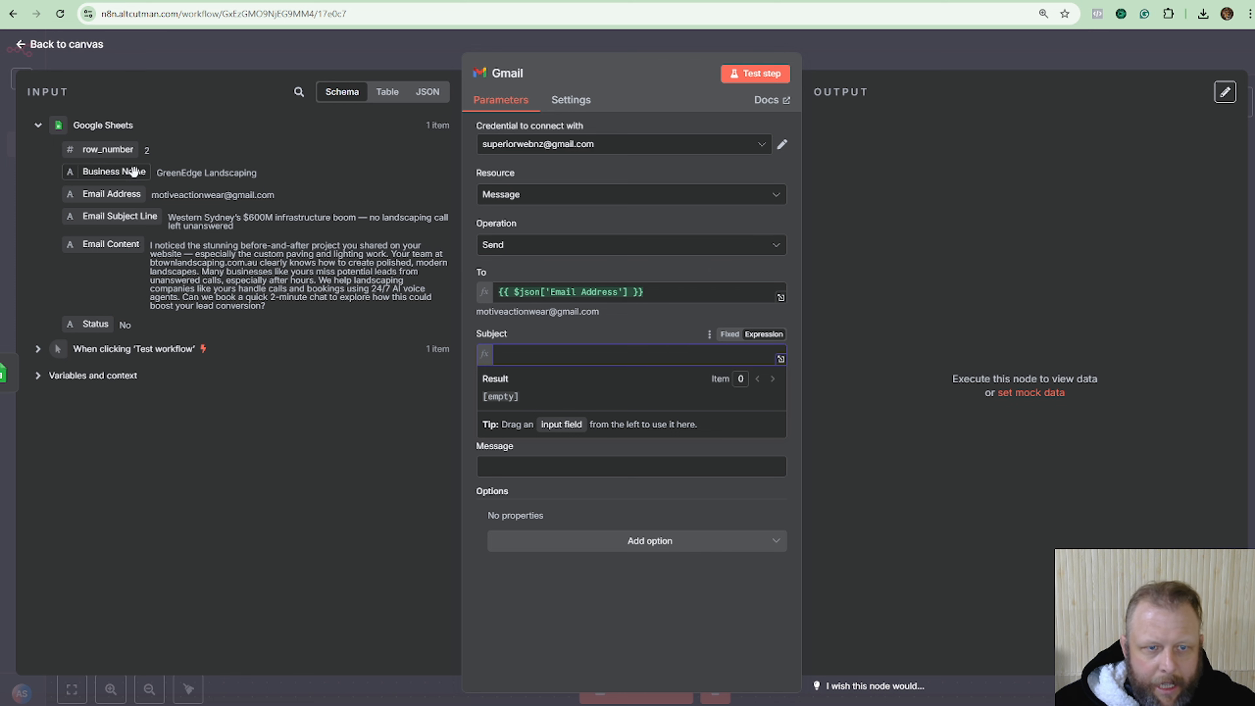
drag(118, 216, 566, 354)
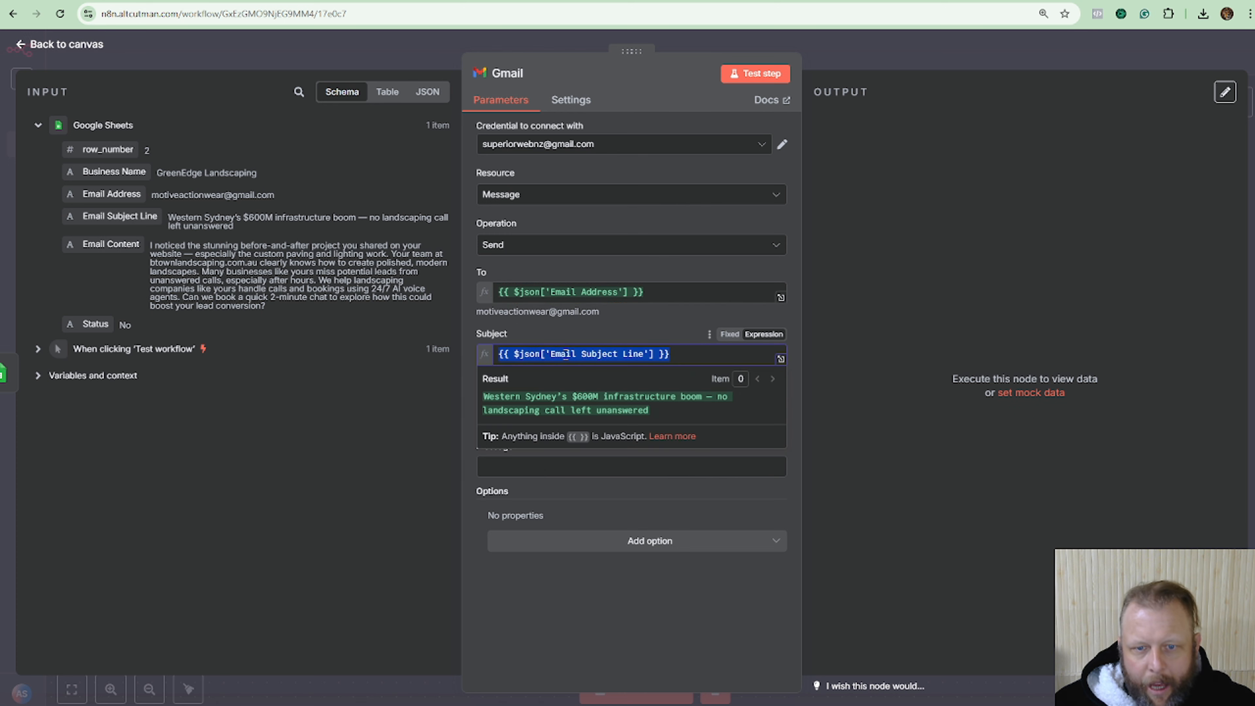
click(583, 332)
click(716, 420)
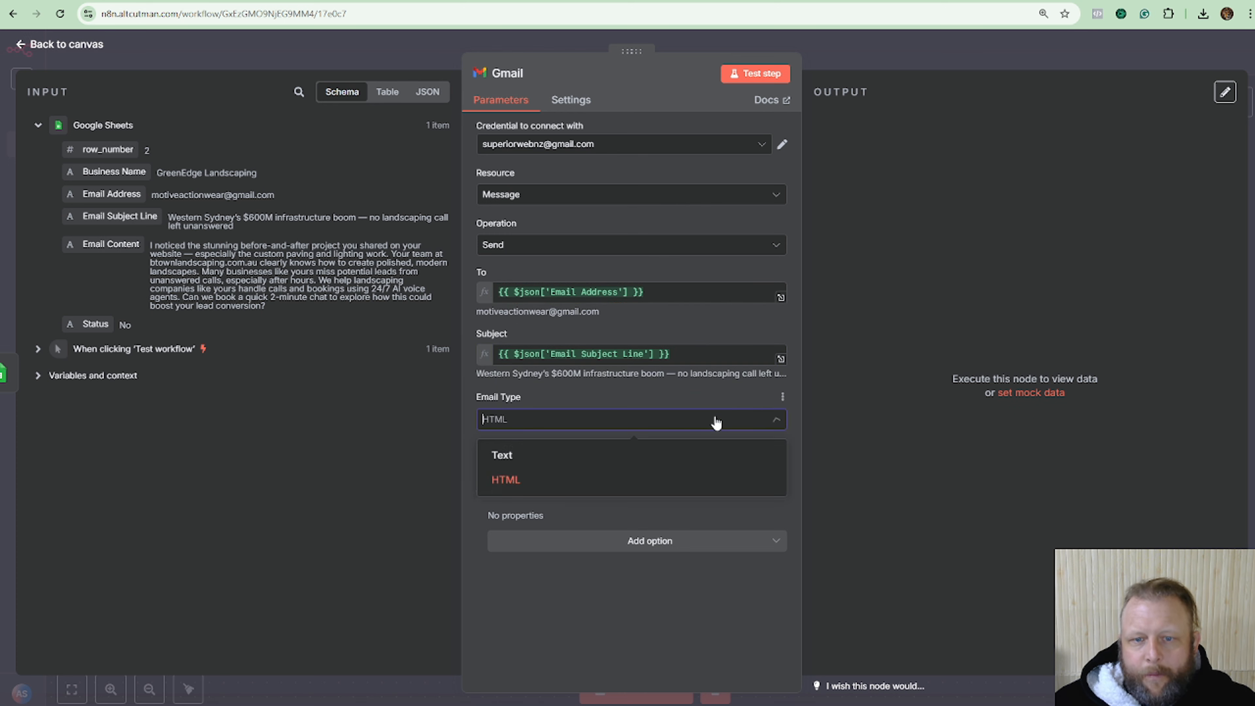
click(581, 457)
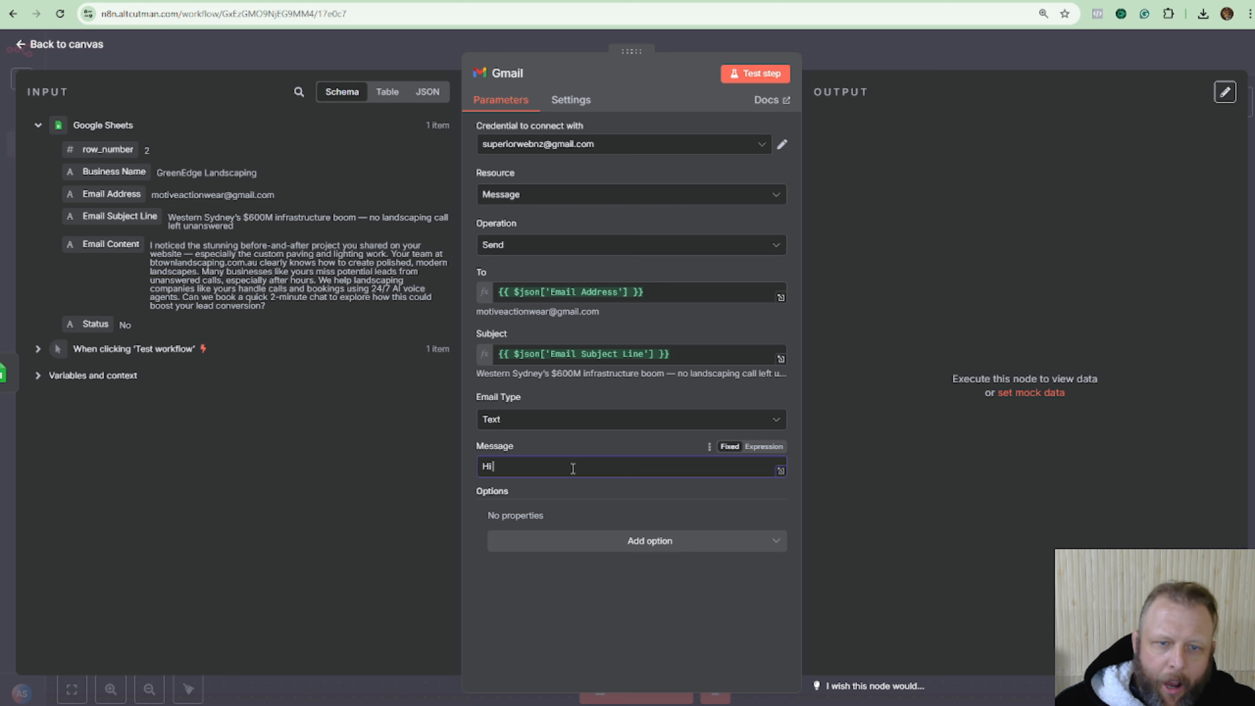
Make the message 'Hi' plus Business Name, followed by Email Content on a new line.
click(771, 447)
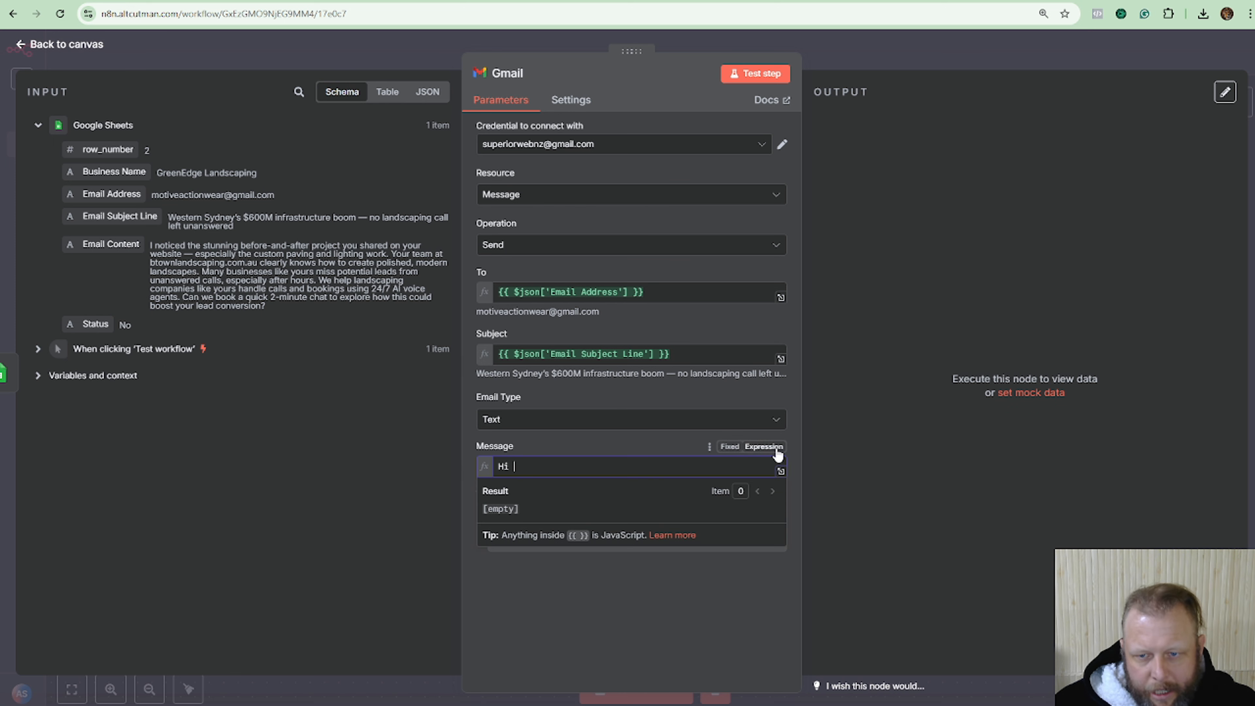
drag(113, 172, 588, 469)
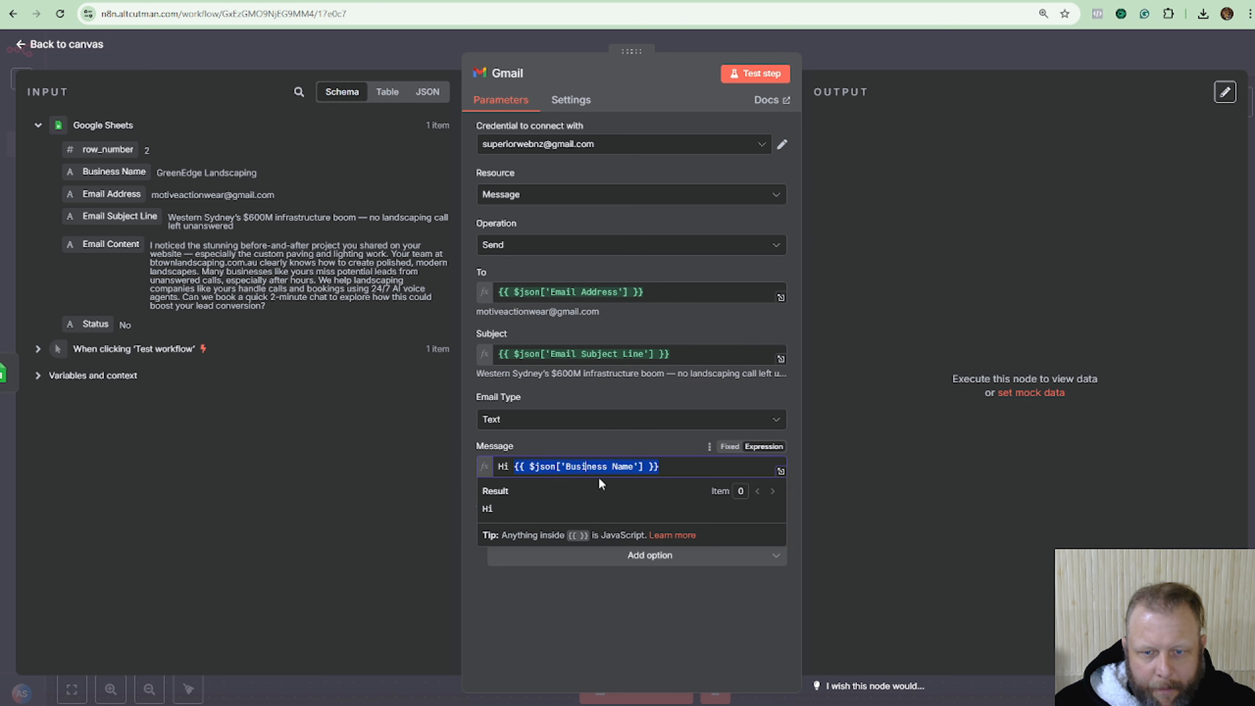
click(683, 467)
key(Return)
key(Return)
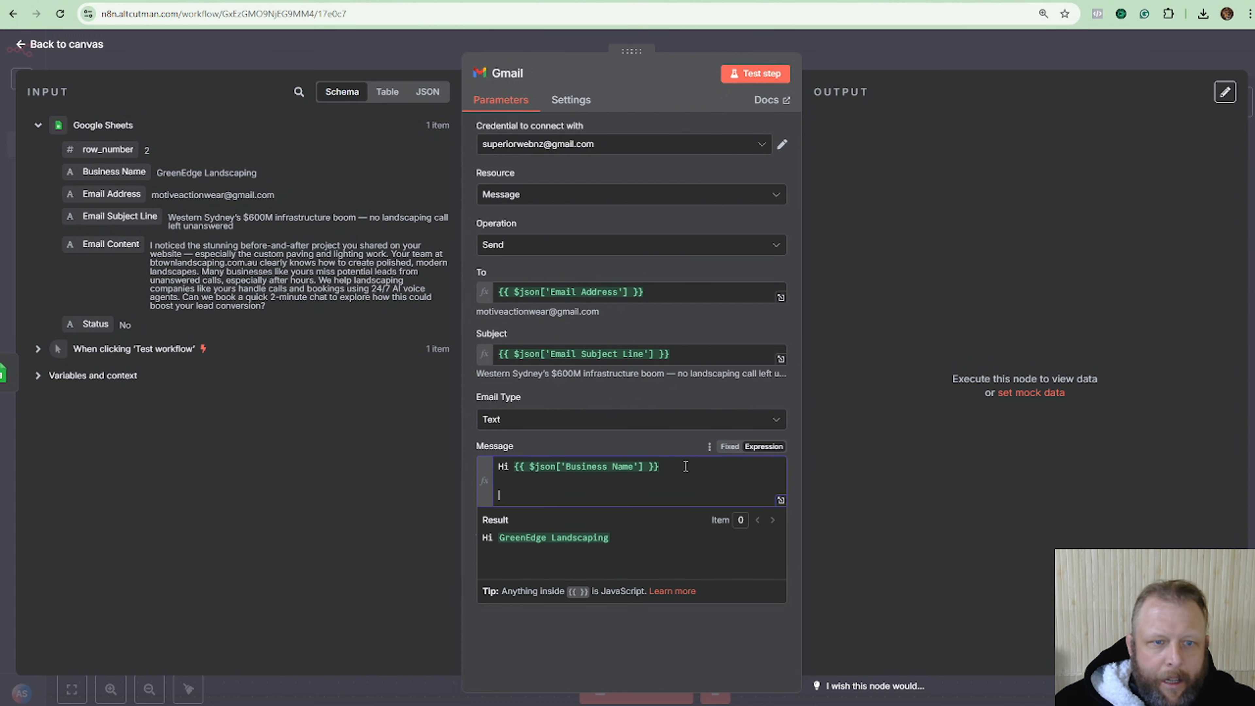
drag(84, 246, 561, 500)
click(696, 494)
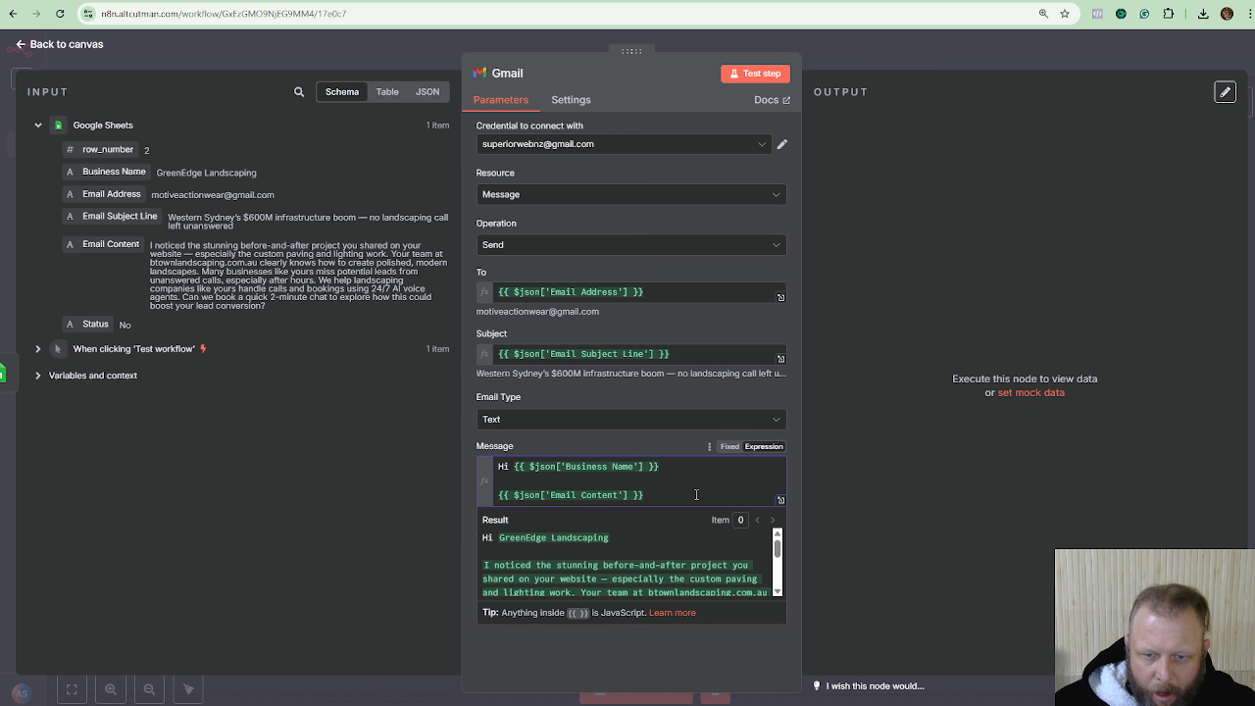
key(Return)
key(Return)
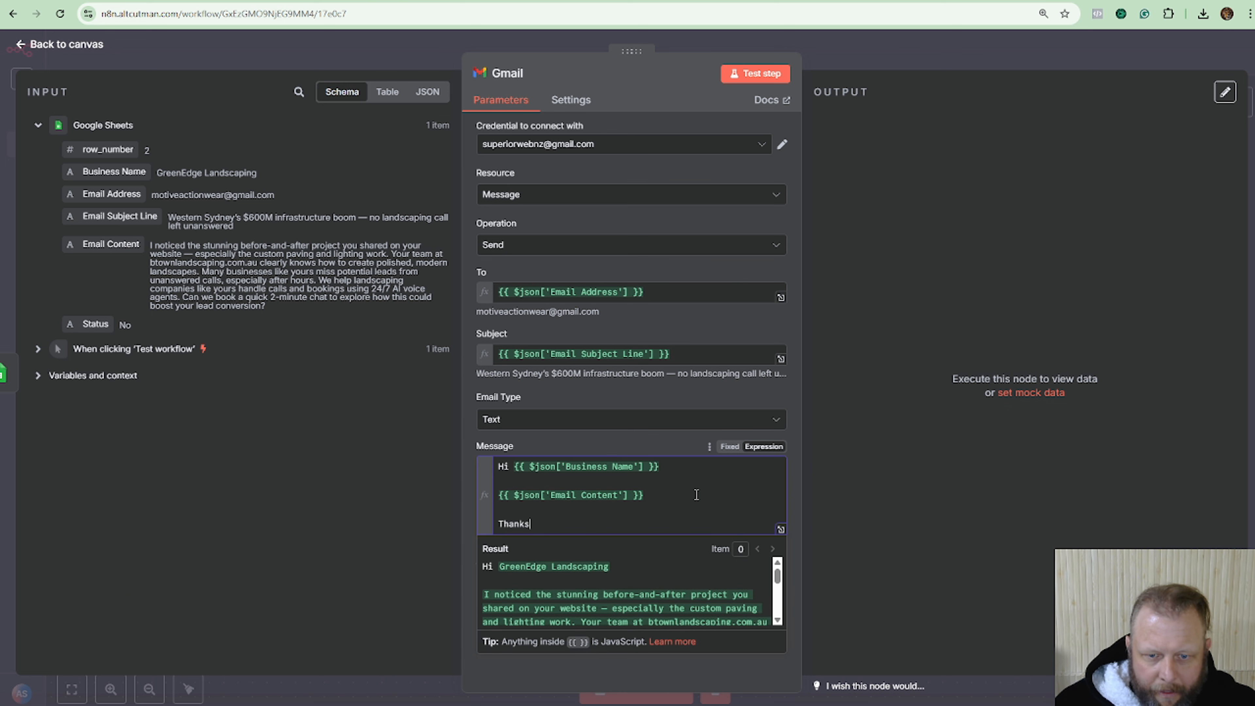
Add sign-off lines 'Thanks', sender's name and phone number, then review in the full-size editor.
key(Return)
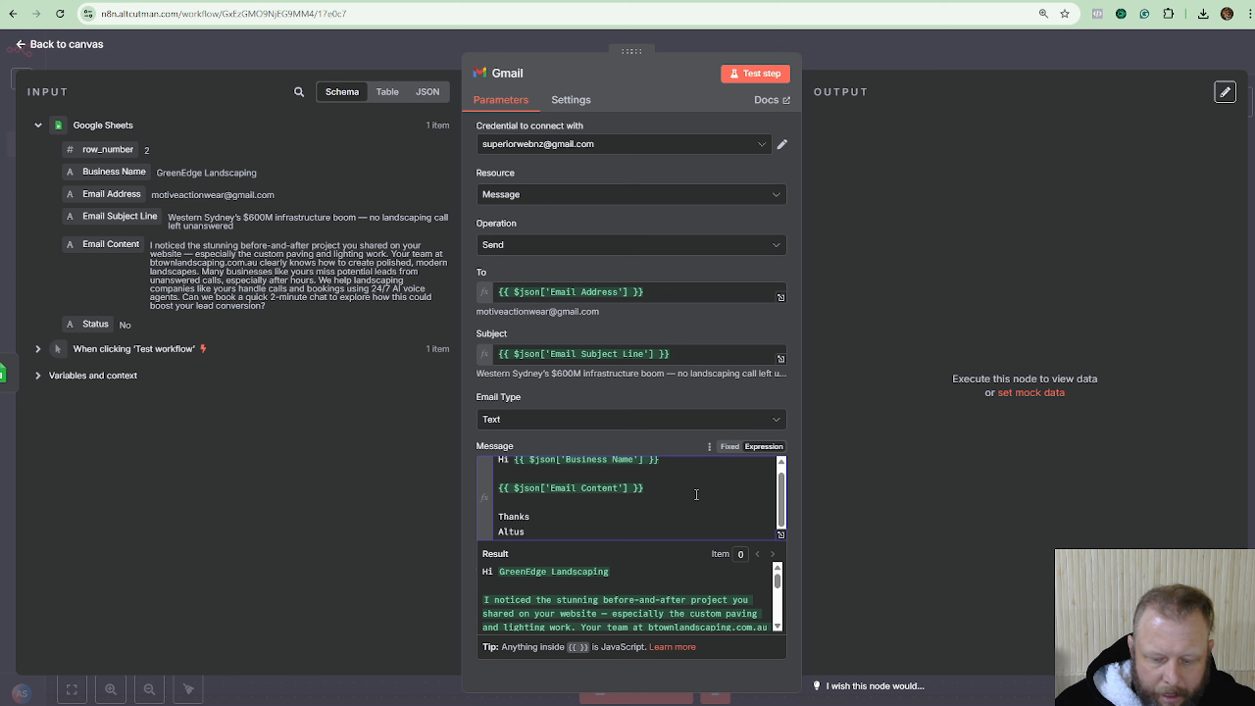
key(Return)
key(Return)
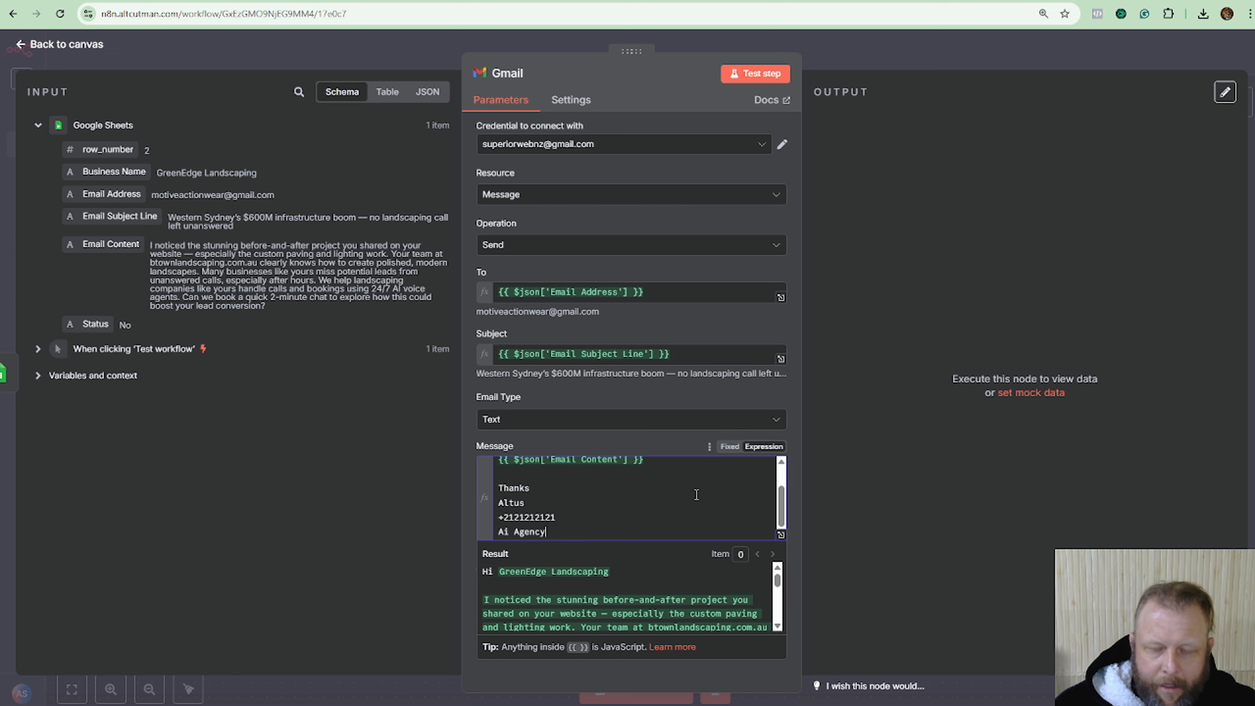
click(737, 403)
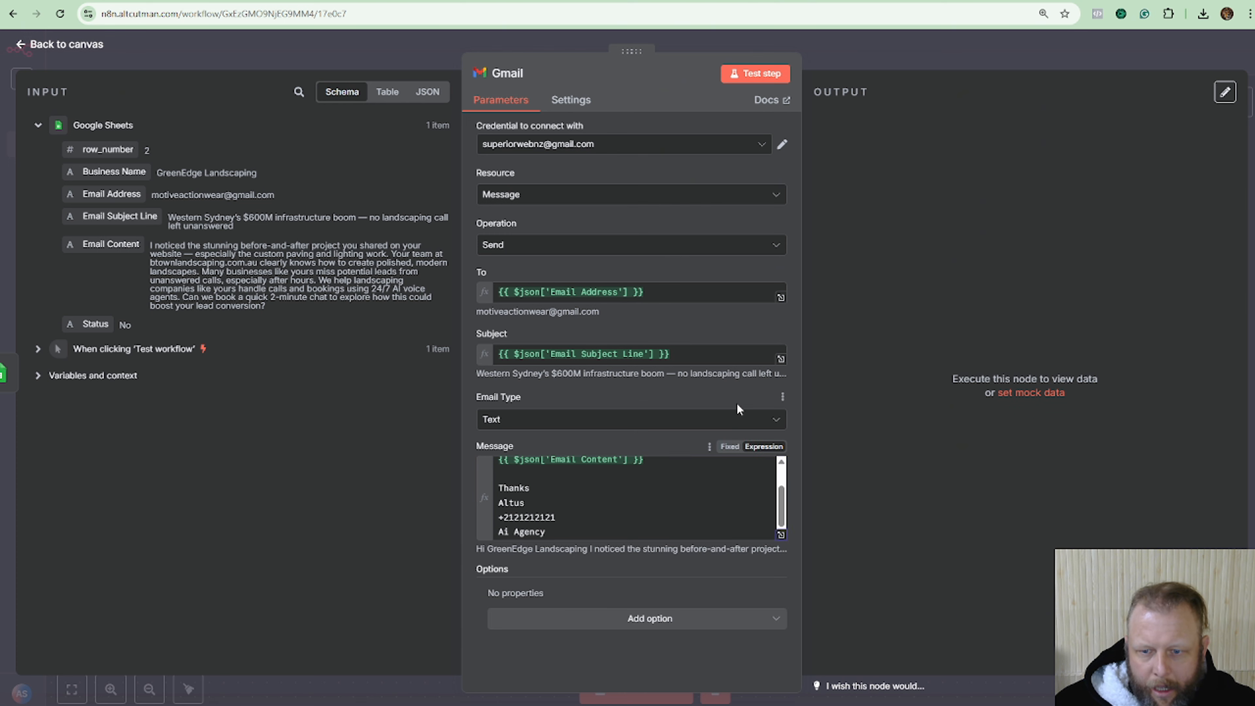
click(780, 534)
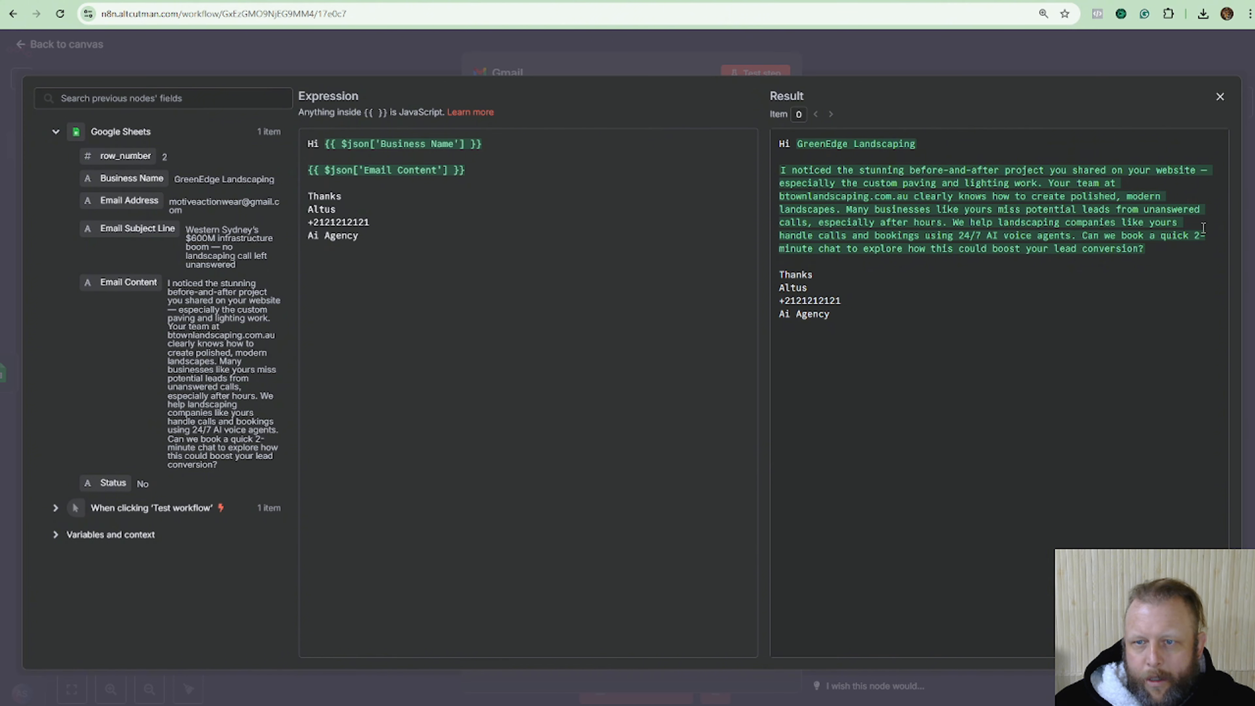
click(1220, 96)
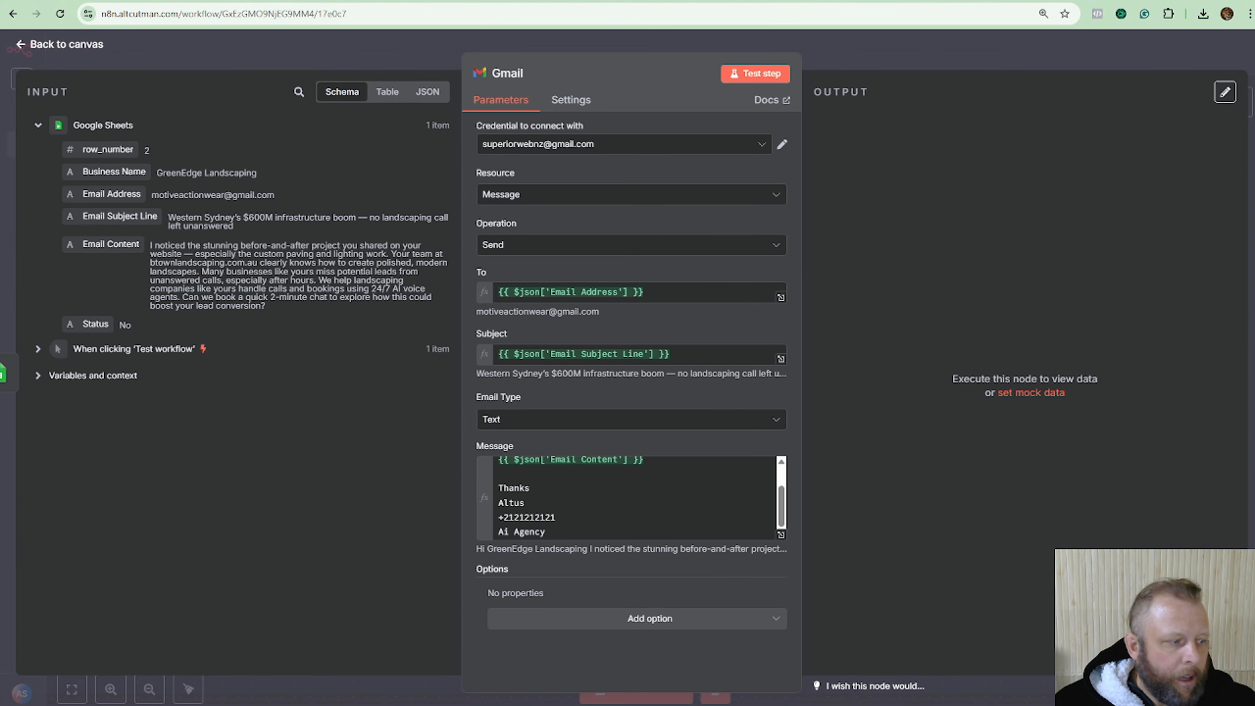
Open the recipient's inbox in another Chrome profile and run the Gmail step.
click(1227, 13)
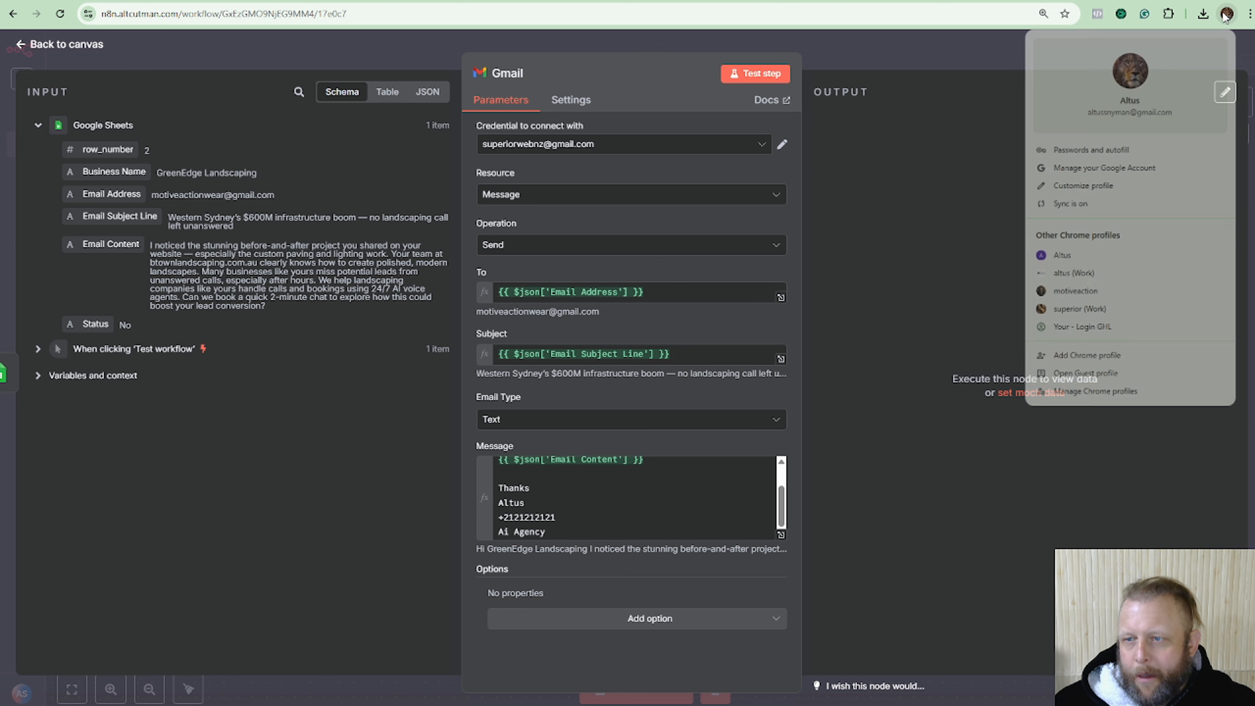
click(1140, 289)
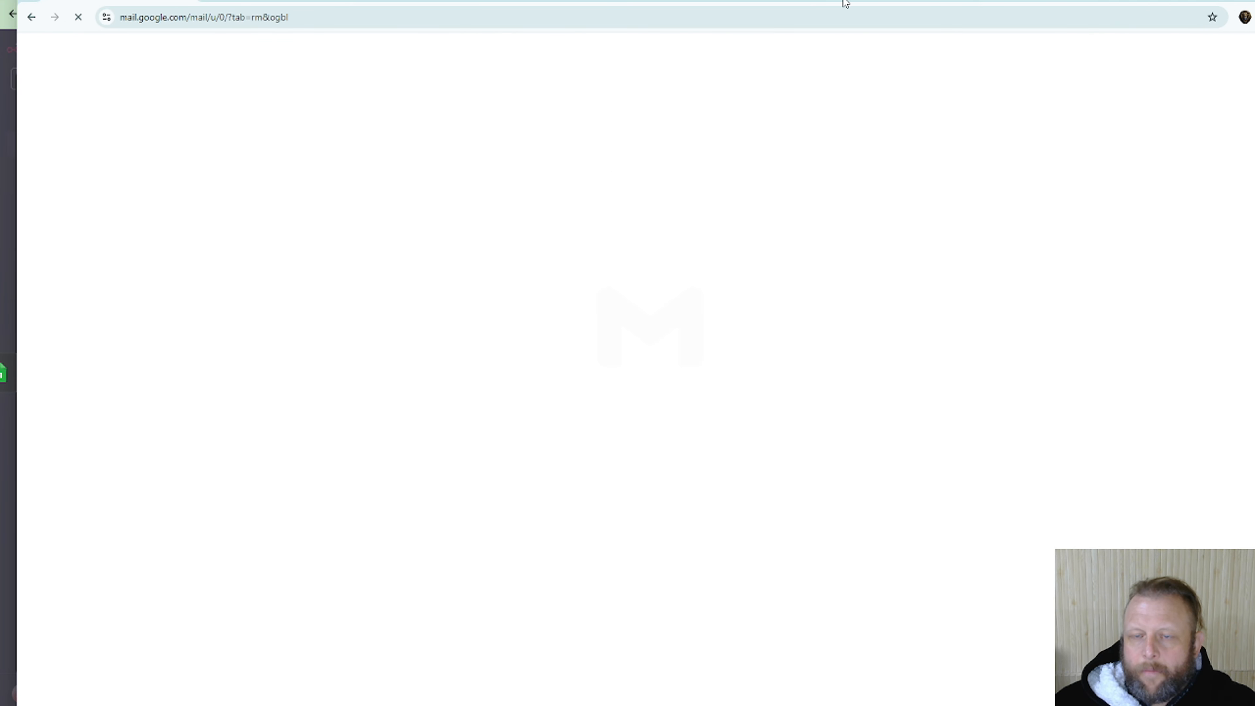
drag(841, 1, 1254, 0)
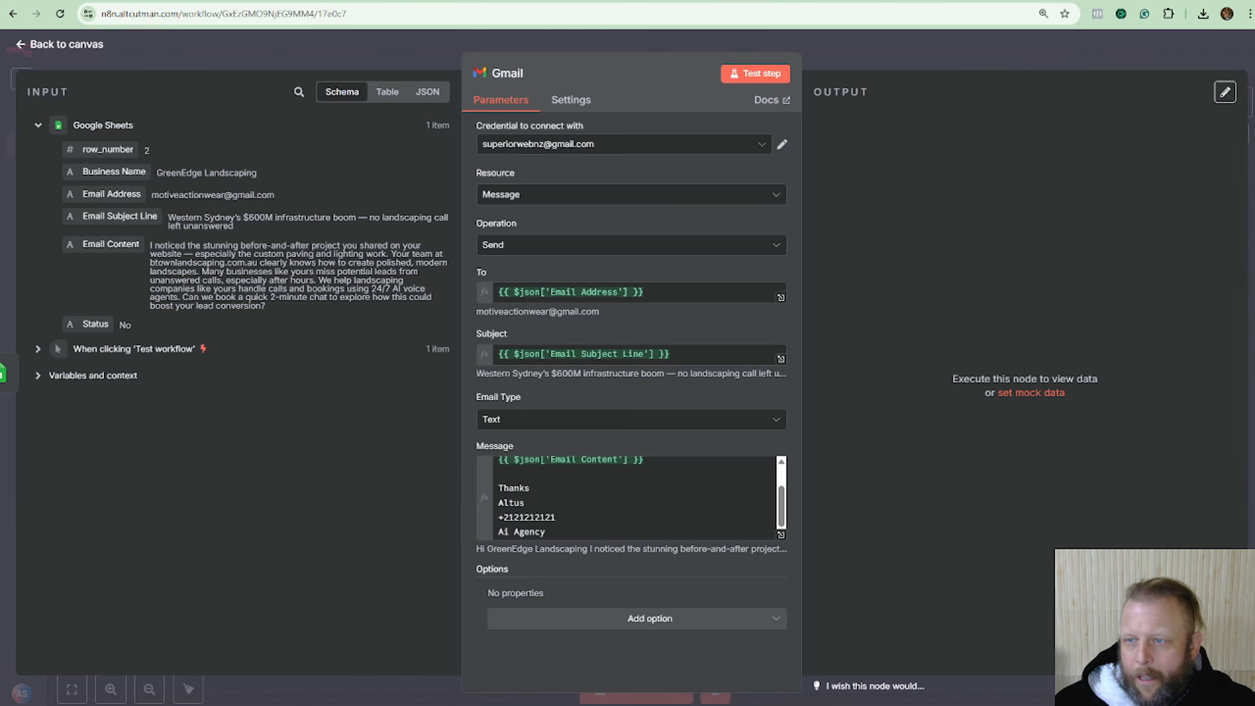
click(751, 77)
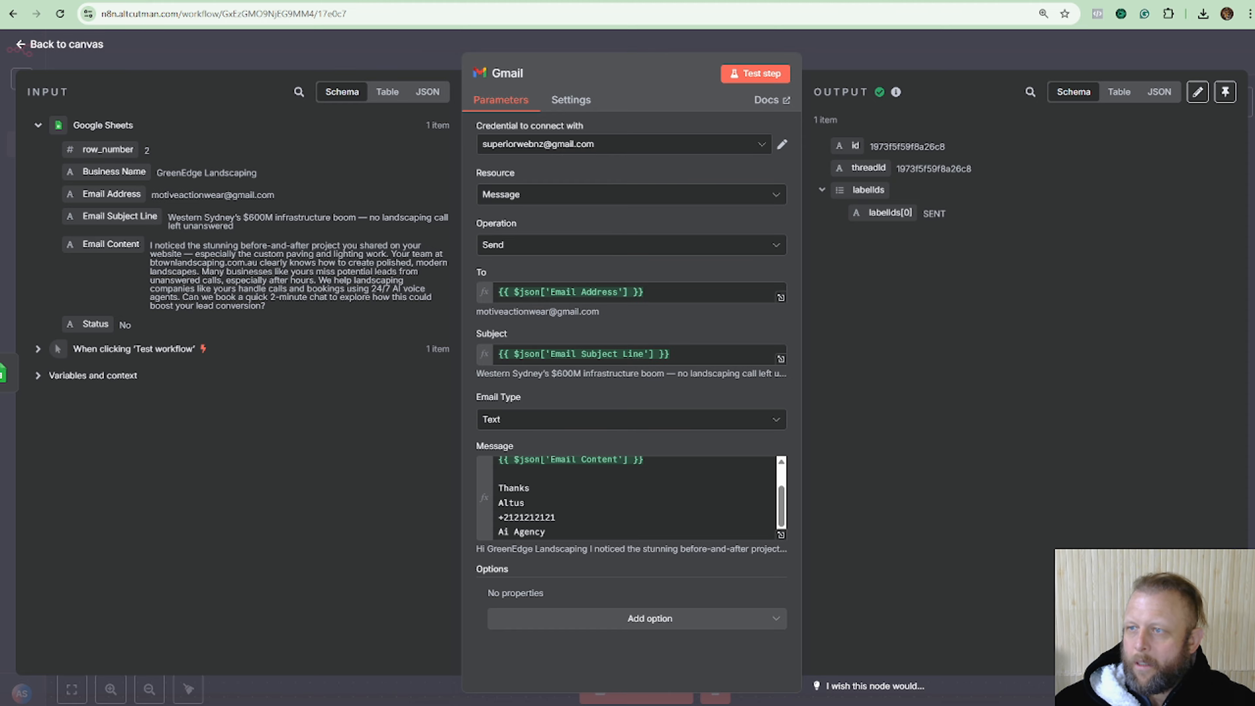
Check the received GreenEdge Landscaping email's name, content and signature, then return to canvas.
drag(1254, 2, 514, 1)
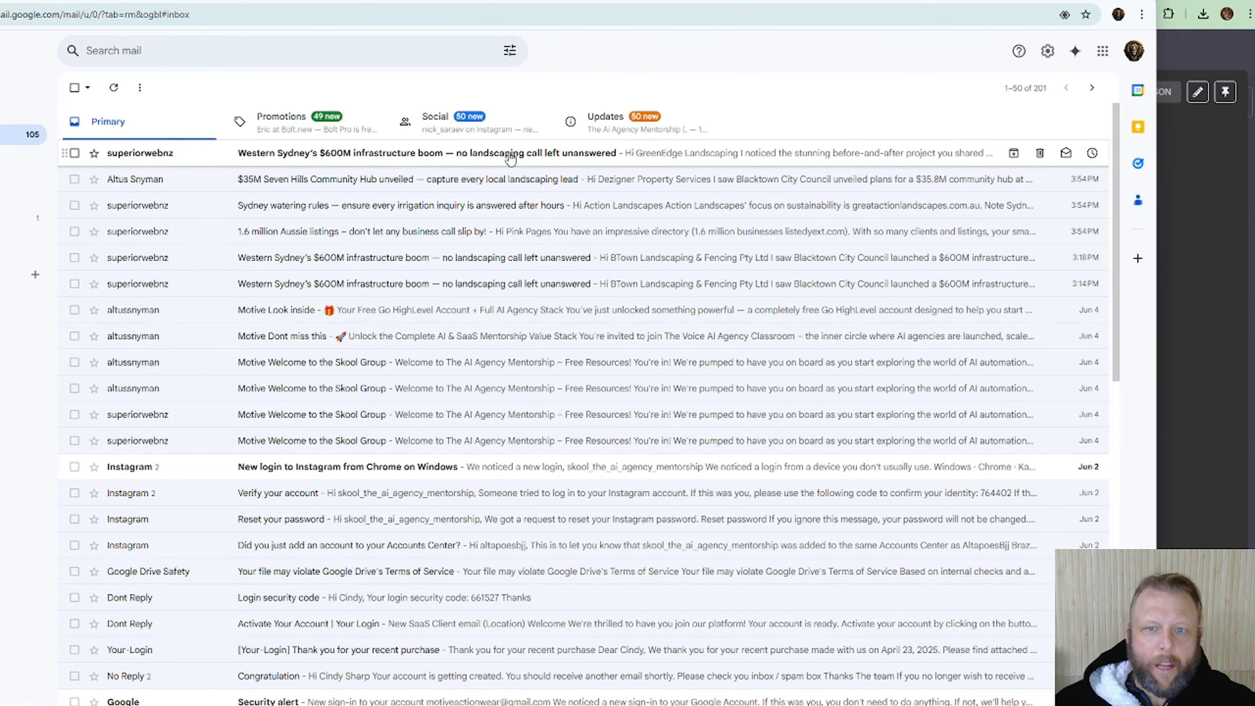
click(511, 158)
drag(118, 182, 327, 195)
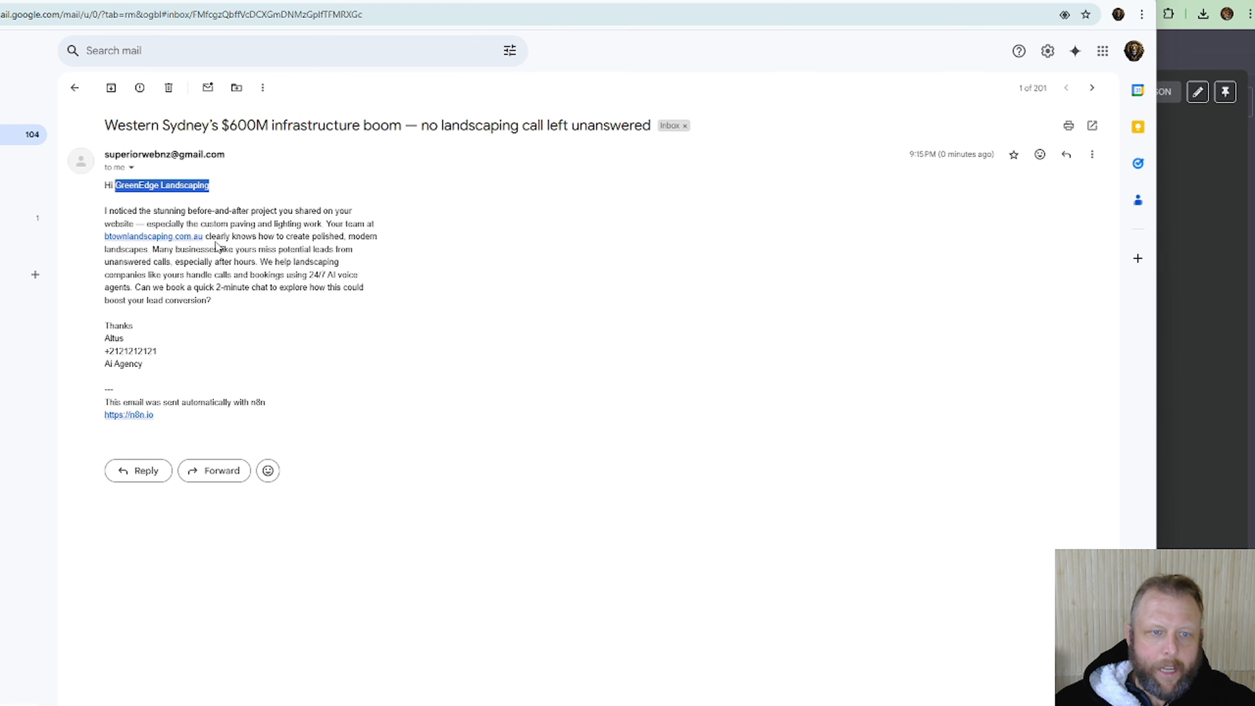
drag(105, 210, 428, 289)
click(111, 326)
drag(111, 326, 143, 365)
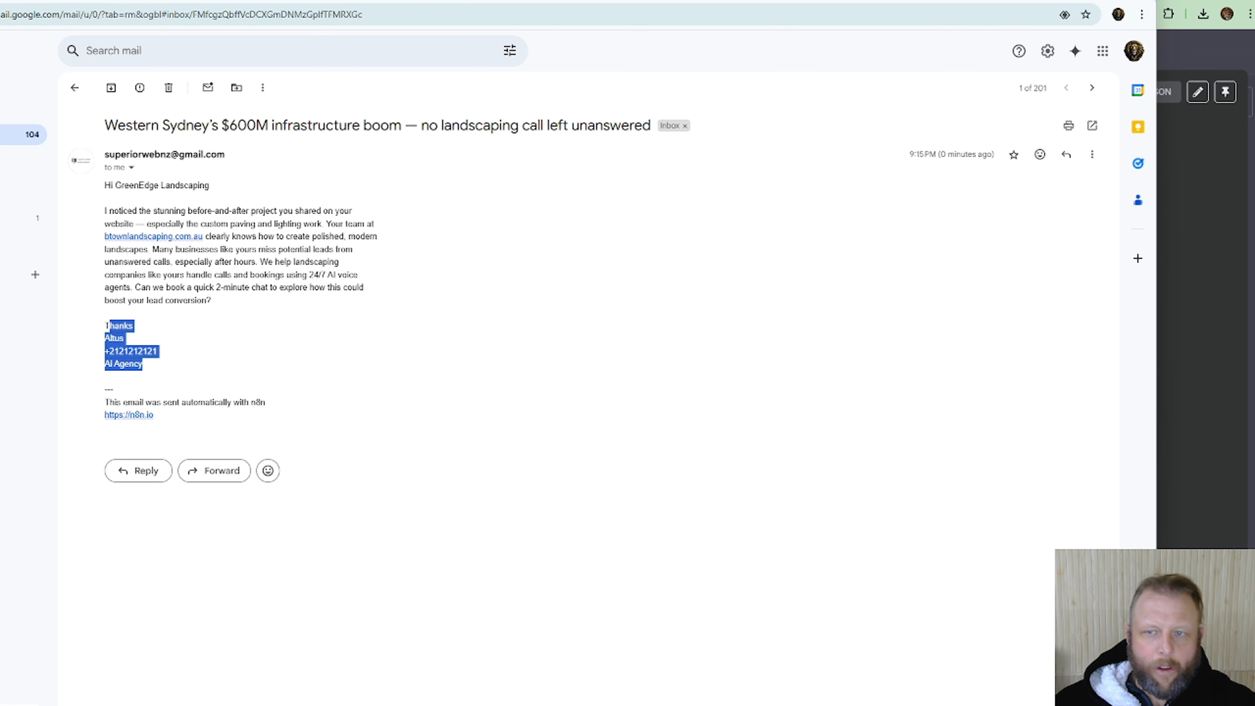
click(1077, 0)
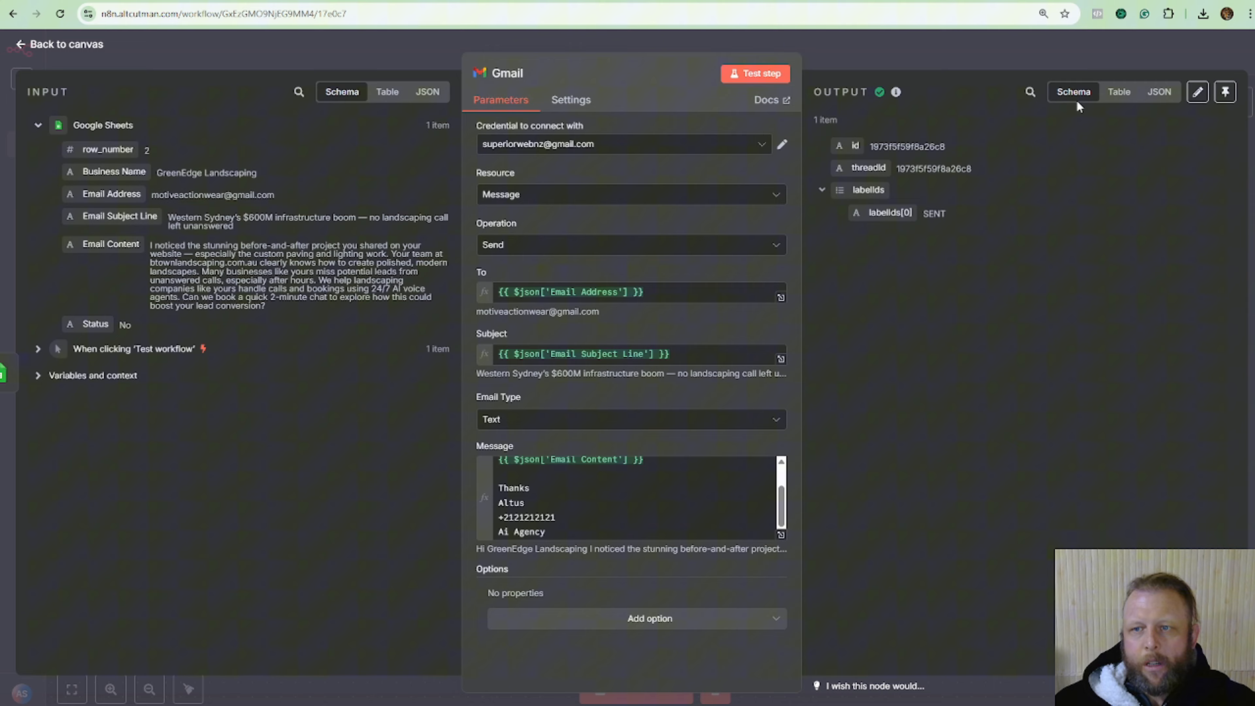
click(1069, 55)
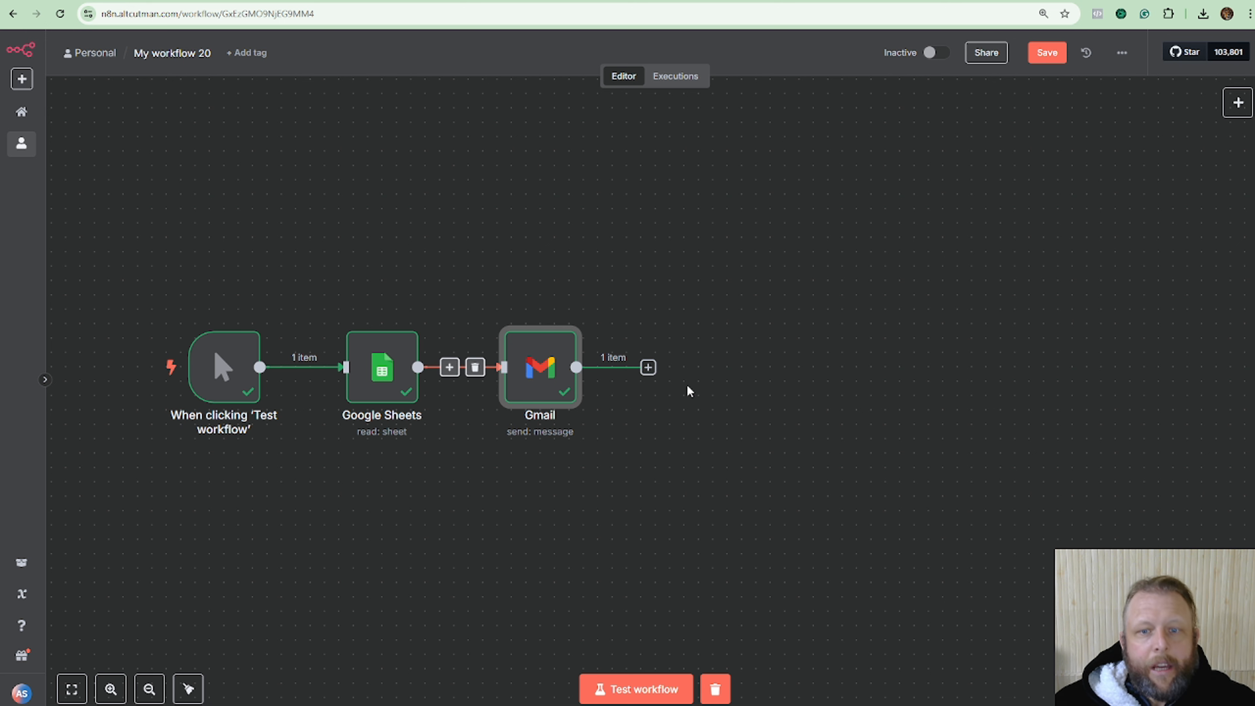
Add a second Google Sheets node after Gmail using the 'Update row in sheet' action.
click(648, 368)
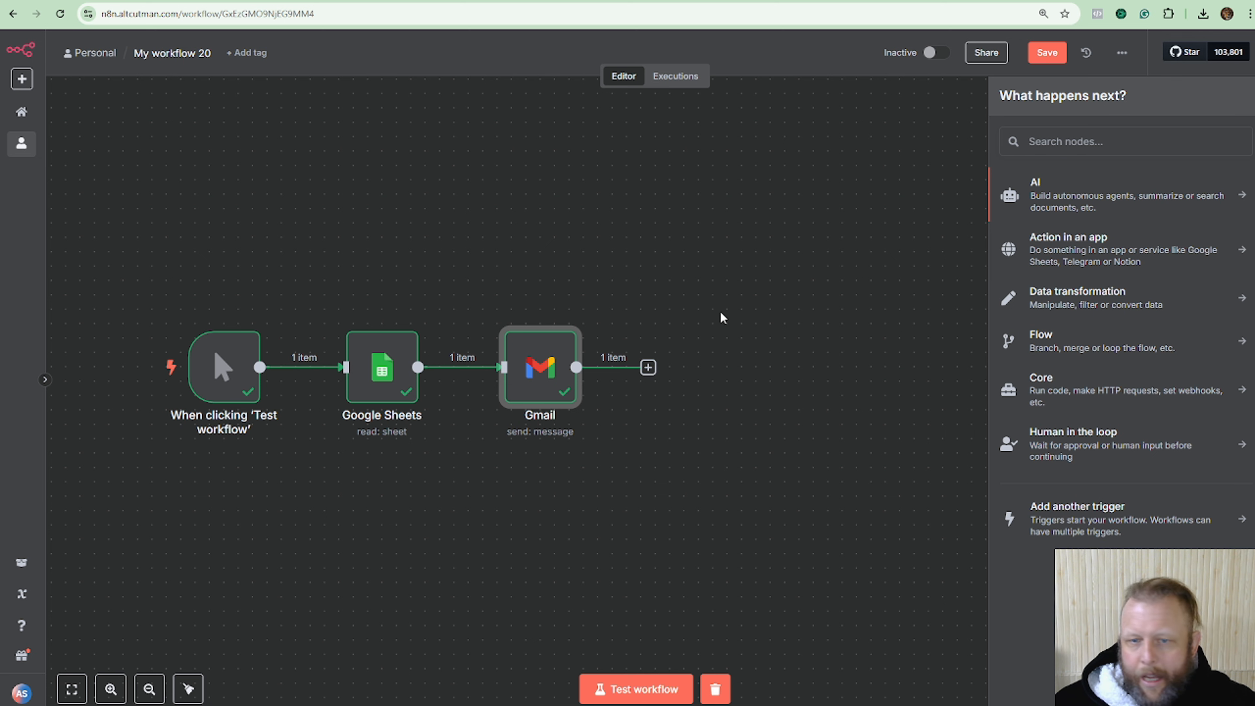
click(1133, 141)
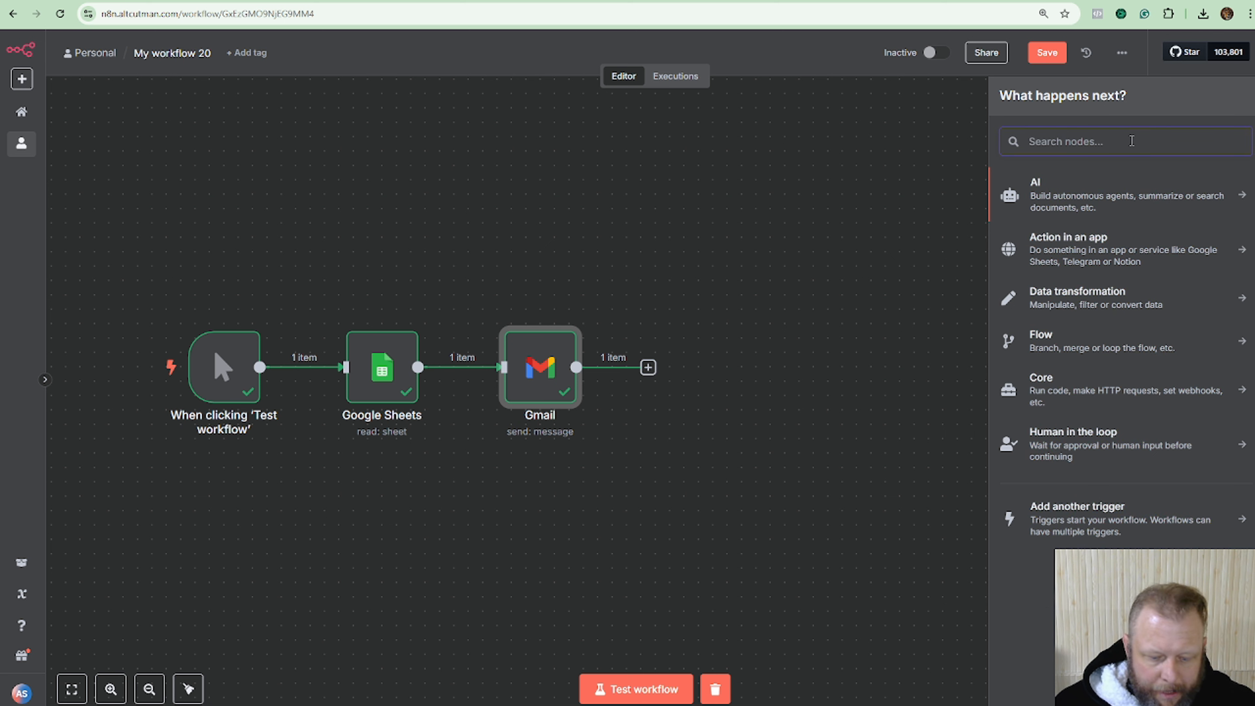
text(sheet)
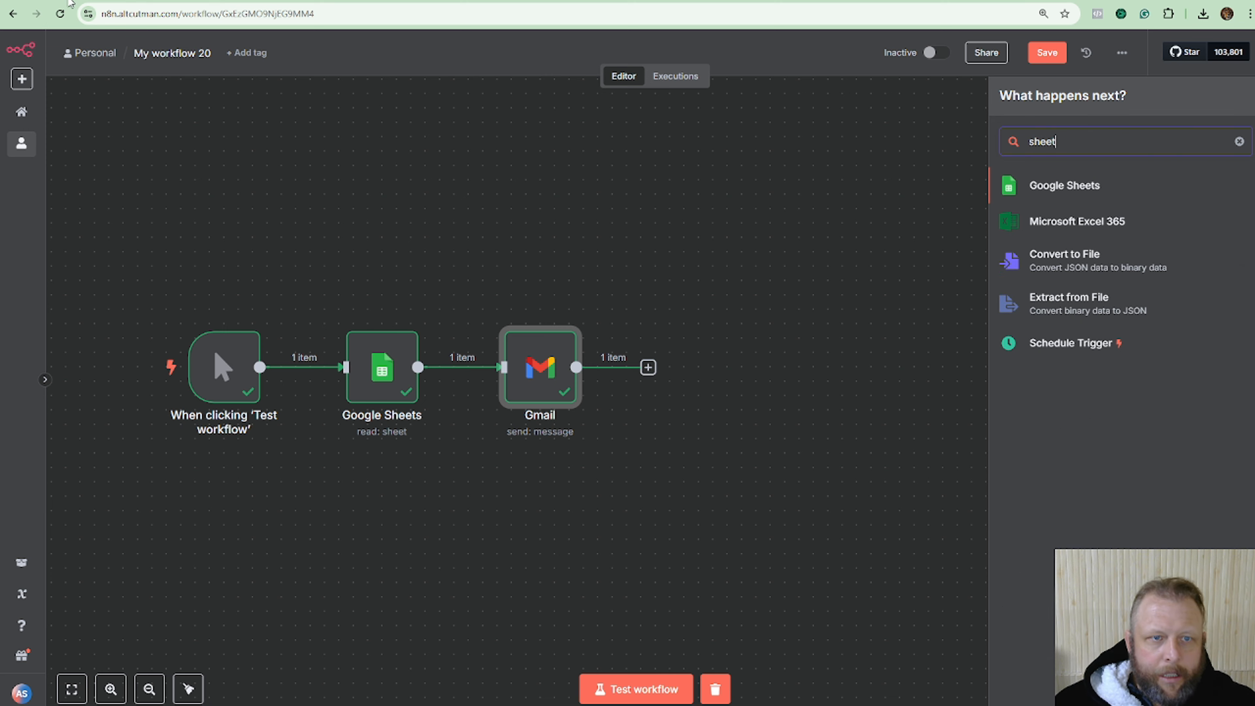
click(215, 1)
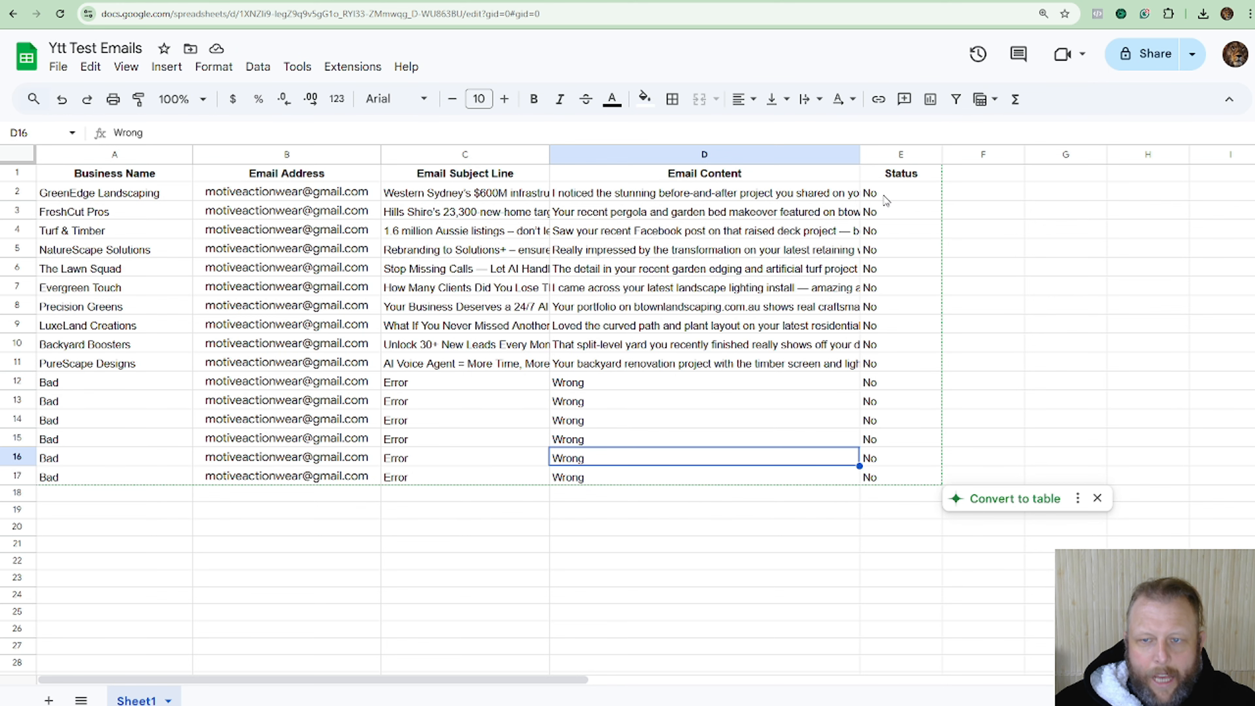
click(360, 1)
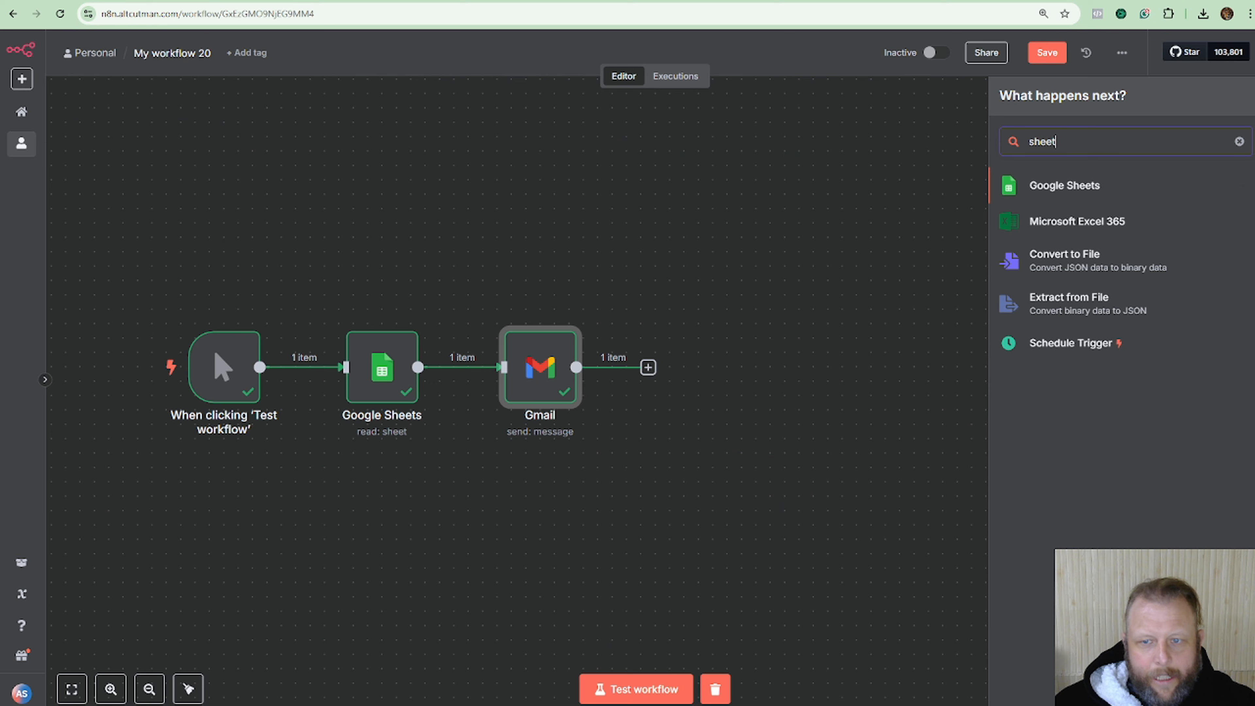
click(1084, 187)
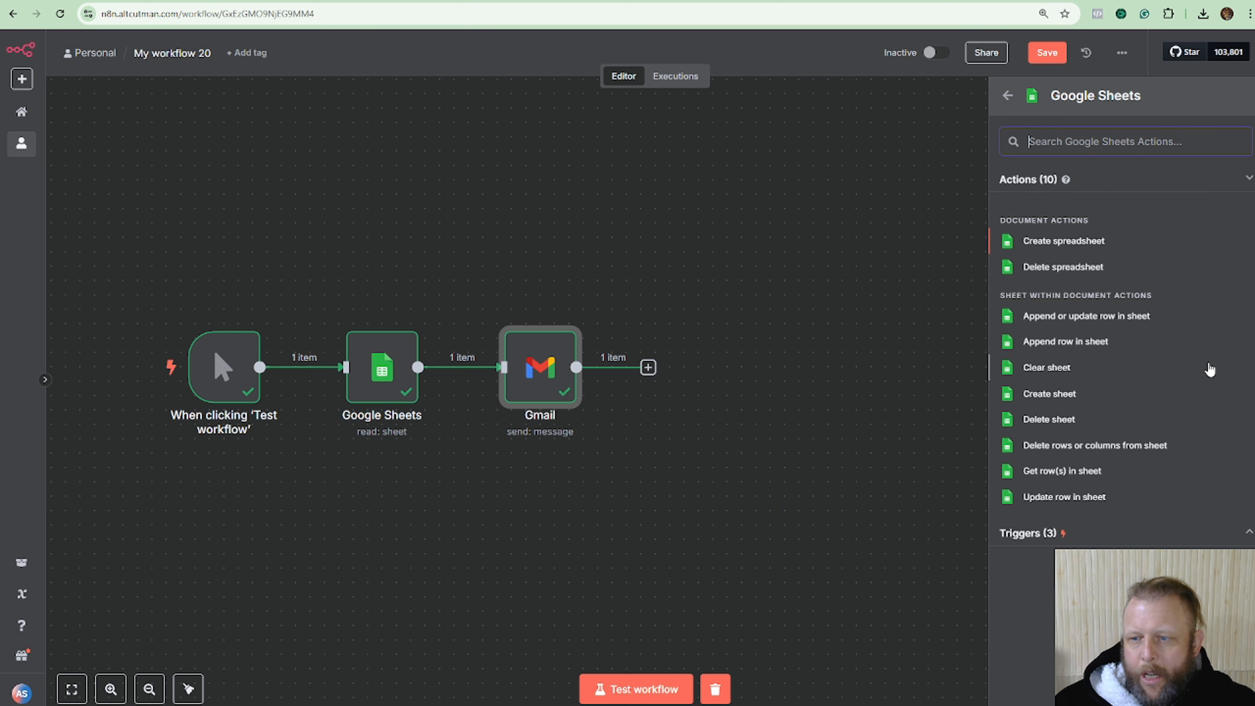
click(1060, 499)
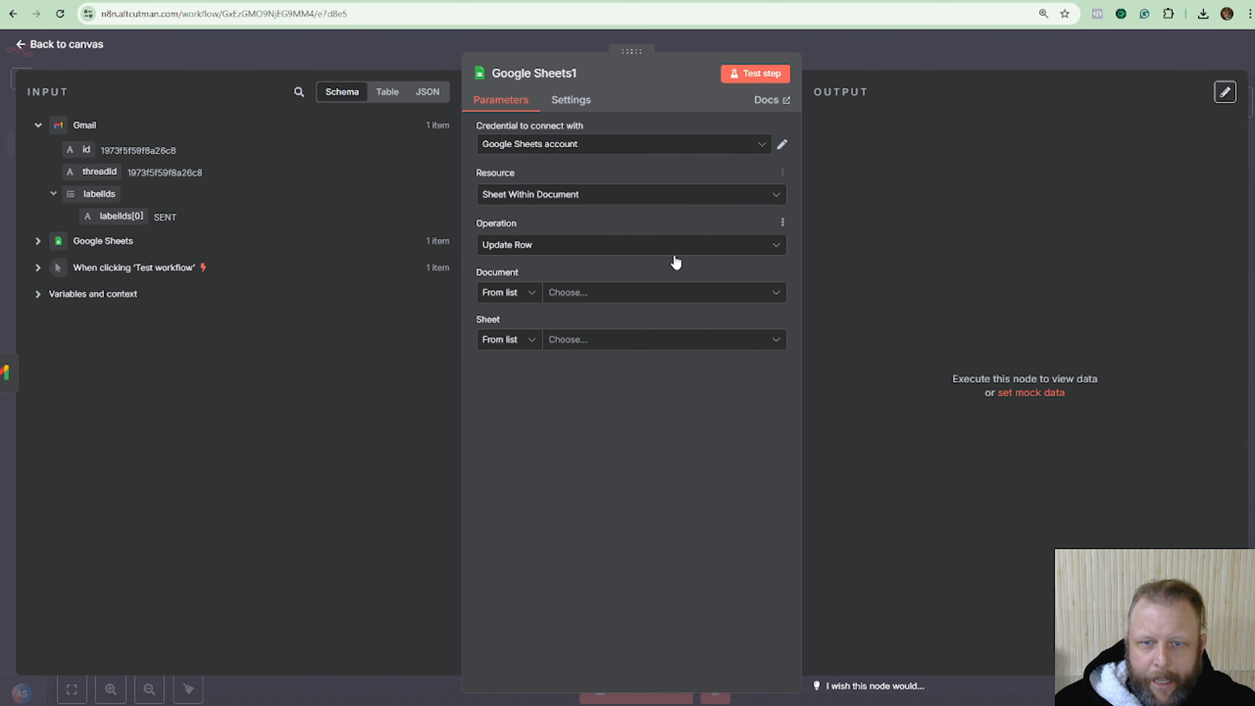
Target Ytt Test Emails Sheet1 and match rows on the row_number column.
click(658, 295)
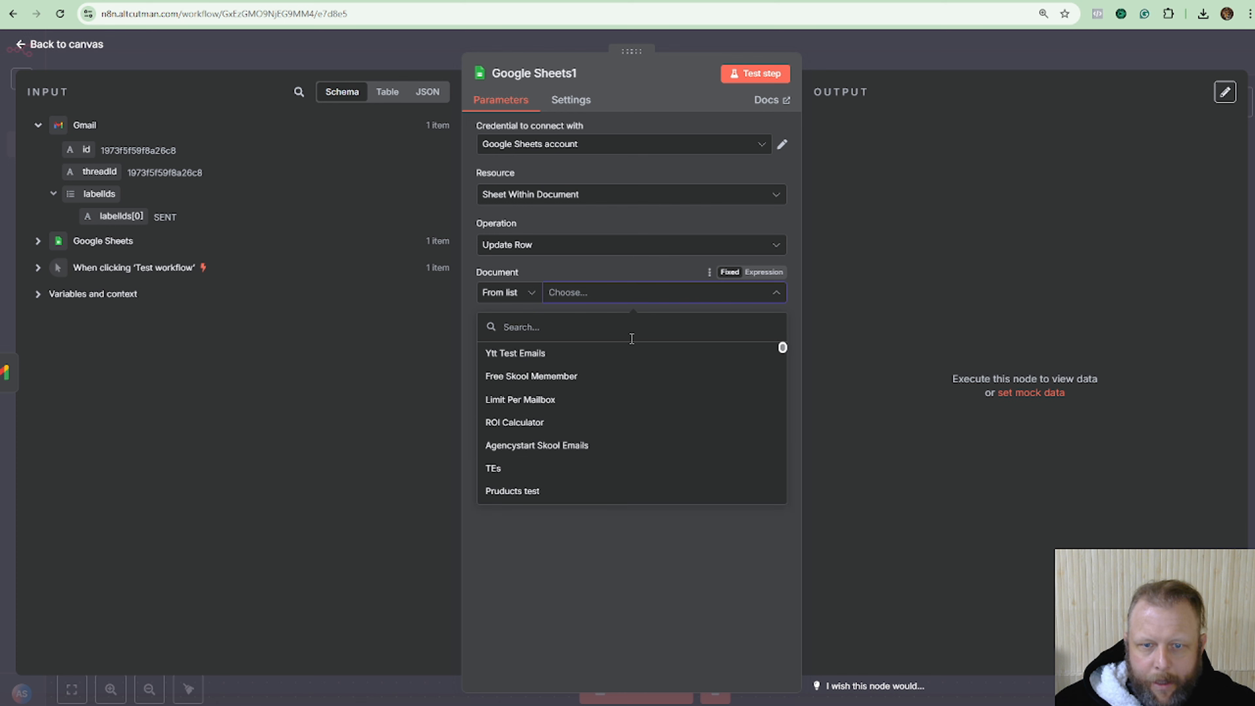
click(570, 356)
click(708, 344)
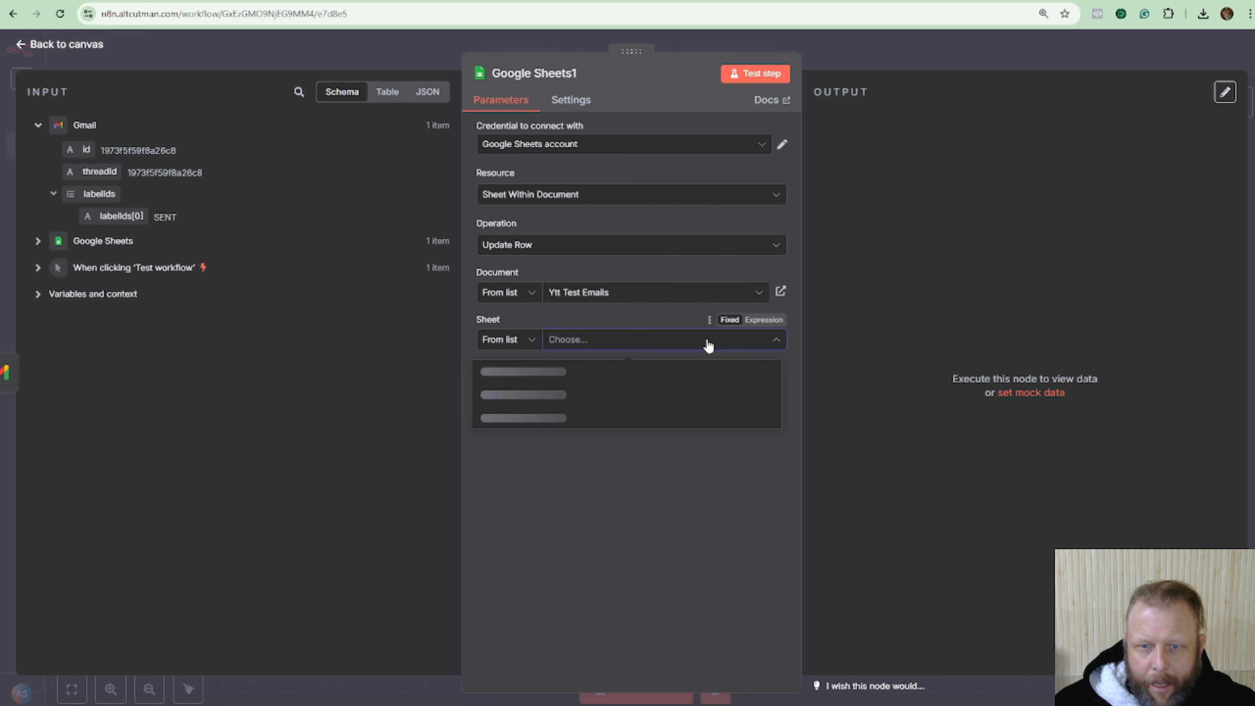
click(555, 386)
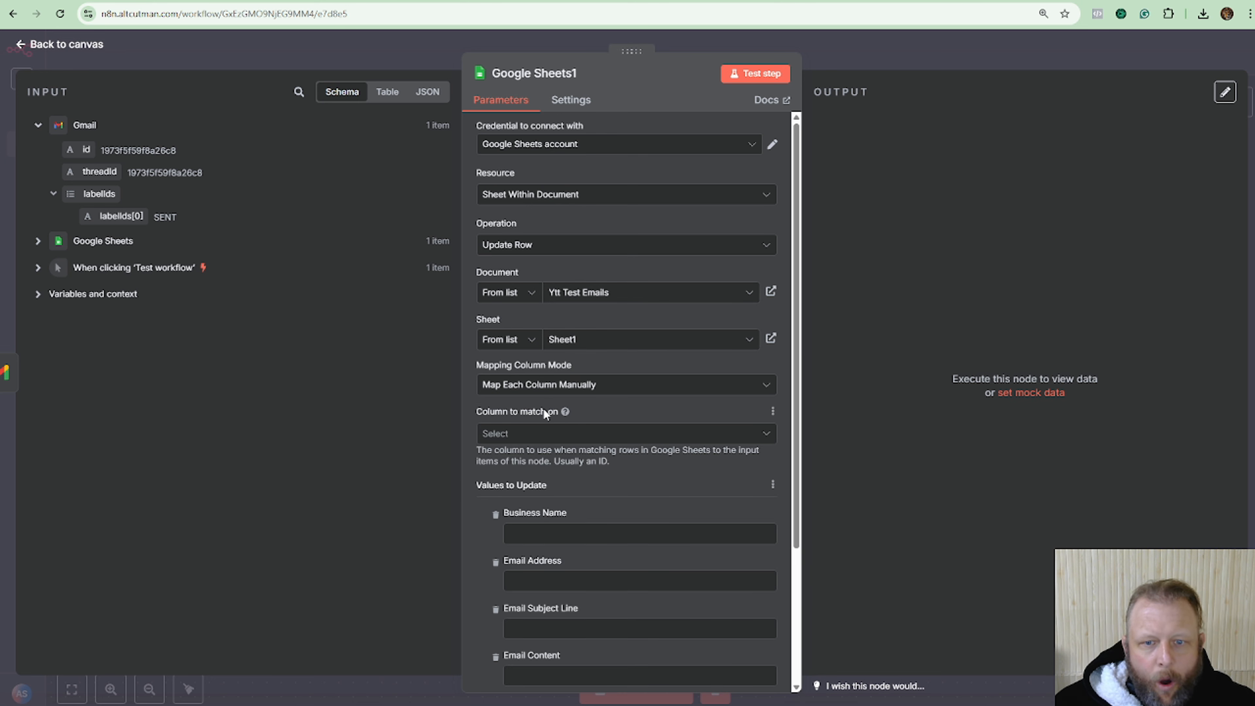
click(597, 435)
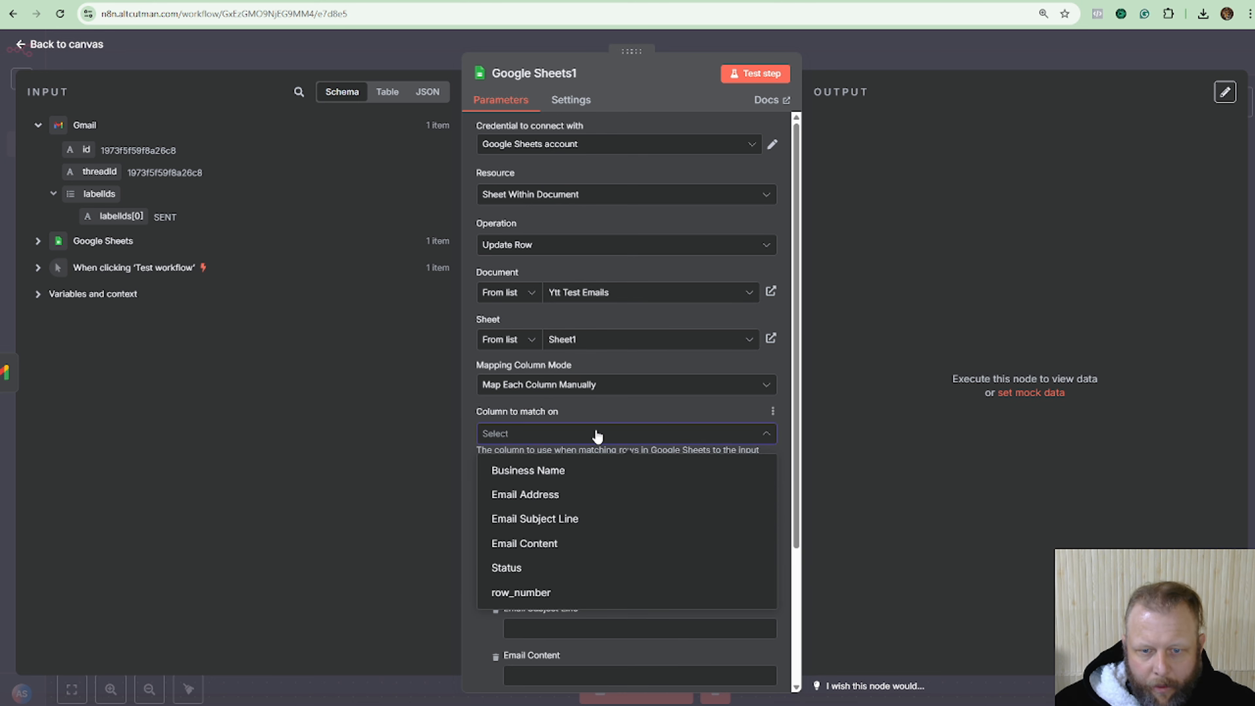
click(554, 592)
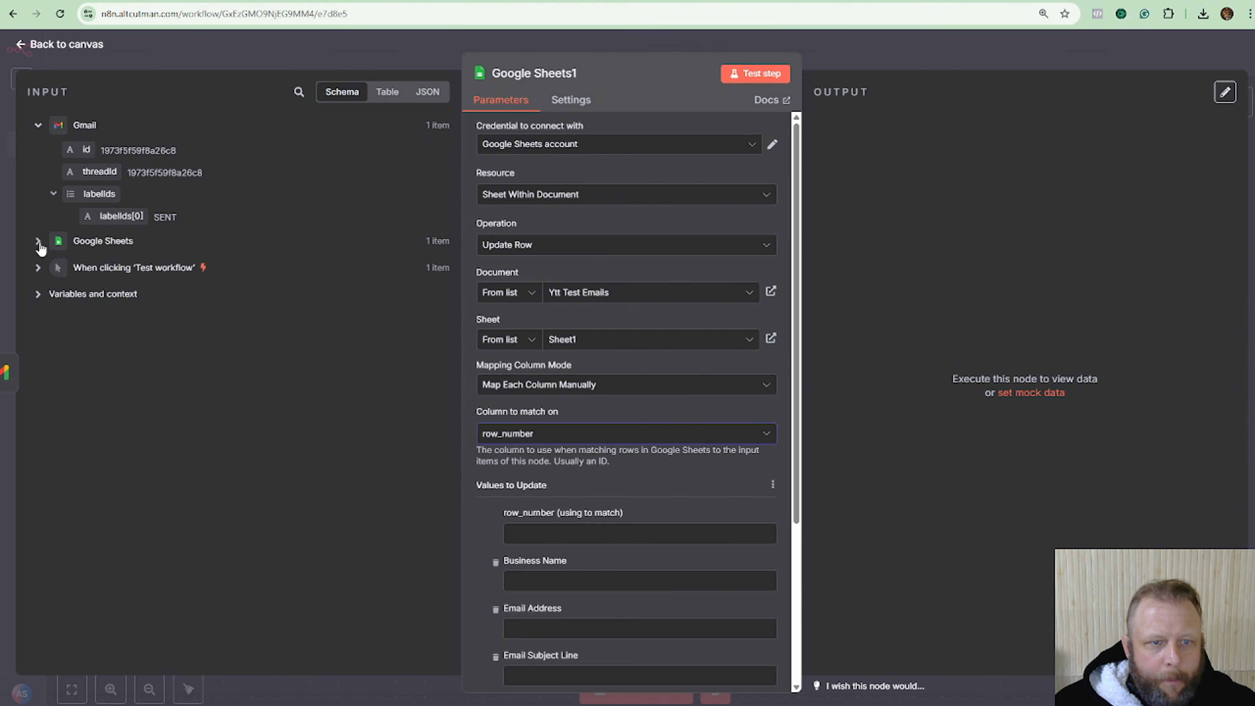
Map the incoming row_number as the match value and set Status to Yes.
click(42, 245)
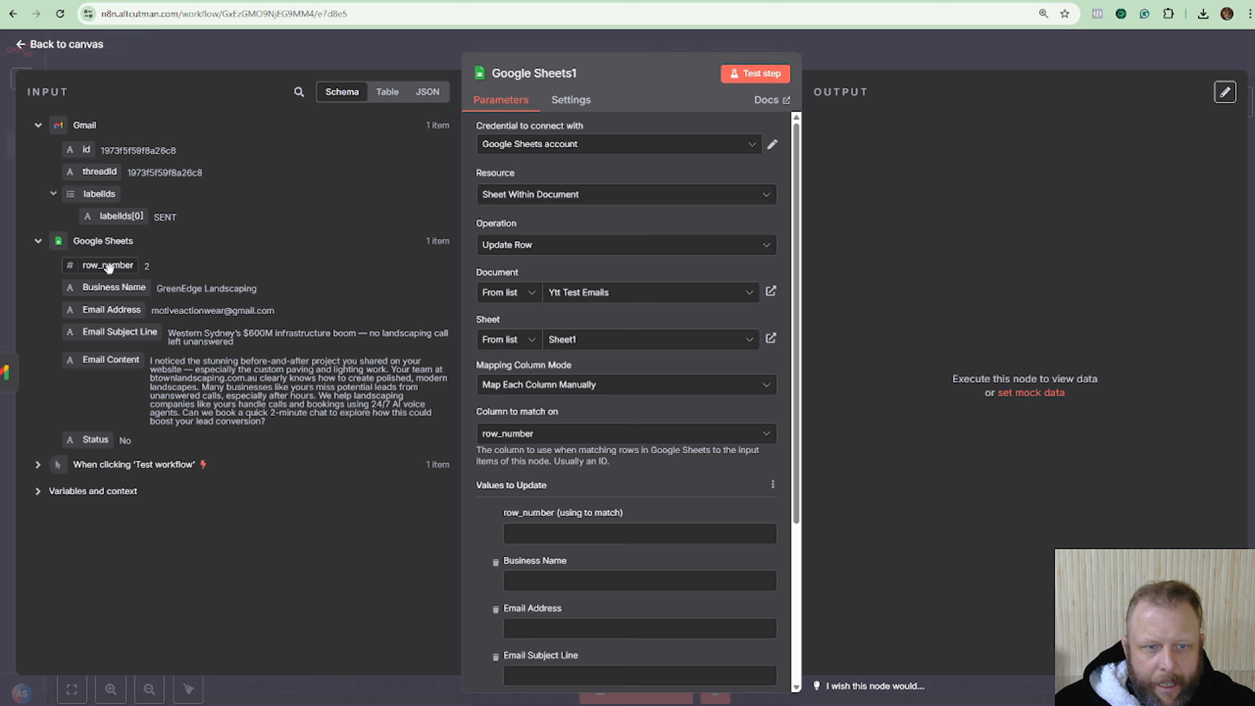
drag(108, 267, 591, 540)
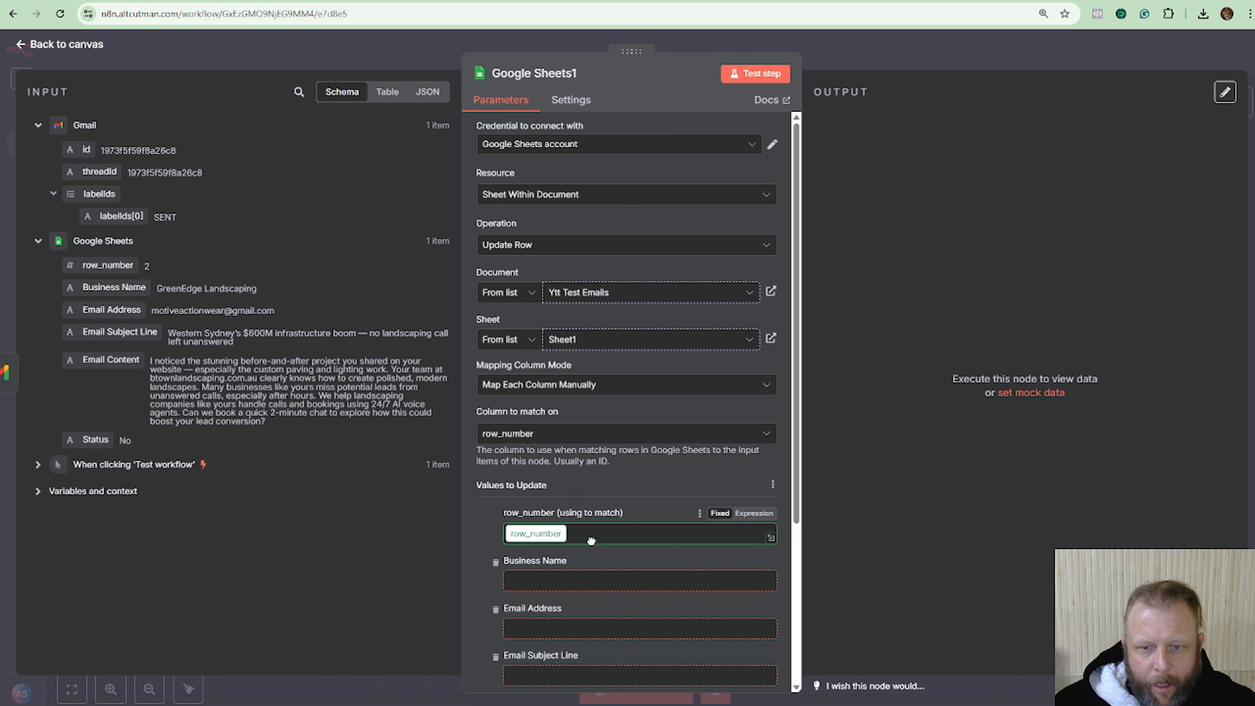
click(676, 500)
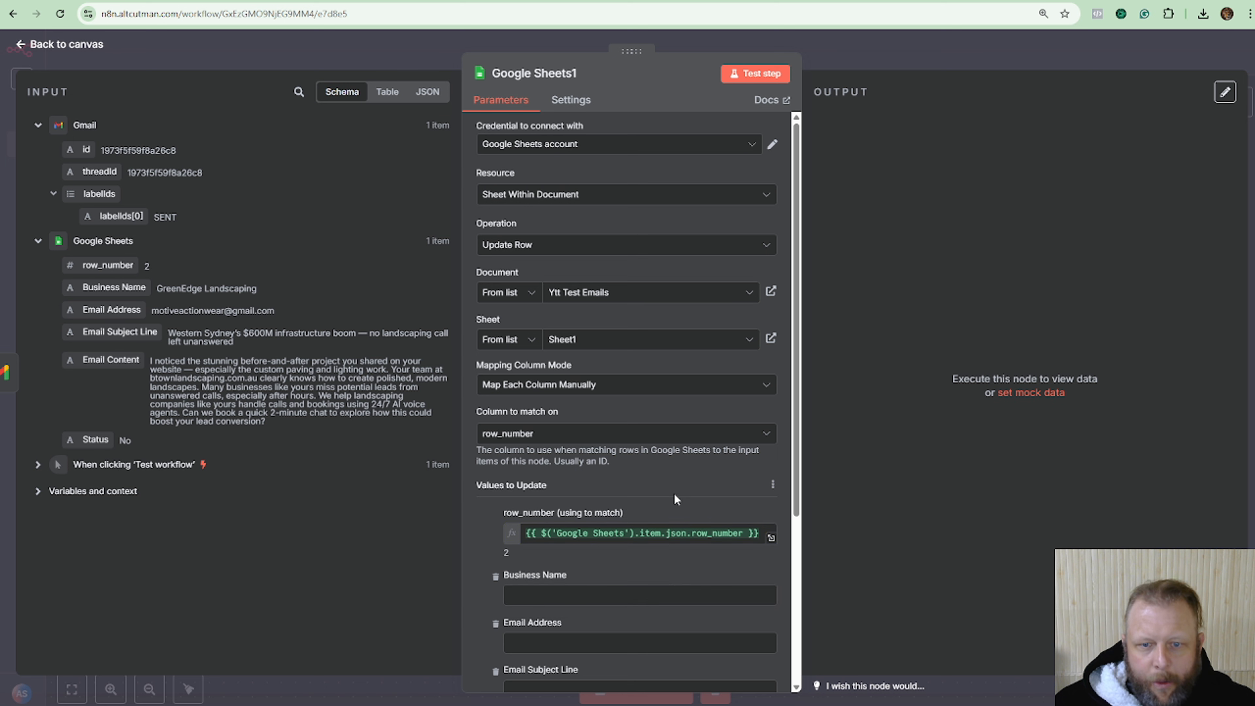
scroll(636, 525, down, 5)
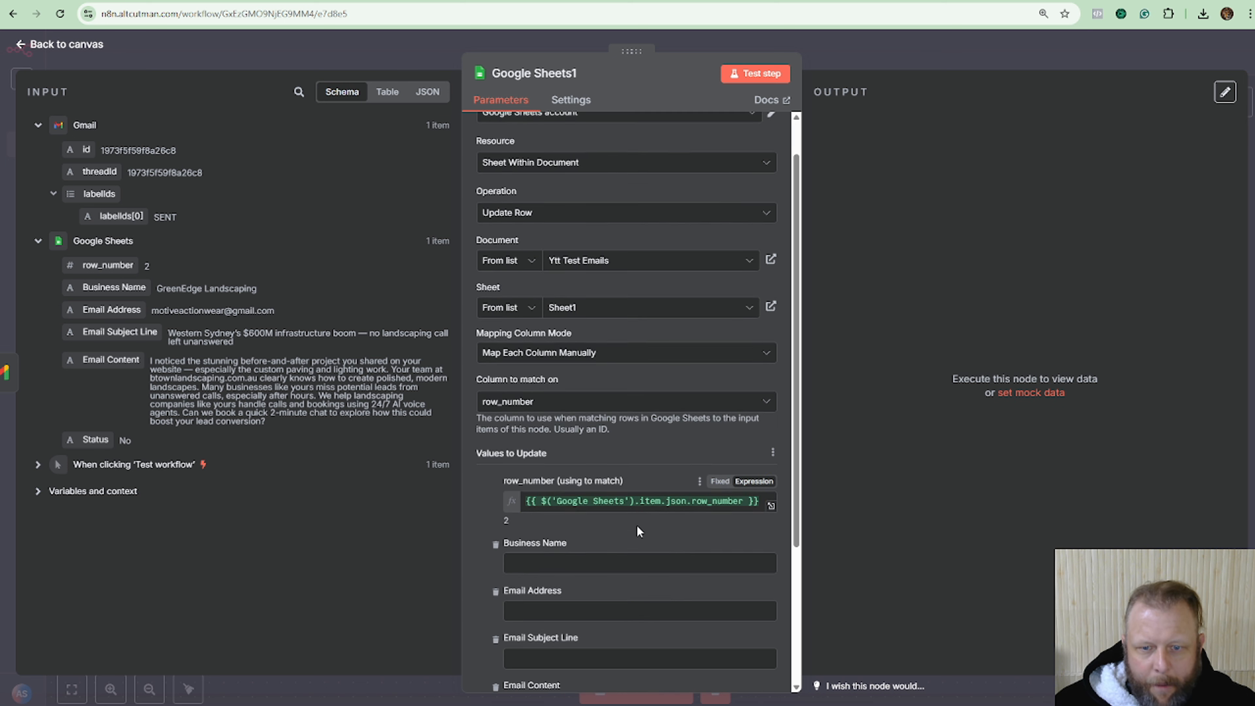
click(533, 544)
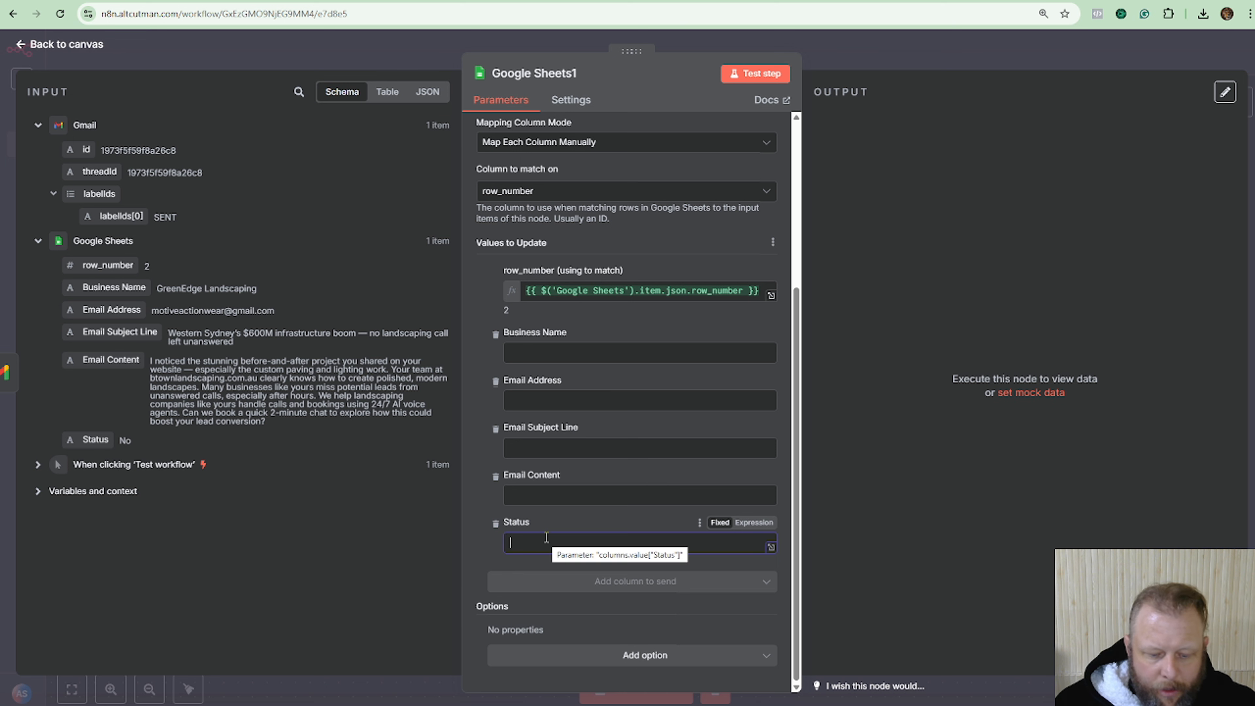
text(Yes)
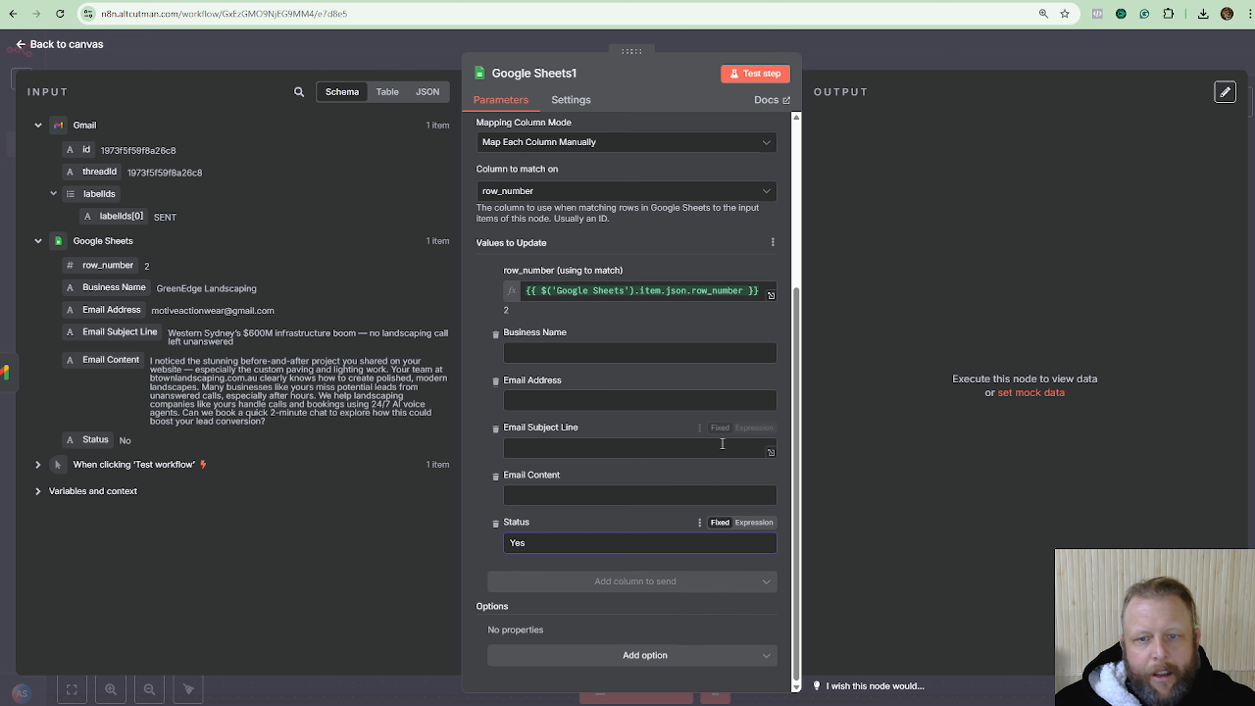
click(643, 333)
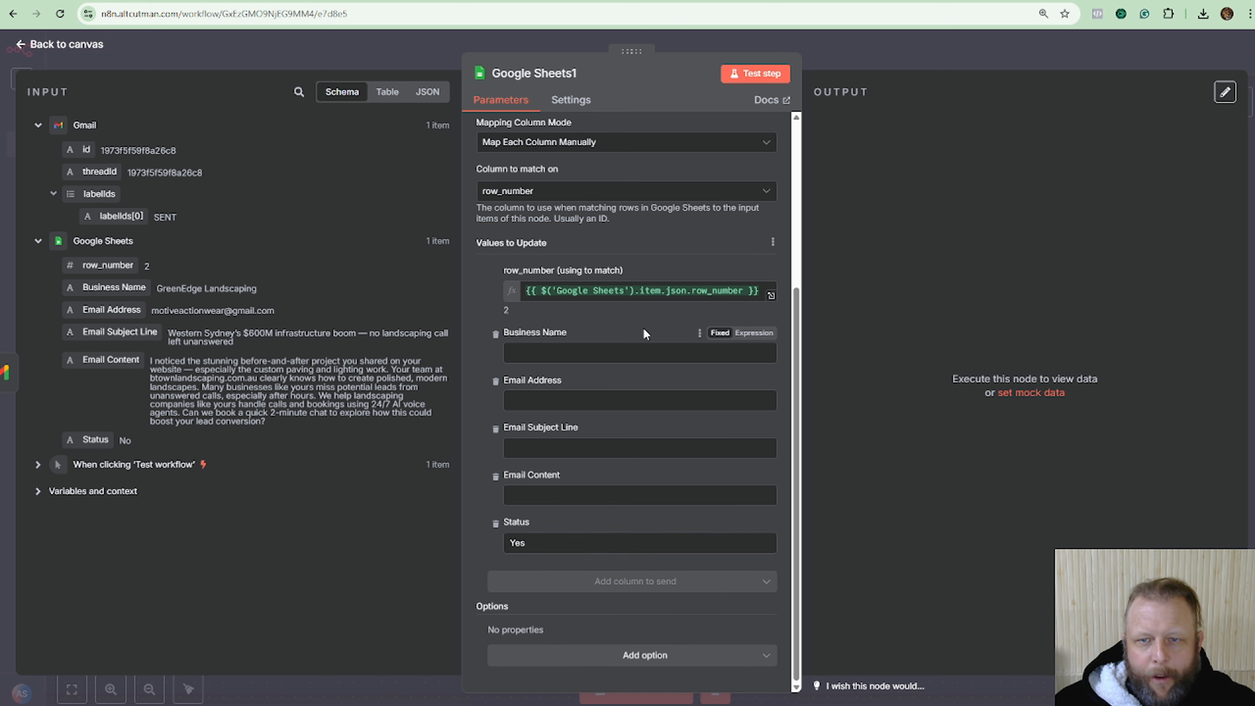
click(256, 1)
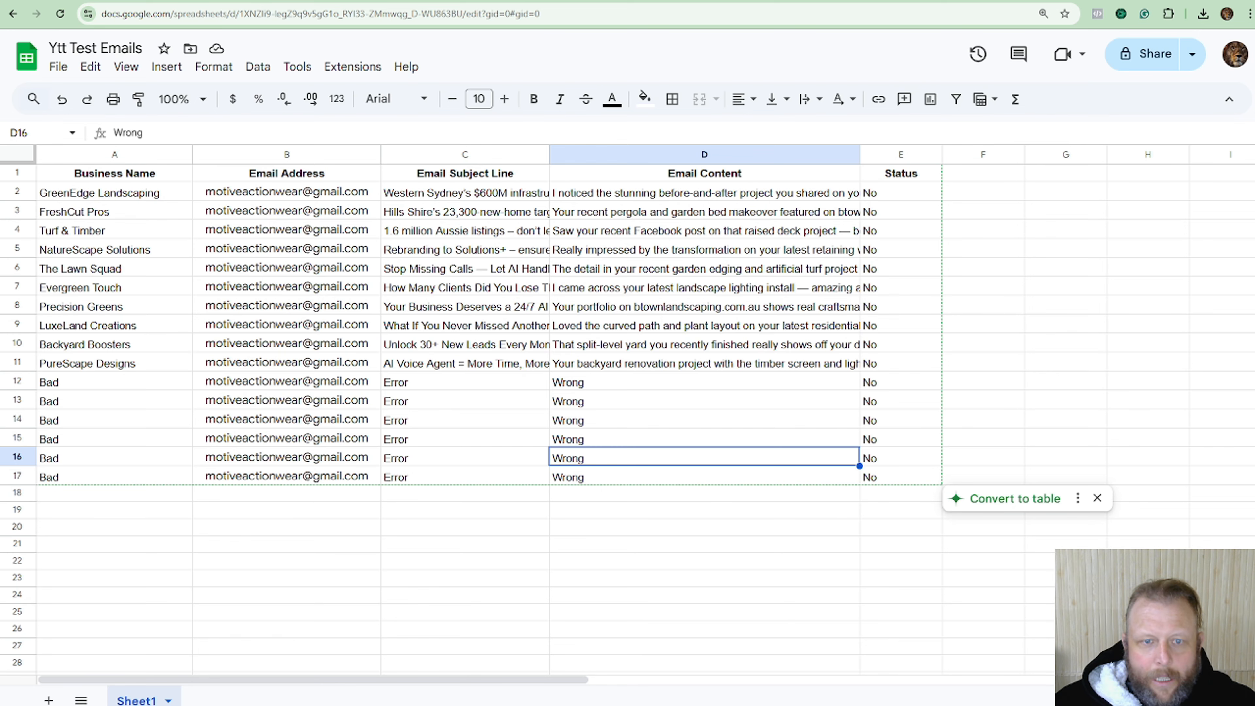
Test-run the Update Row step, confirm row 2's Status reads Yes, then return to the canvas.
click(385, 3)
click(755, 73)
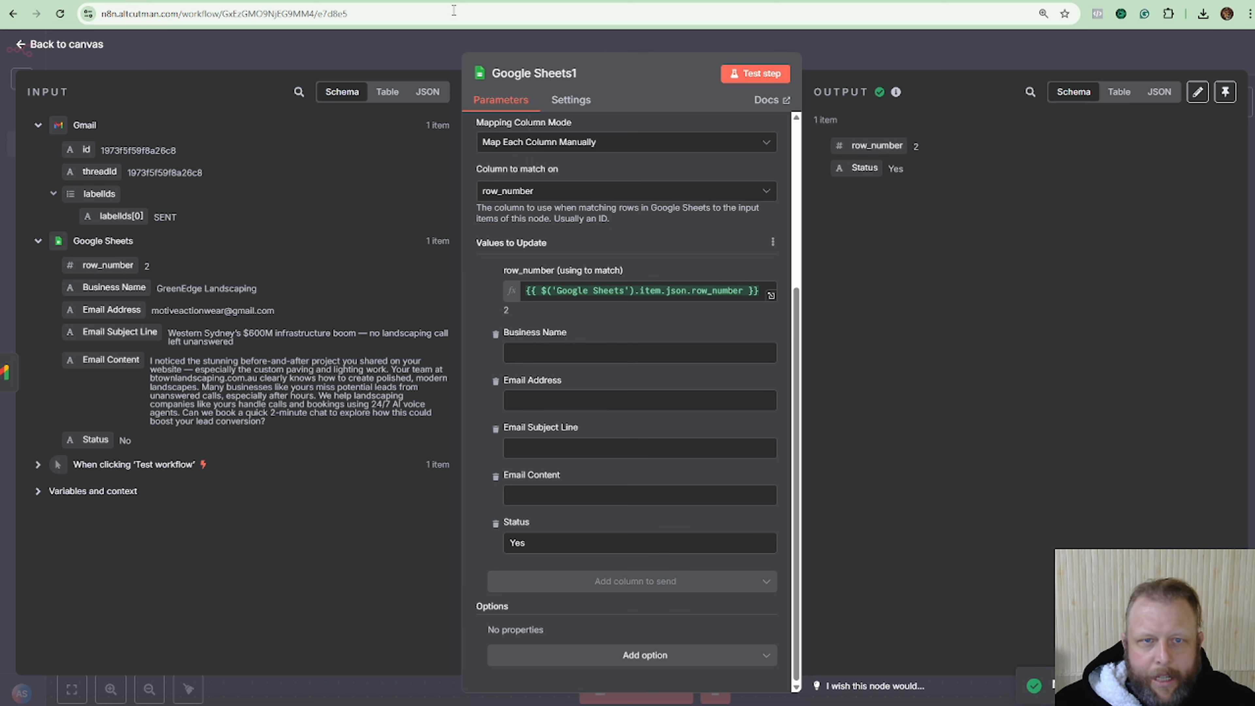
click(240, 1)
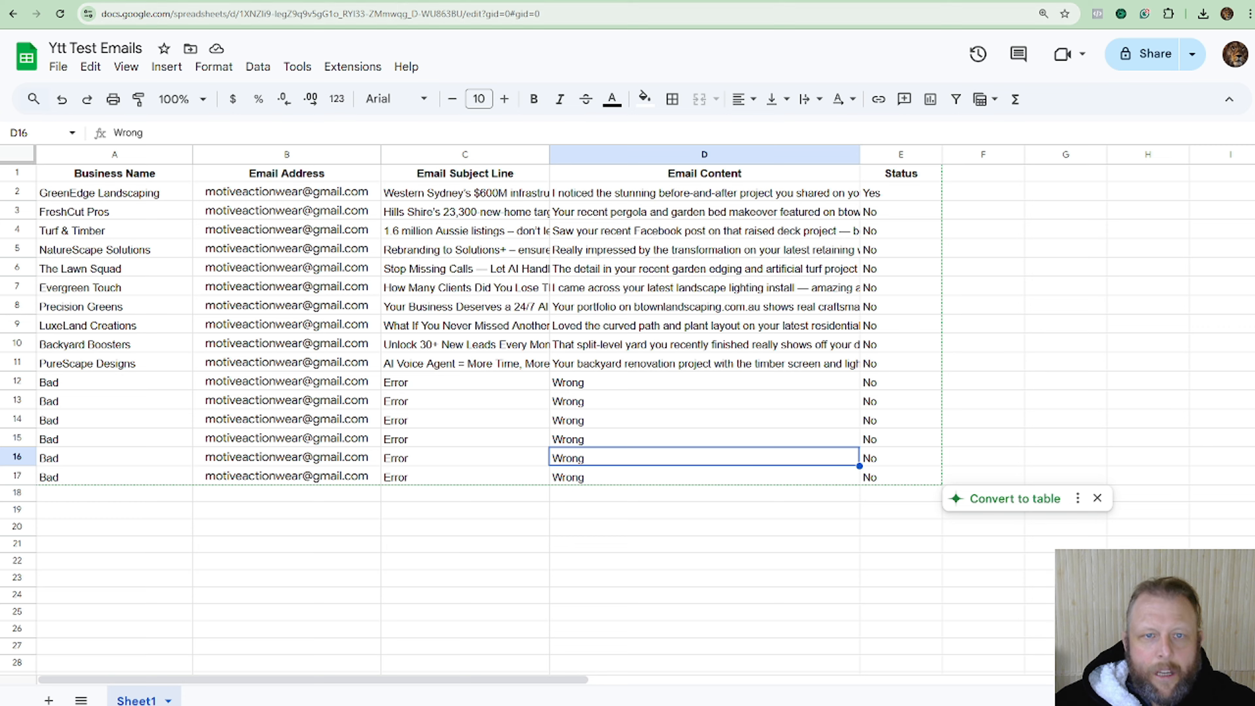
click(124, 1)
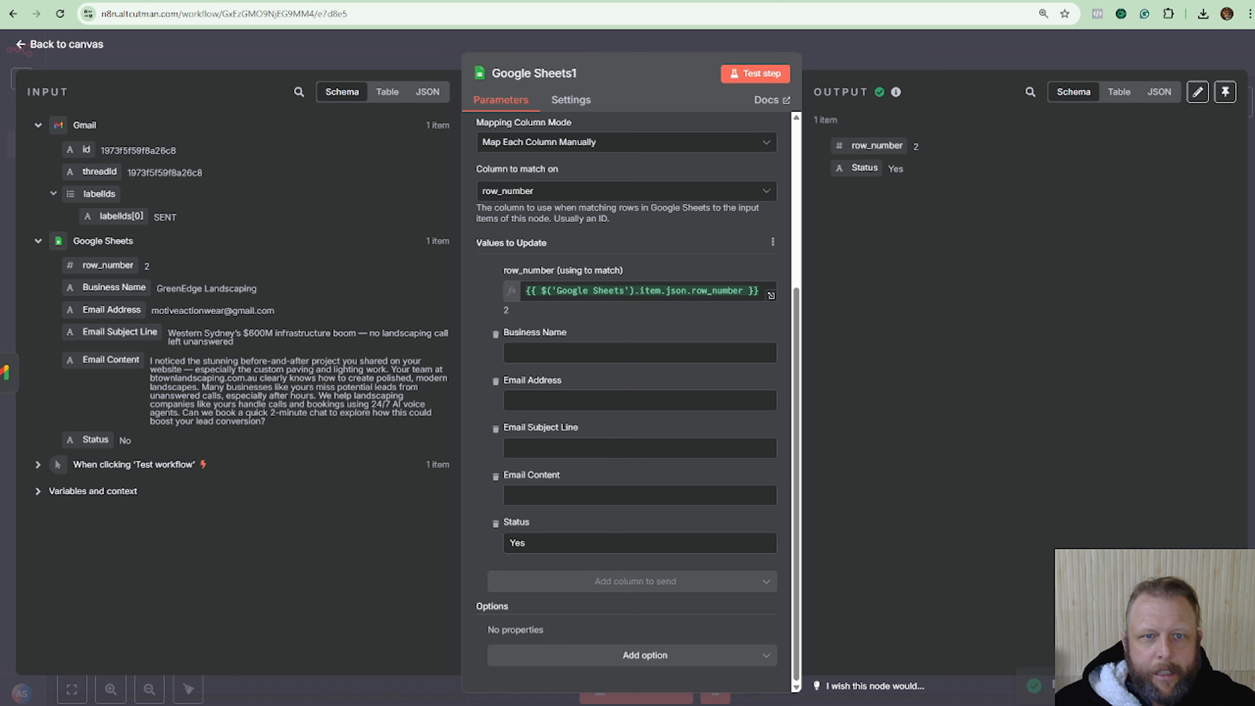
click(944, 59)
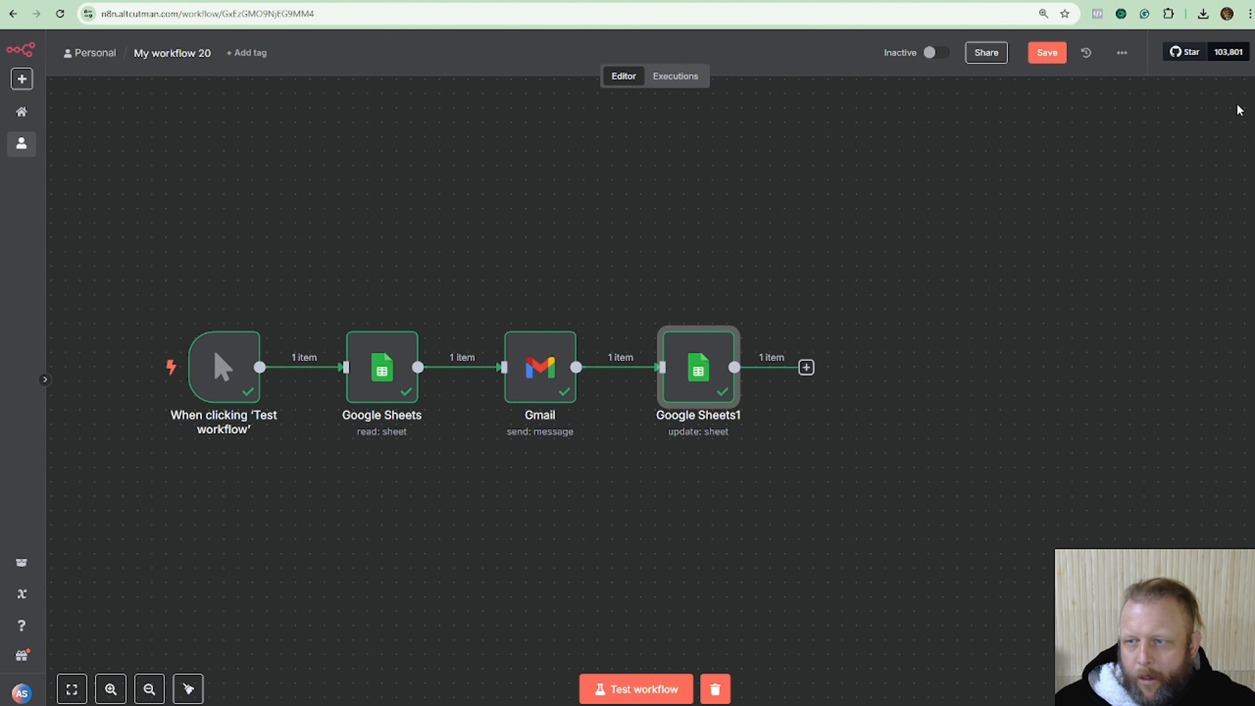
Add a sticky note above the nodes, clear its placeholder text and title it 'email 1'.
click(1237, 102)
click(788, 187)
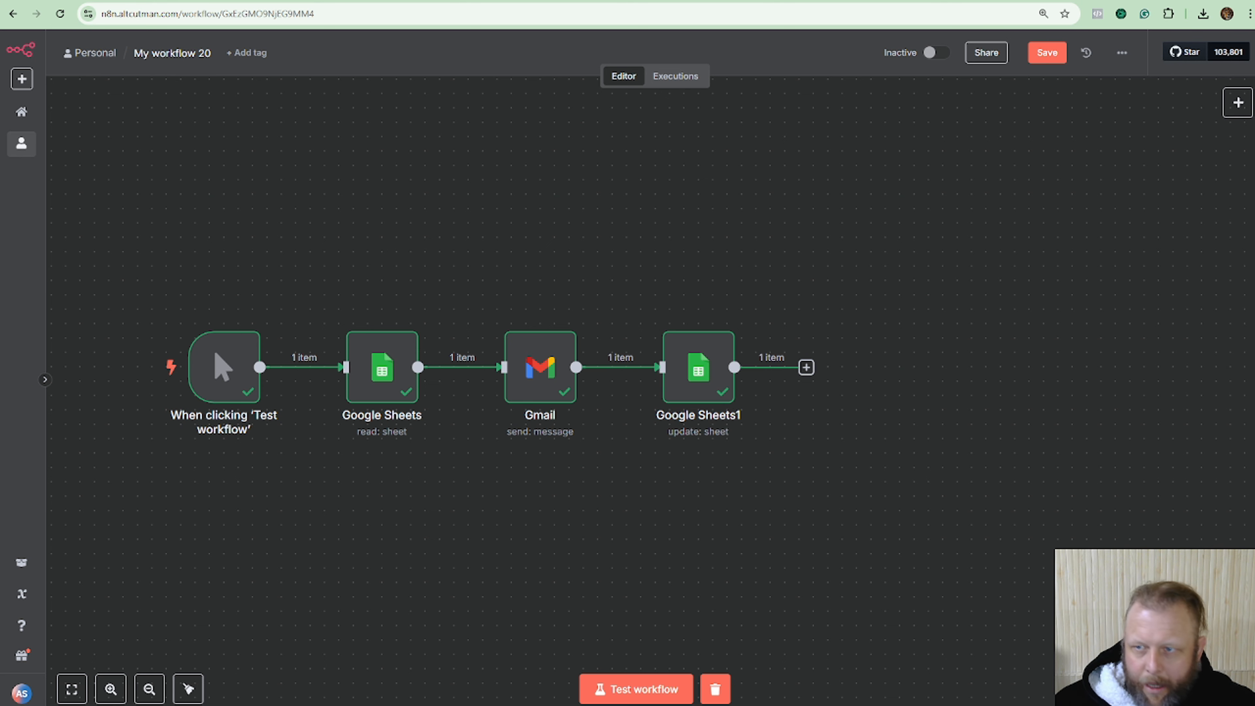
click(1238, 103)
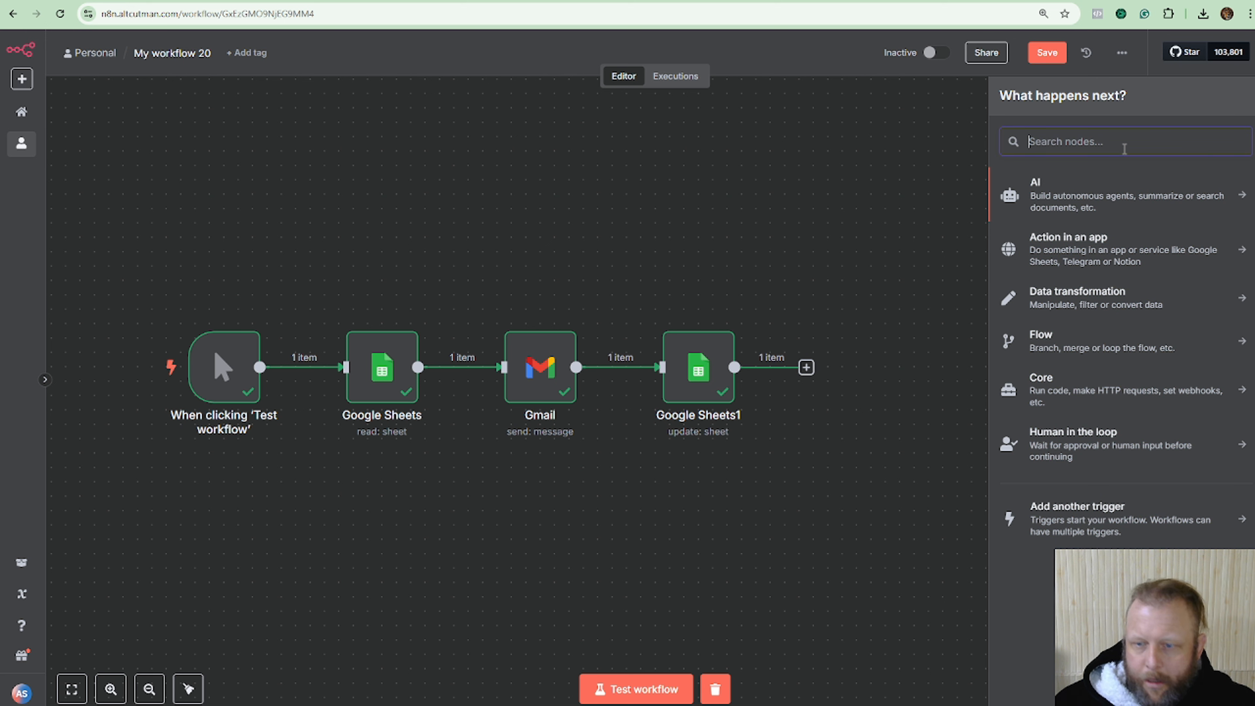
text(note)
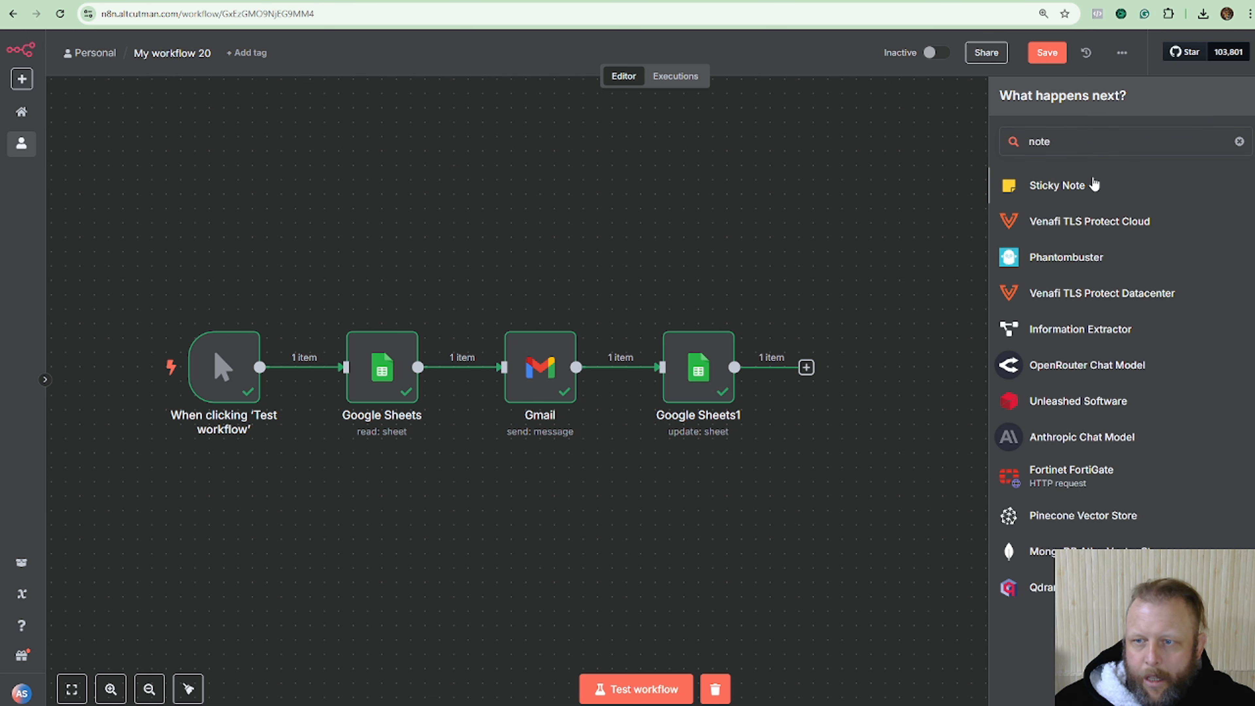
click(1094, 184)
drag(411, 294, 376, 225)
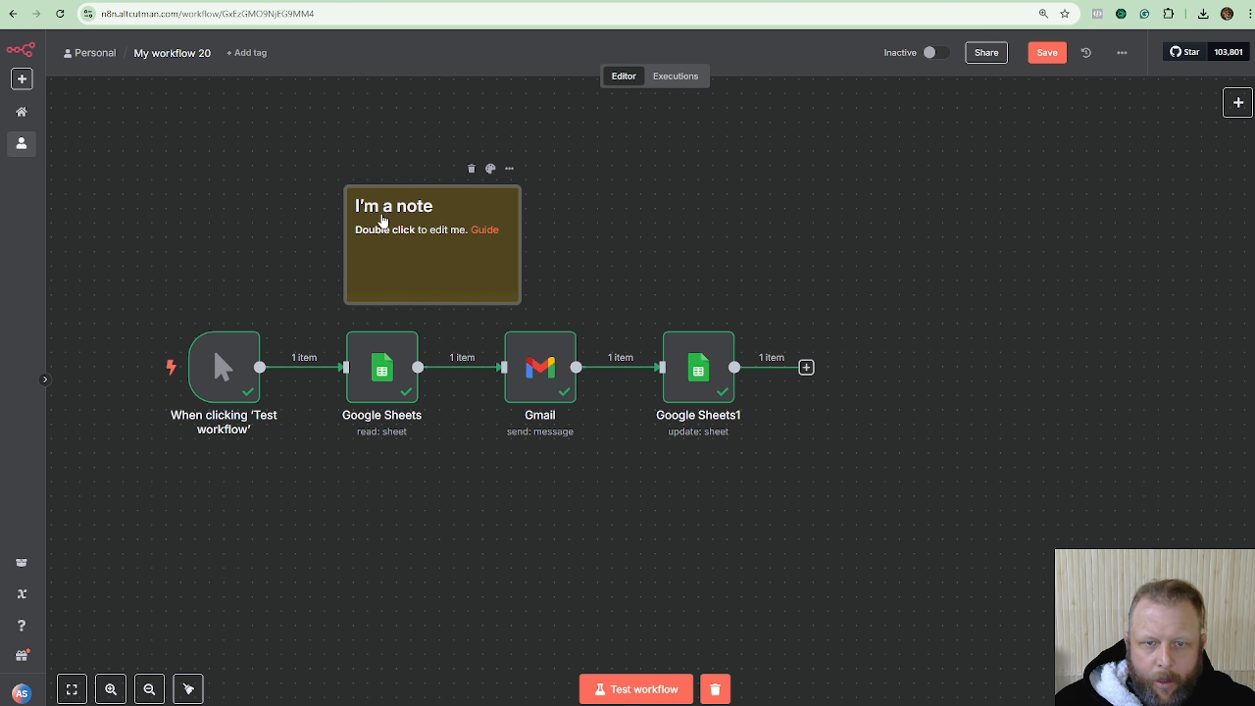
double_click(376, 225)
drag(478, 272, 365, 226)
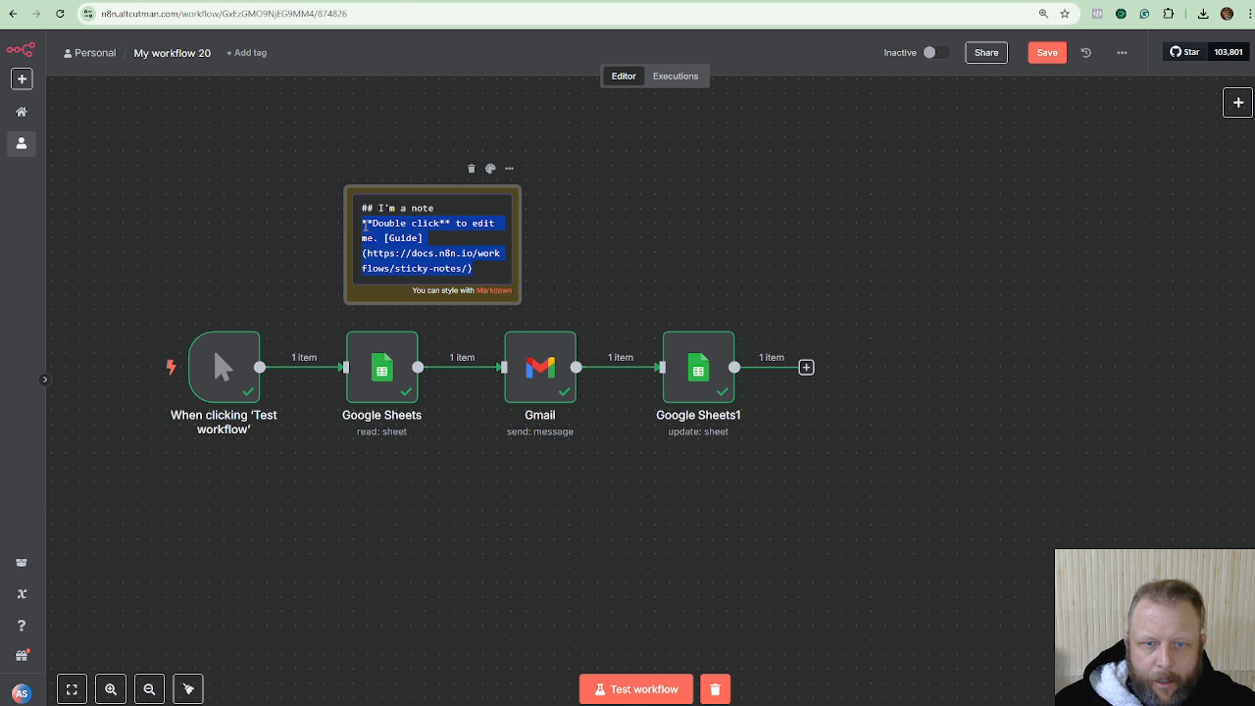
key(BackSpace)
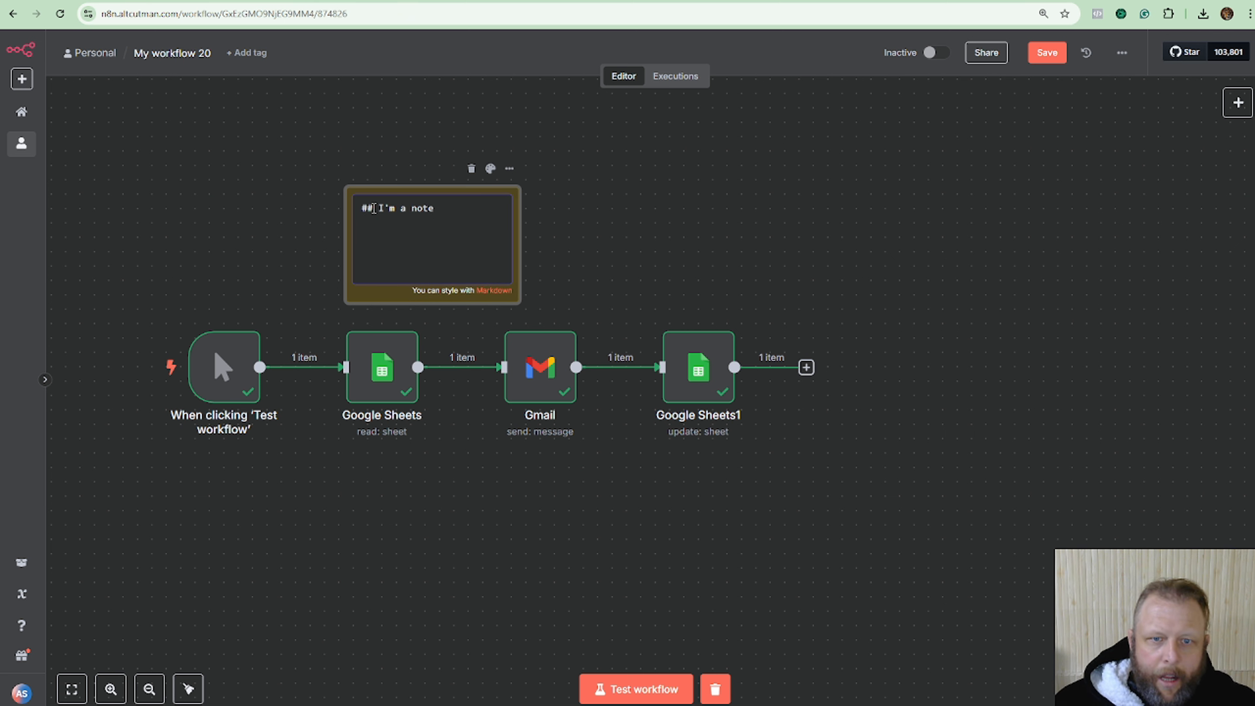
drag(380, 208, 474, 209)
text(Em)
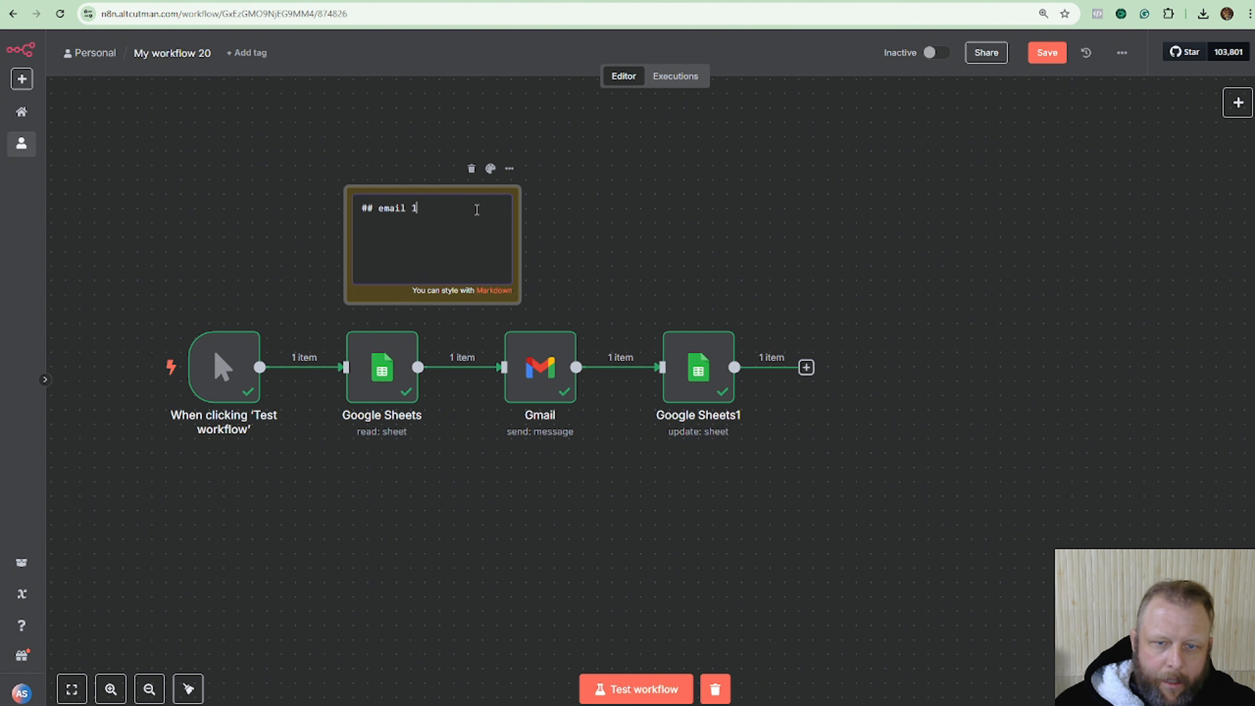
click(750, 250)
Place the email 1 note behind the nodes and stretch it around Google Sheets, Gmail and Google Sheets1.
drag(475, 245, 446, 334)
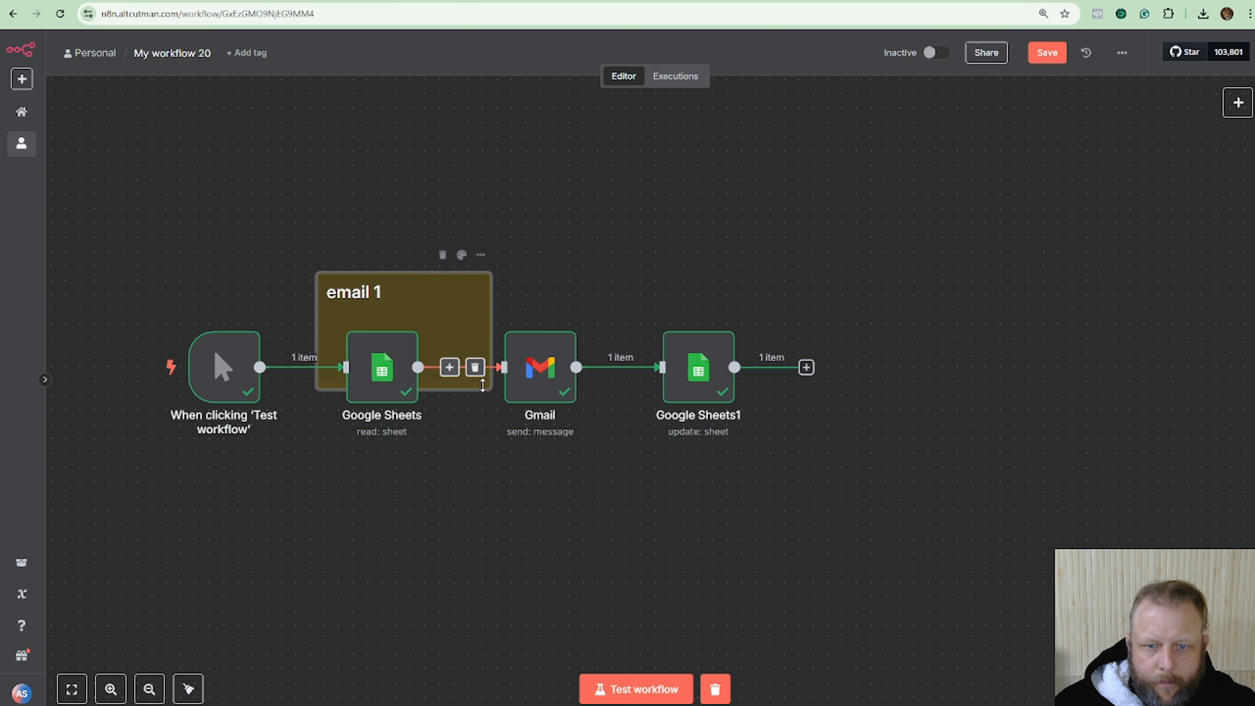
drag(485, 388, 821, 476)
drag(622, 300, 626, 305)
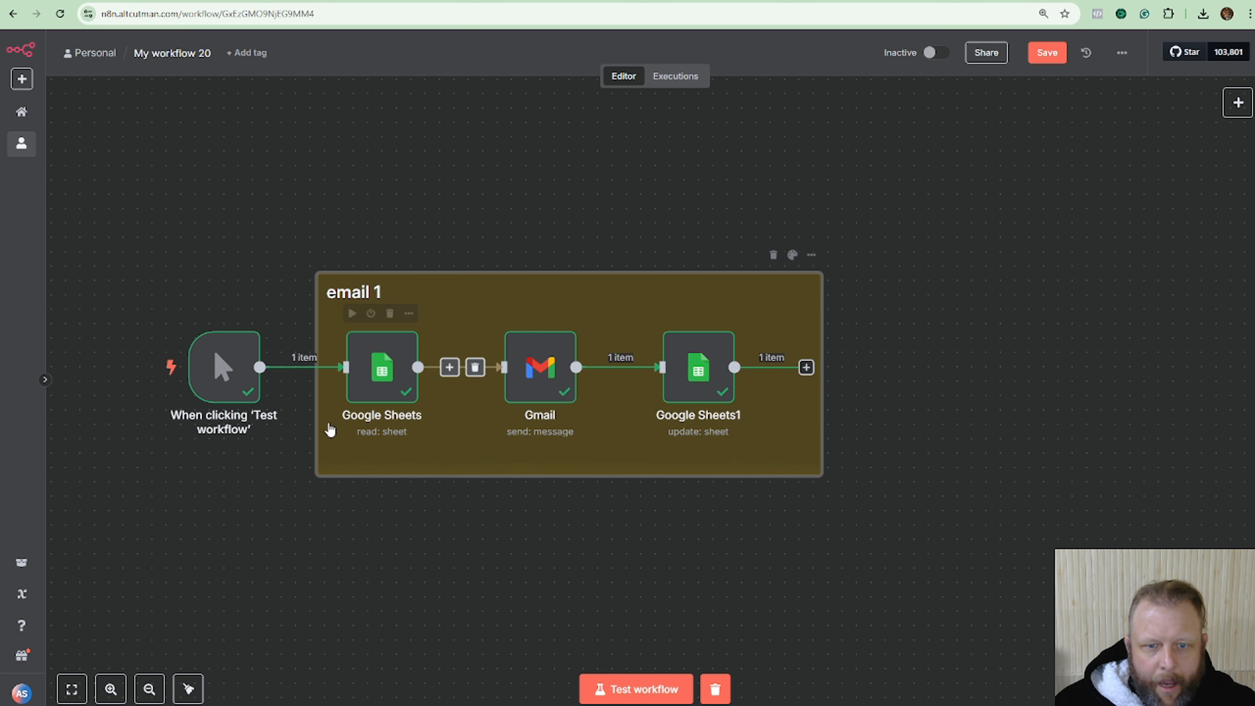
click(379, 437)
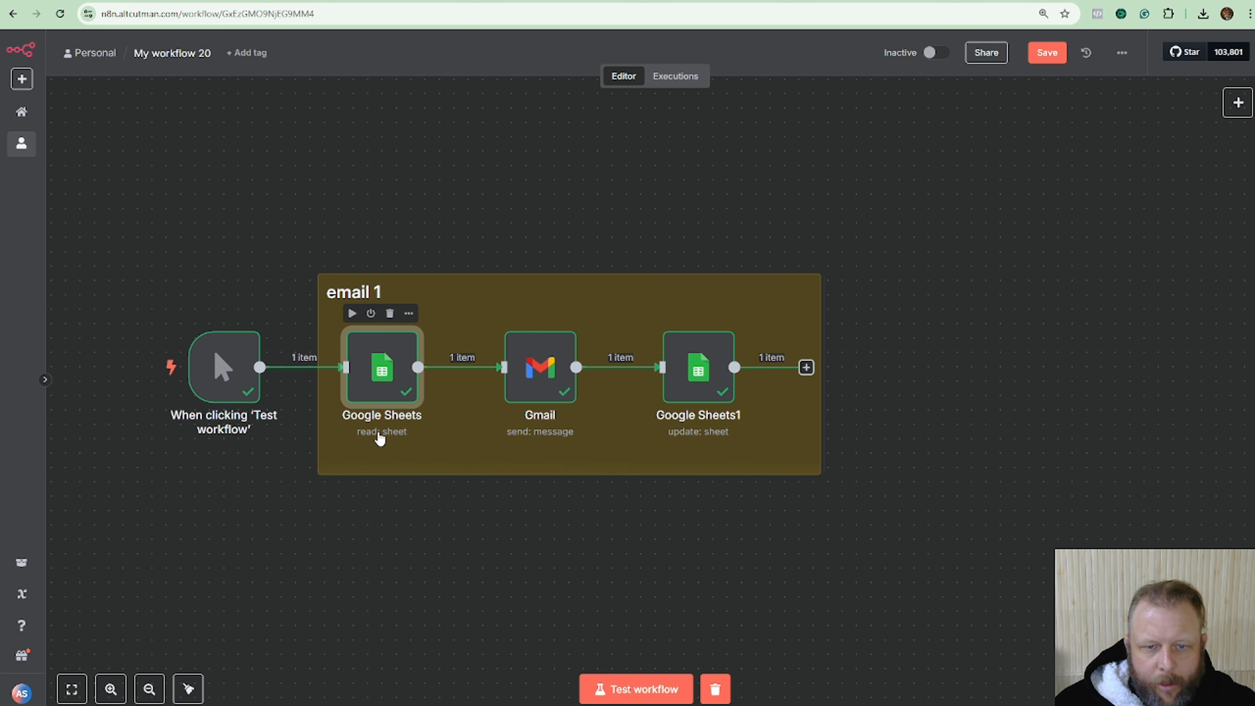
Rename the Google Sheets node to 'Sheet Check Email 1' and the Gmail node to 'Send Email 1'.
double_click(379, 437)
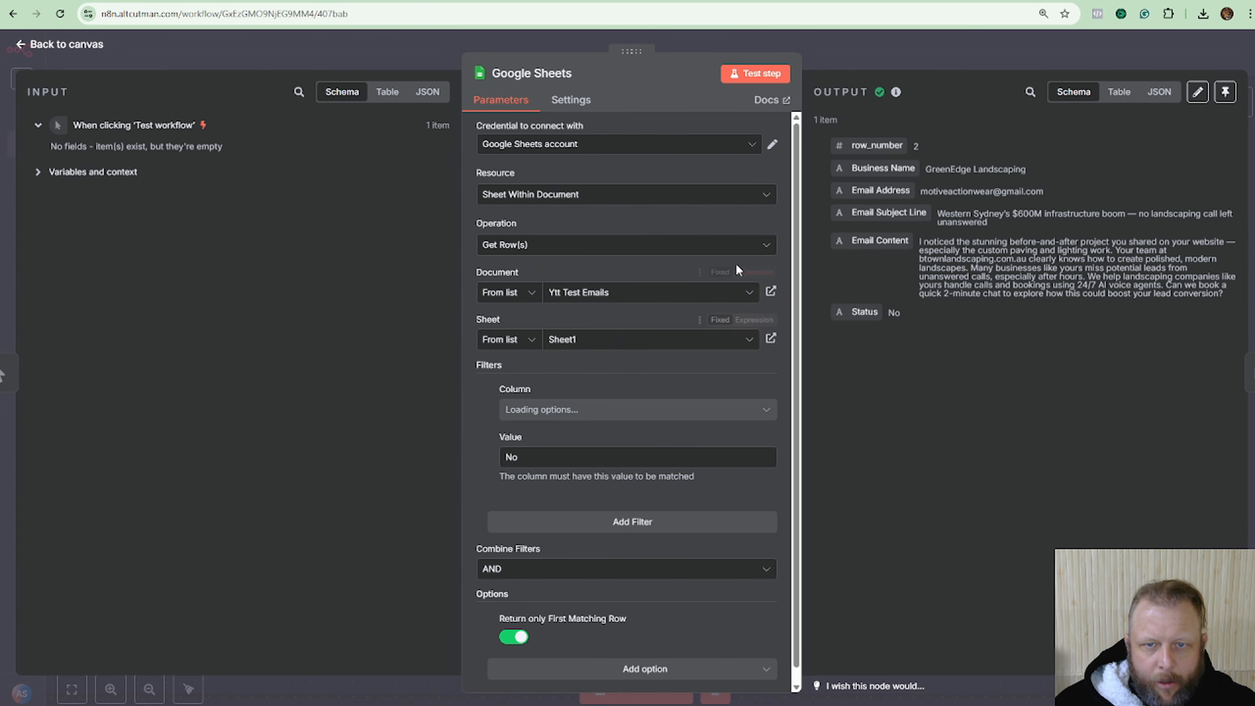
click(761, 49)
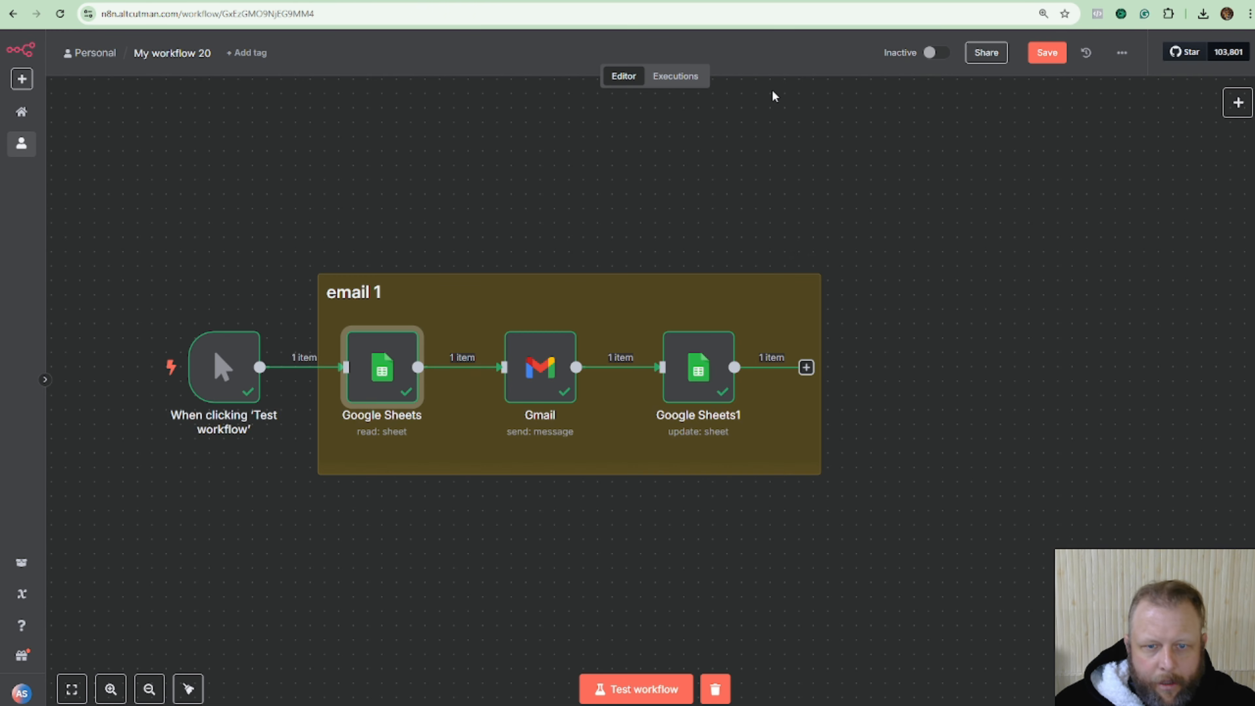
right_click(378, 432)
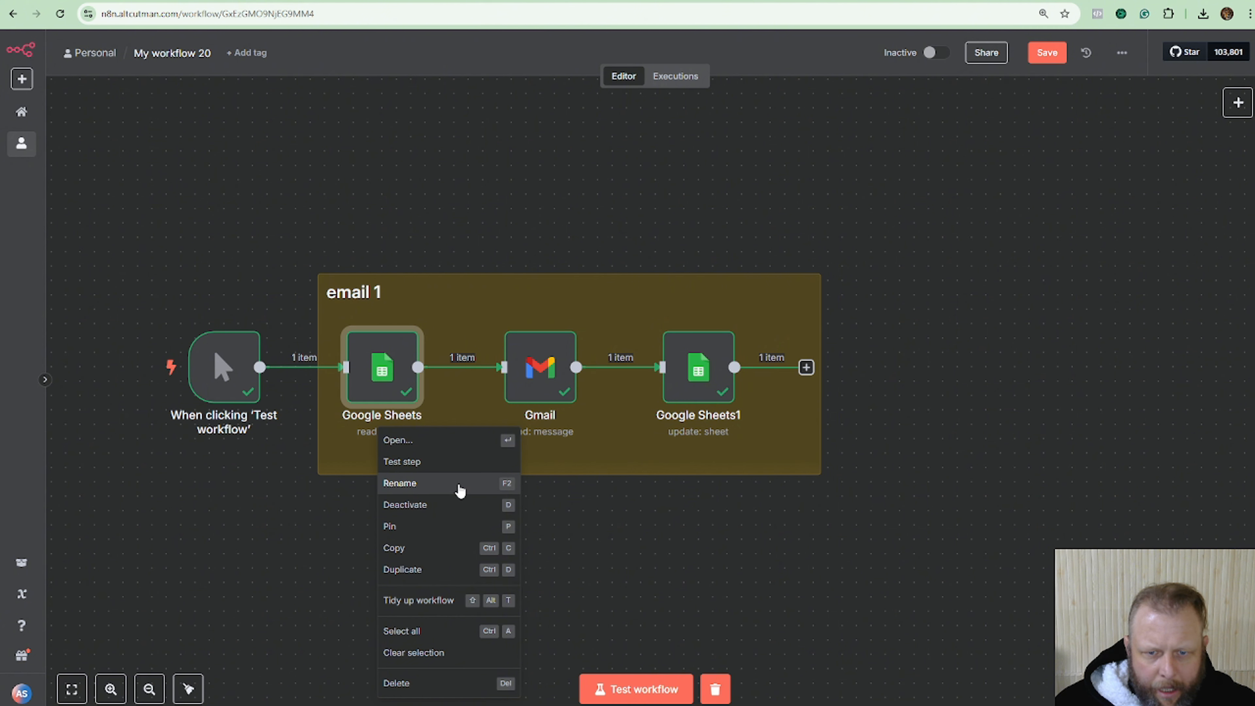
click(401, 483)
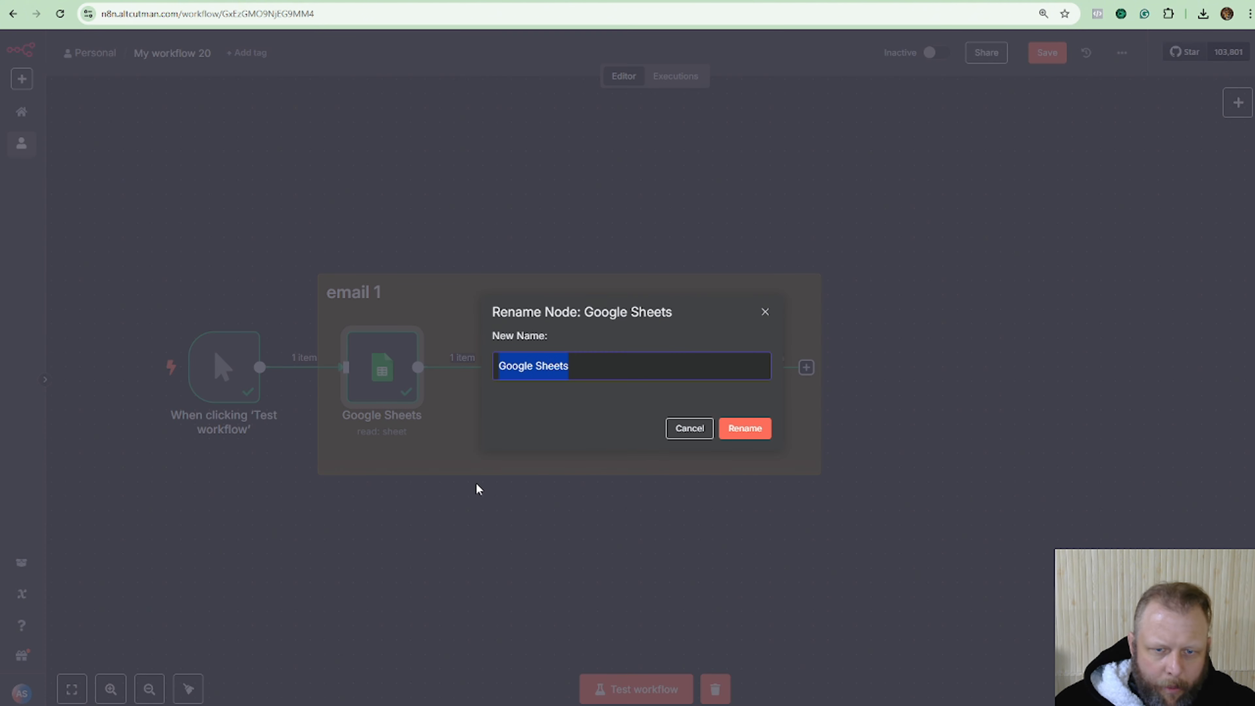
text(Sheet C)
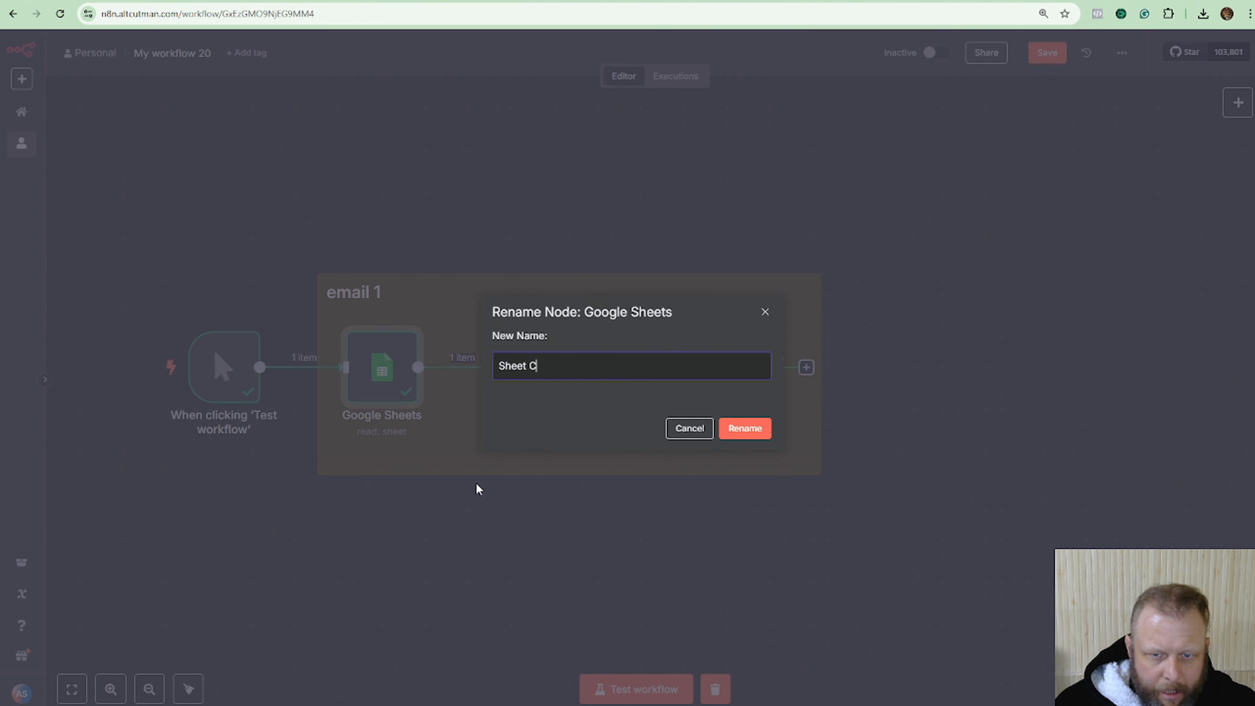
text(heck Email 1)
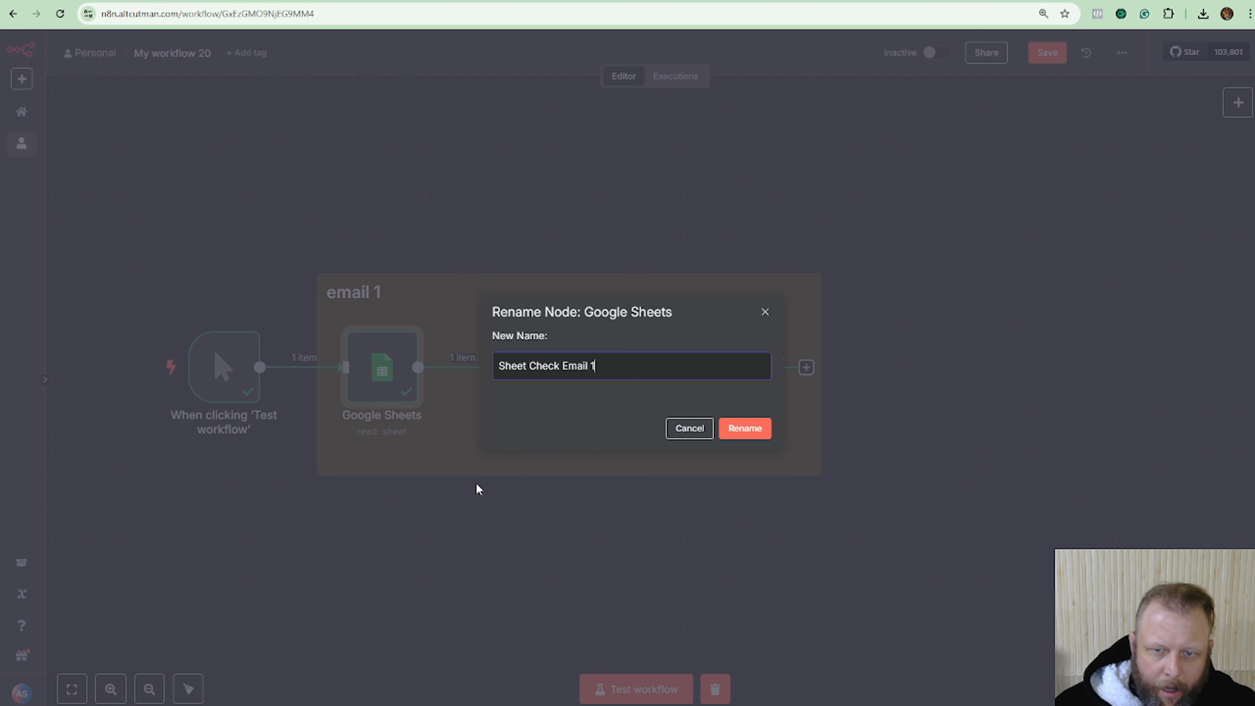
click(744, 428)
right_click(533, 431)
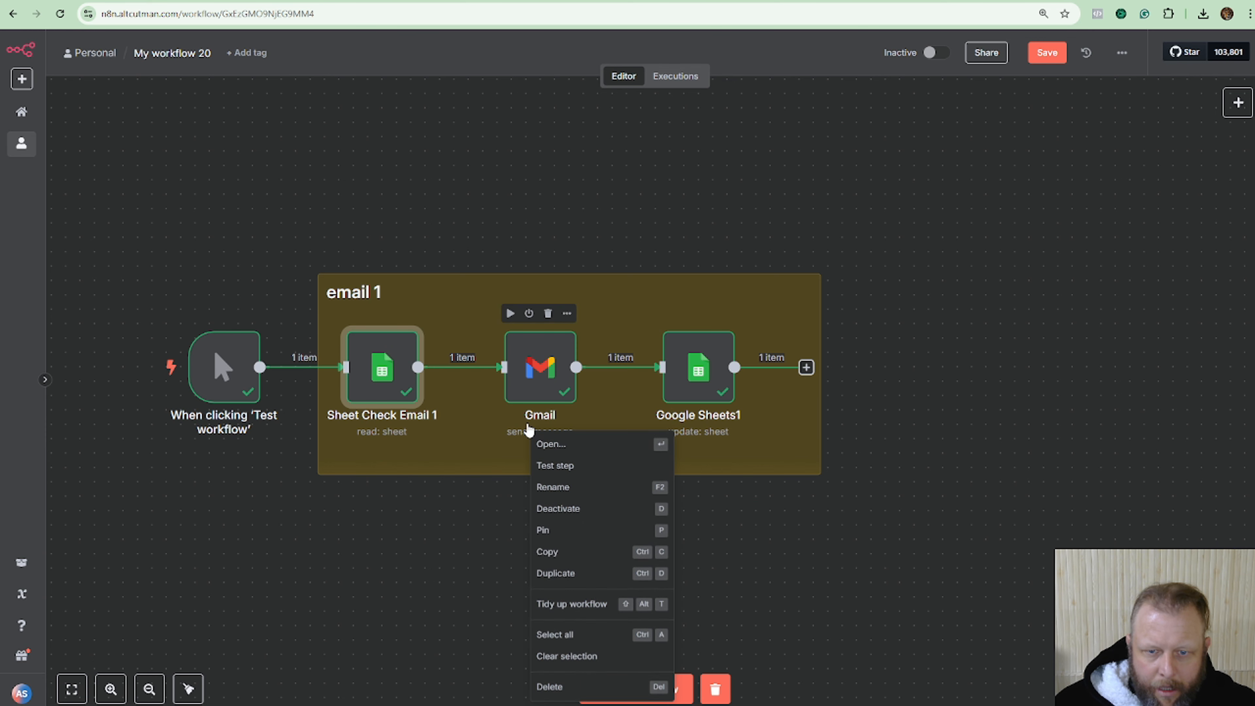
click(596, 485)
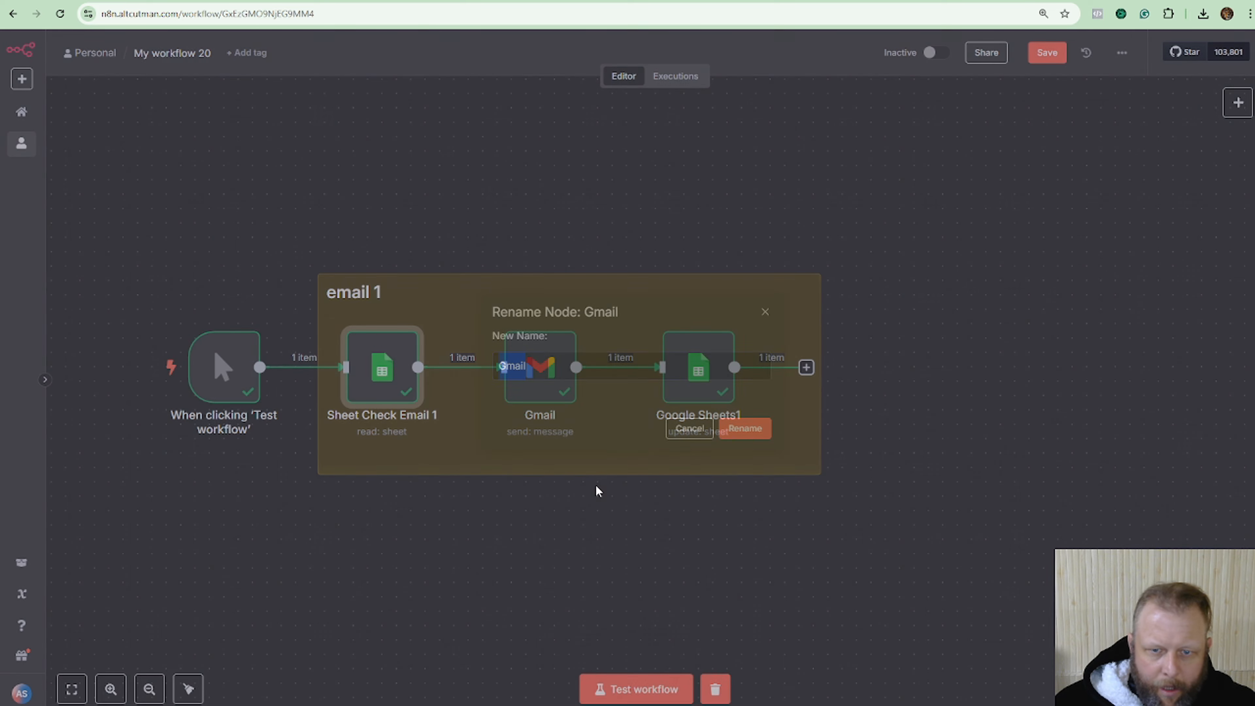
text(Send Emai)
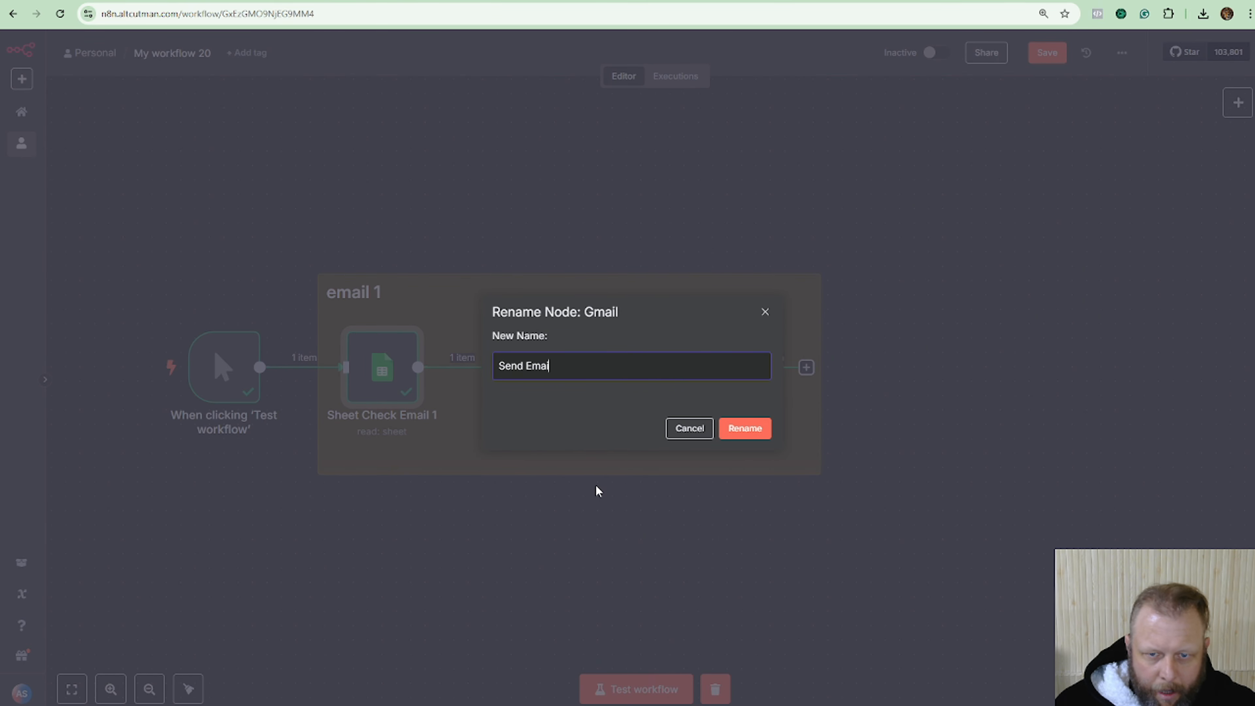
text(l 1)
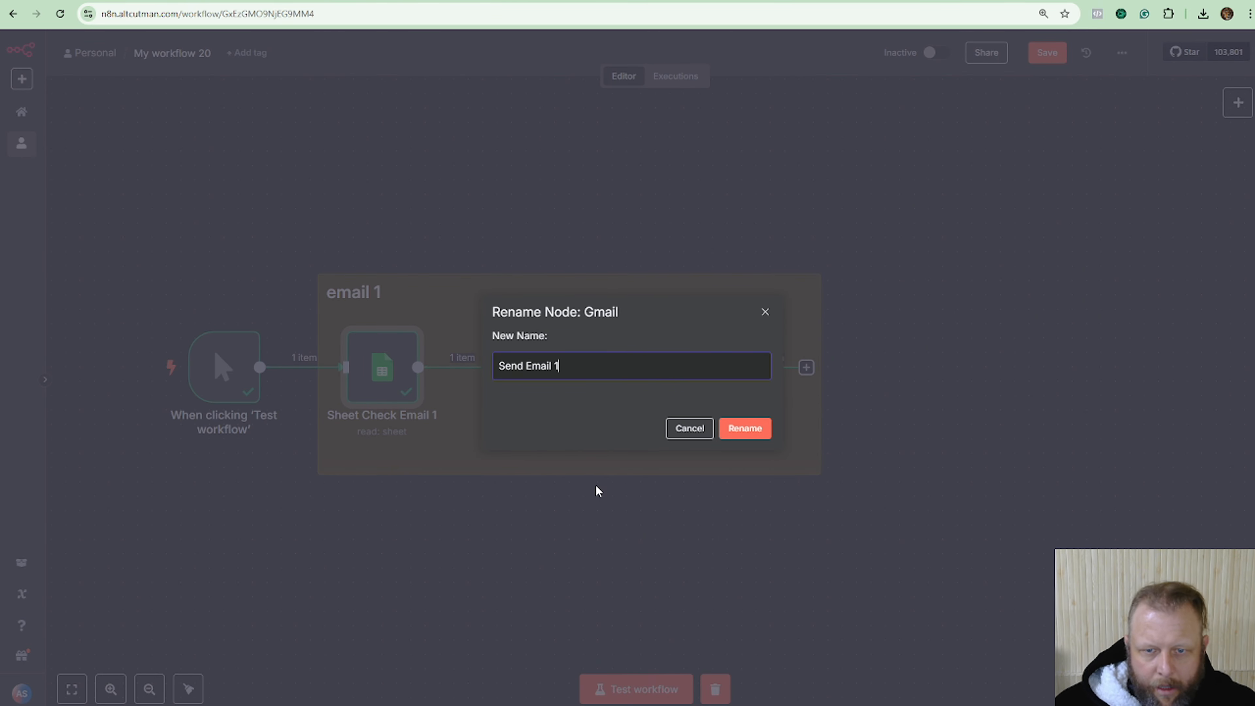
click(746, 431)
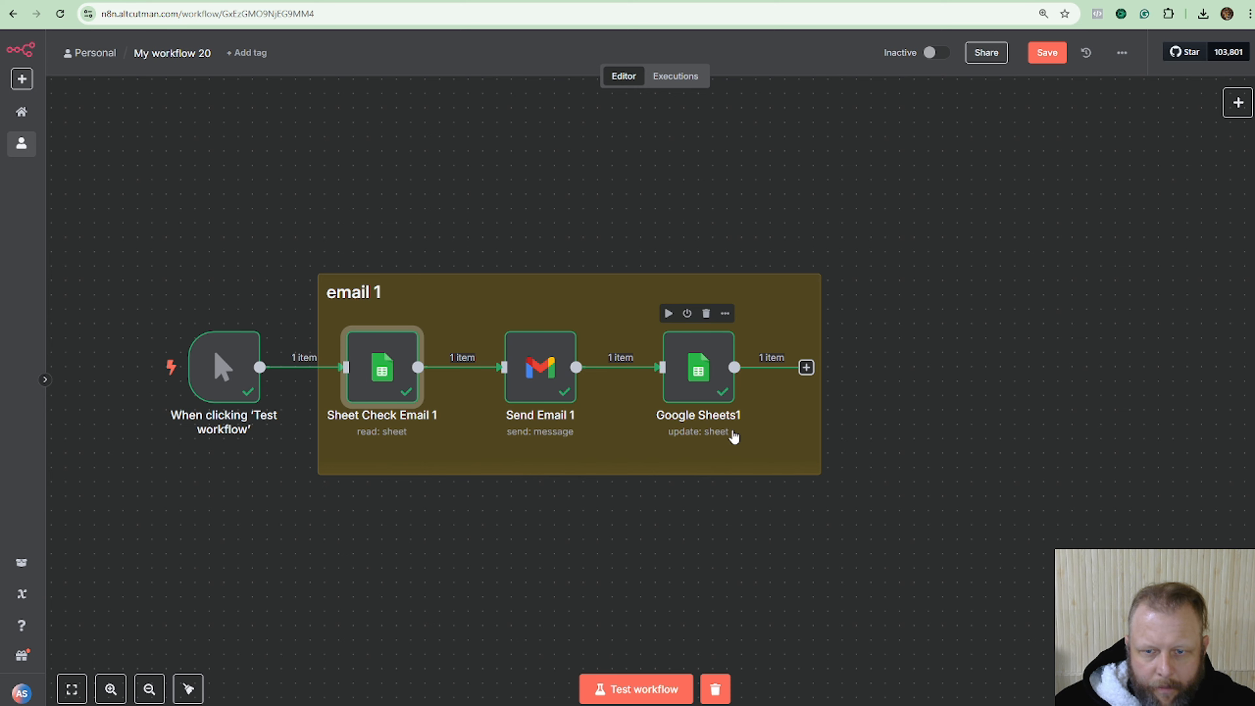
Rename Google Sheets1 to 'Sheet Update Email 2' and narrow the note to fit the nodes.
right_click(708, 432)
click(794, 500)
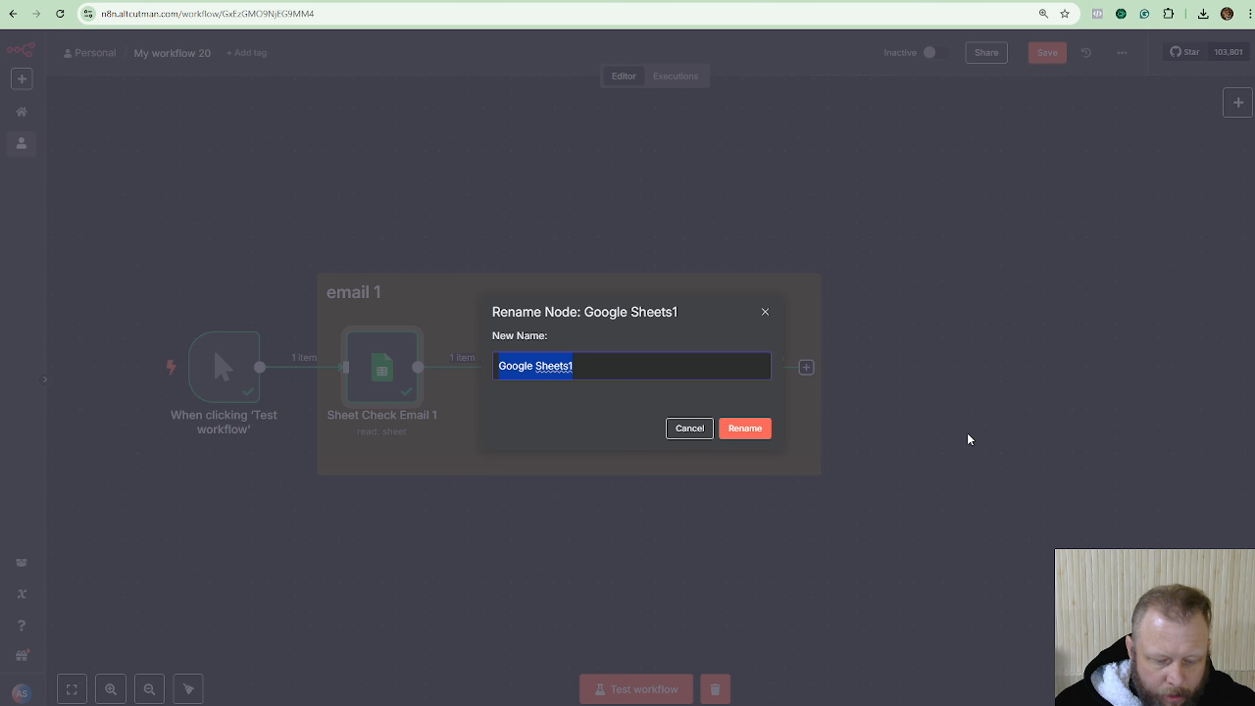
text(Sheet)
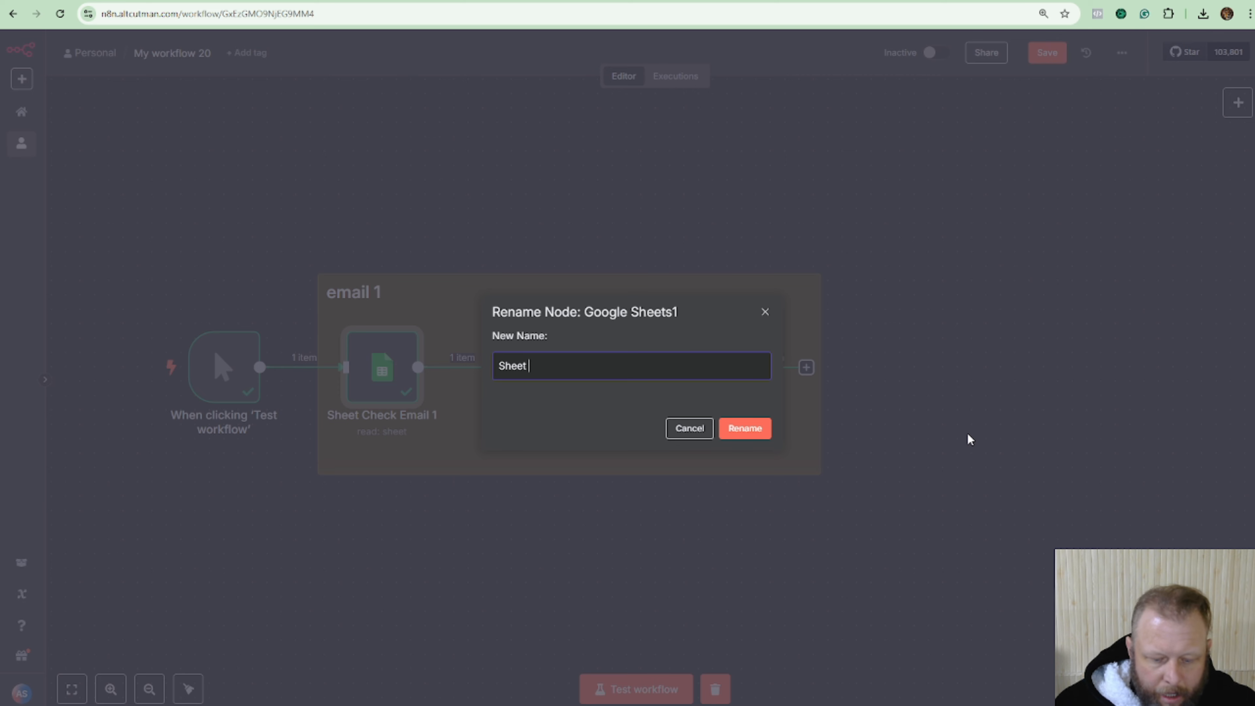
text( Update Email 2)
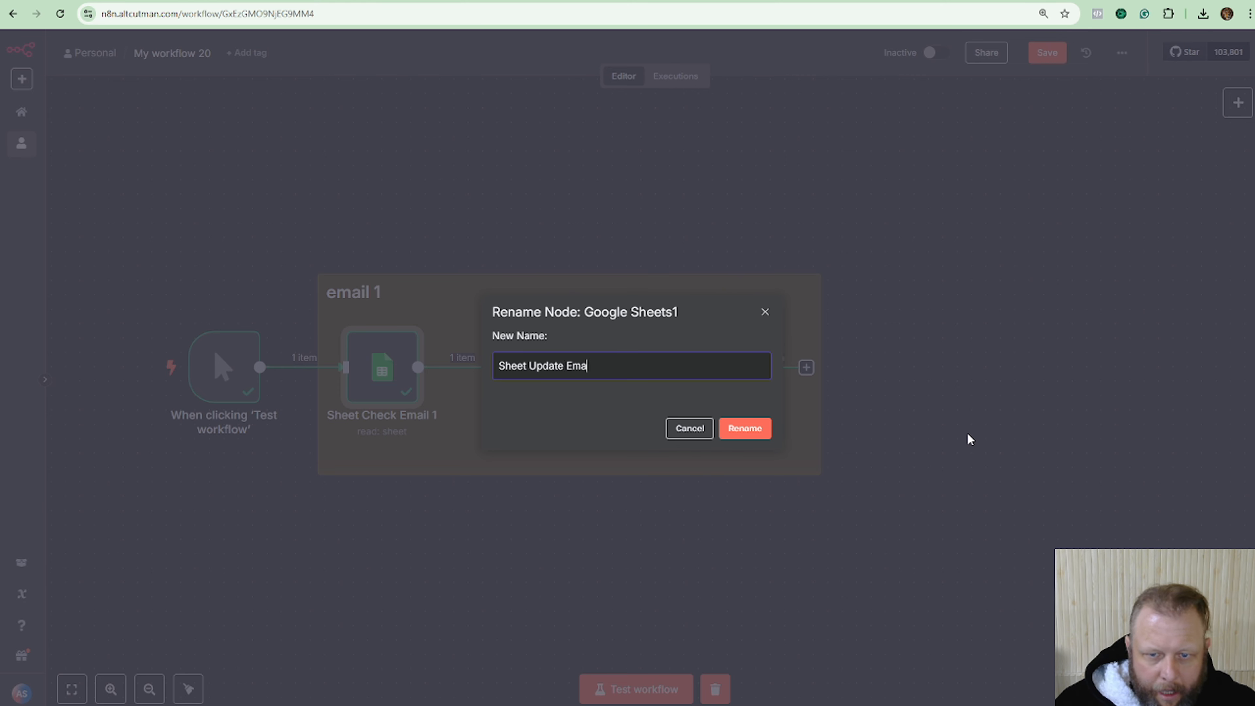
click(749, 429)
drag(820, 410, 775, 406)
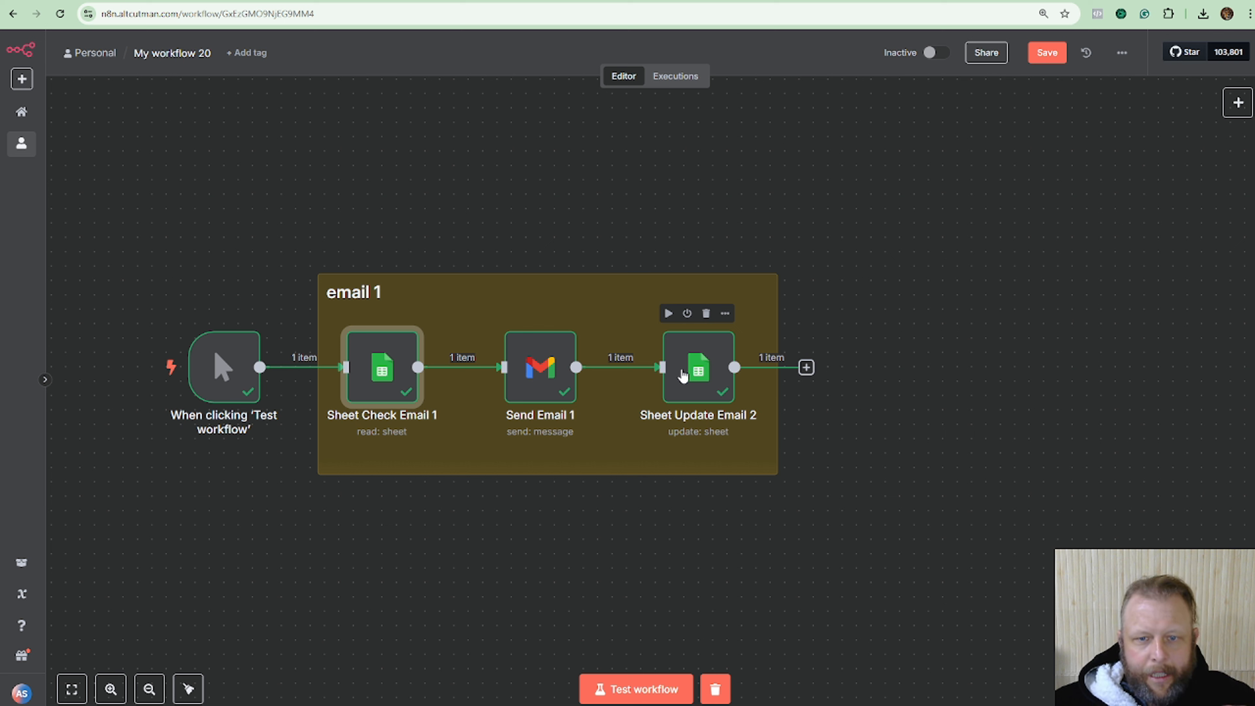
Copy the email 1 note with its three nodes and place the duplicate right of the original.
drag(278, 168, 881, 544)
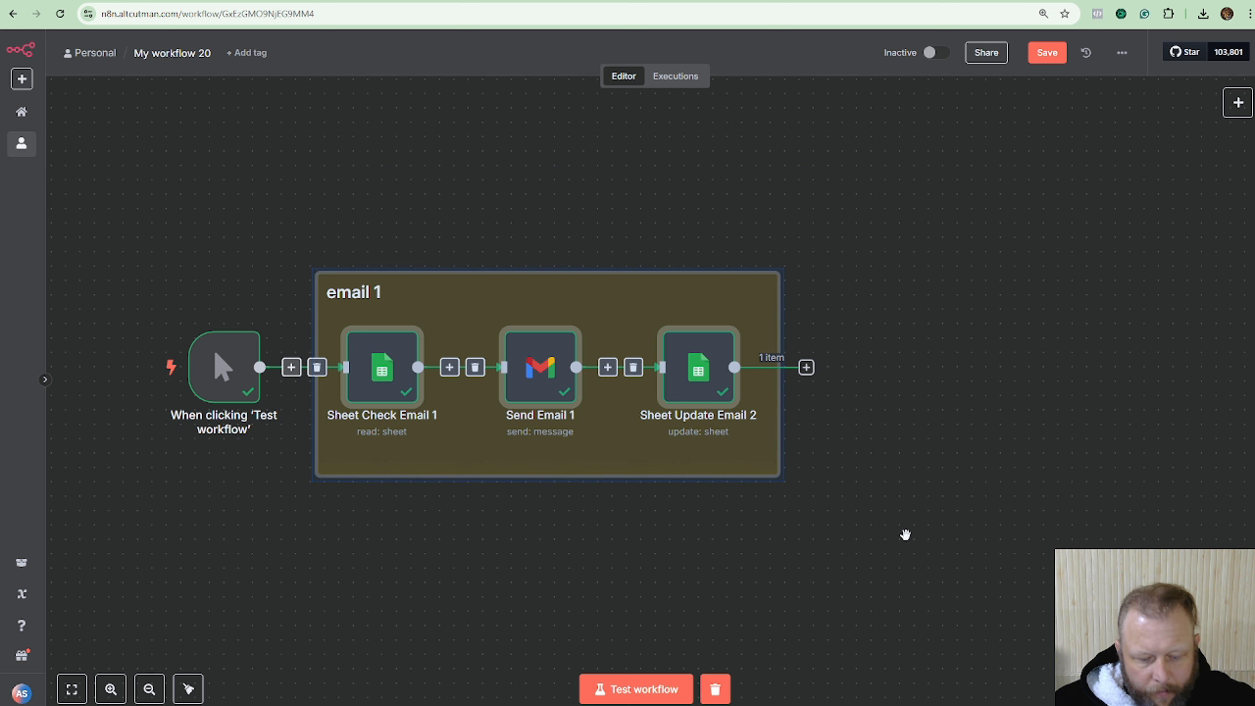
key(ctrl+c)
key(ctrl+v)
drag(949, 289, 1048, 322)
Connect Sheet Update Email 2's output to the copy's Sheet Check Email node.
click(911, 615)
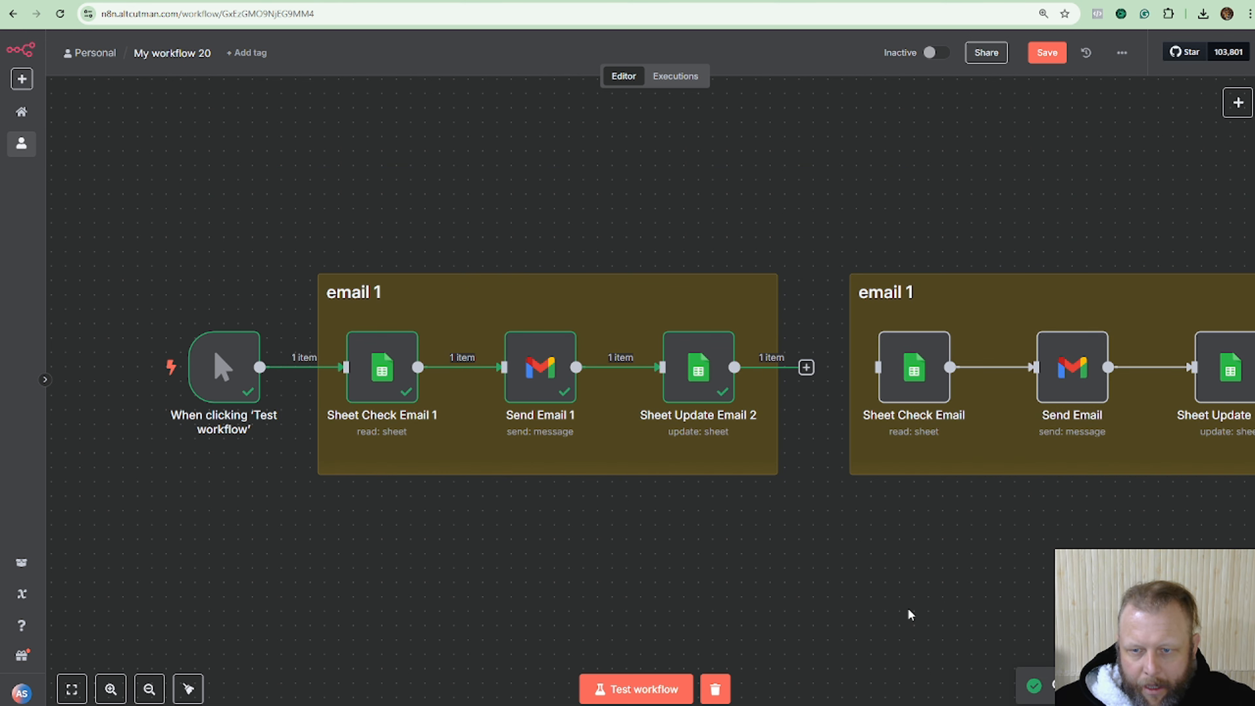
drag(995, 591, 732, 574)
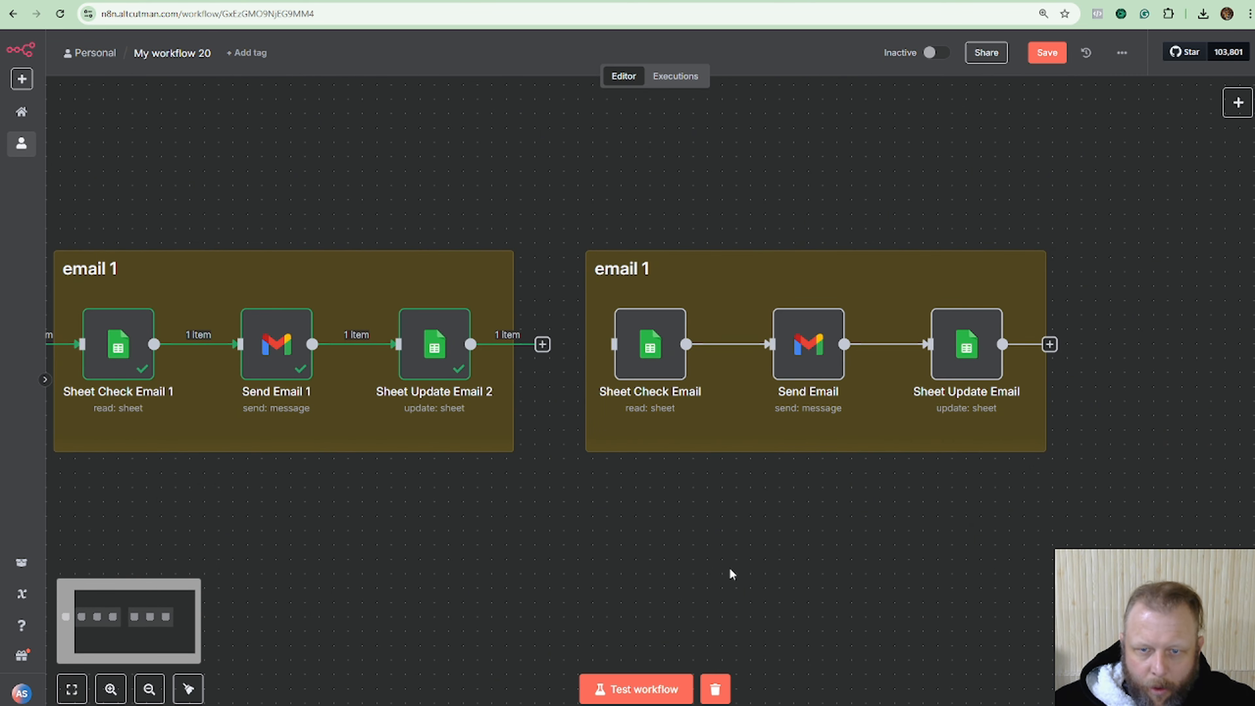
drag(541, 344, 599, 353)
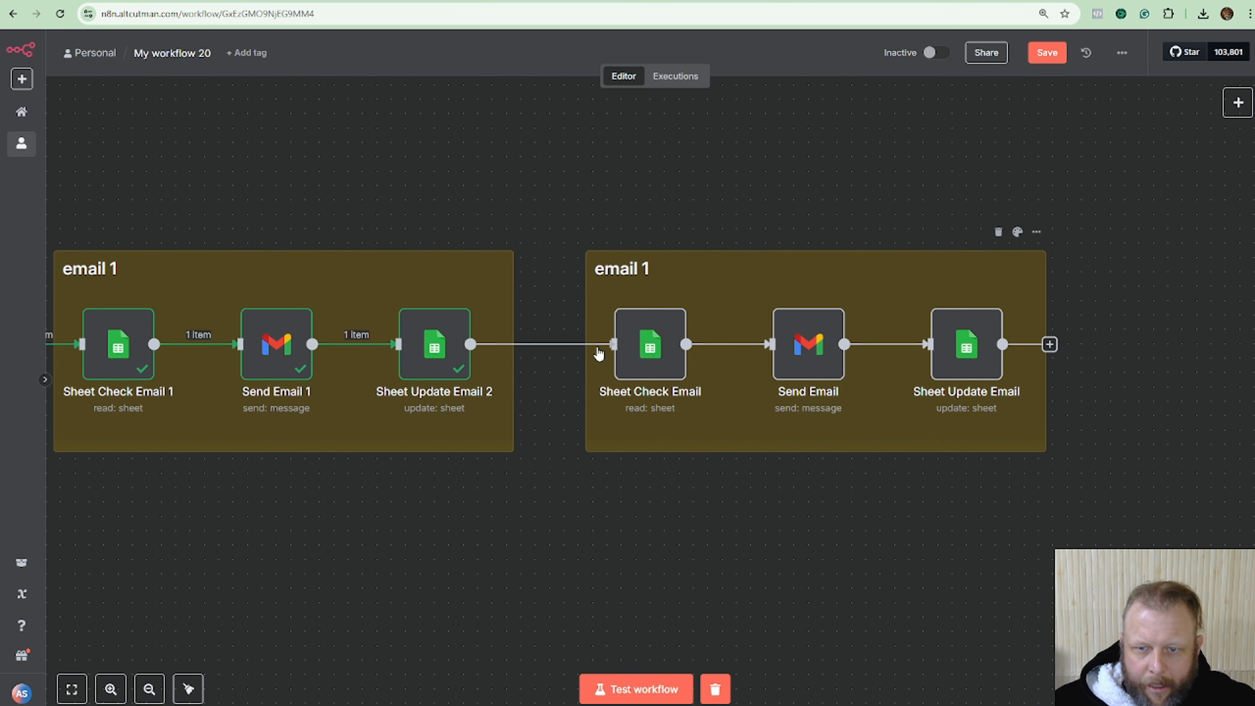
Test the copied Sheet Check Email node and confirm it returns row 3, FreshCut Pros, Status No.
double_click(650, 347)
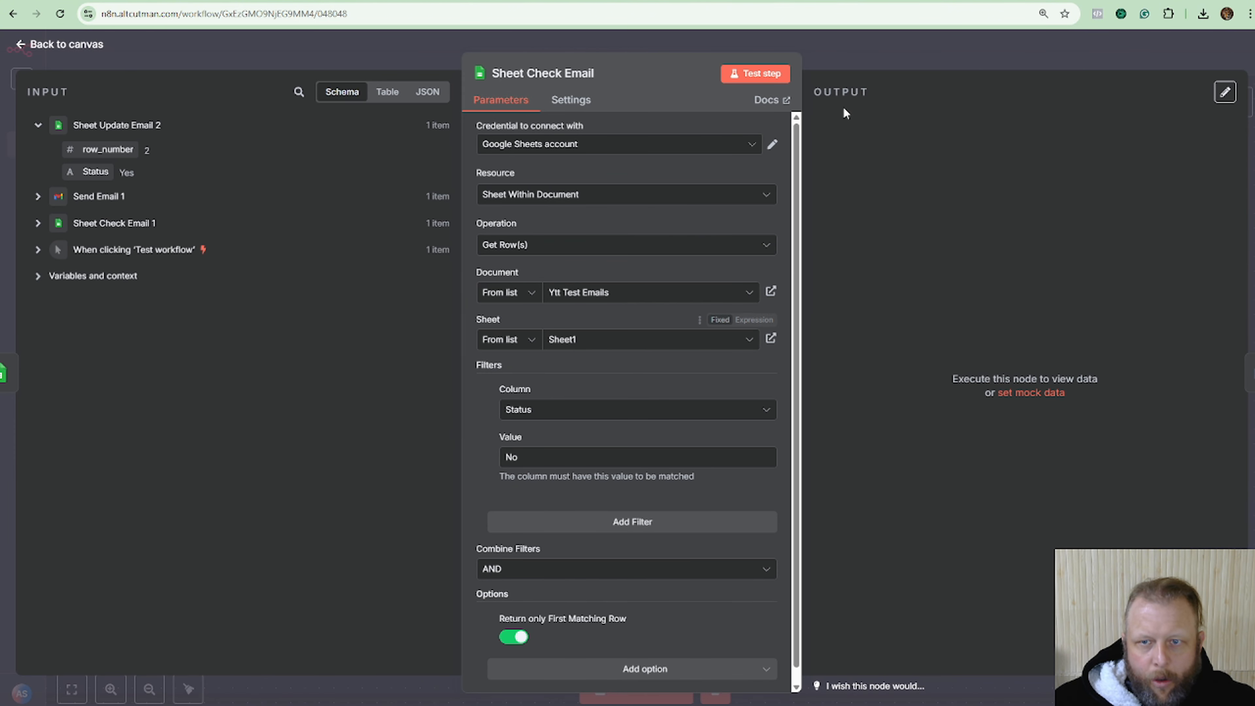
click(771, 77)
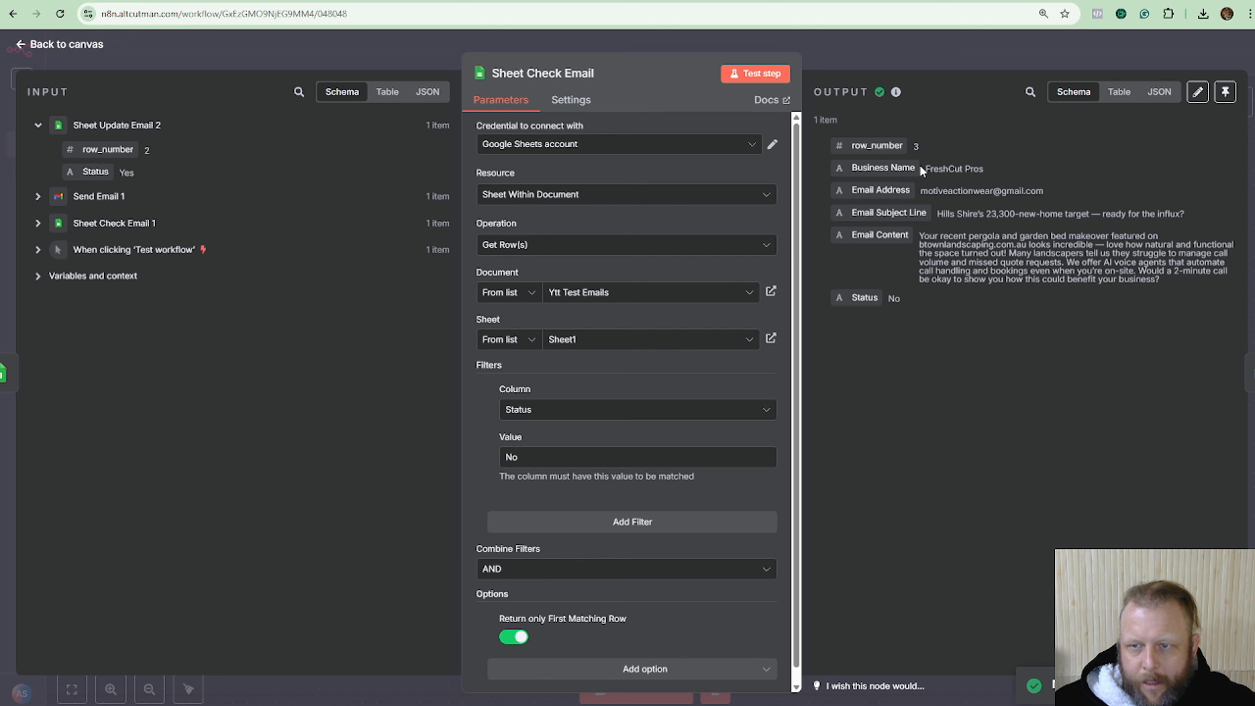
drag(921, 166, 986, 170)
click(229, 1)
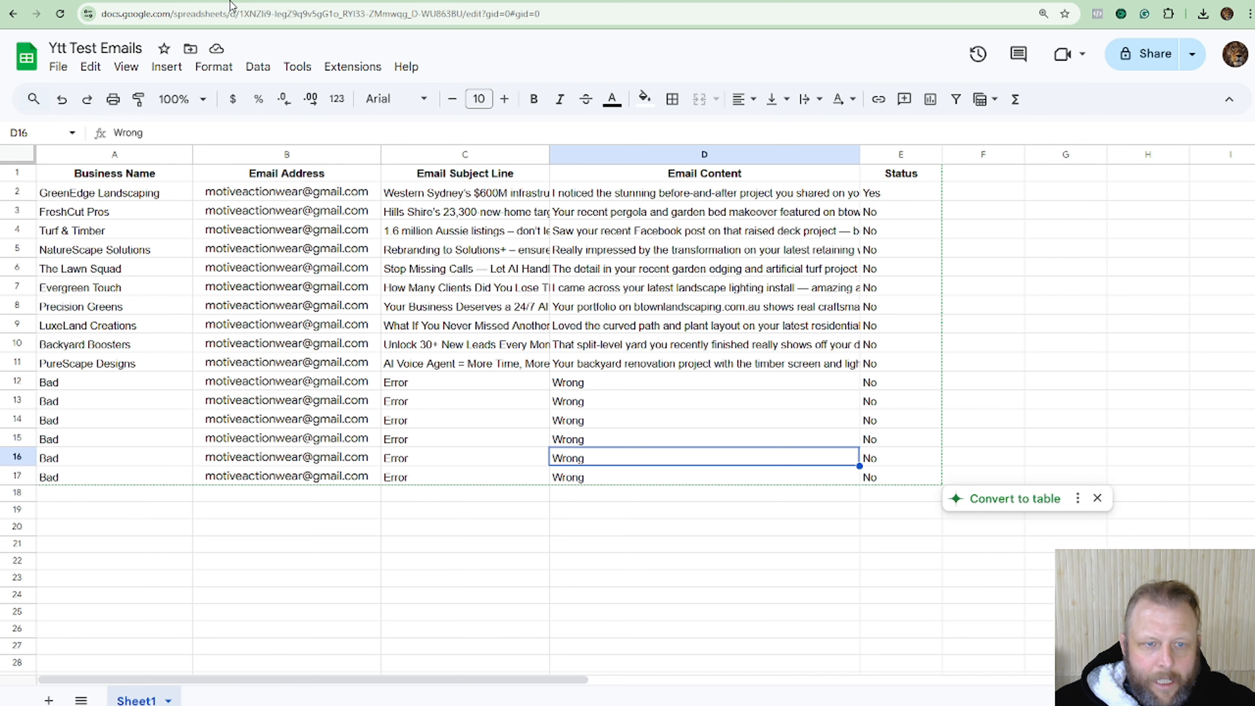
click(394, 2)
click(862, 61)
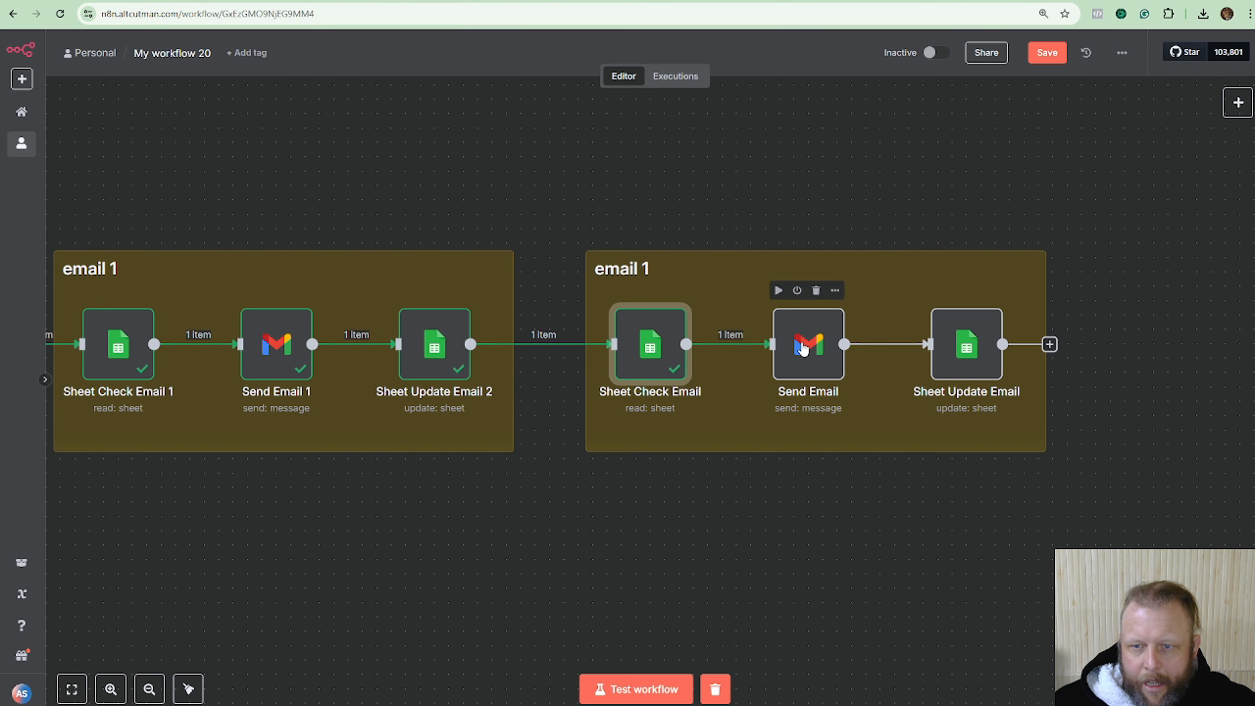
Delete the copied Send Email node and add a Microsoft Outlook 'Send a message' node.
click(817, 294)
click(823, 344)
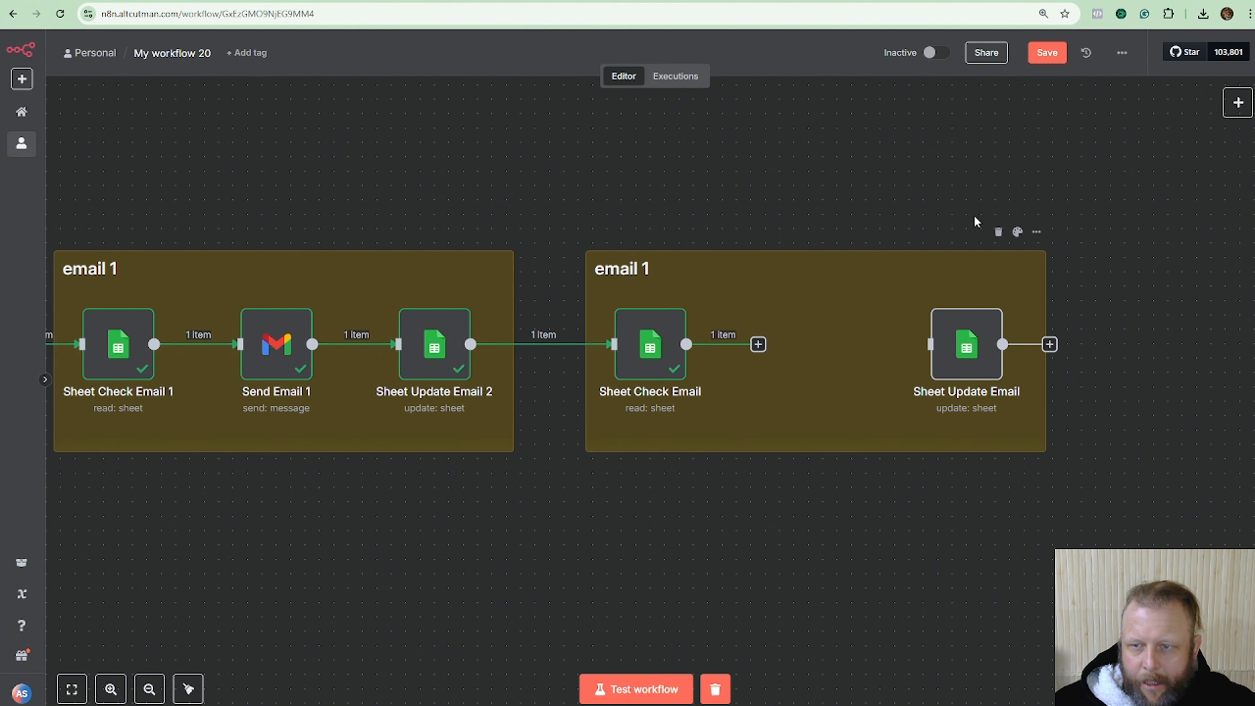
click(1237, 102)
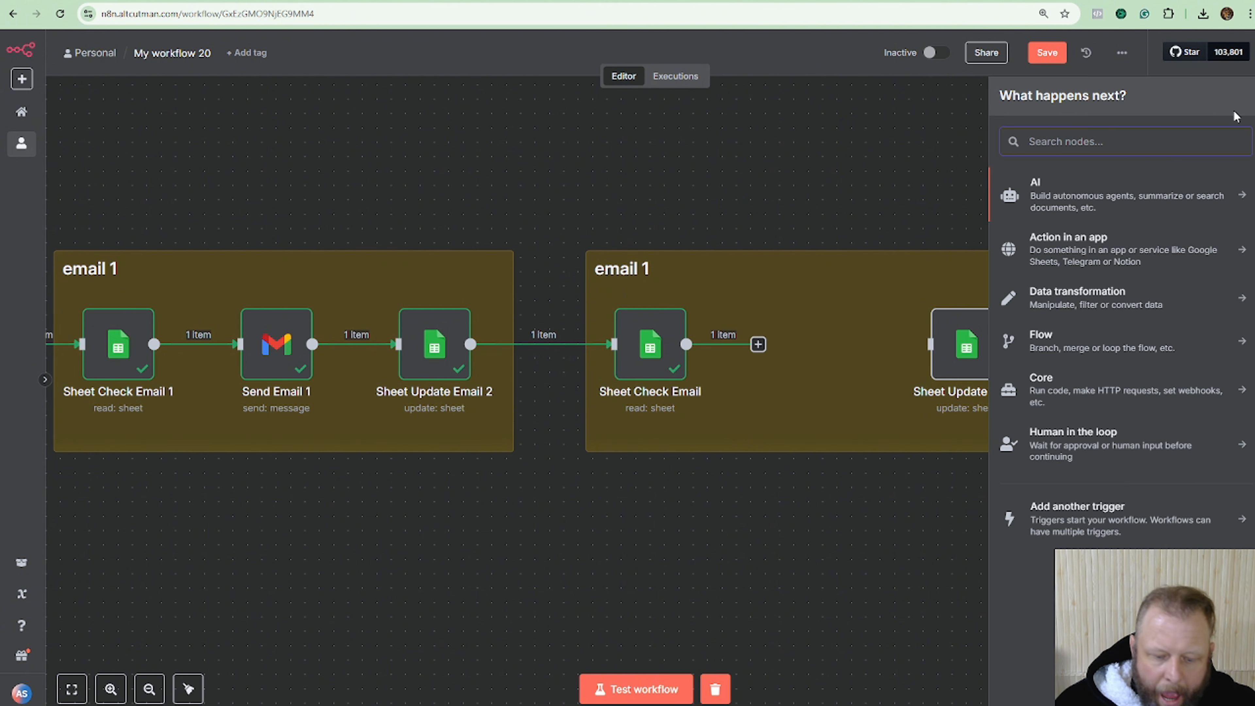
text(outl)
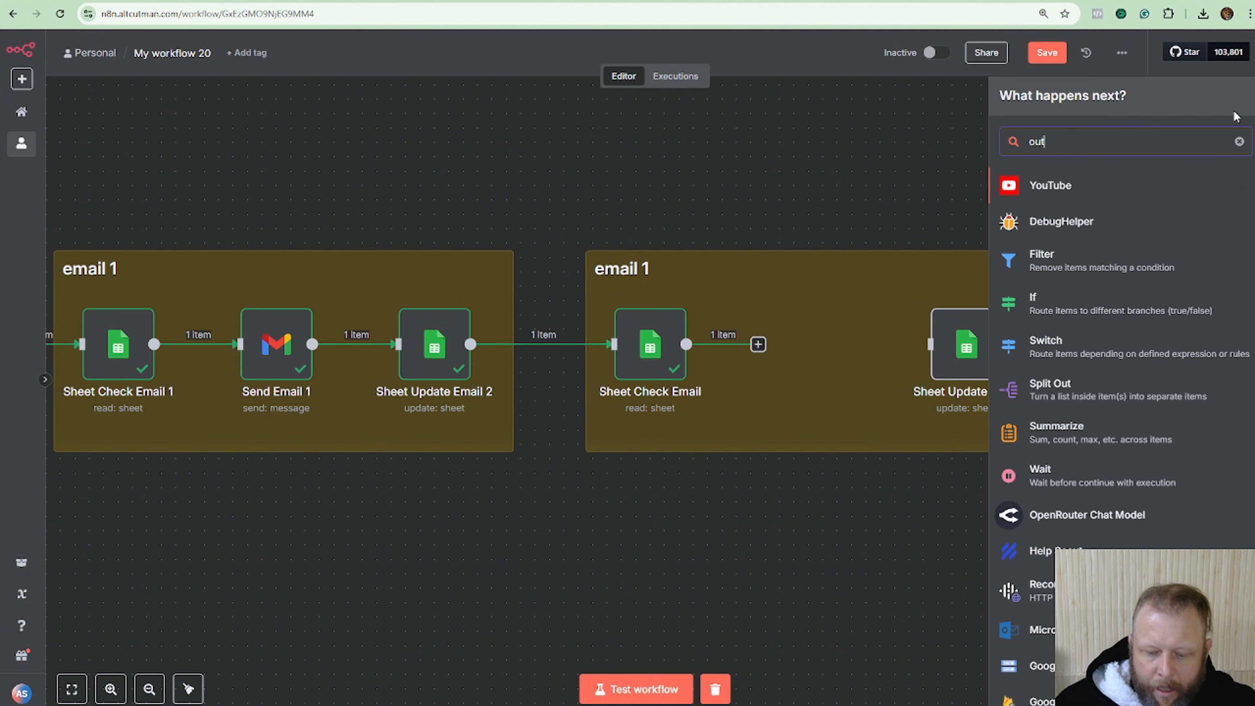
key(BackSpace)
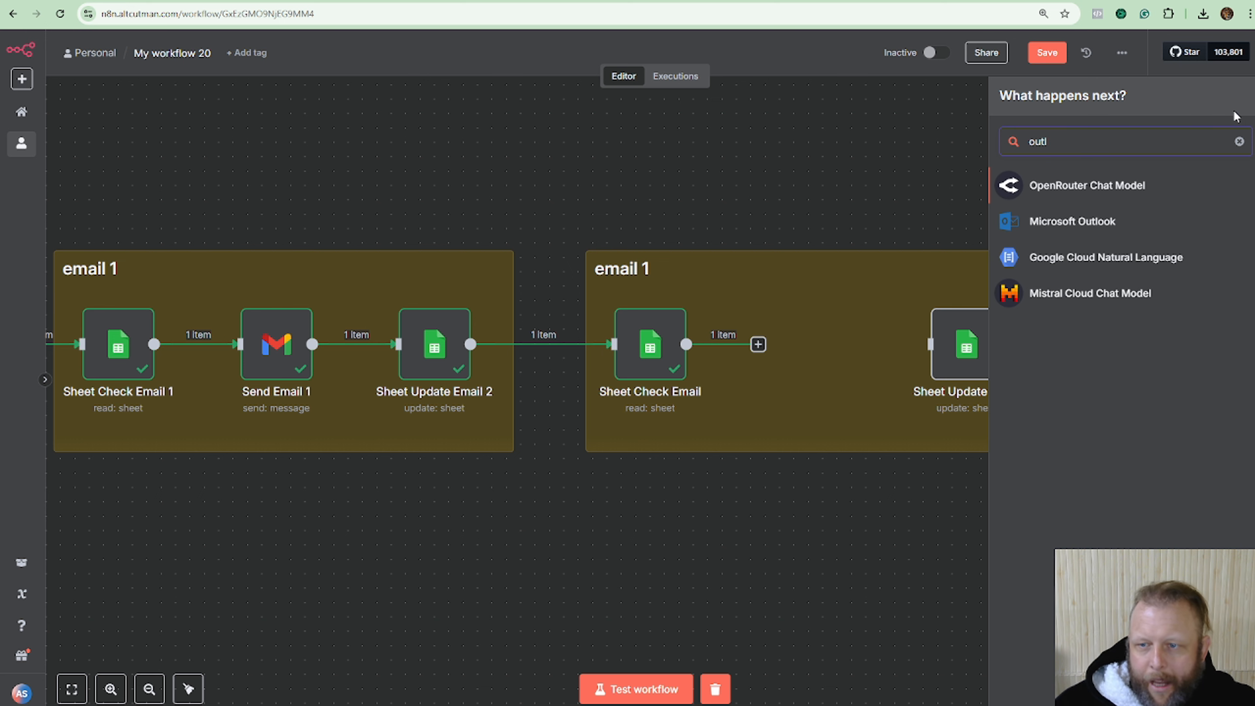
click(1104, 221)
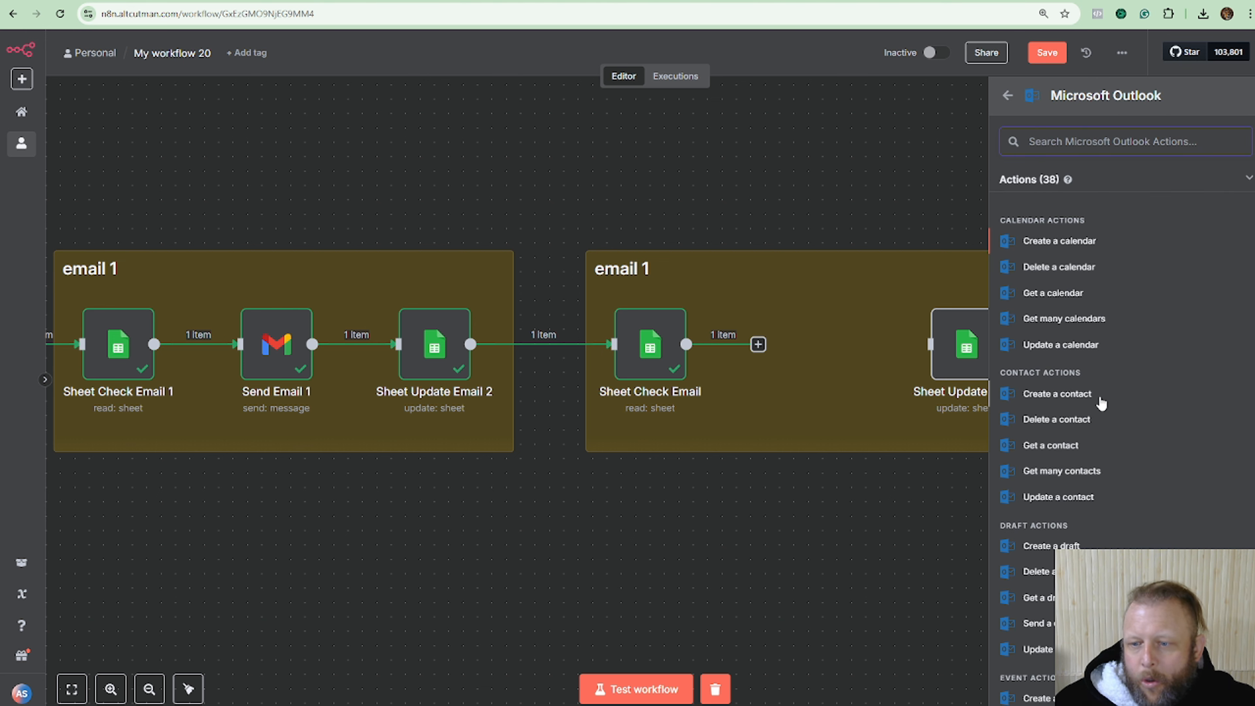
scroll(1109, 421, down, 2)
scroll(1109, 421, down, 8)
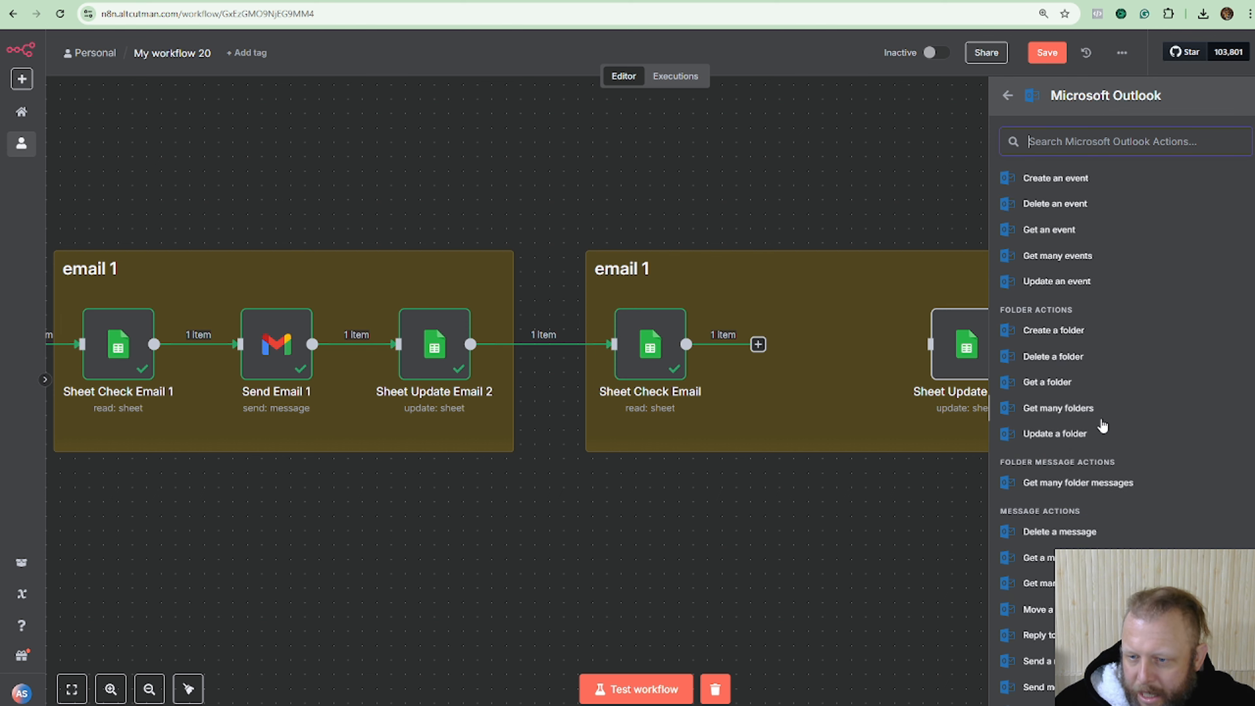
scroll(1102, 426, down, 2)
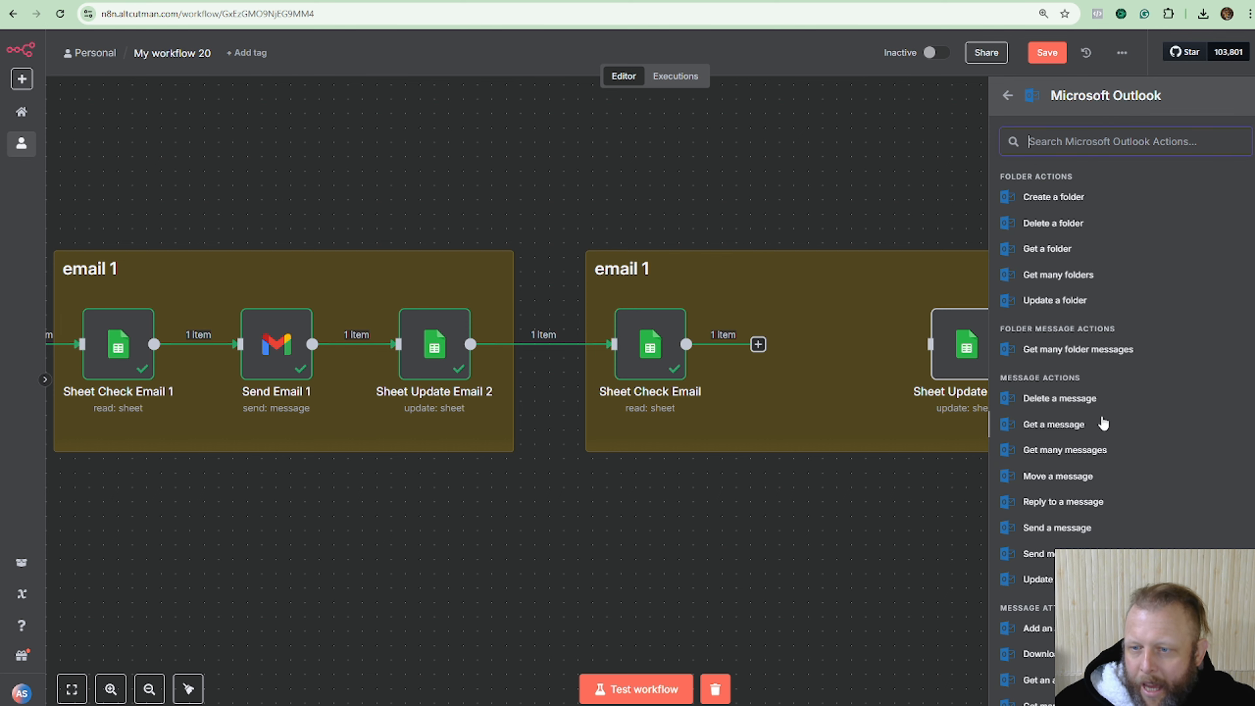
click(1087, 528)
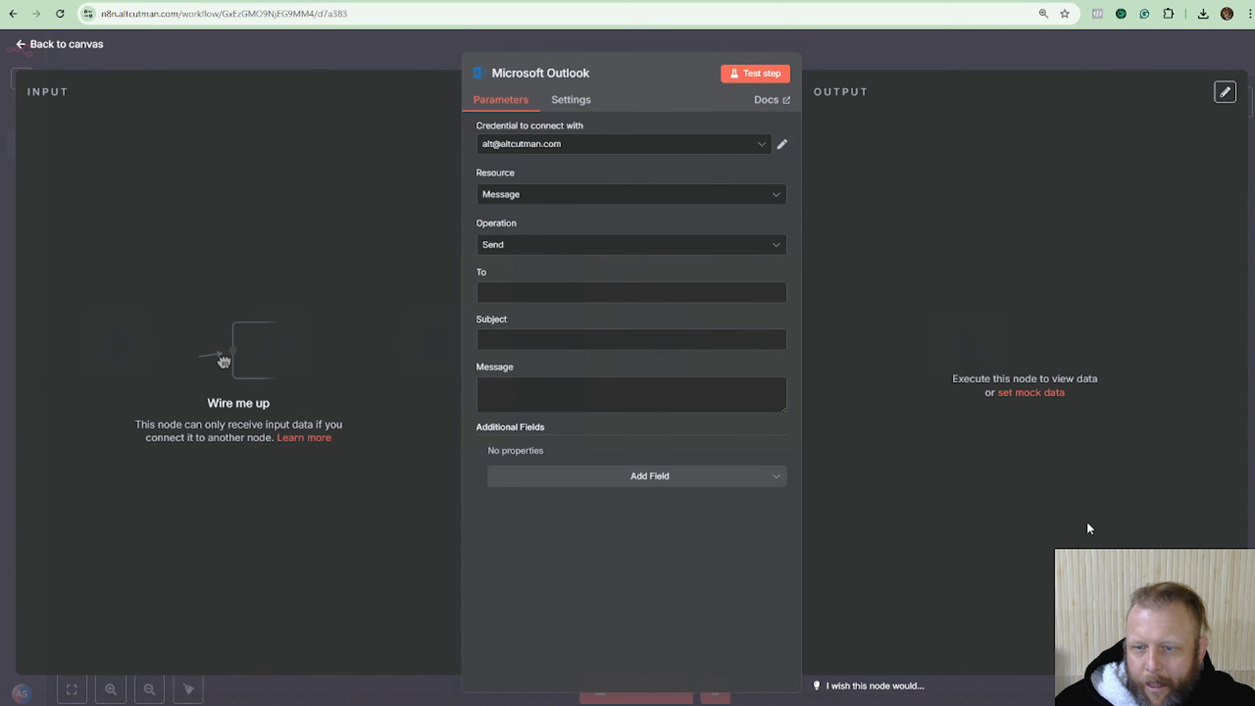
click(897, 60)
Place the Outlook node in the second group and connect Sheet Check Email's output to it.
drag(679, 618, 779, 487)
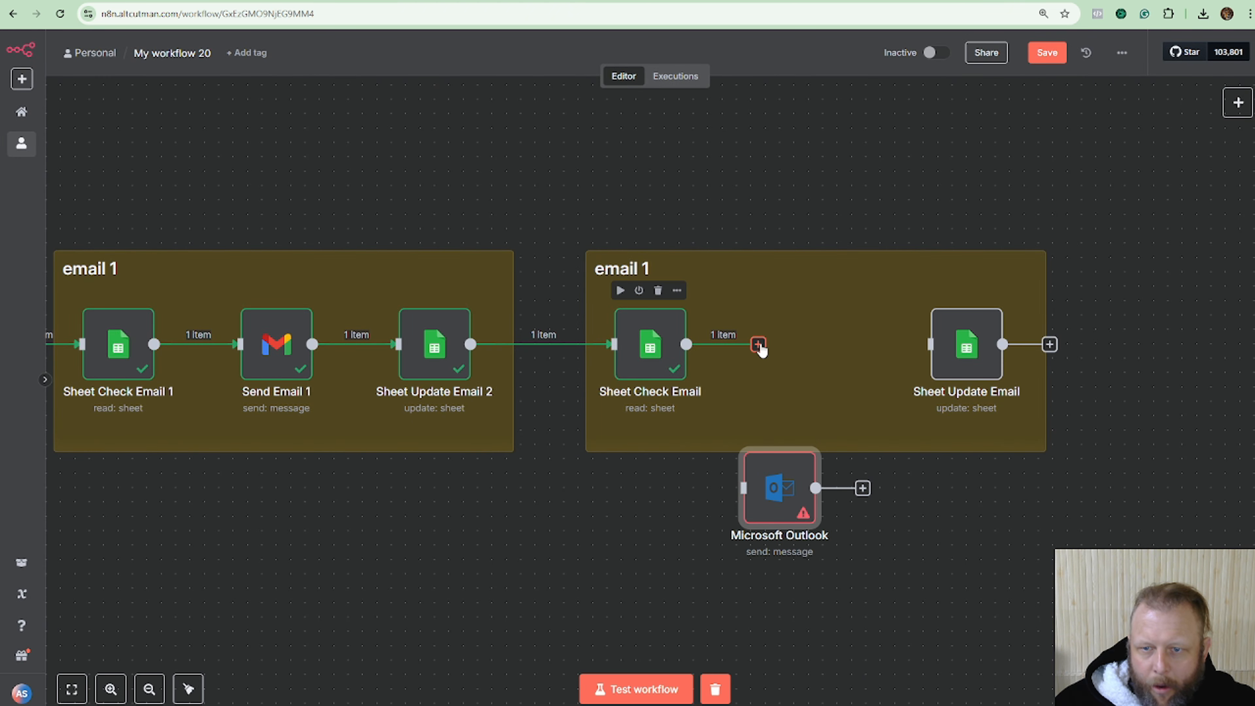
drag(758, 344, 931, 345)
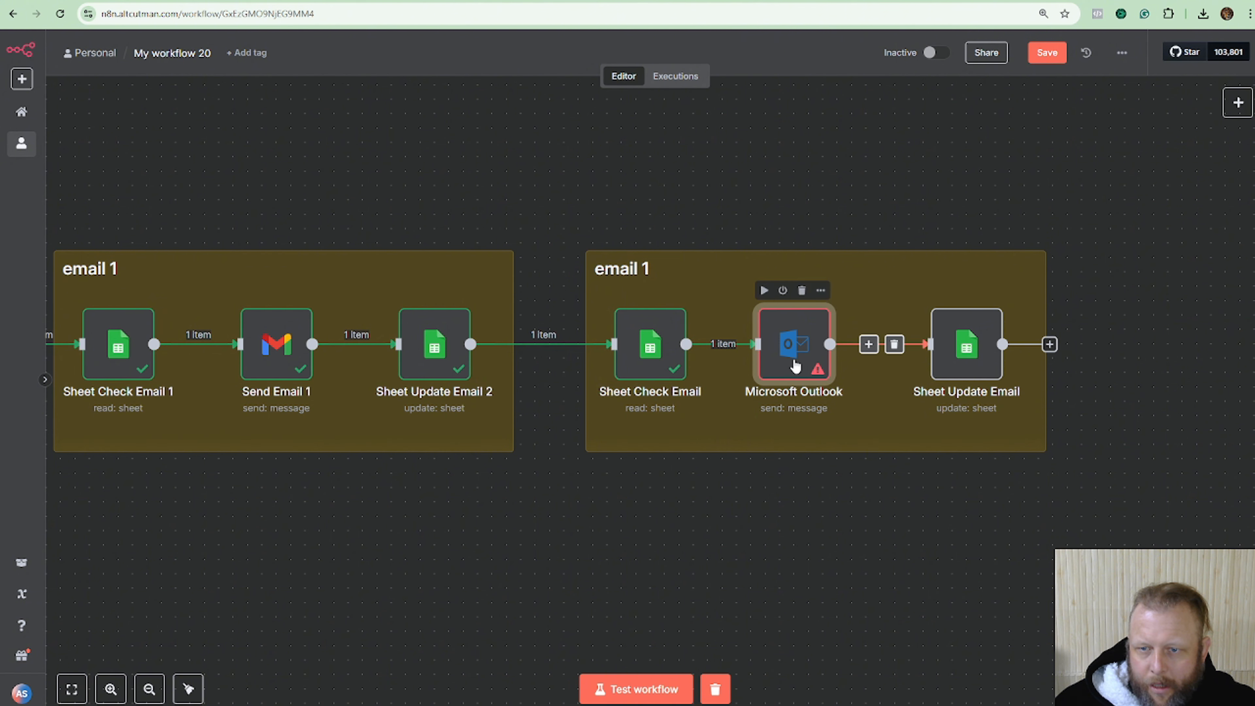
drag(795, 365, 814, 360)
double_click(814, 355)
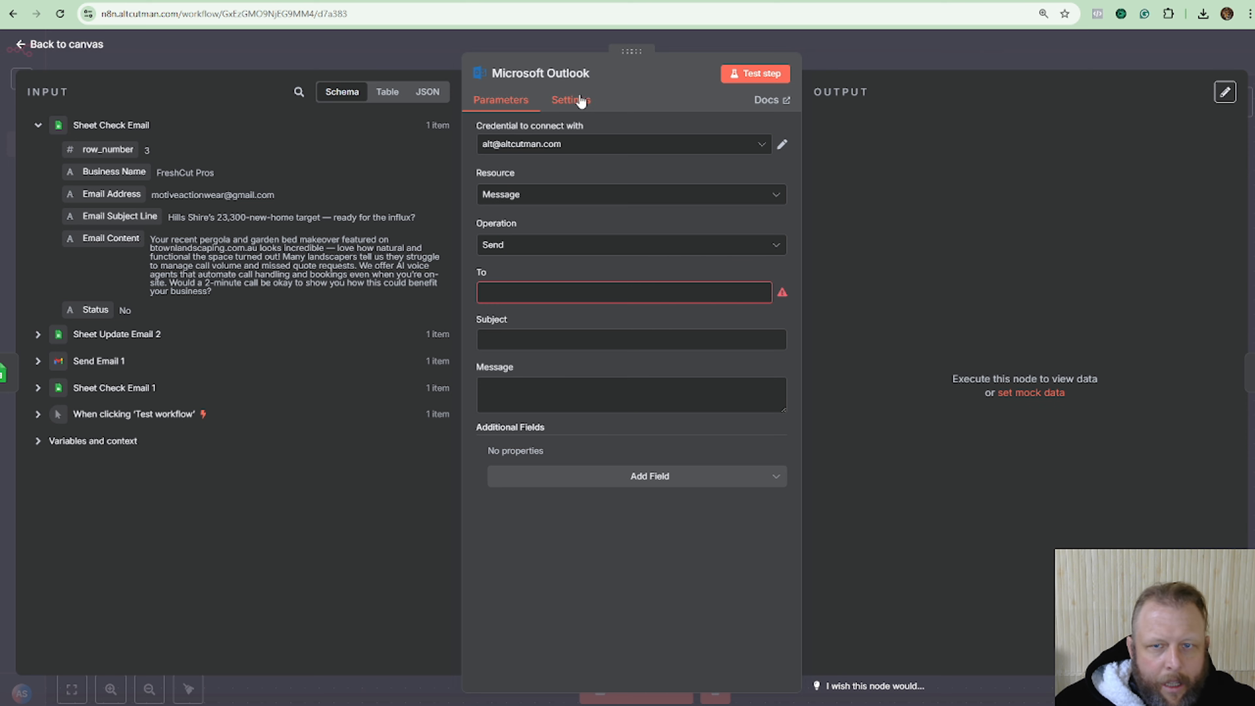
click(910, 55)
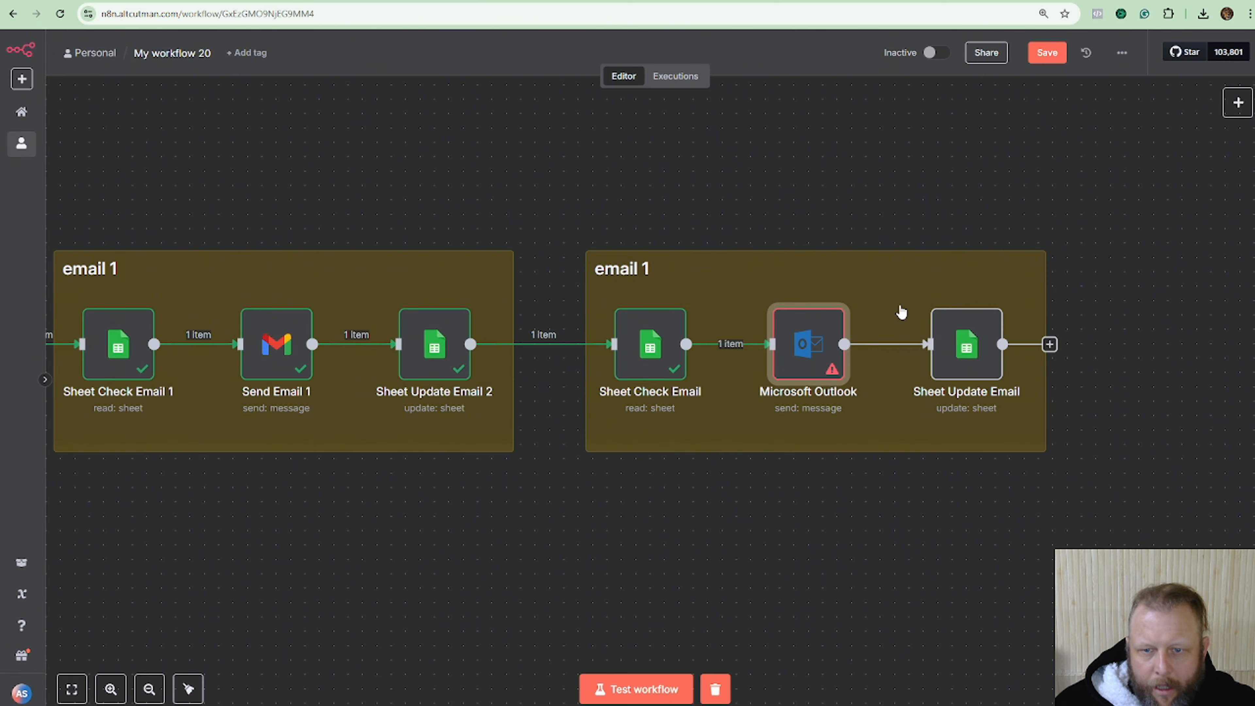
Rename the second group's Sheet Check Email to 'Sheet Check Email 2' and the Outlook node to 'Send Email 2'.
click(657, 398)
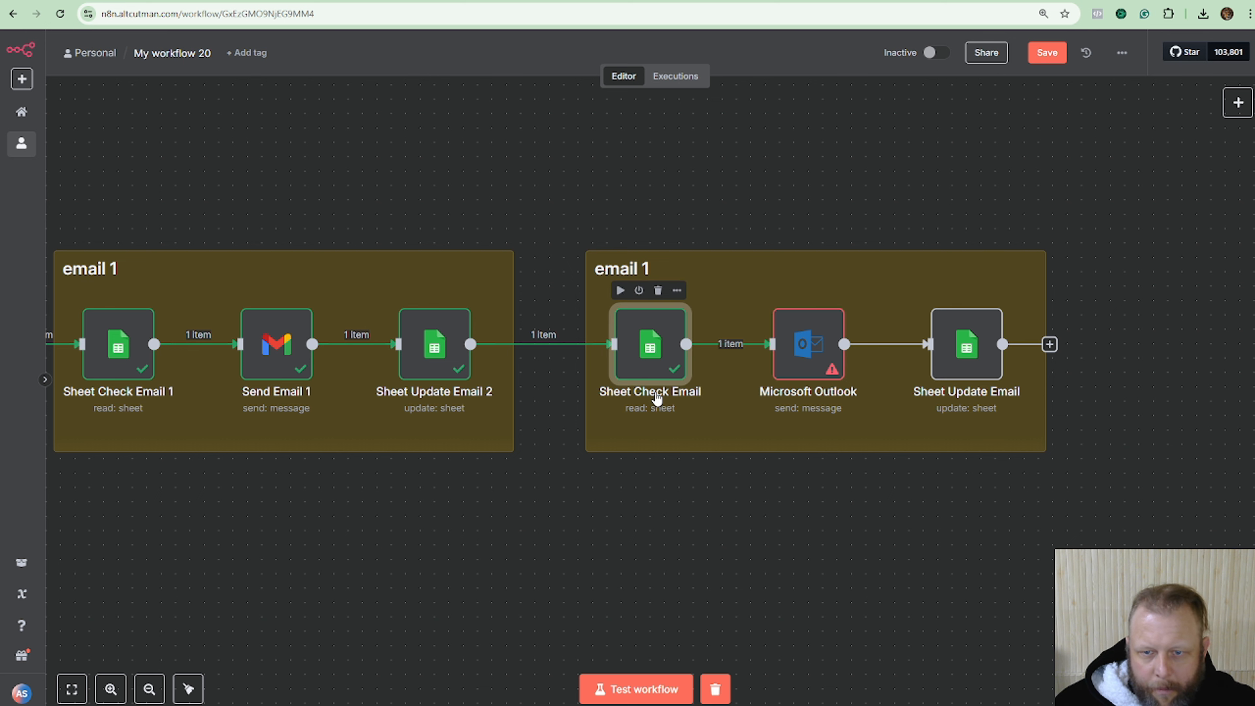
right_click(655, 400)
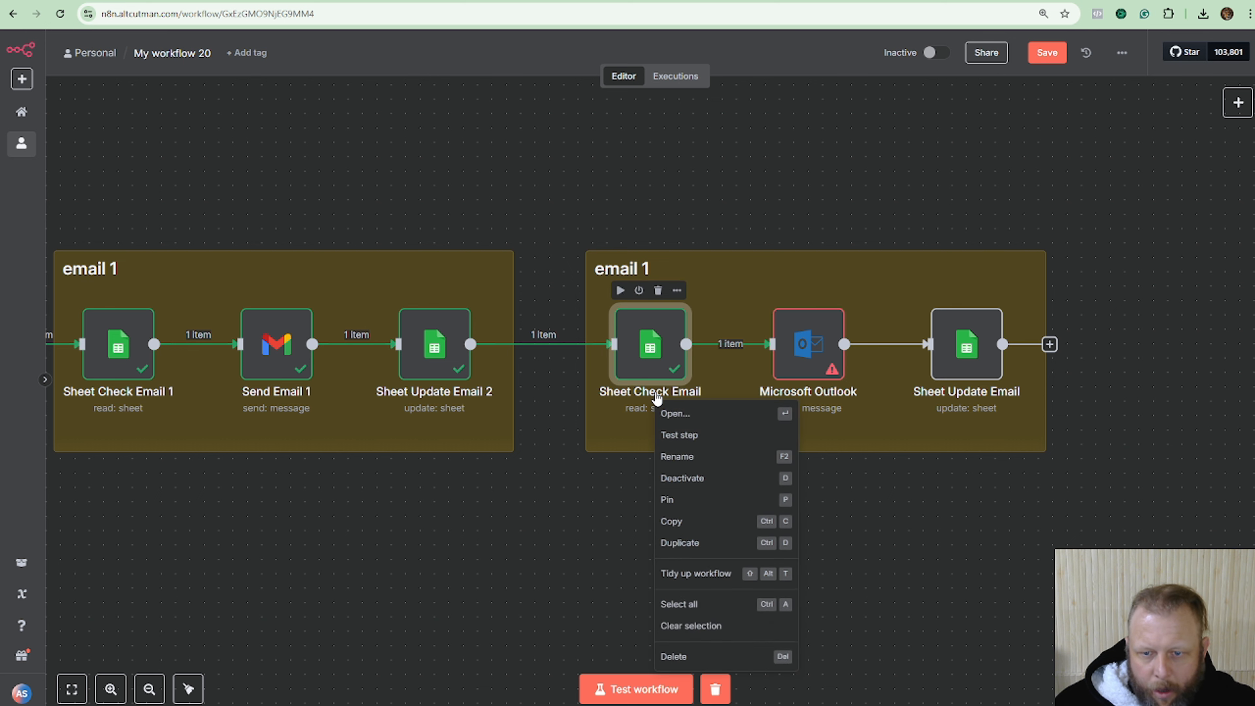
click(715, 455)
click(636, 367)
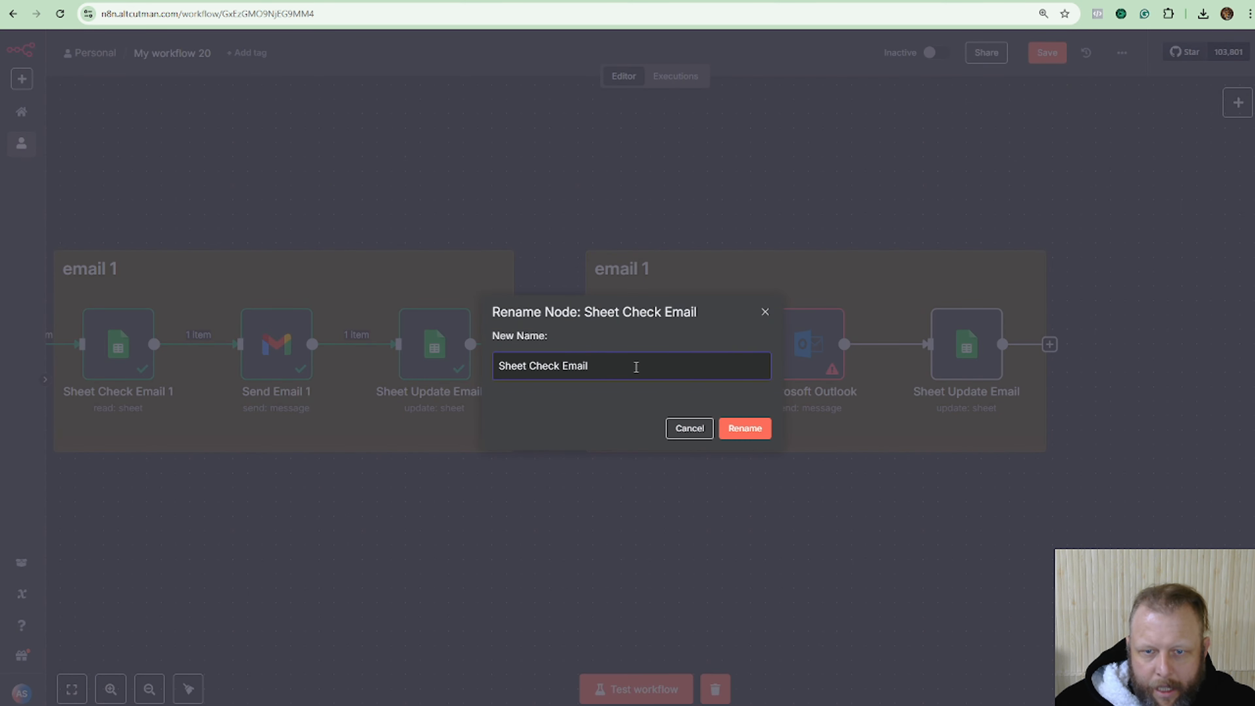
text(2)
click(756, 433)
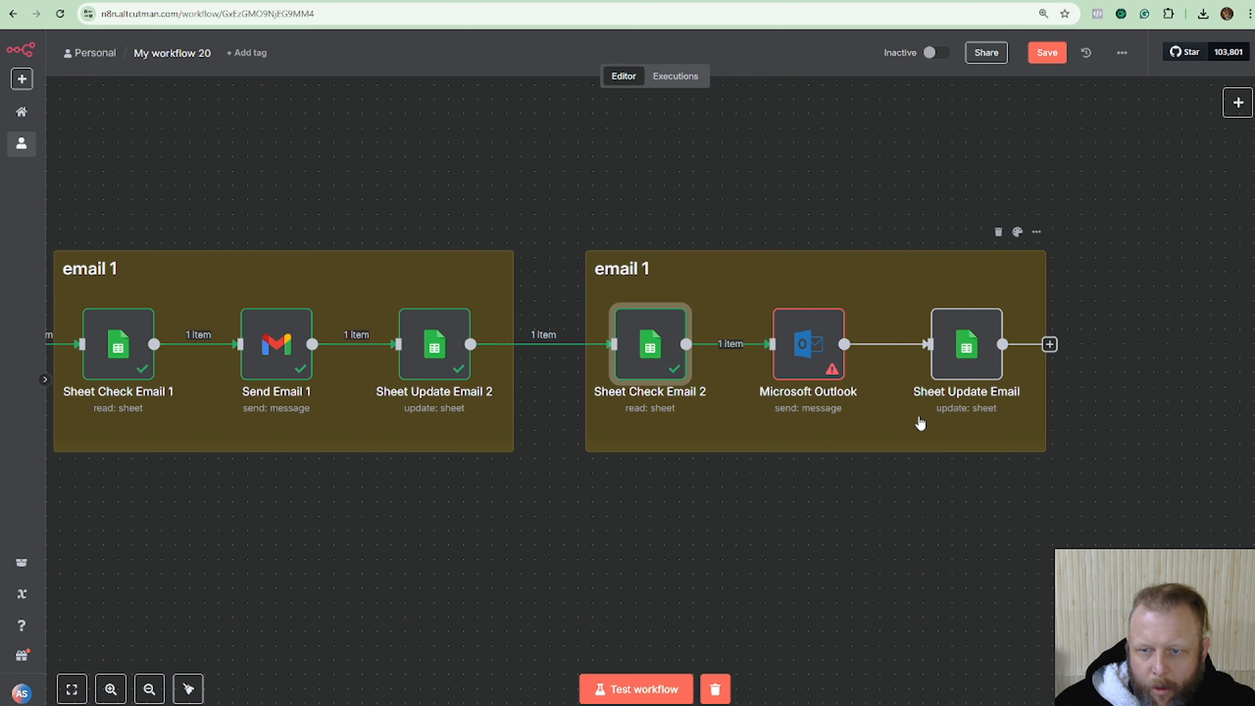
right_click(807, 404)
click(869, 460)
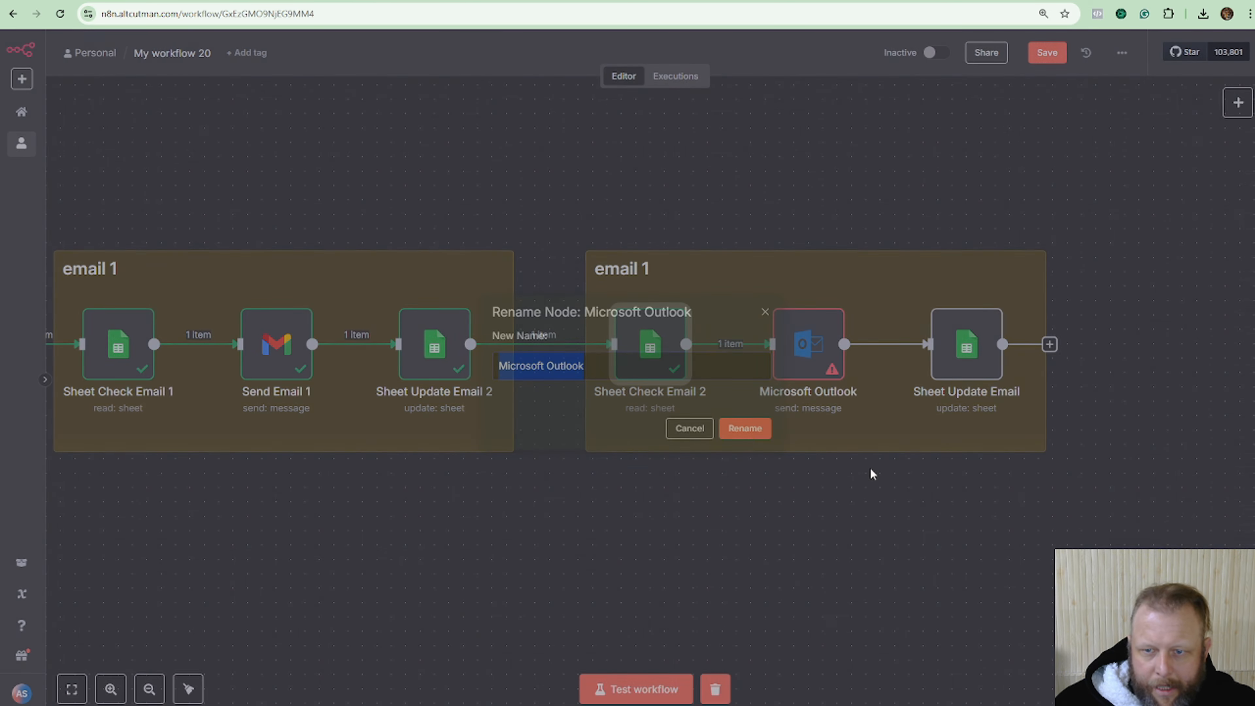
text(Send E)
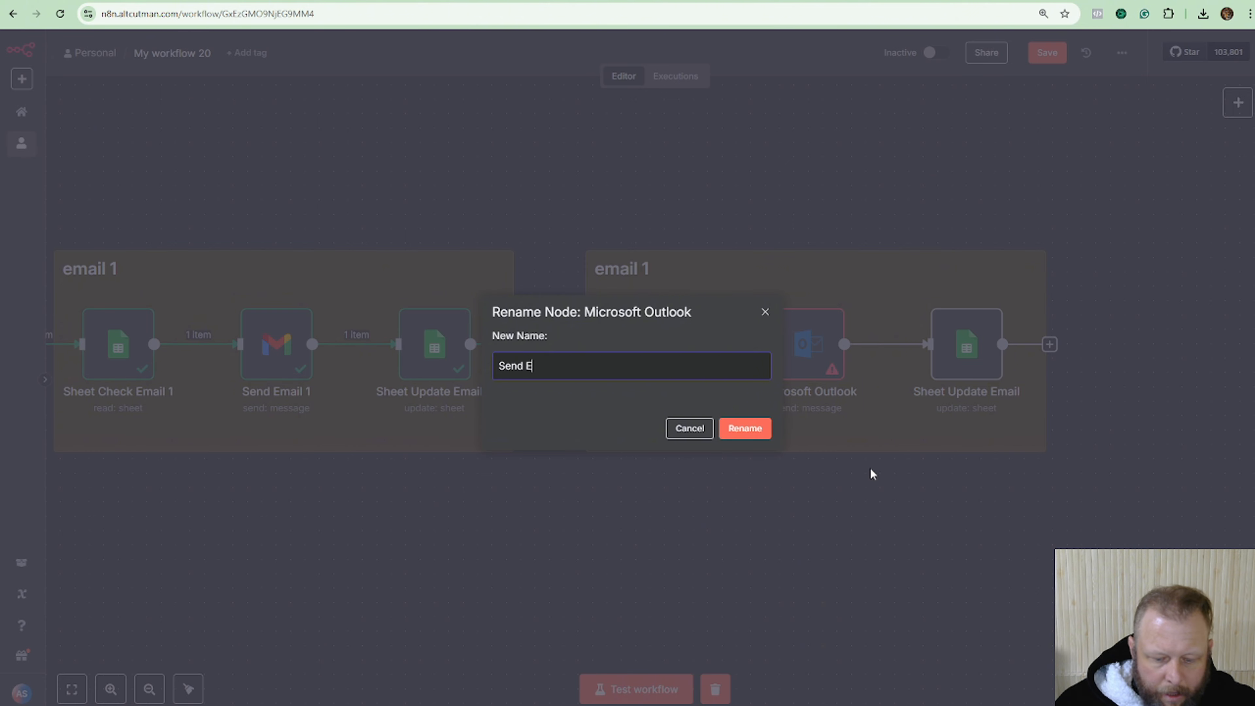
text(mail 2)
click(744, 428)
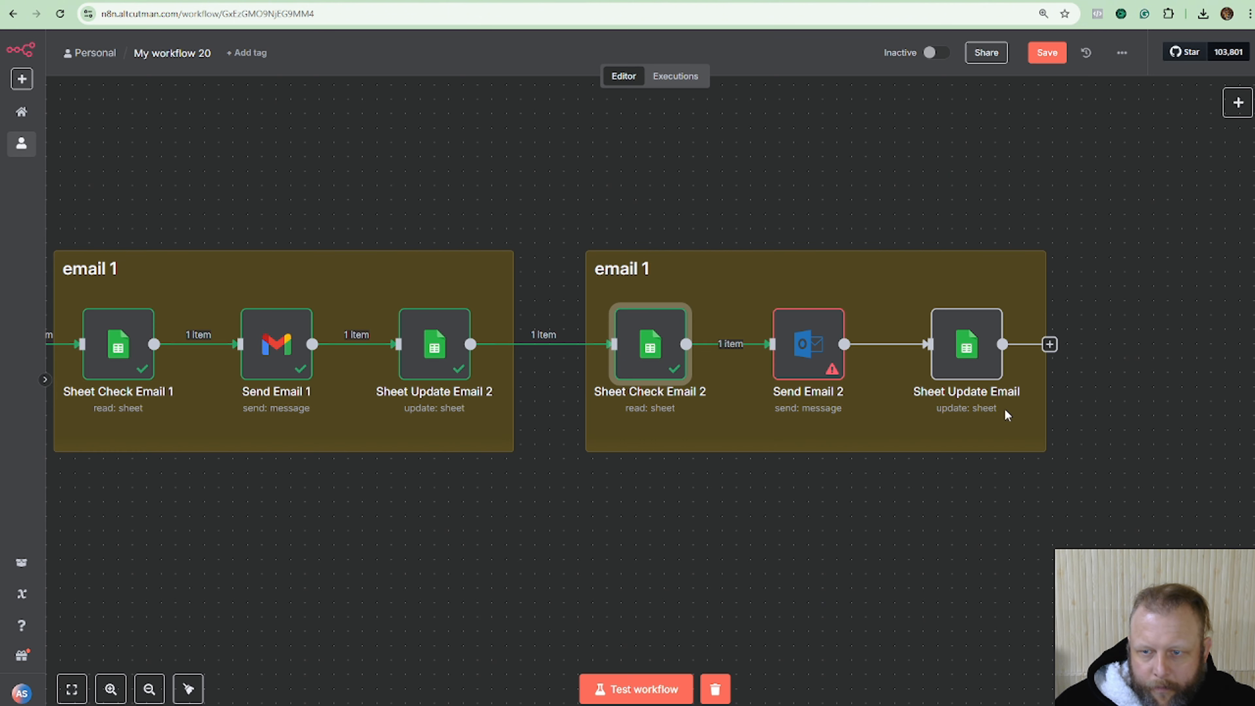
Rename the second group's sheet update node to 'Sheet Update Email 3'.
right_click(969, 402)
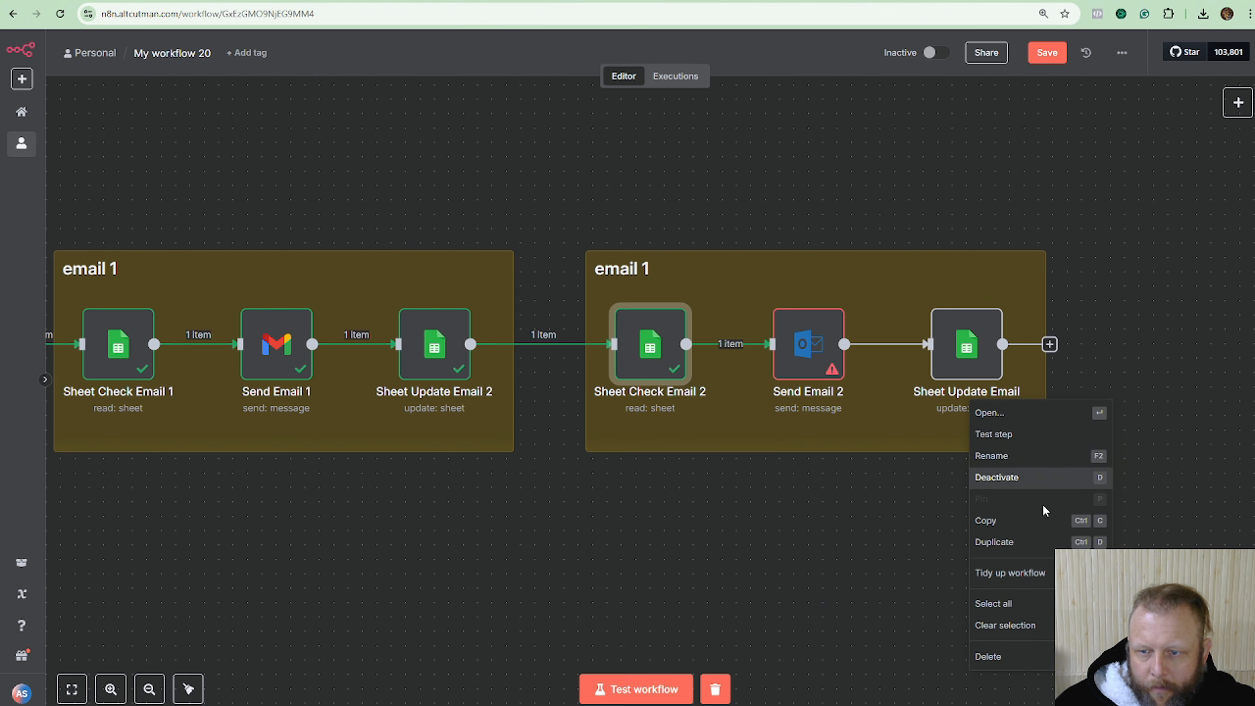
click(1030, 468)
text(Update Email 2)
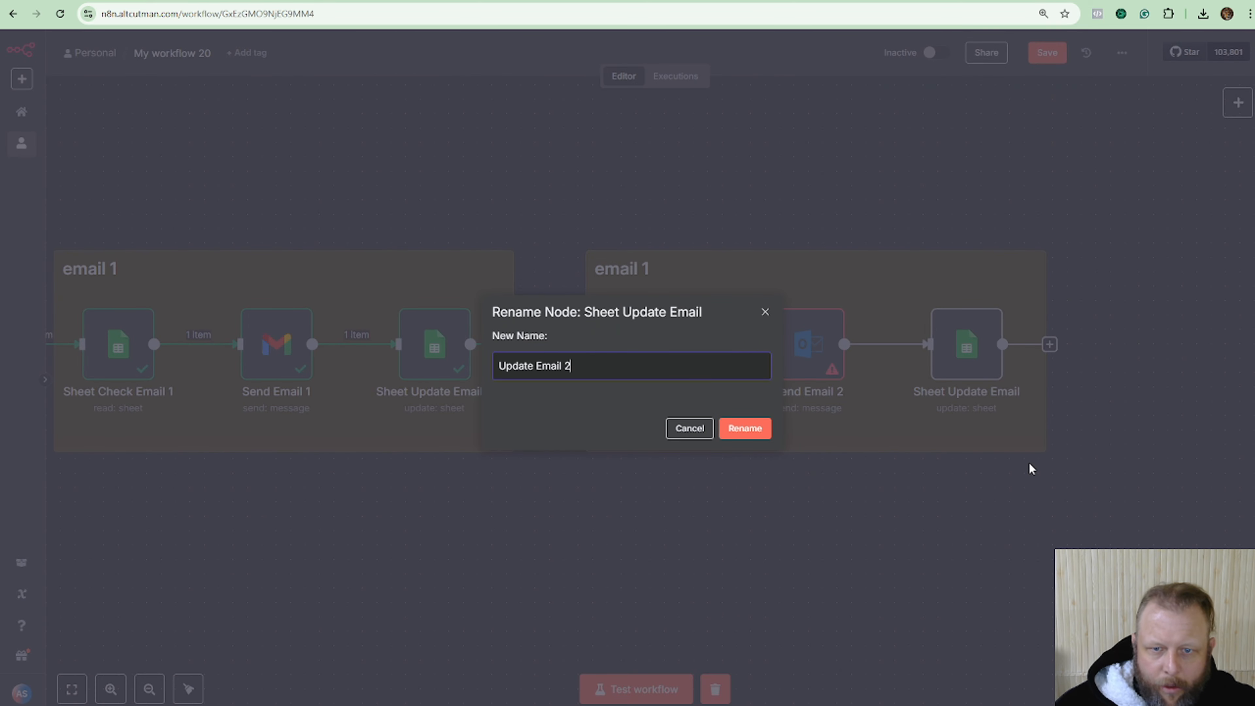
click(500, 366)
text(Sheet)
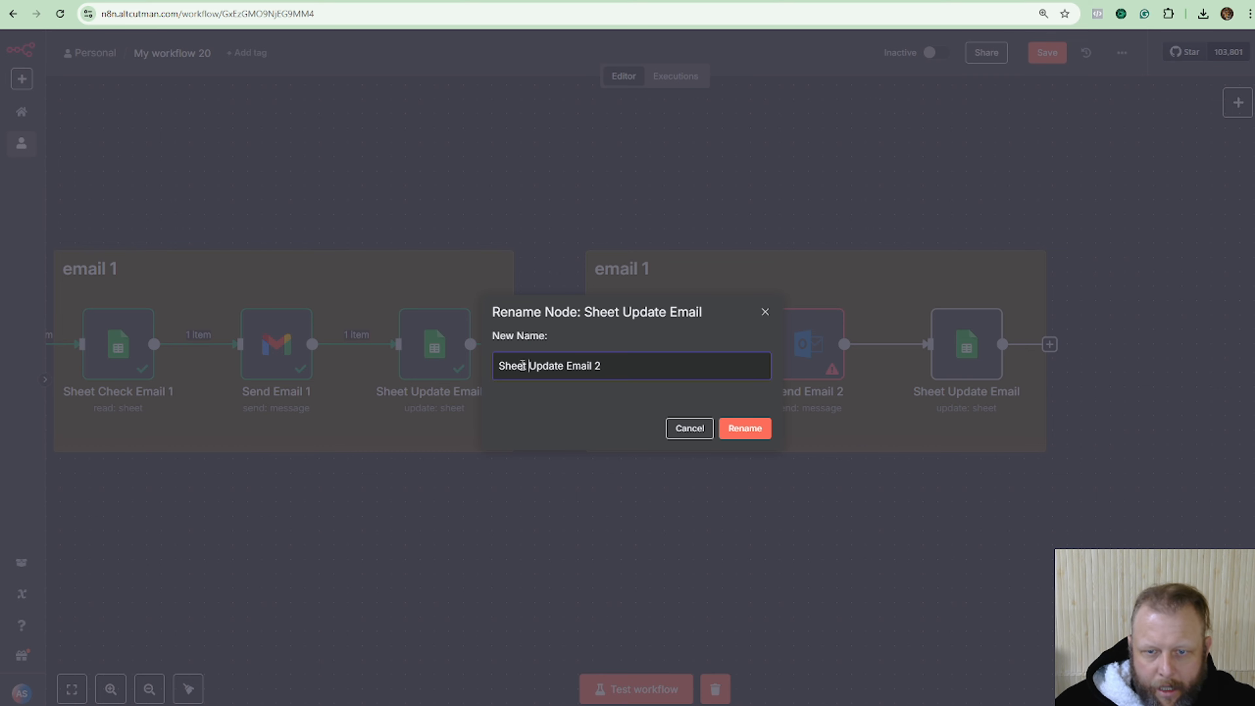
click(752, 432)
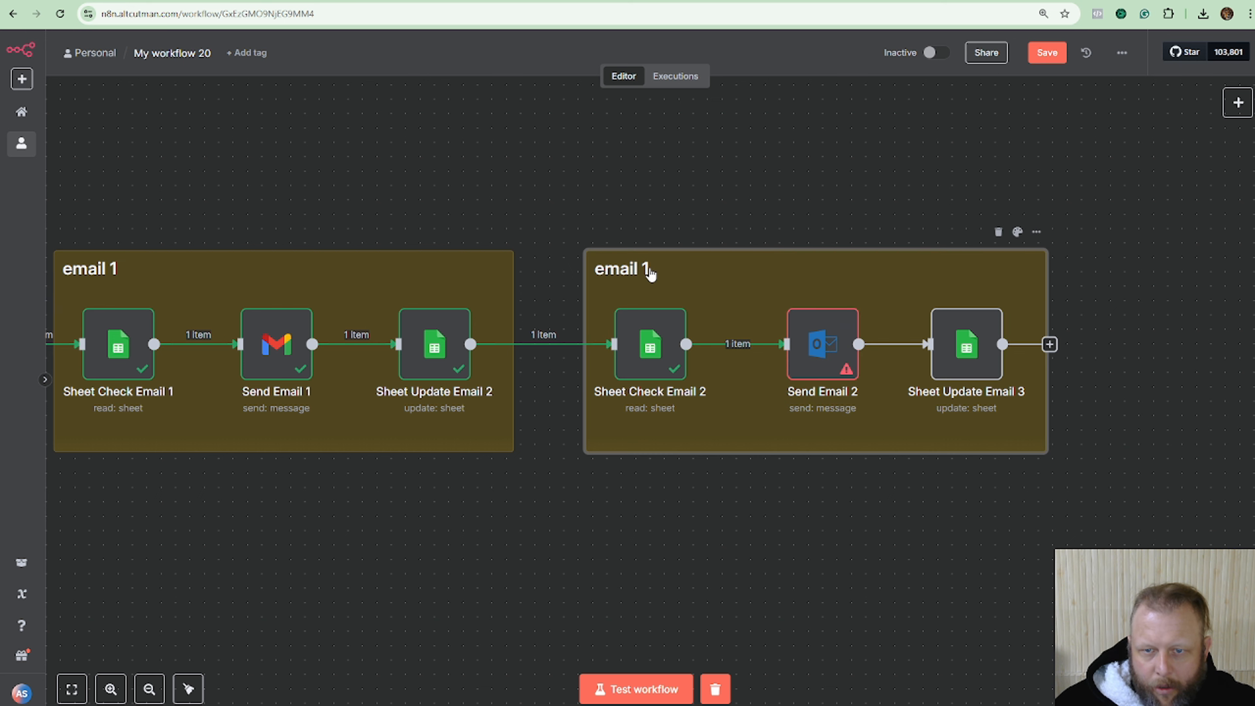
Change the second sticky note's title from 'email 1' to 'email 3'.
double_click(685, 269)
click(685, 269)
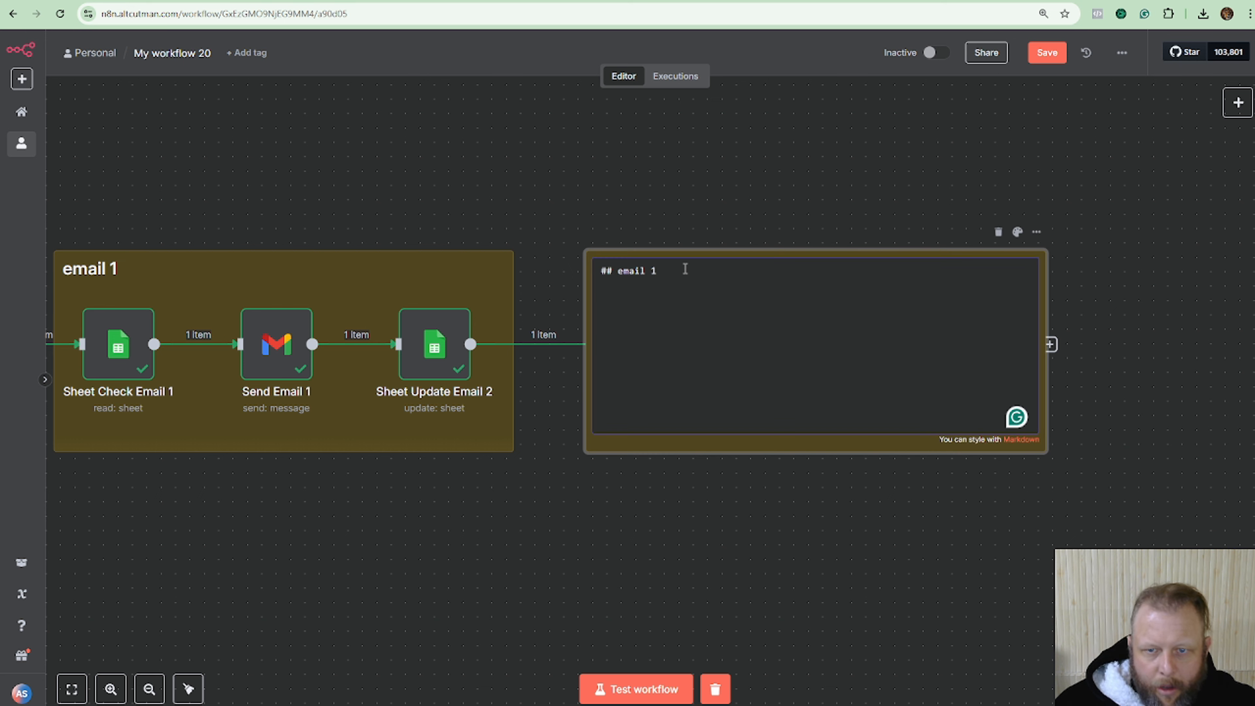
key(BackSpace)
text(3)
click(686, 229)
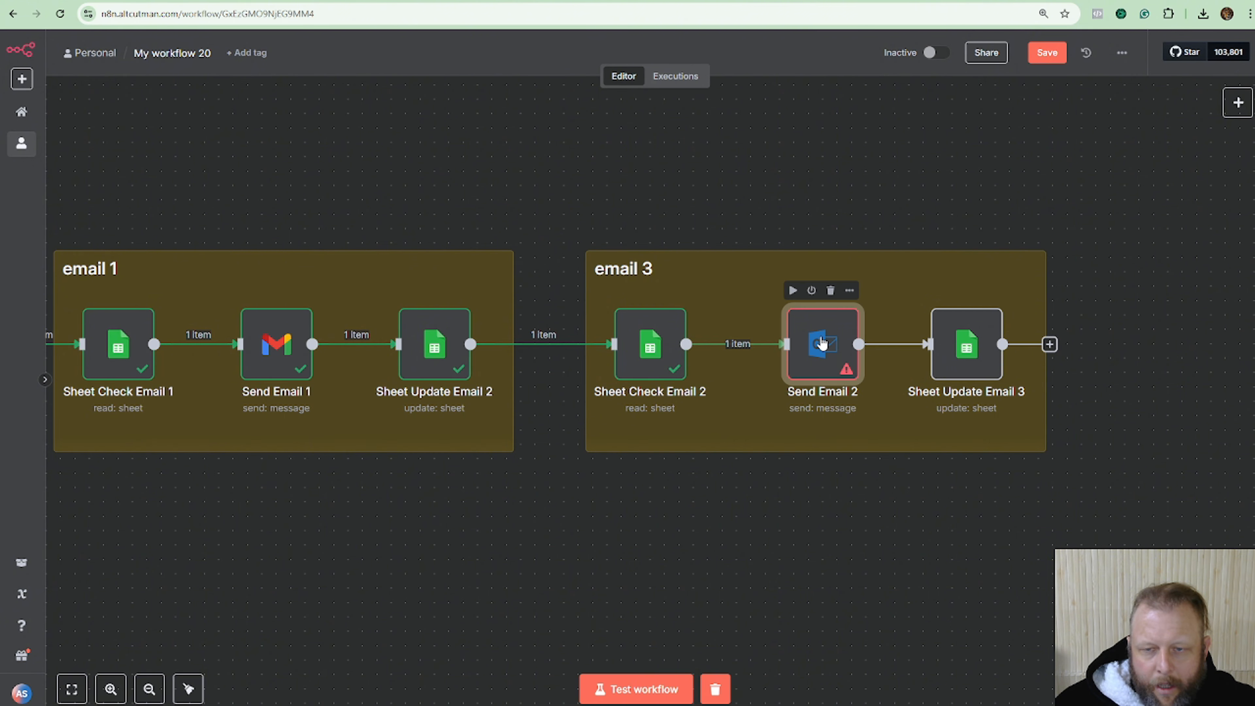
In Send Email 2, map To to Email Address and Subject to Email Subject Line.
double_click(821, 343)
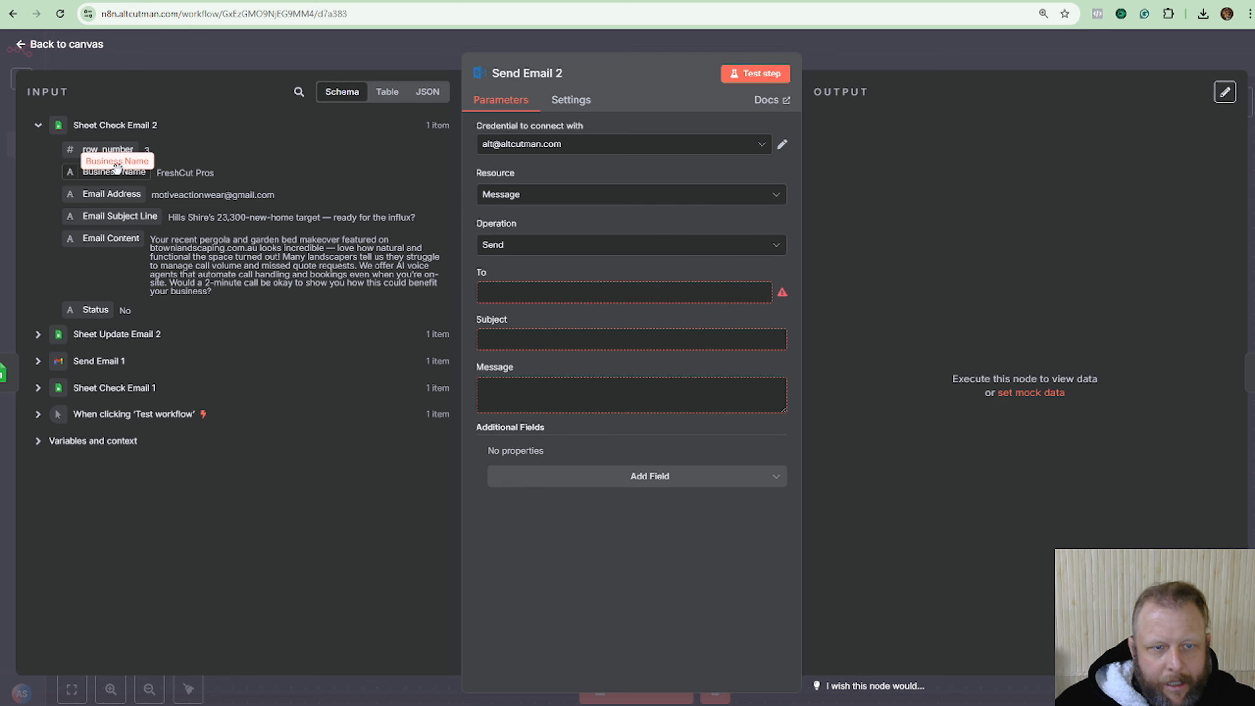
drag(111, 194, 571, 296)
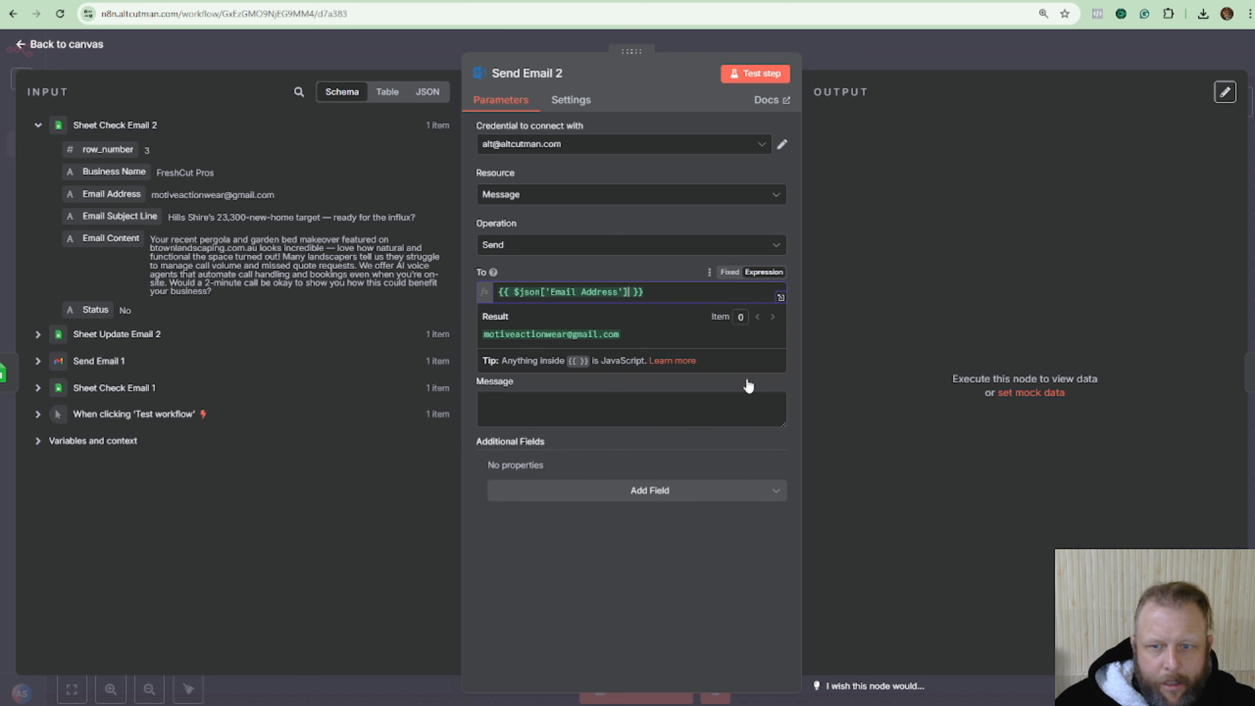
click(737, 388)
click(763, 335)
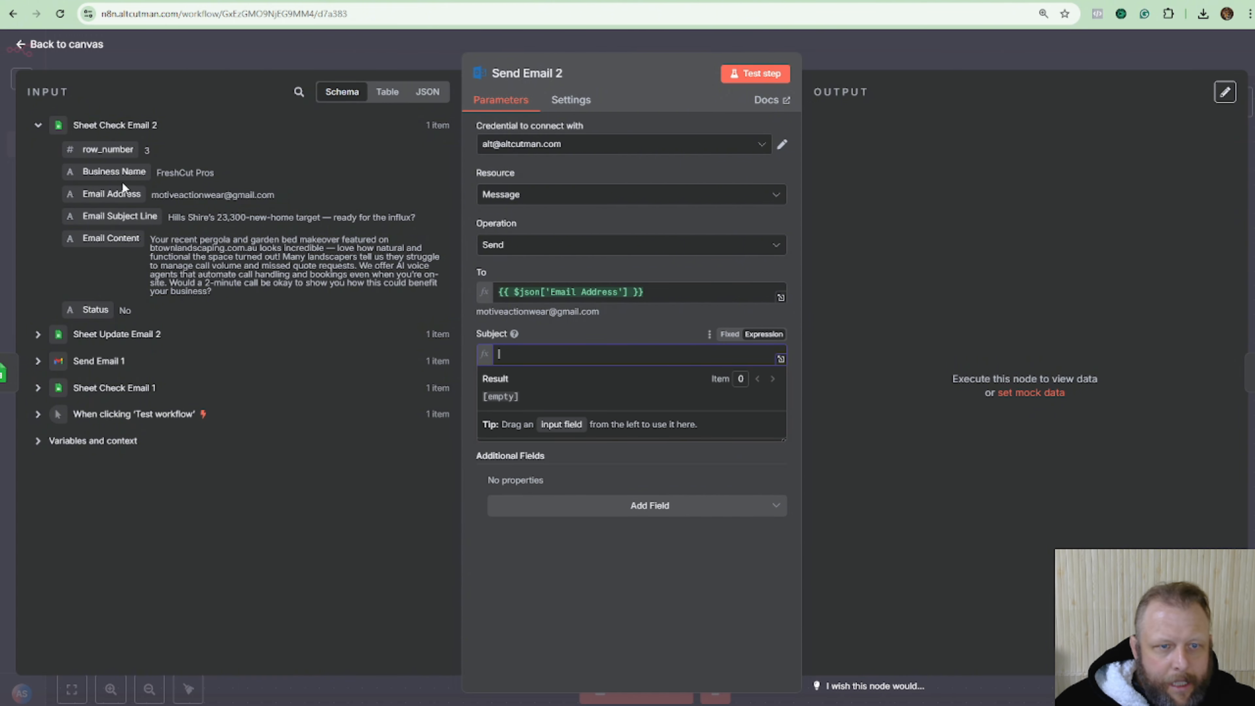
drag(117, 213, 551, 355)
click(643, 491)
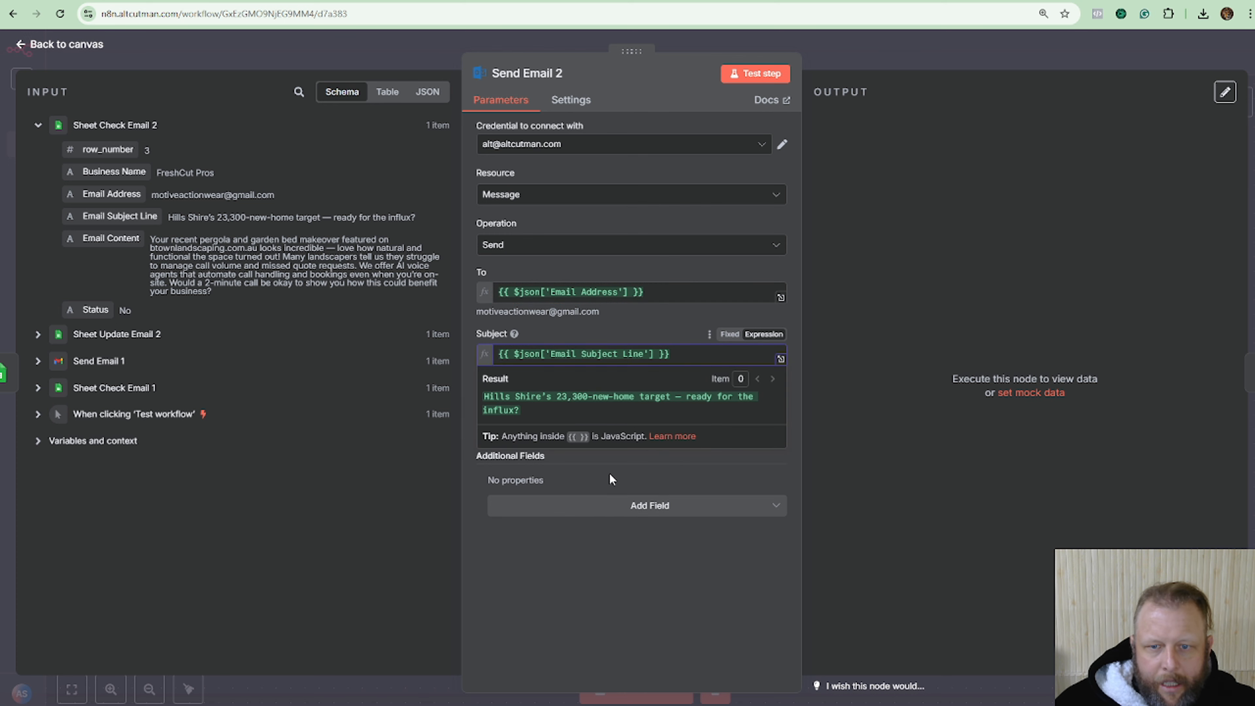
Compose the message from Business Name and Email Content, plus a 'Thanks' sign-off with sender name, phone and agency.
click(753, 397)
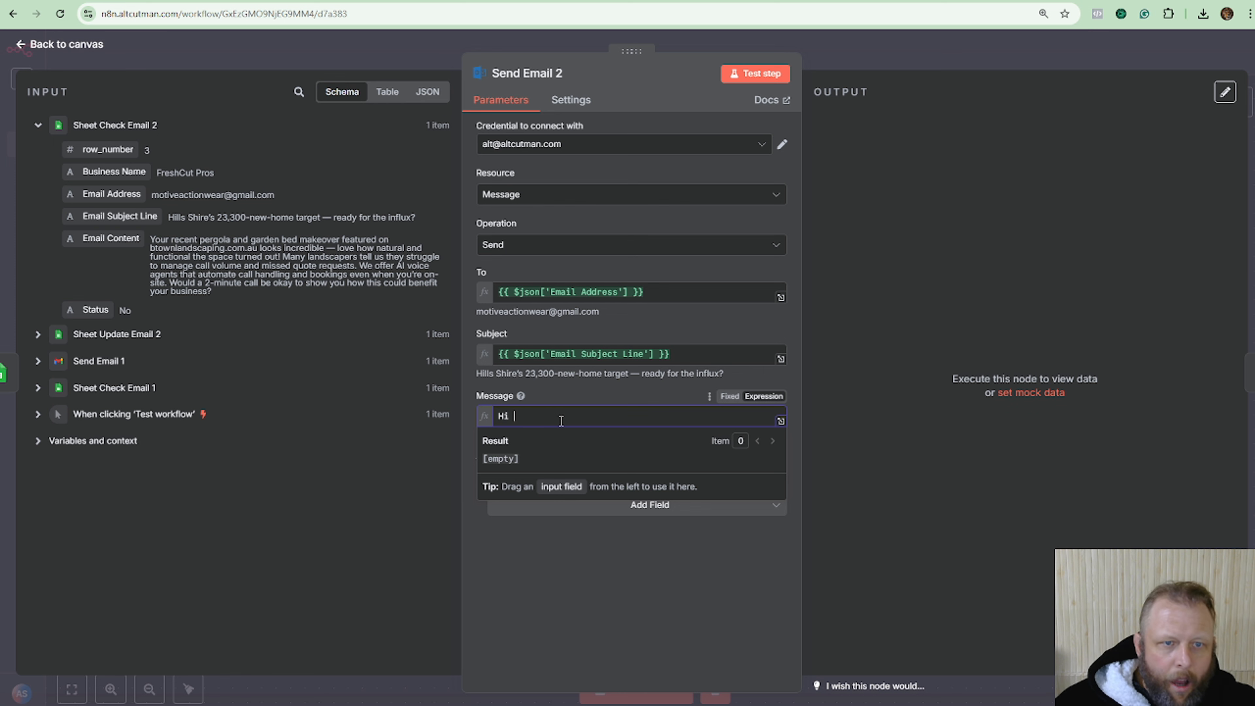
drag(113, 171, 569, 418)
key(Return)
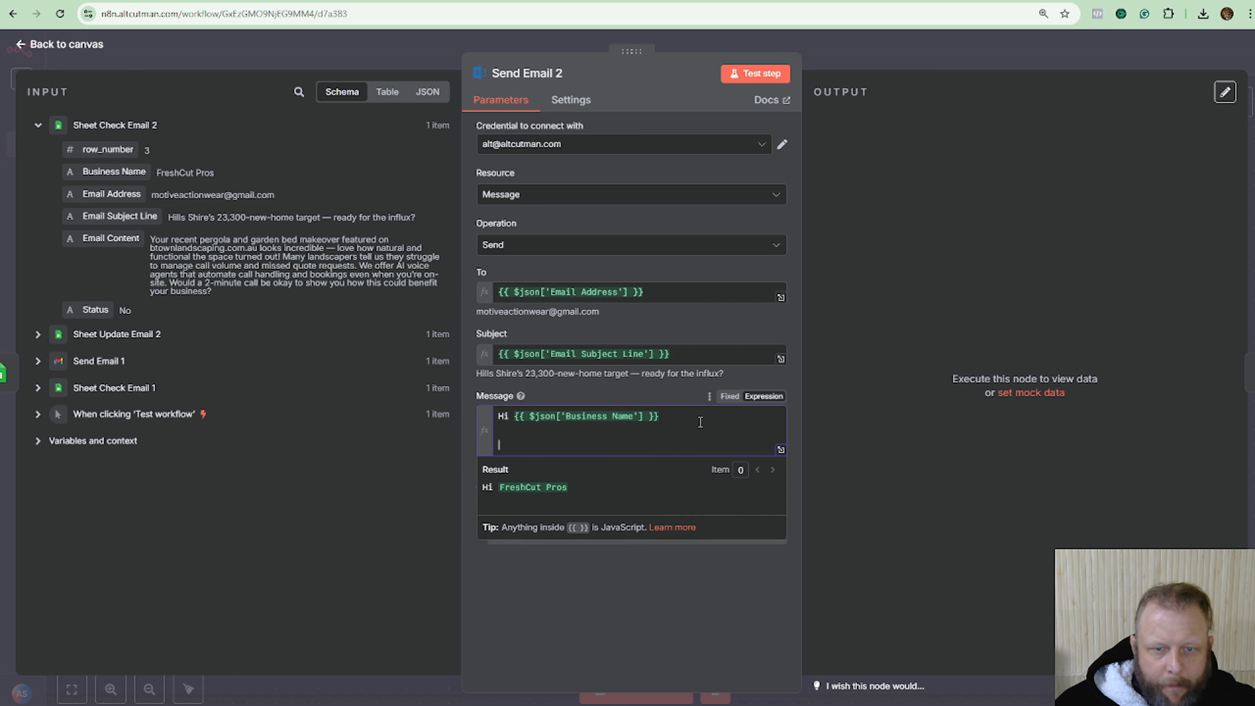
drag(79, 238, 525, 441)
click(727, 447)
key(Return)
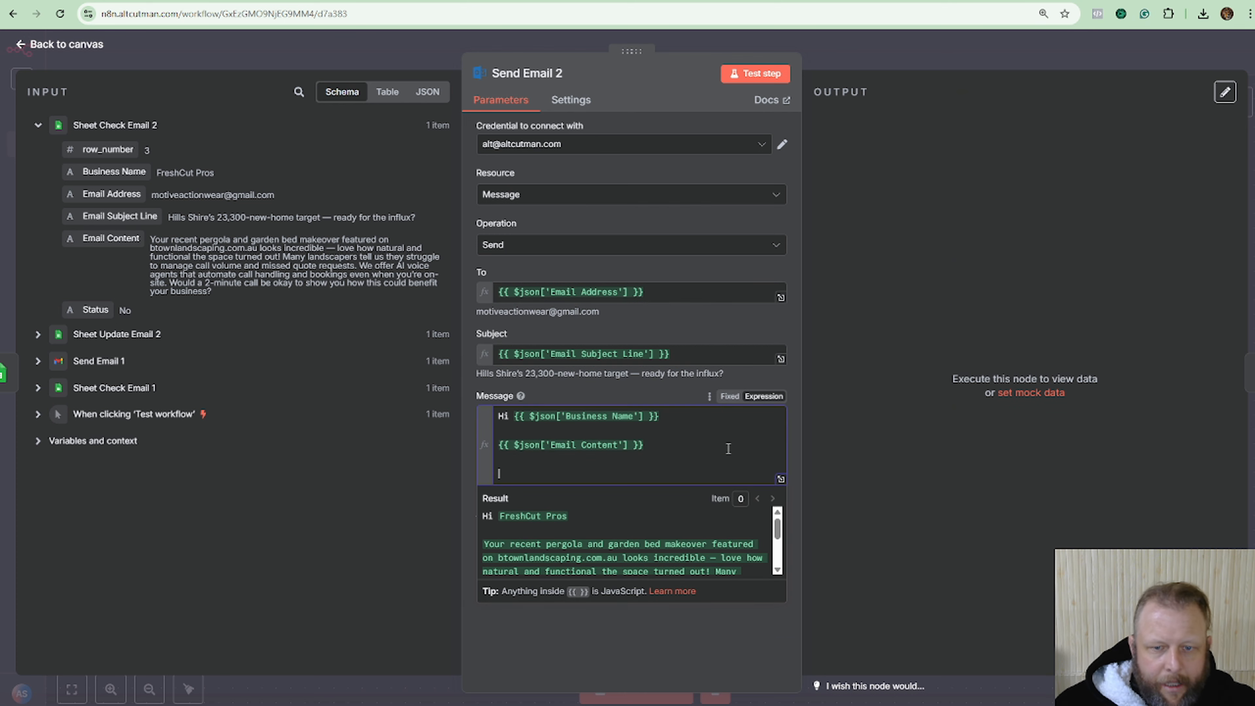
text(Thanks)
key(Return)
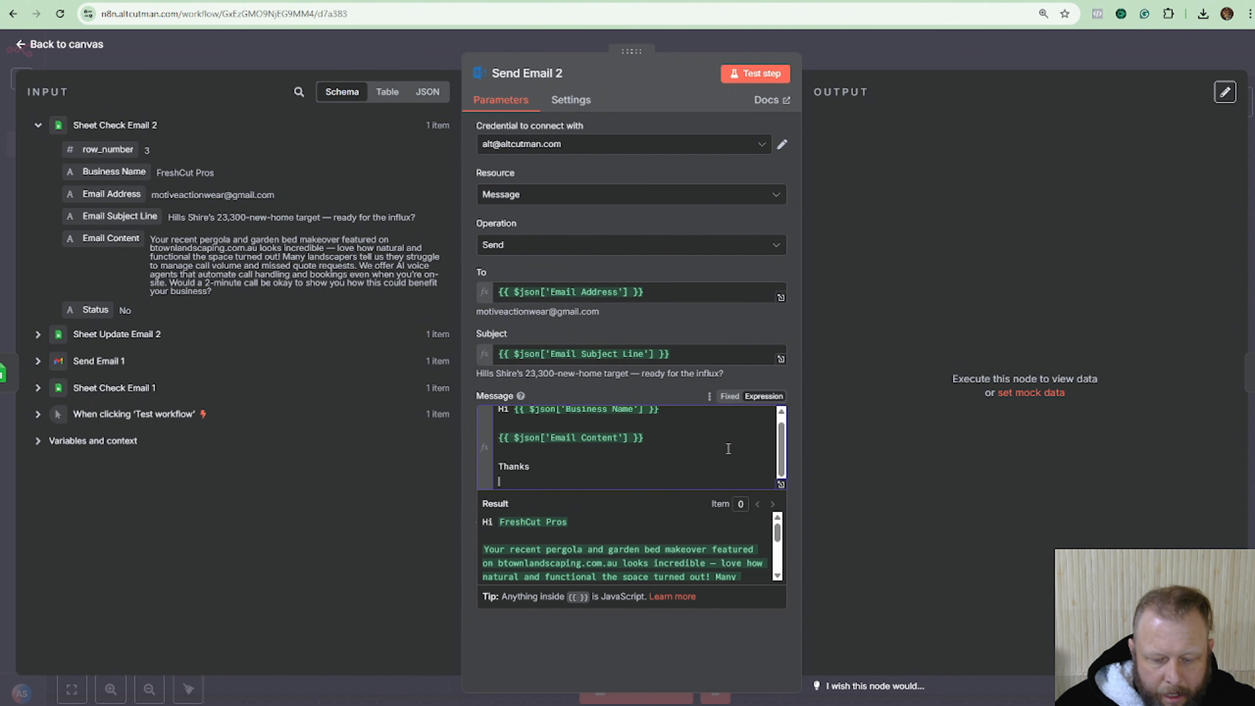
text(Altus)
key(Return)
text(+21212121)
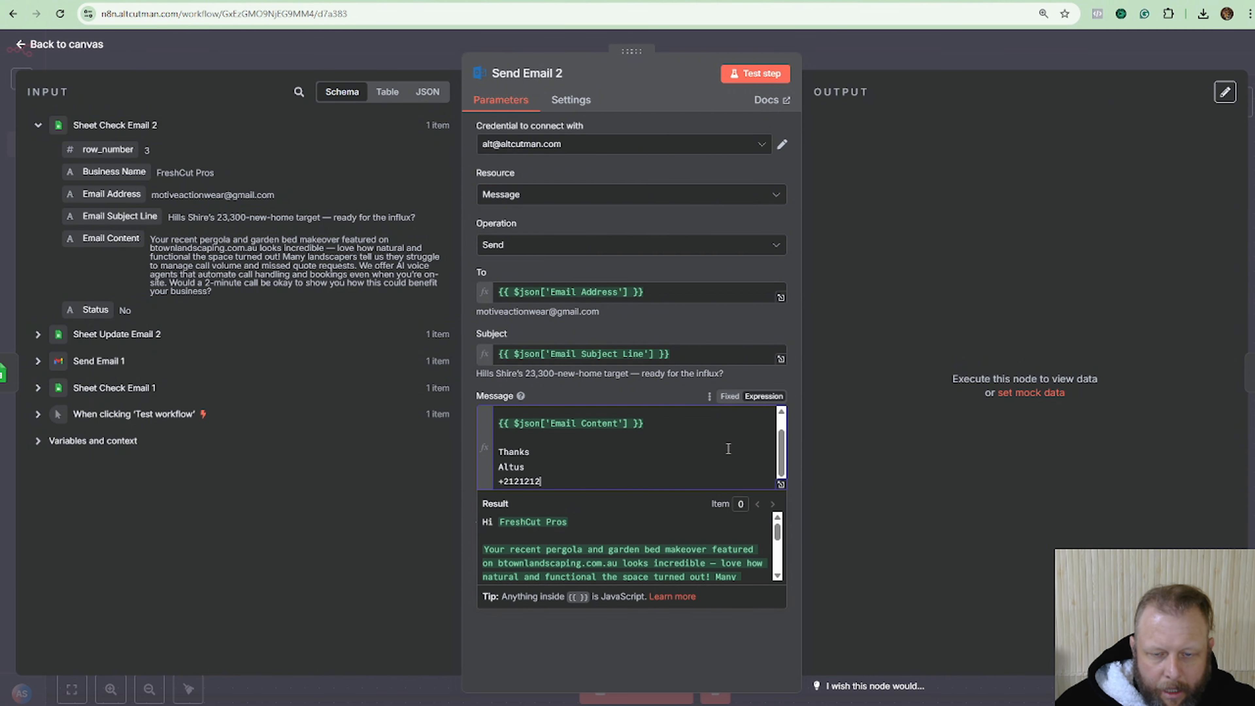
key(Return)
text(Ai Agency)
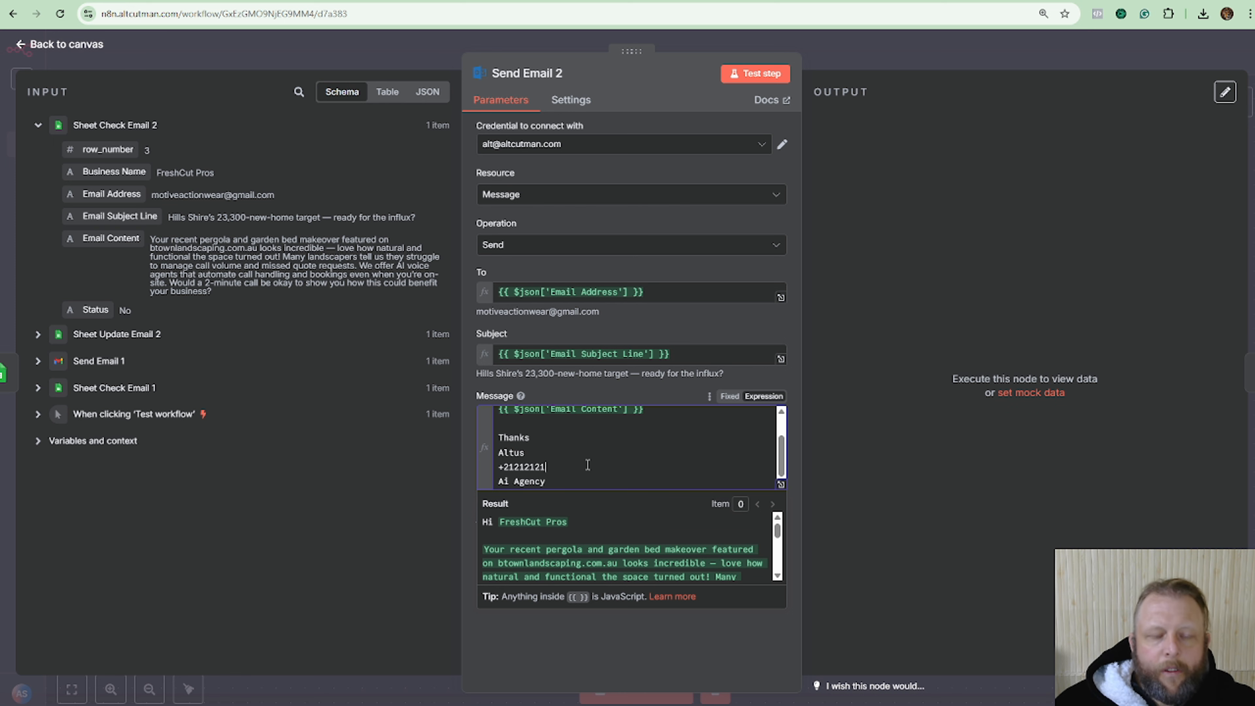
Add the Message Type option to Send Email 2, set it to Text, and preview the message expression.
click(587, 385)
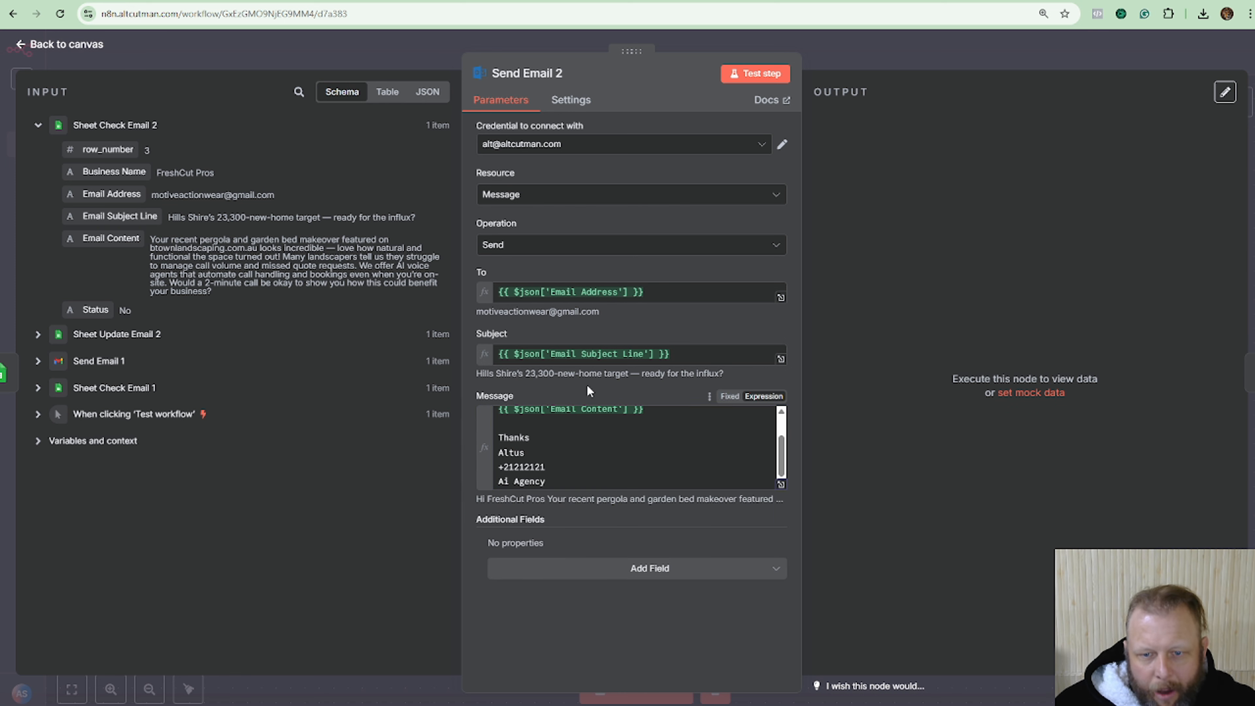
click(686, 568)
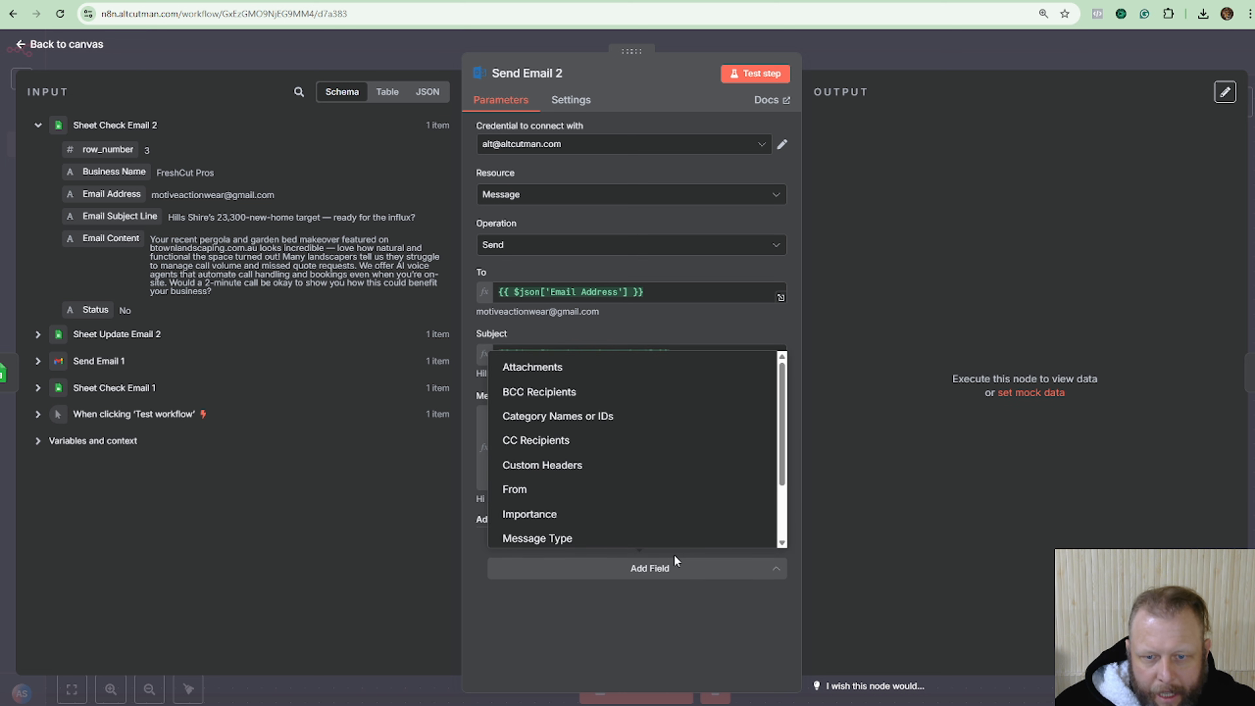
click(597, 542)
click(654, 574)
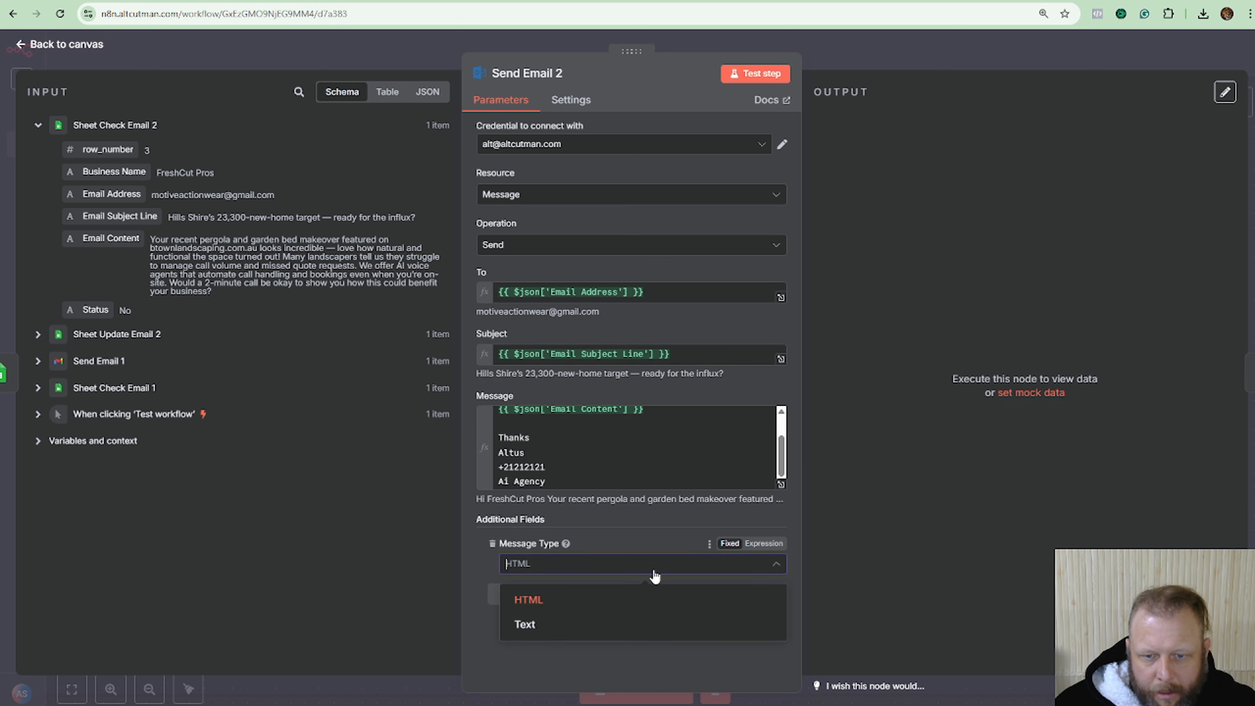
click(620, 627)
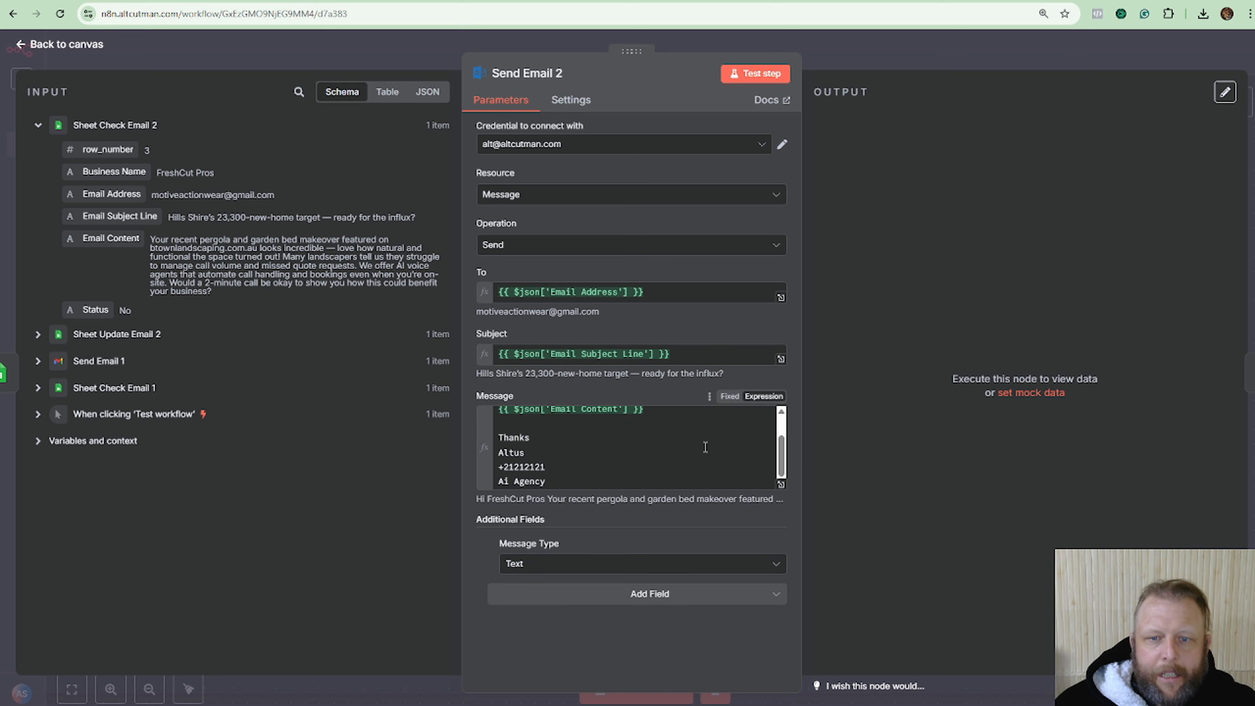
scroll(697, 446, up, 2)
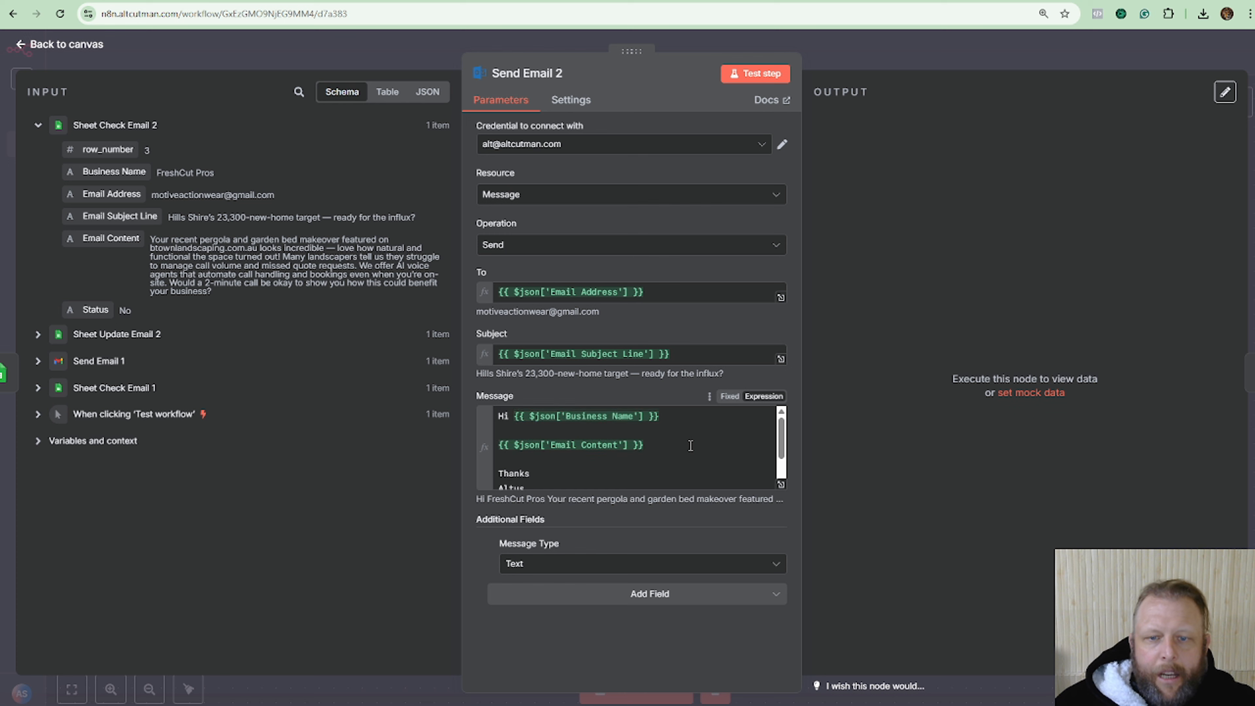
click(781, 484)
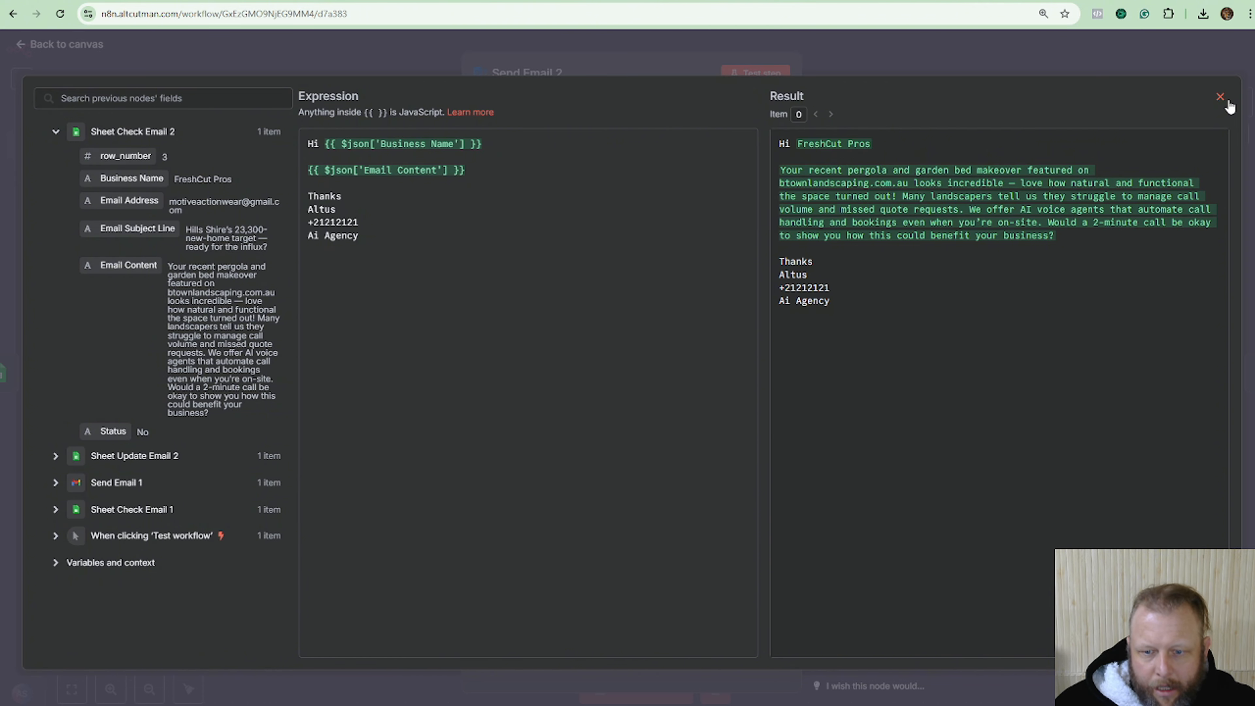
click(1220, 96)
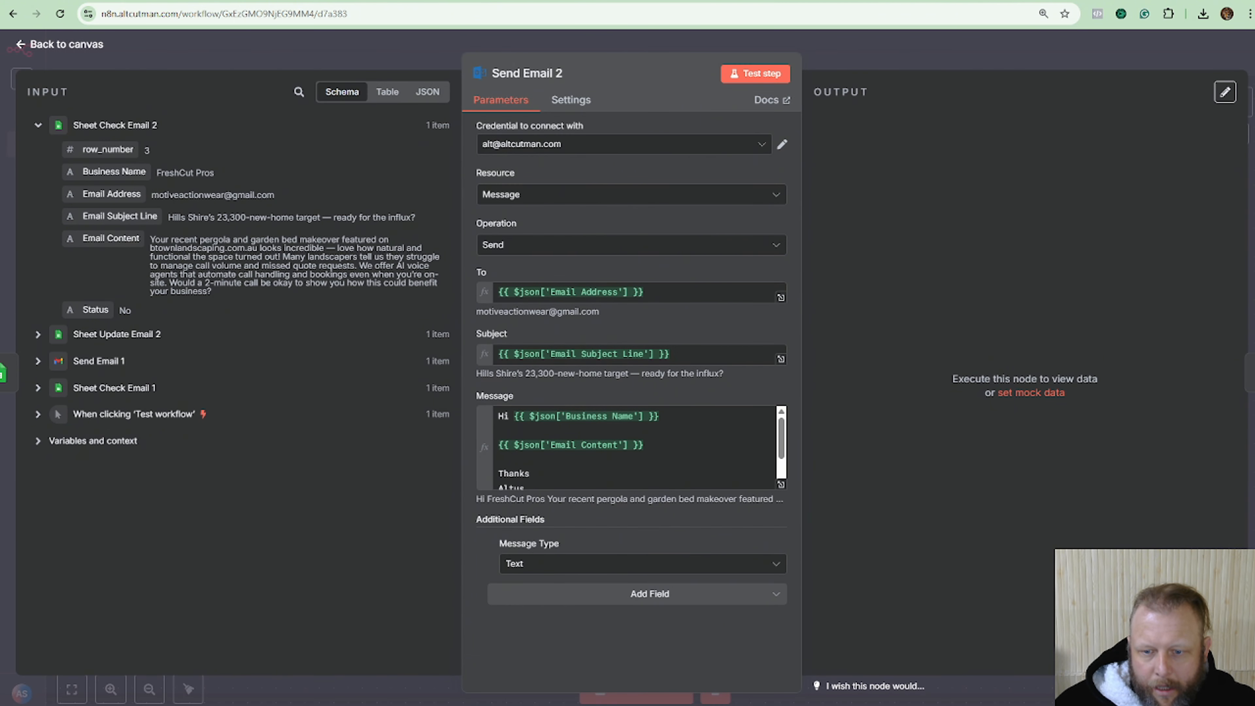
Test-run Send Email 2 and check its output reports success true.
click(1227, 14)
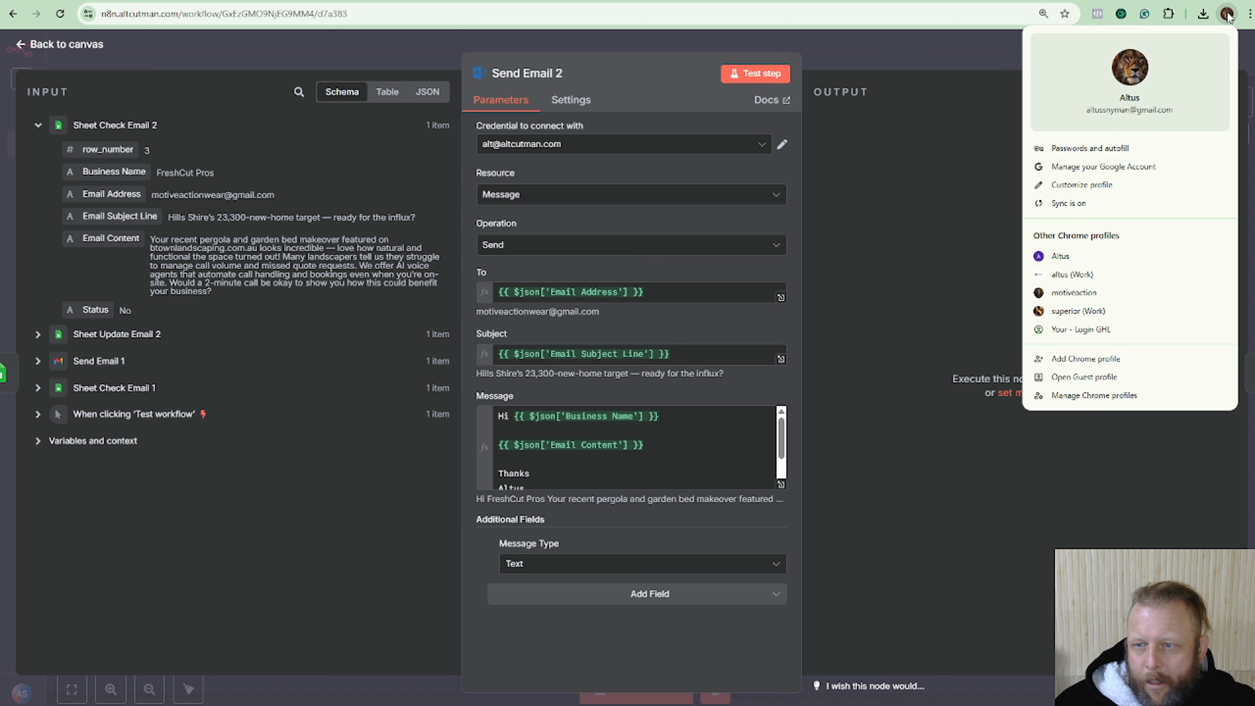
click(684, 62)
click(754, 73)
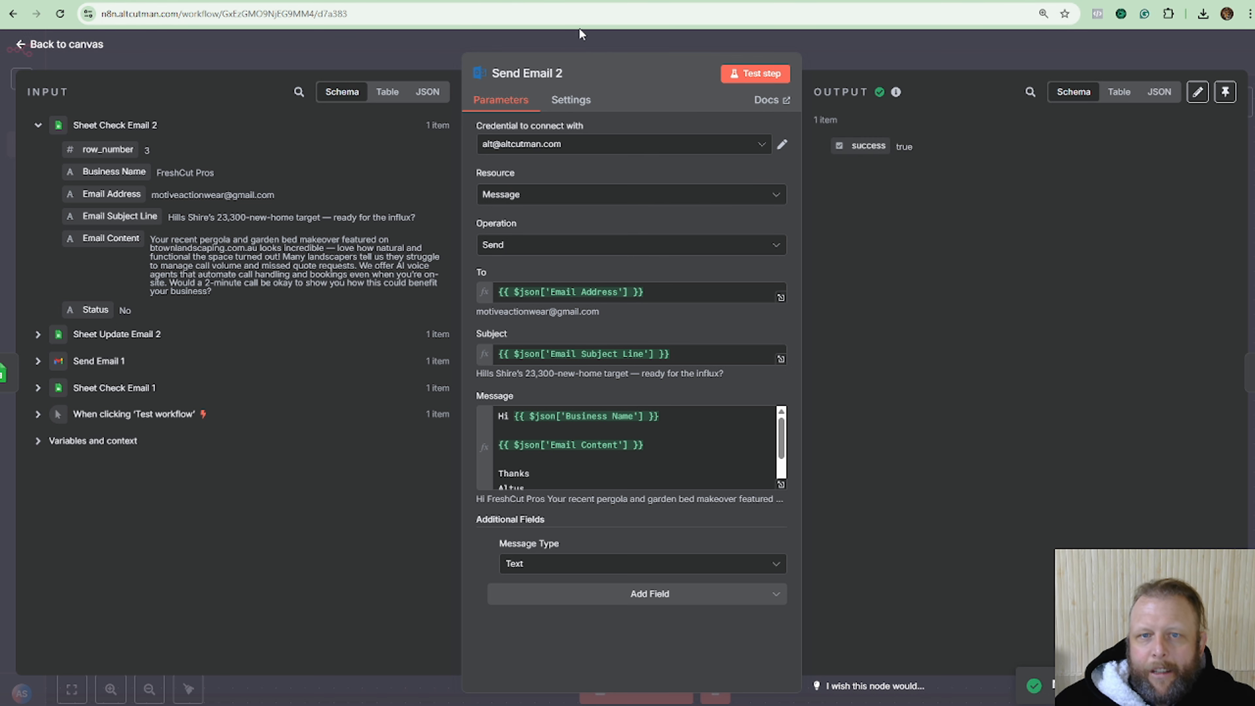
click(1227, 13)
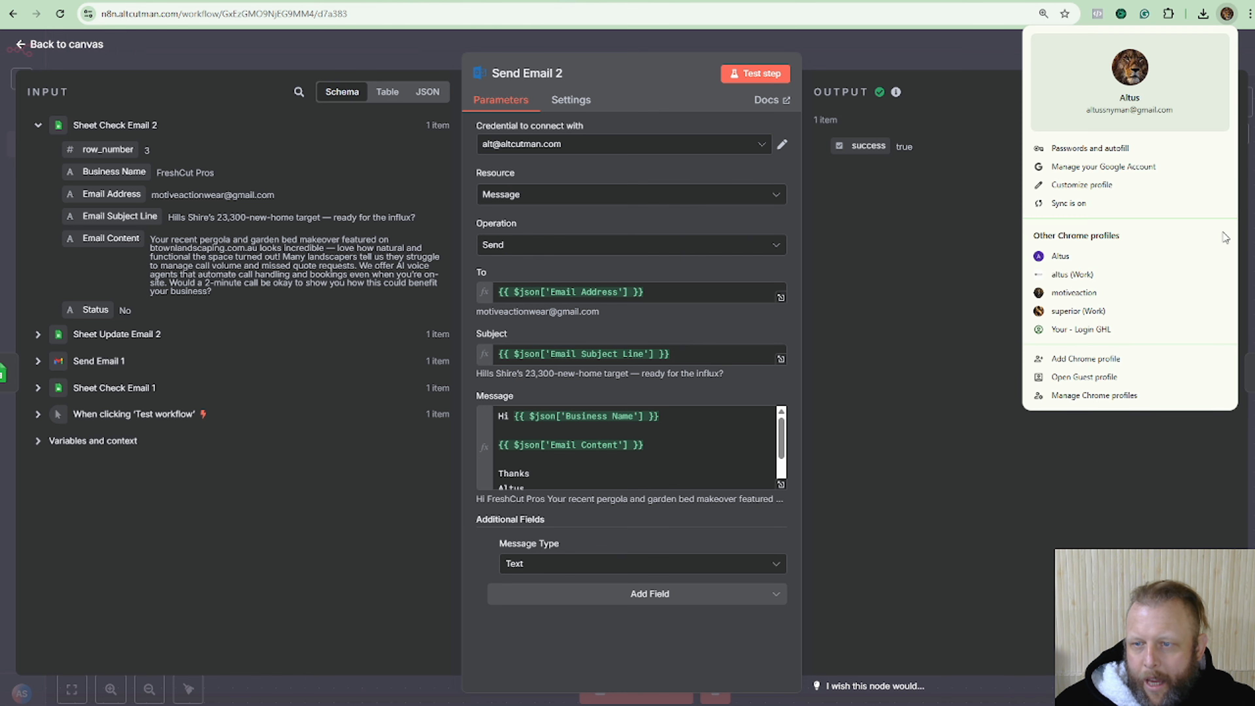
Open the receiving account's Gmail inbox and view the newly arrived FreshCut Pros test email.
click(1125, 294)
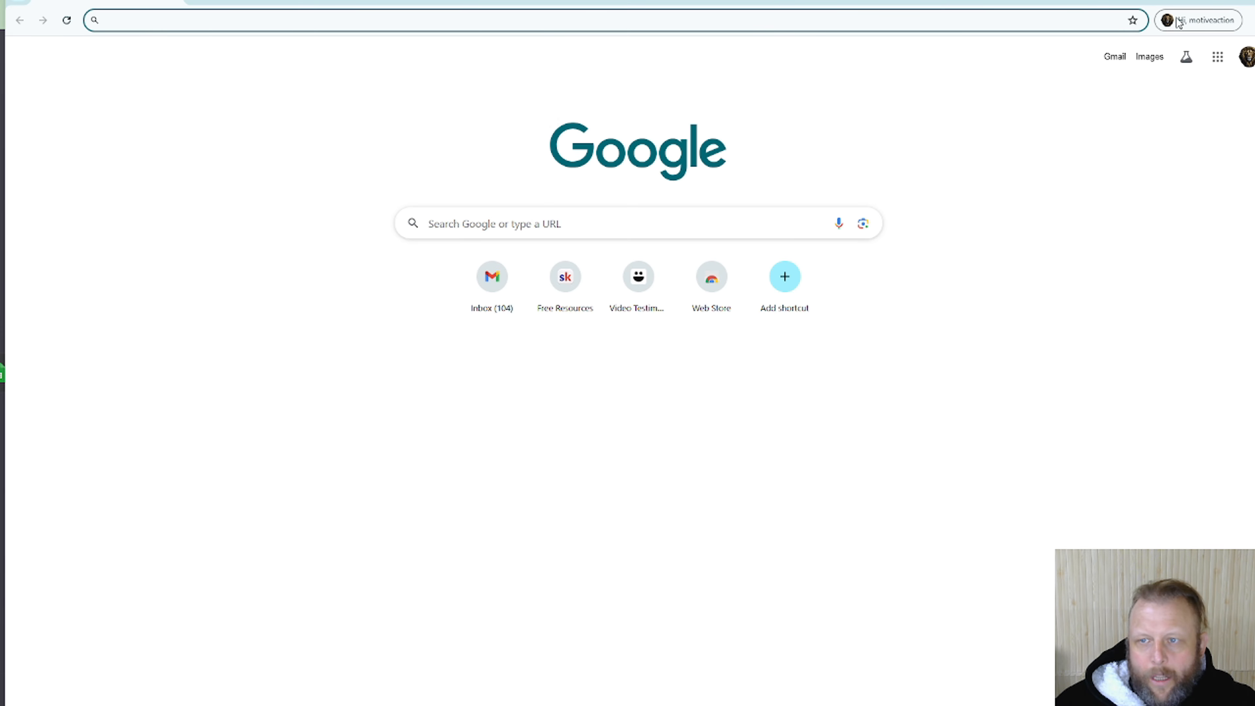
click(1108, 58)
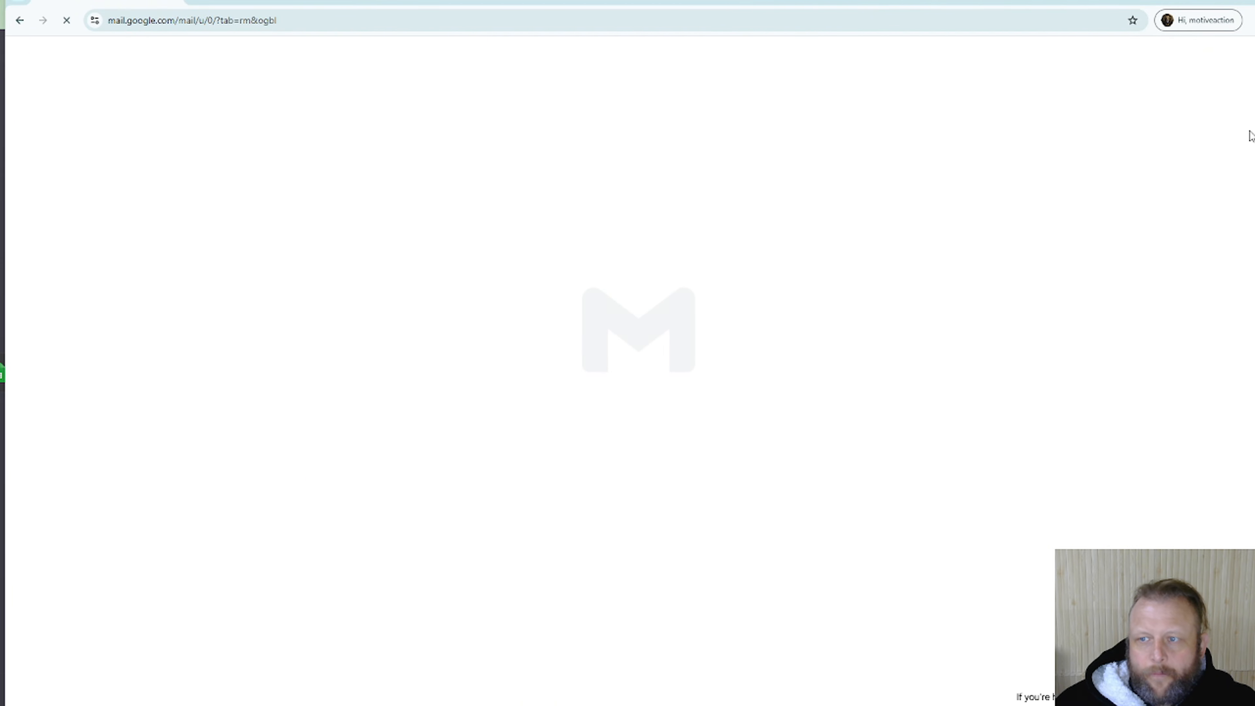
drag(1251, 136, 869, 175)
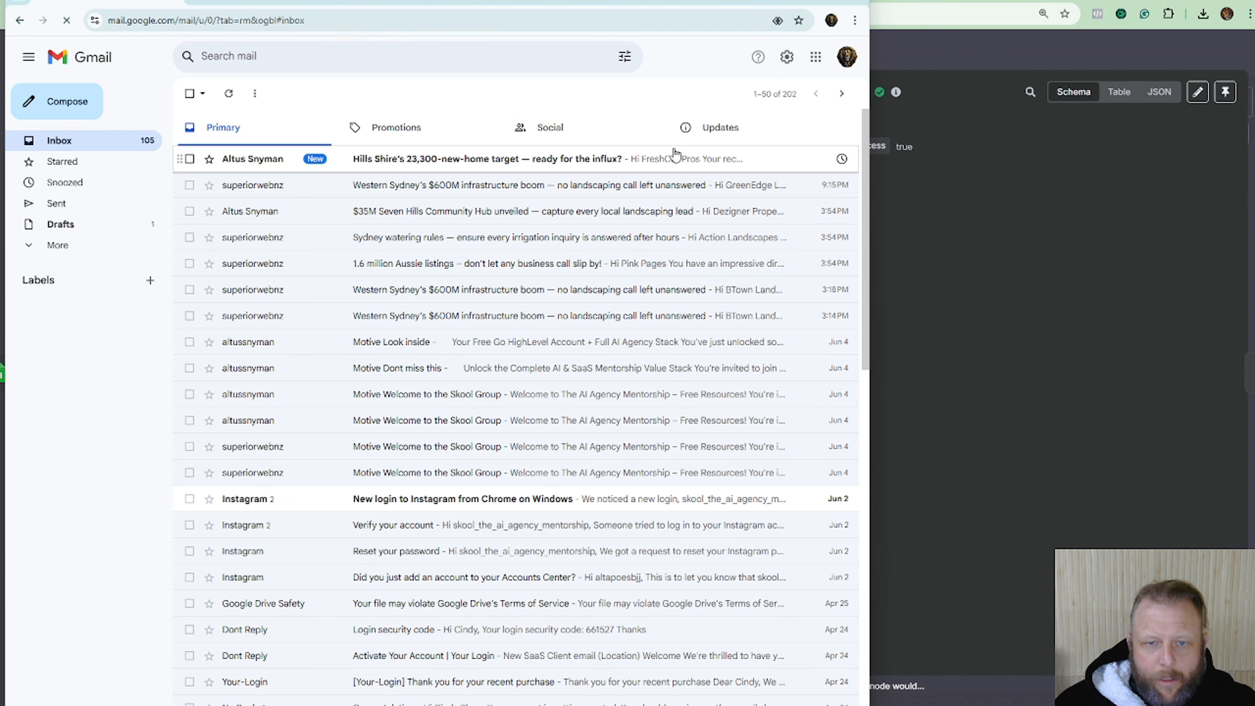
click(412, 159)
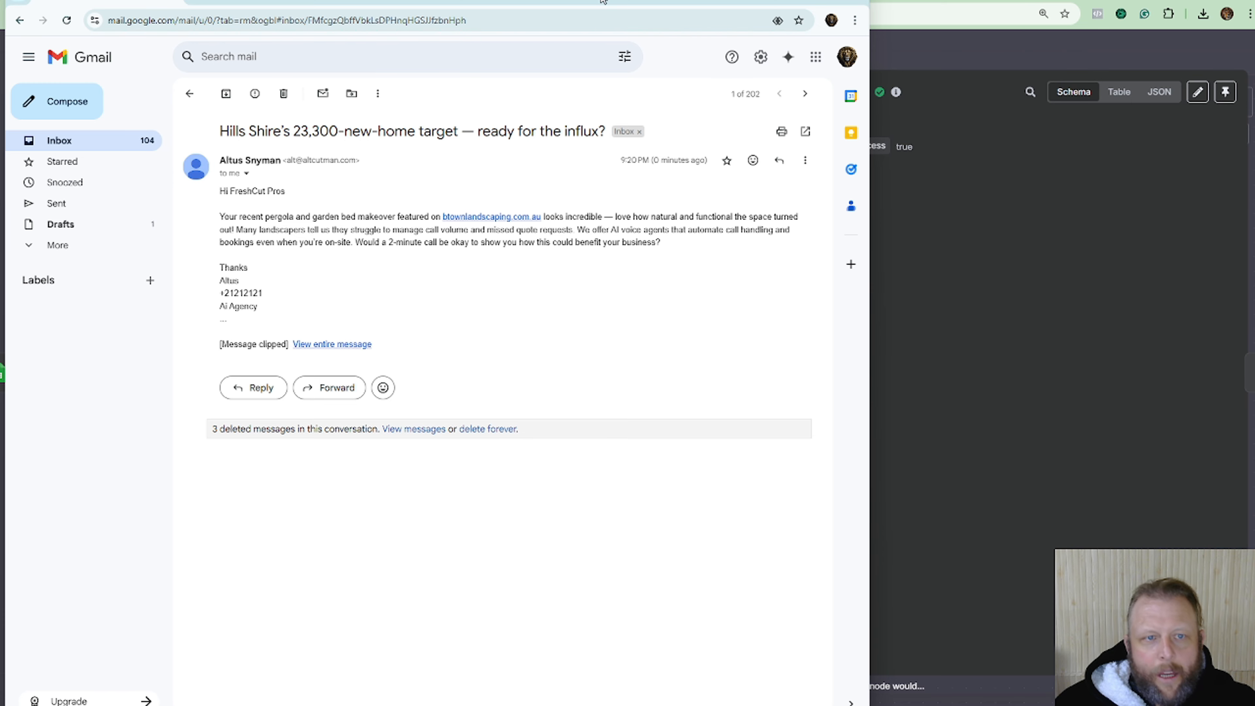
drag(601, 1, 0, 9)
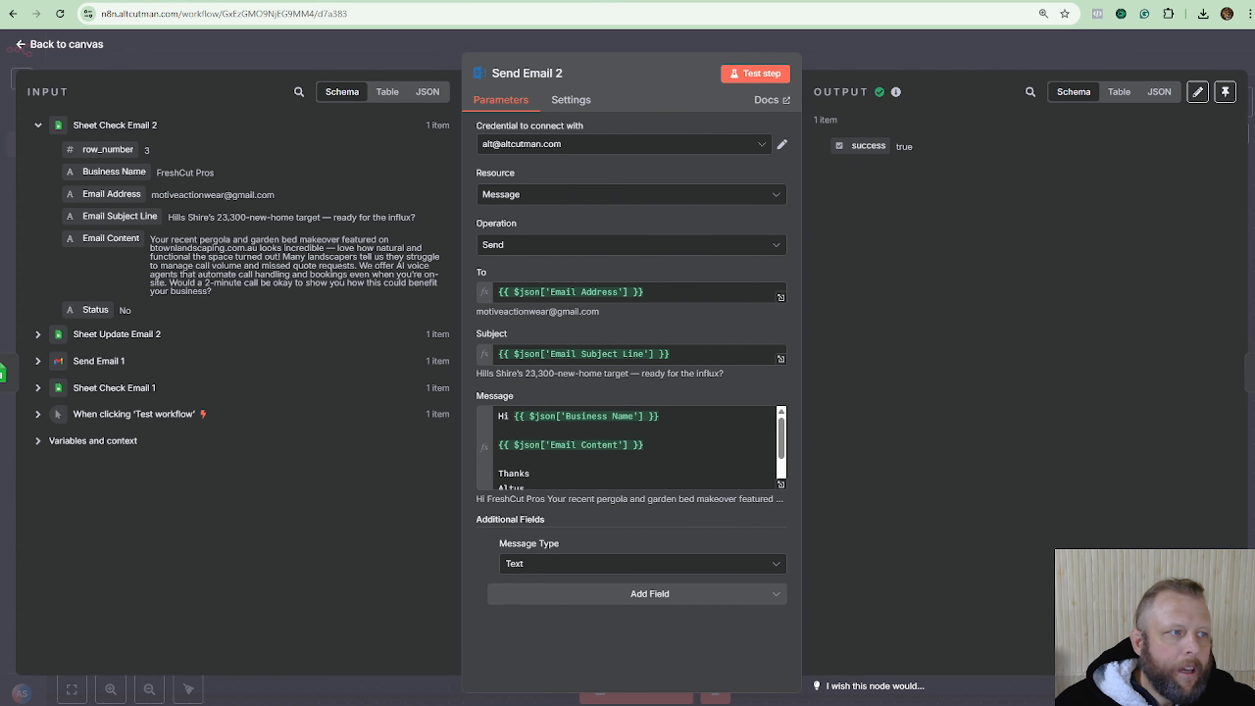
Close Send Email 2 and zoom out to fit the whole workflow, trigger included.
click(877, 58)
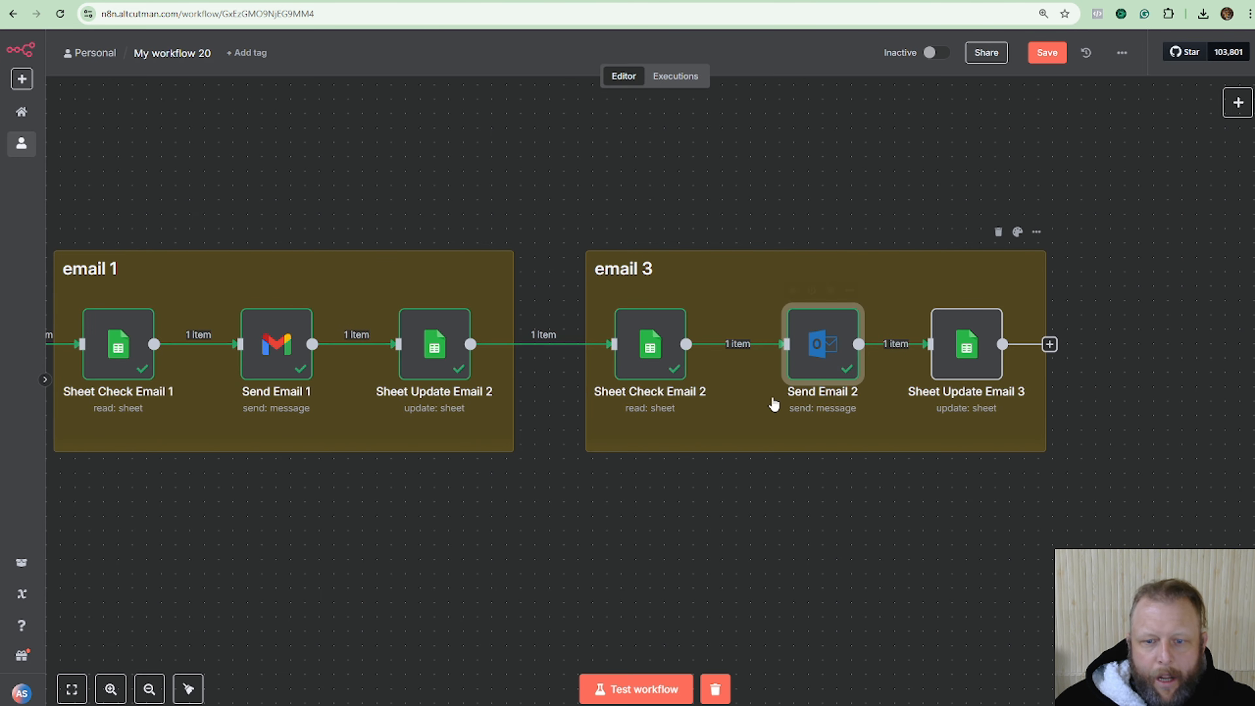
click(149, 689)
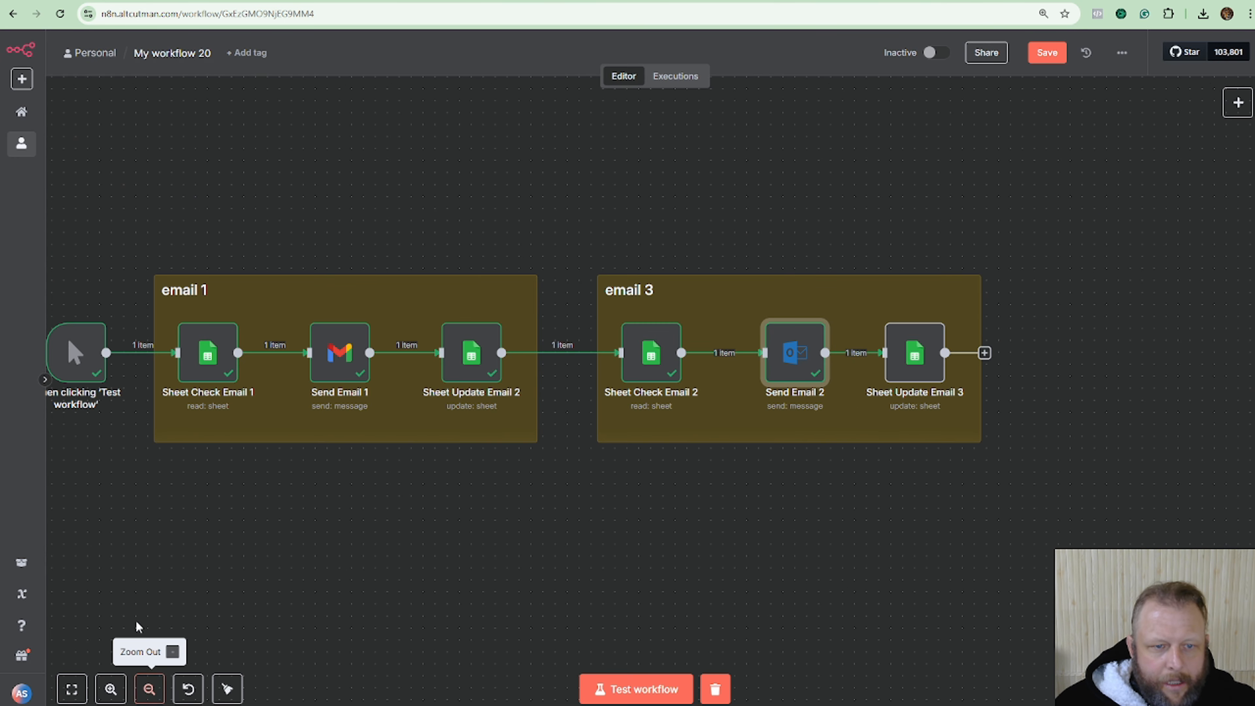
drag(131, 539, 263, 546)
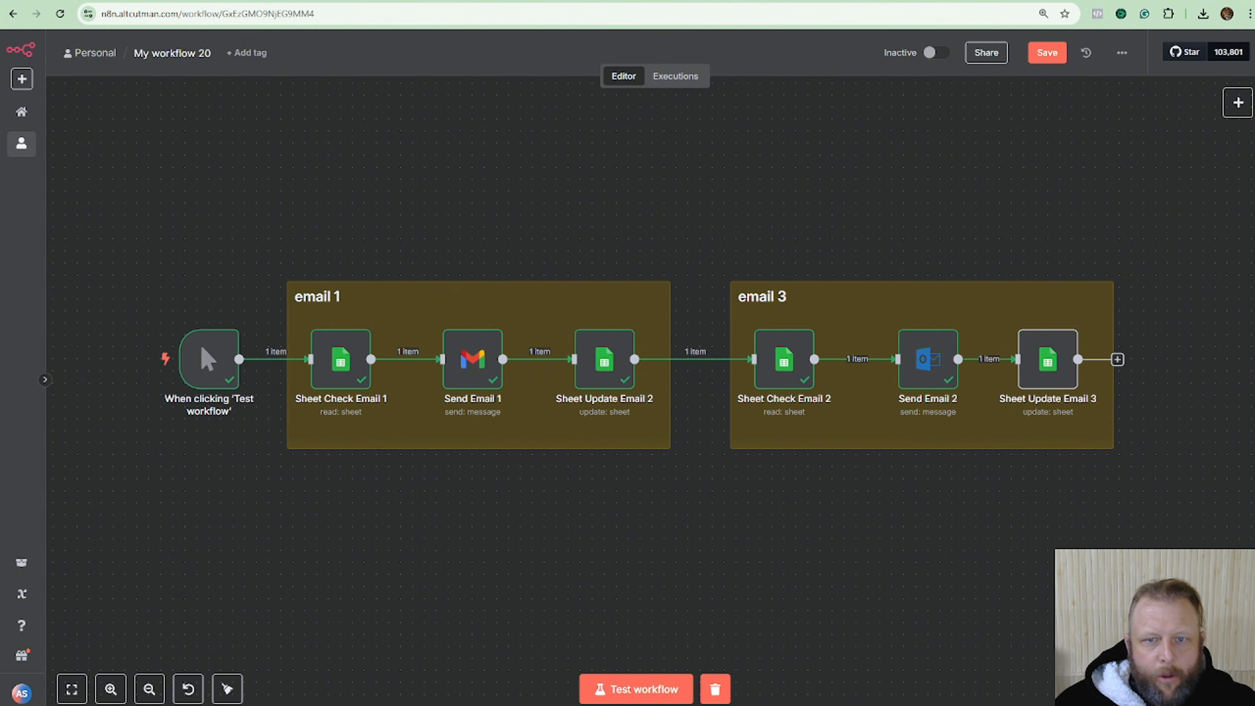
Check the Status value in cell E2 of the Ytt Test Emails sheet.
click(336, 1)
click(897, 194)
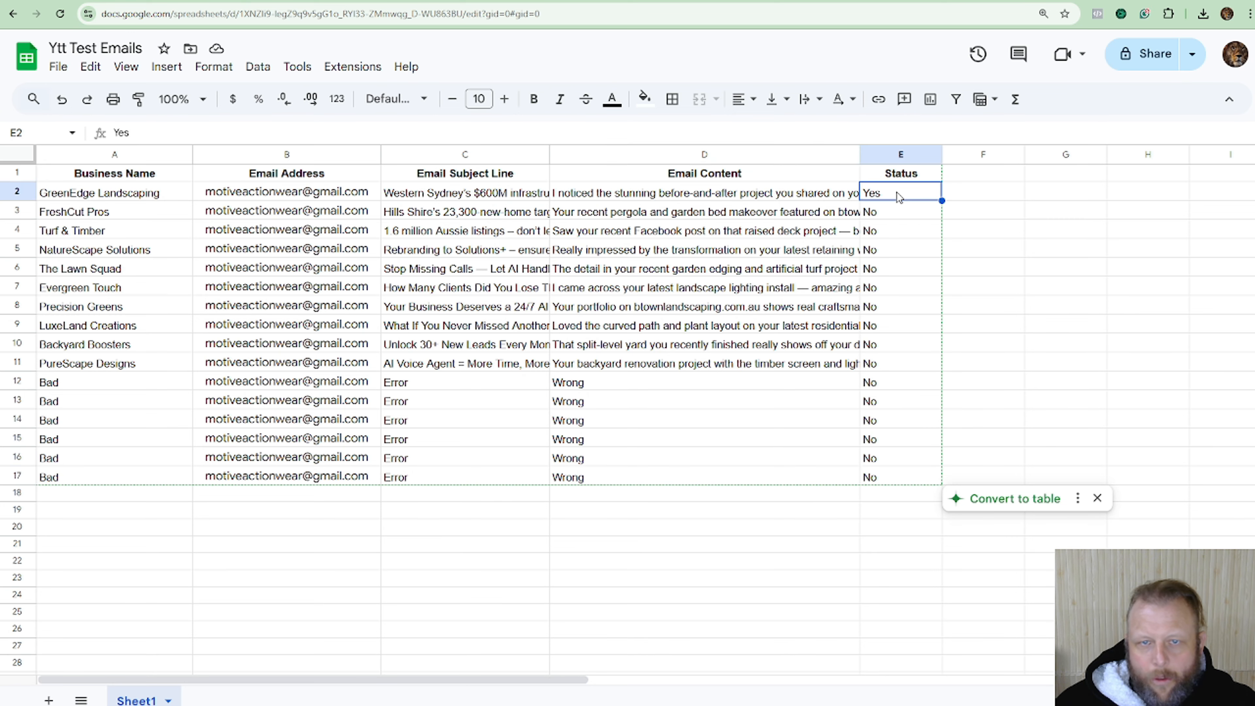
click(217, 1)
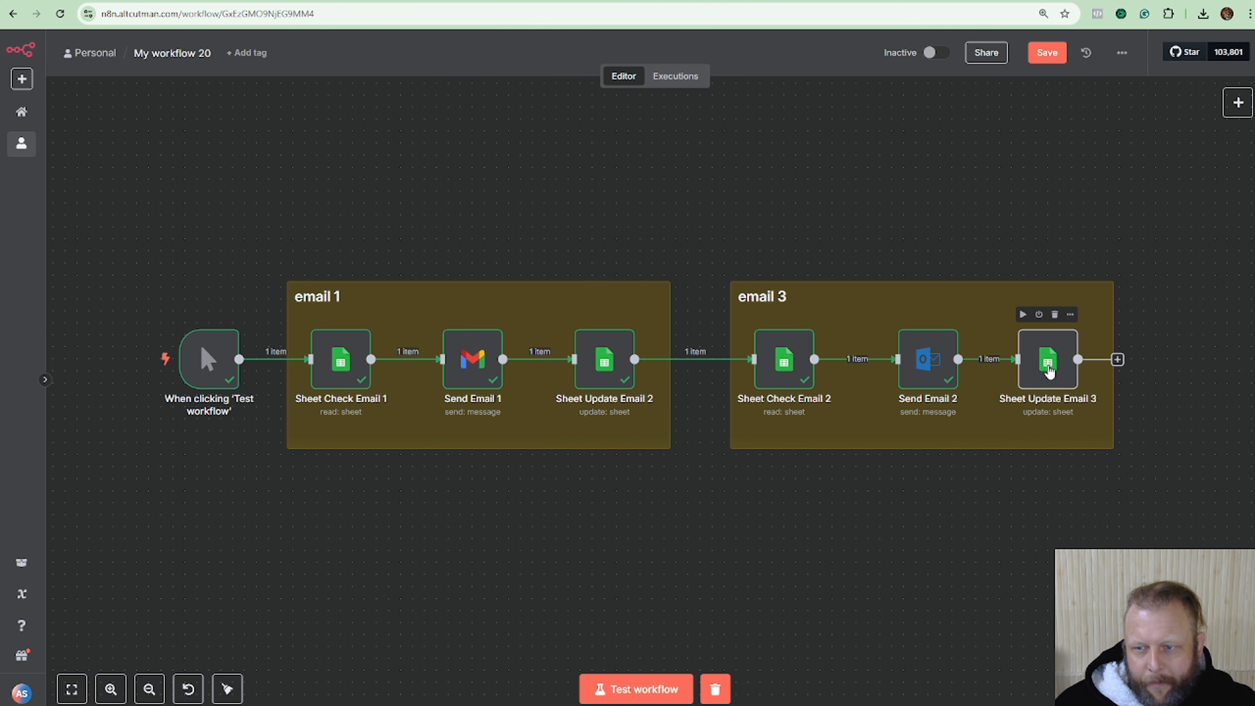
In Sheet Update Email 3, replace the row_number match with Sheet Check Email 2's row_number.
double_click(1050, 365)
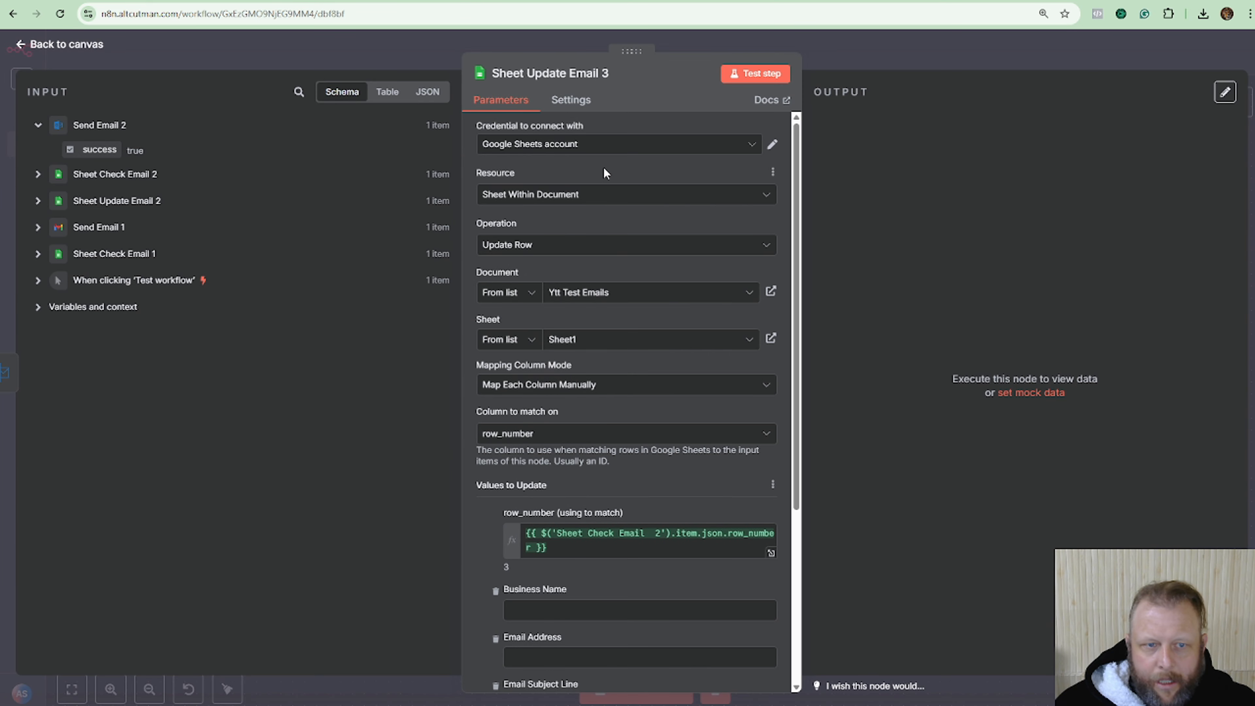
click(587, 551)
key(BackSpace)
key(BackSpace)
key(BackSpace)
key(BackSpace)
key(BackSpace)
key(BackSpace)
key(BackSpace)
key(BackSpace)
key(BackSpace)
key(BackSpace)
key(BackSpace)
key(BackSpace)
key(BackSpace)
key(BackSpace)
key(BackSpace)
key(BackSpace)
key(BackSpace)
key(BackSpace)
key(BackSpace)
key(BackSpace)
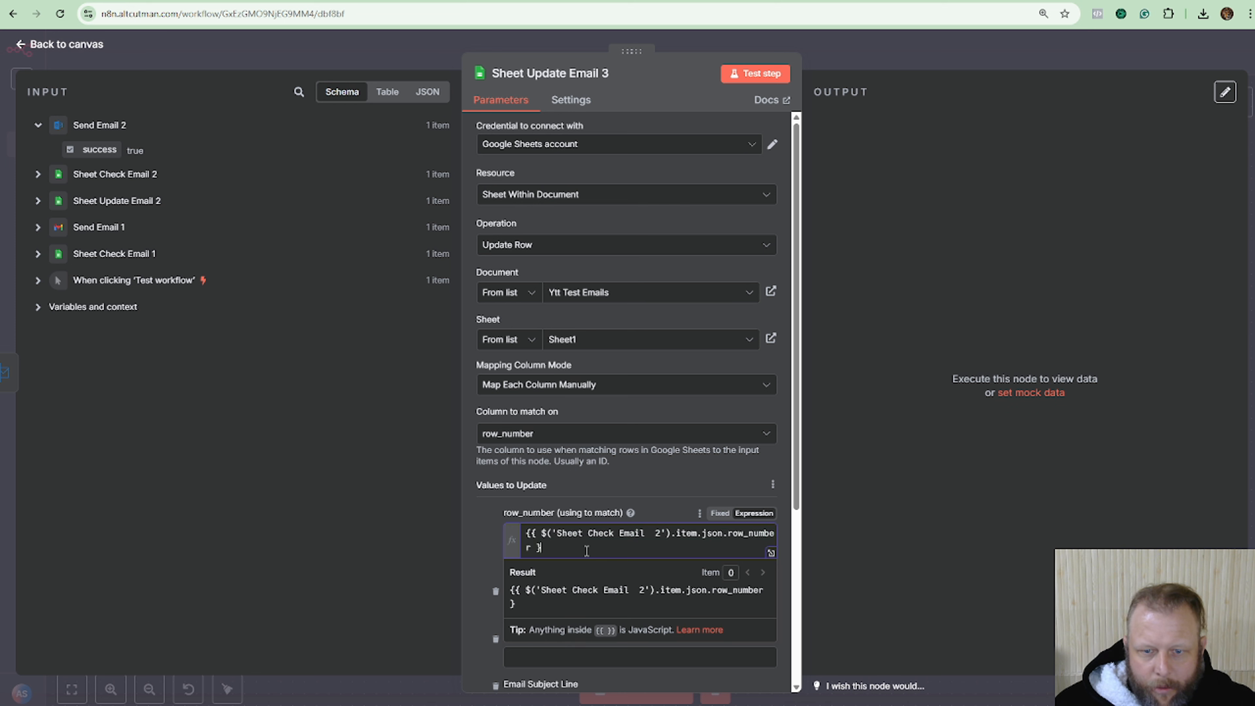
key(BackSpace)
key(BackSpace)
key(BackSpace)
key(BackSpace)
key(BackSpace)
key(BackSpace)
key(BackSpace)
key(BackSpace)
key(BackSpace)
key(BackSpace)
key(BackSpace)
key(BackSpace)
key(BackSpace)
key(BackSpace)
key(BackSpace)
key(BackSpace)
key(BackSpace)
key(BackSpace)
key(BackSpace)
key(BackSpace)
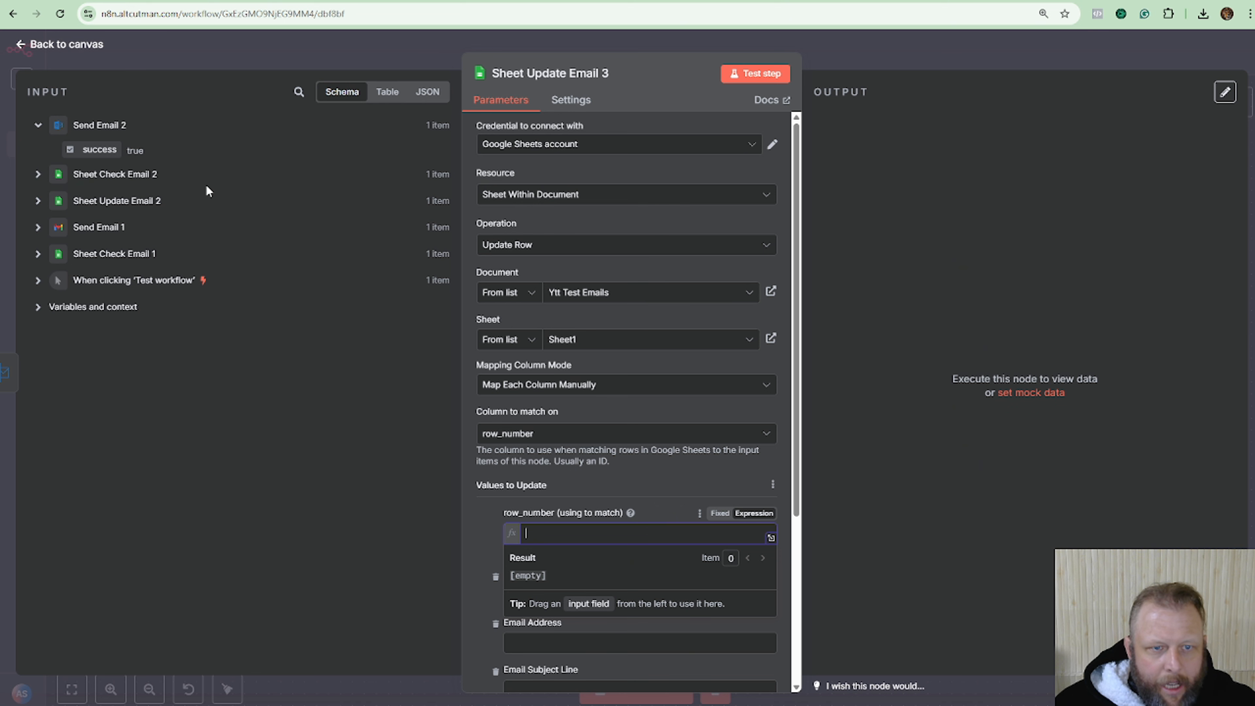
click(38, 180)
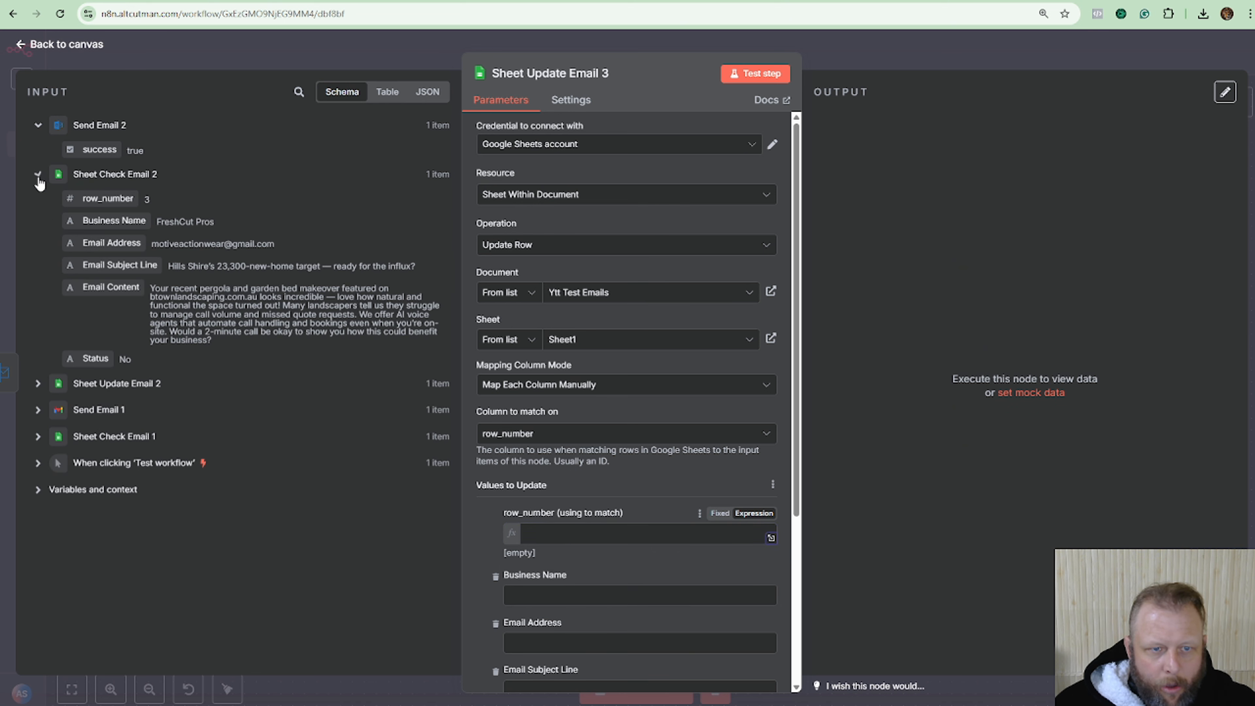
drag(119, 205, 704, 542)
click(685, 495)
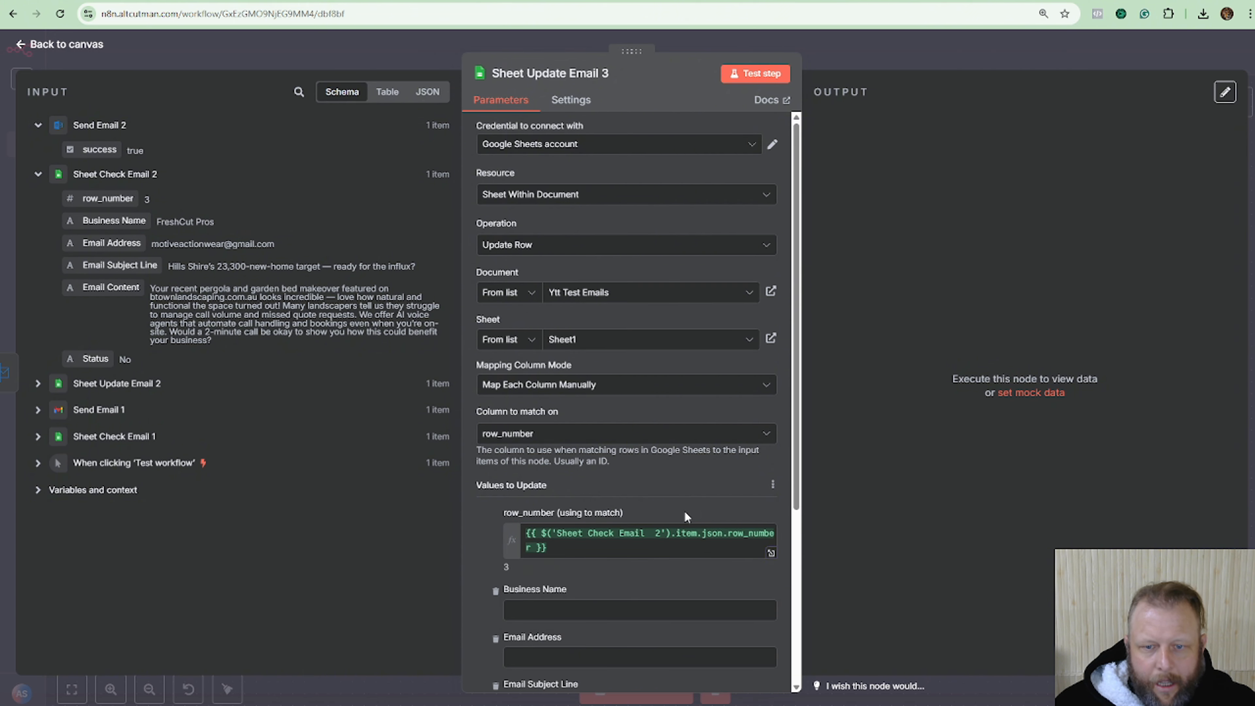
Test Sheet Update Email 3 and confirm FreshCut Pros' Status is Yes in the sheet.
scroll(684, 510, down, 5)
click(764, 85)
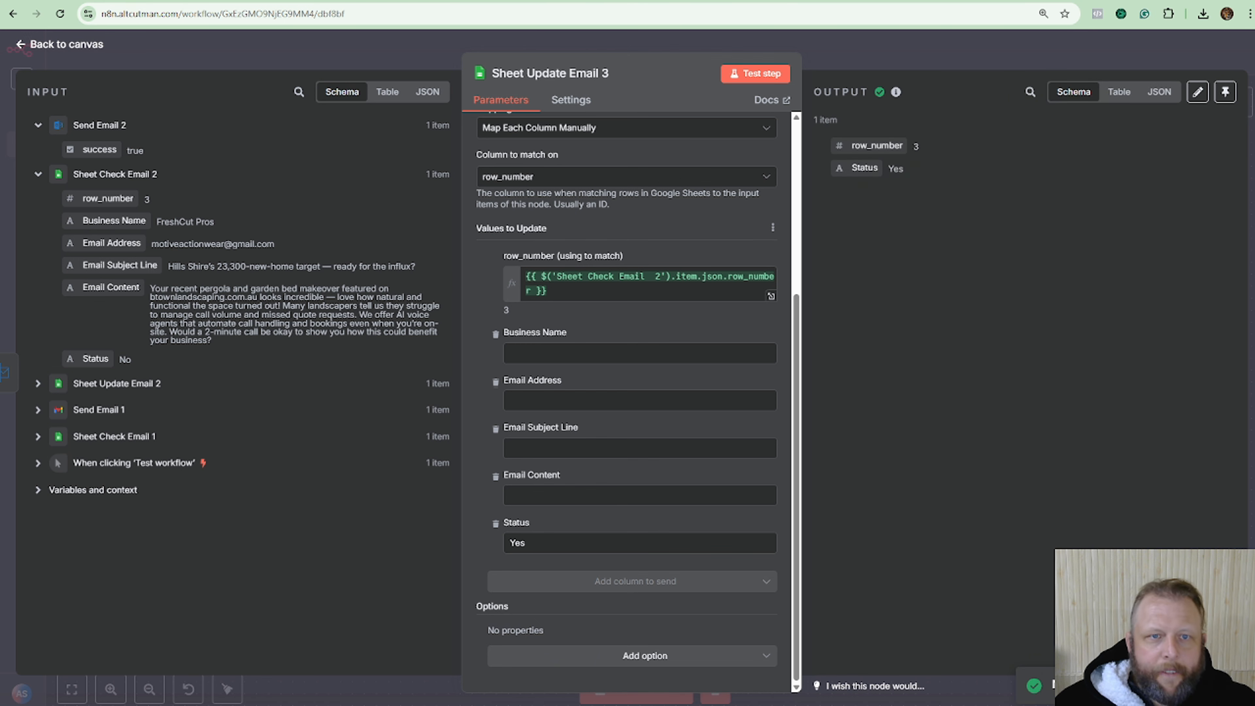
click(593, 1)
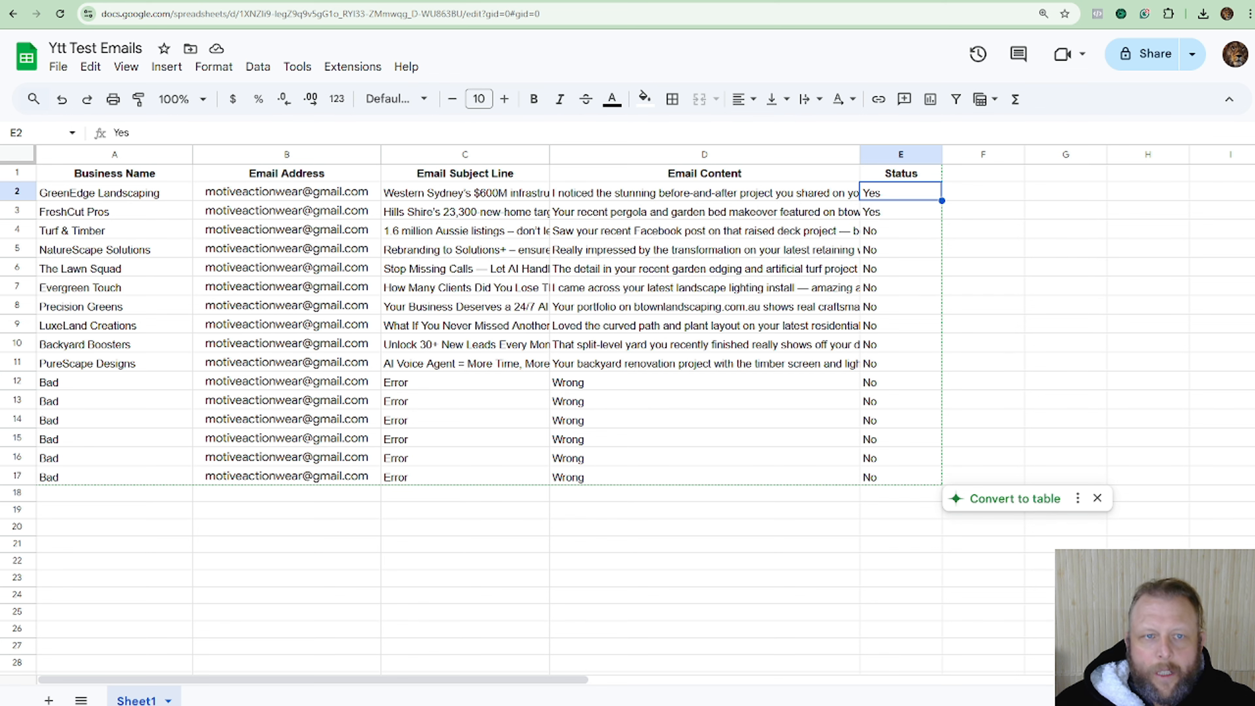
click(443, 1)
click(813, 46)
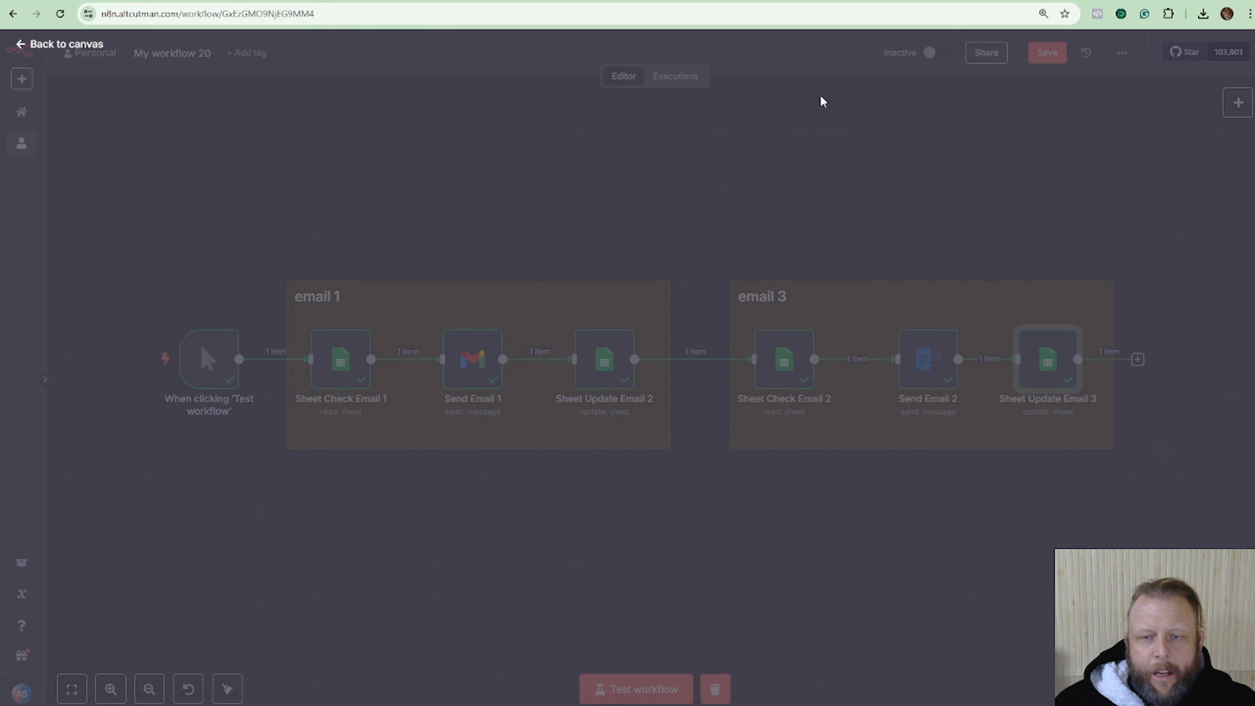
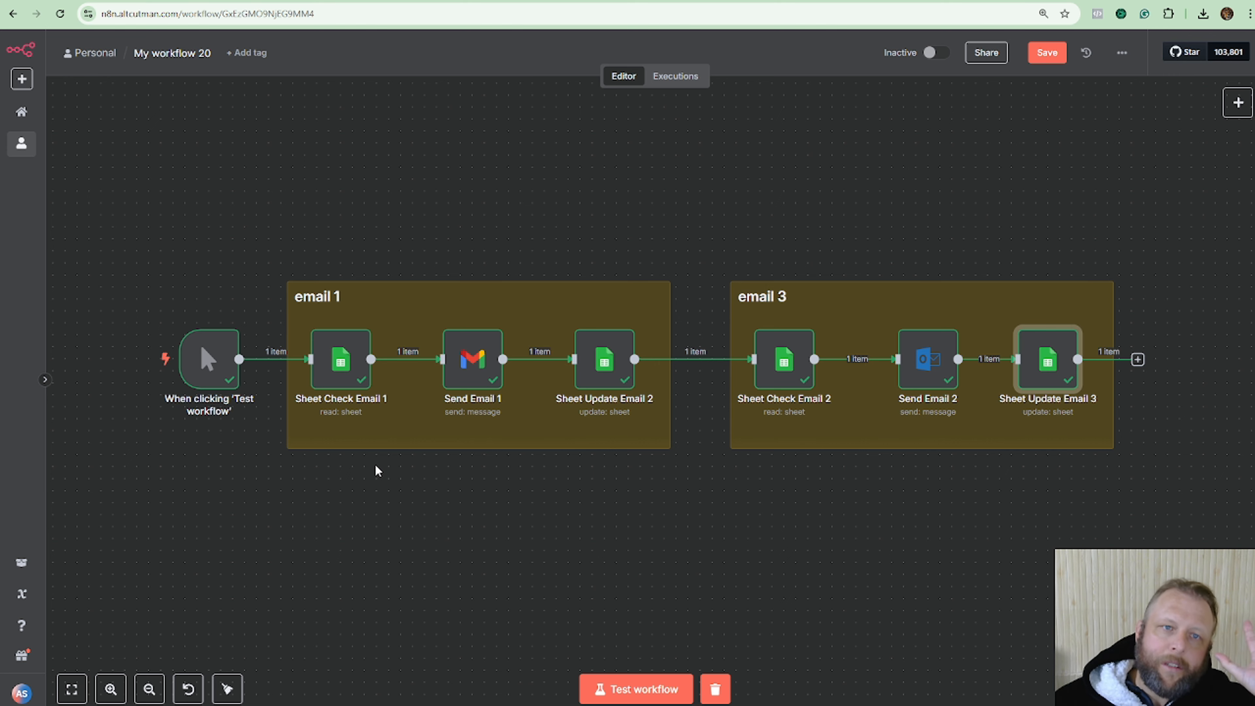
Switch from the n8n workflow to the Ytt Test Emails spreadsheet.
click(112, 0)
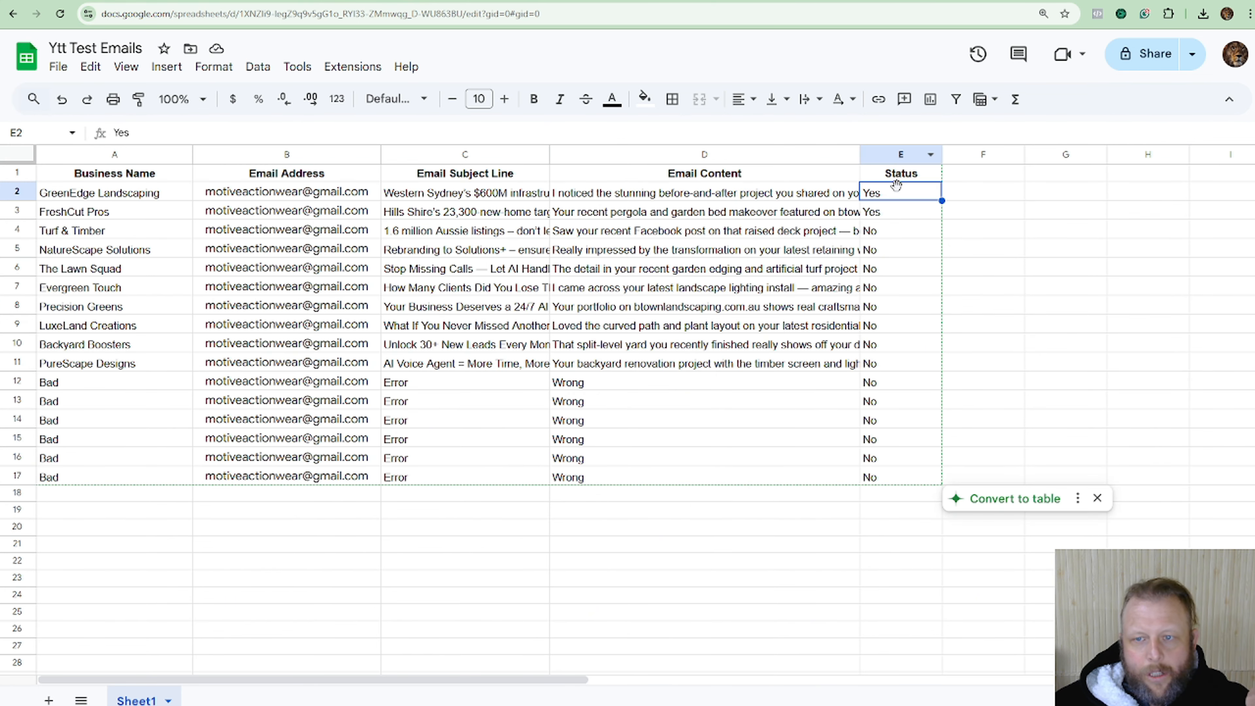
Change the Yes in E2 and E3 to No for GreenEdge Landscaping and FreshCut Pros, then return to n8n.
text(No)
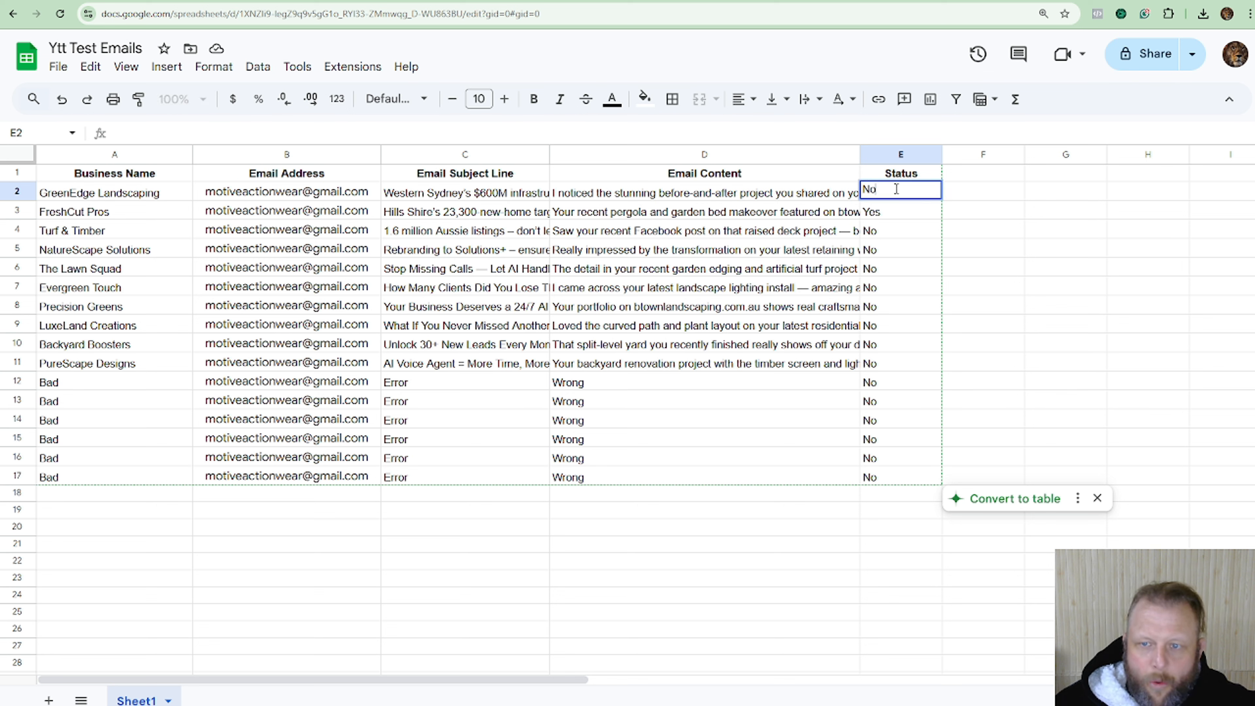
click(902, 216)
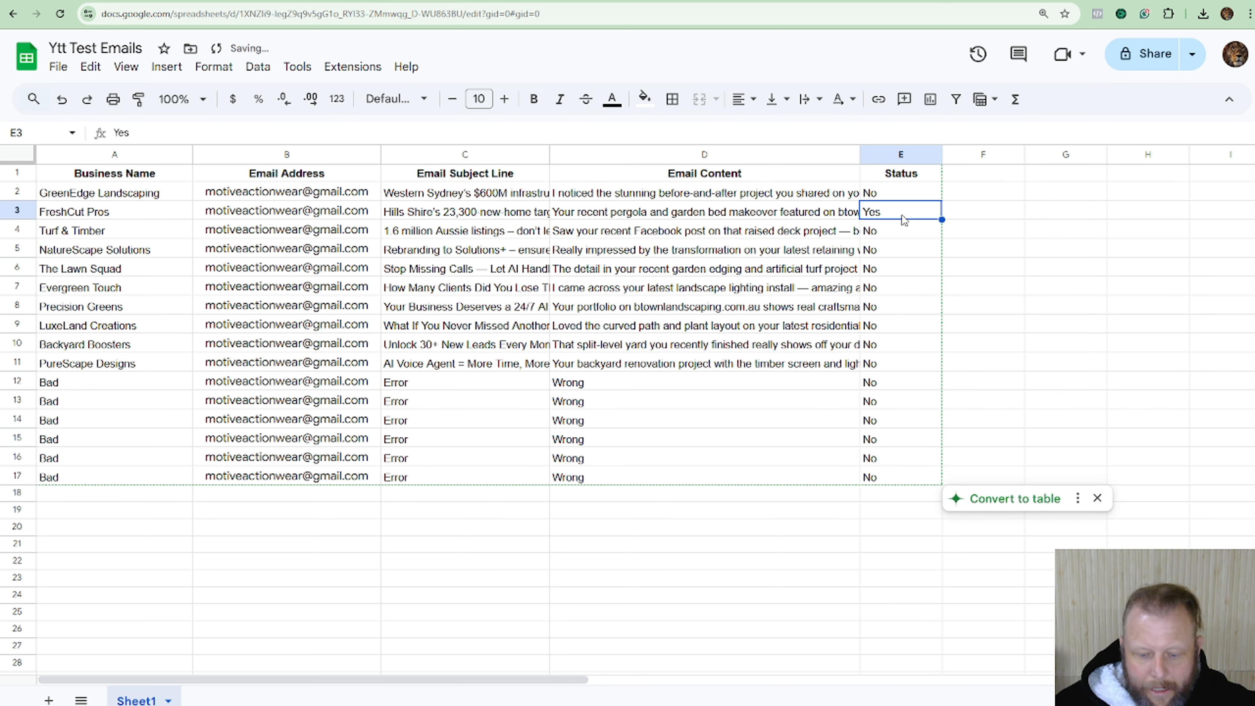
text(No)
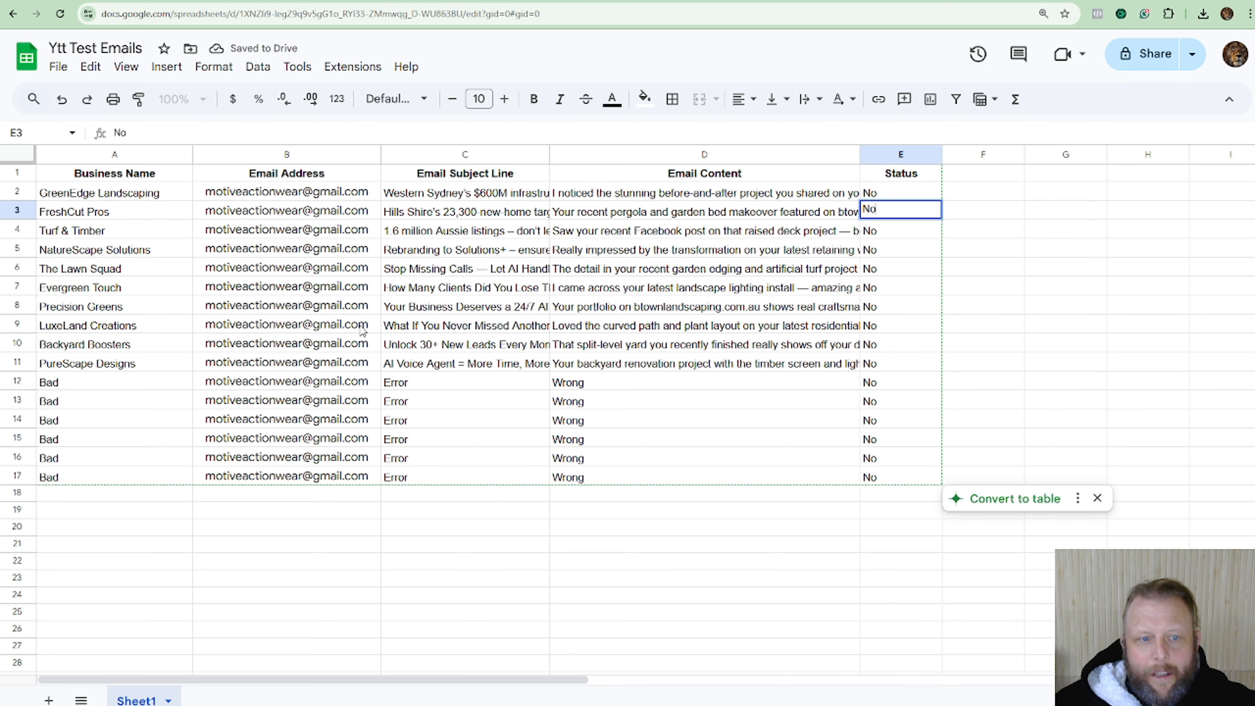
click(363, 328)
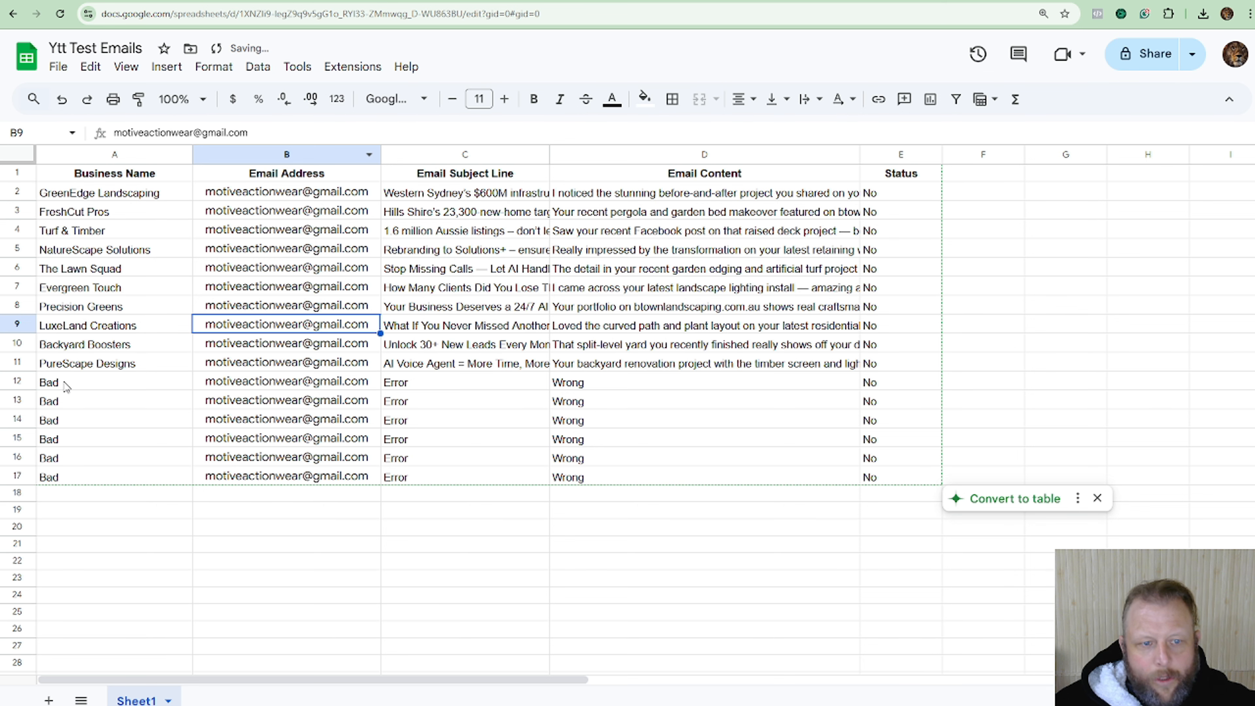
click(71, 386)
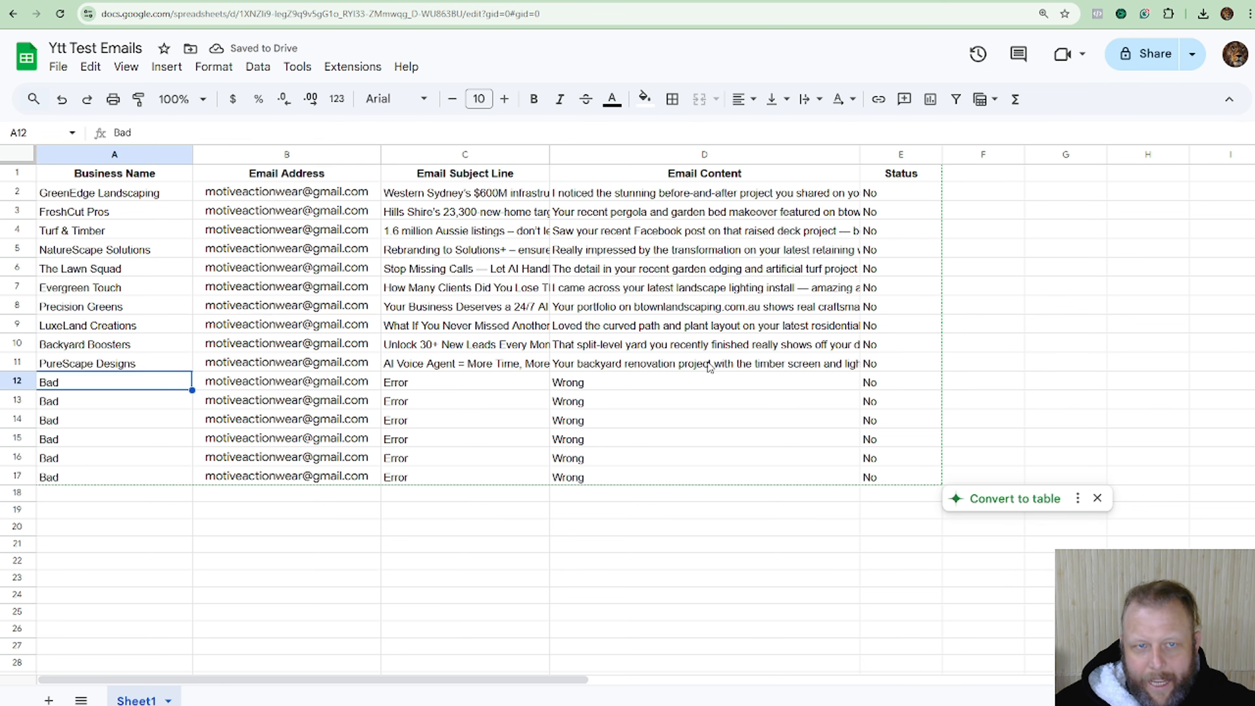
key(ctrl+Tab)
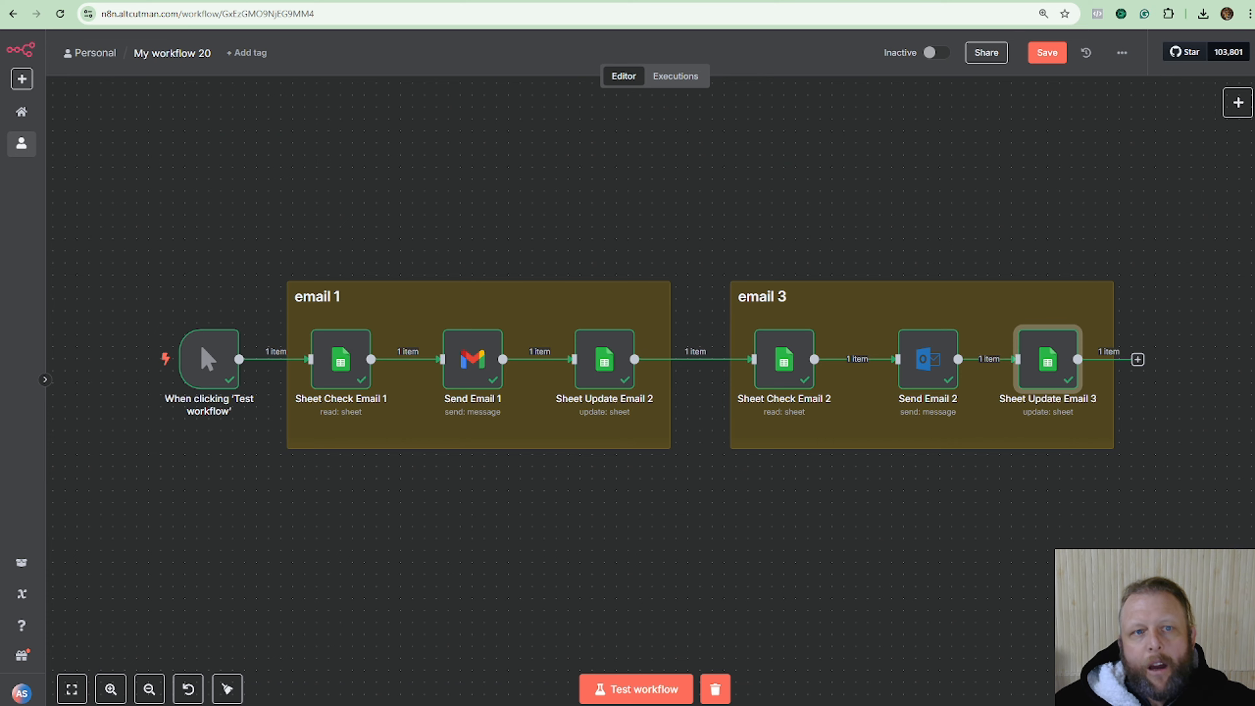
Add a Wait node after Sheet Update Email 3 with Wait Amount 5 and Unit Seconds.
click(1137, 360)
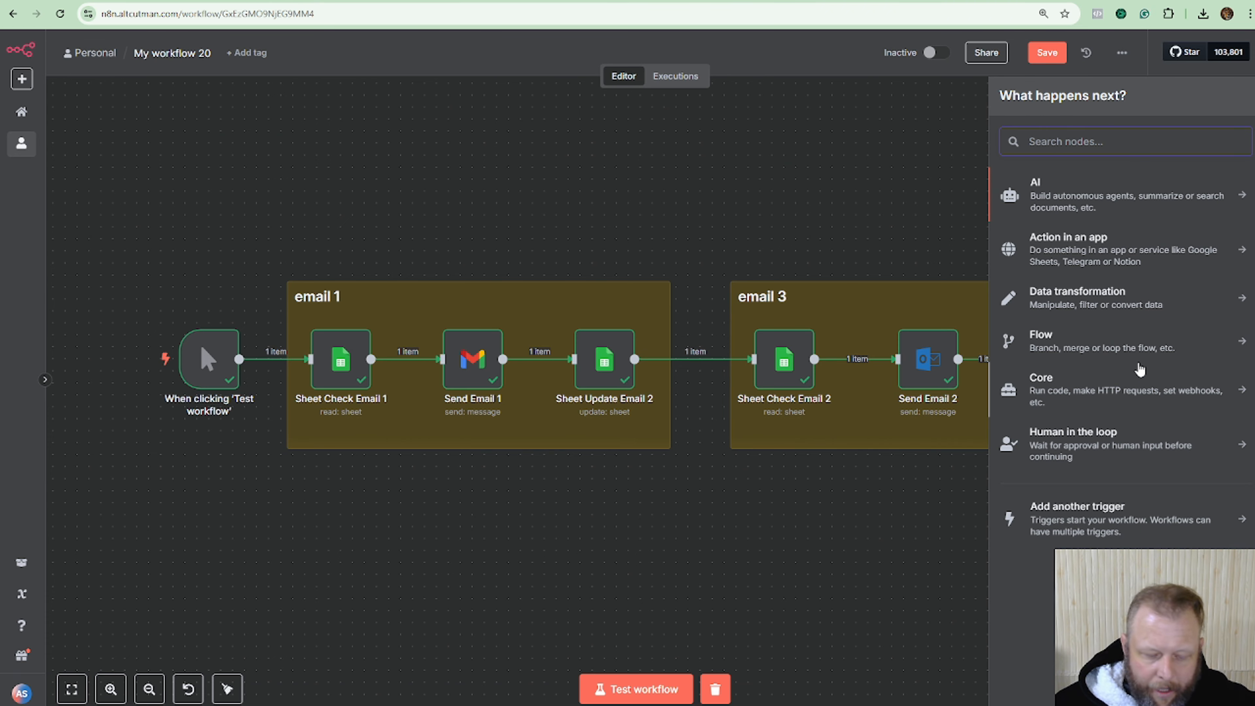
text(wait)
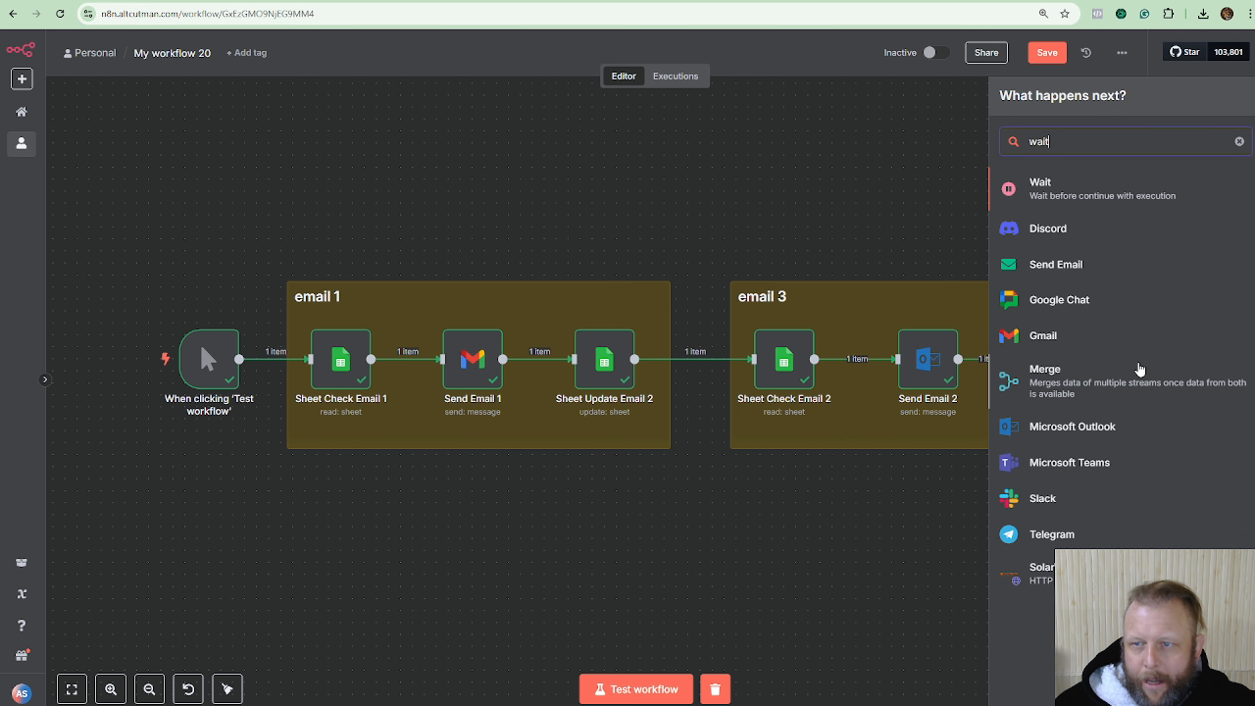
click(1073, 198)
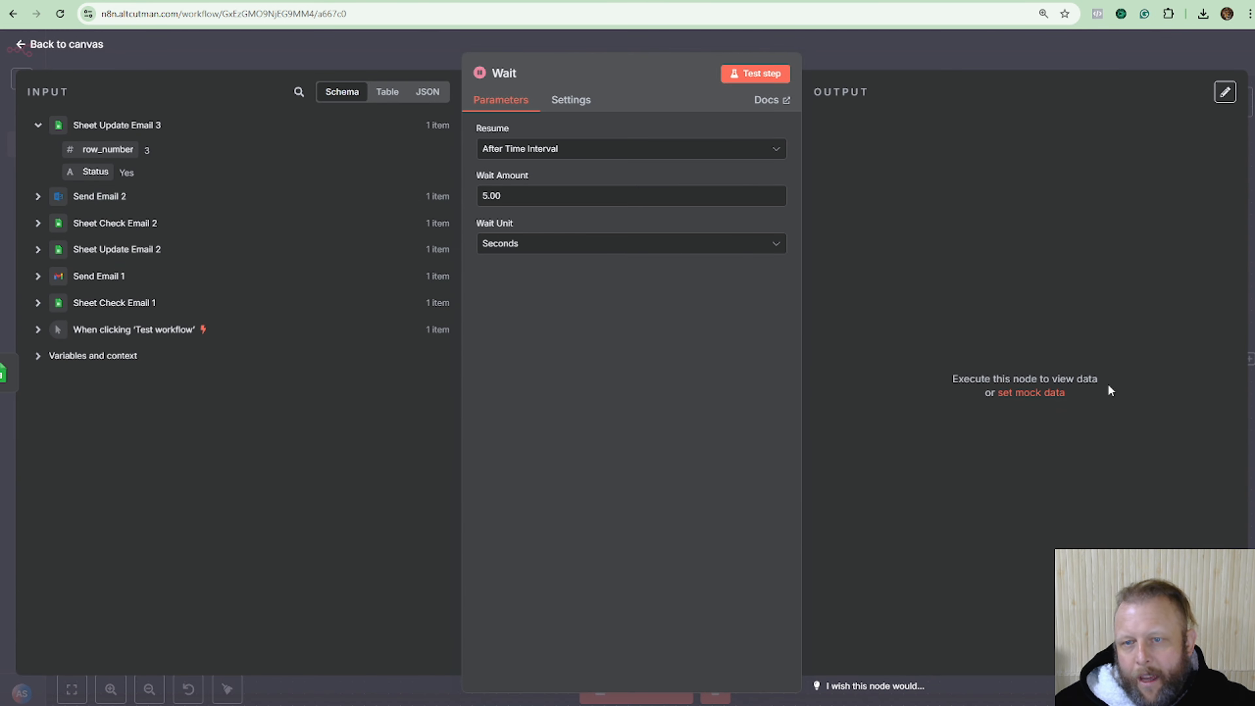
double_click(573, 197)
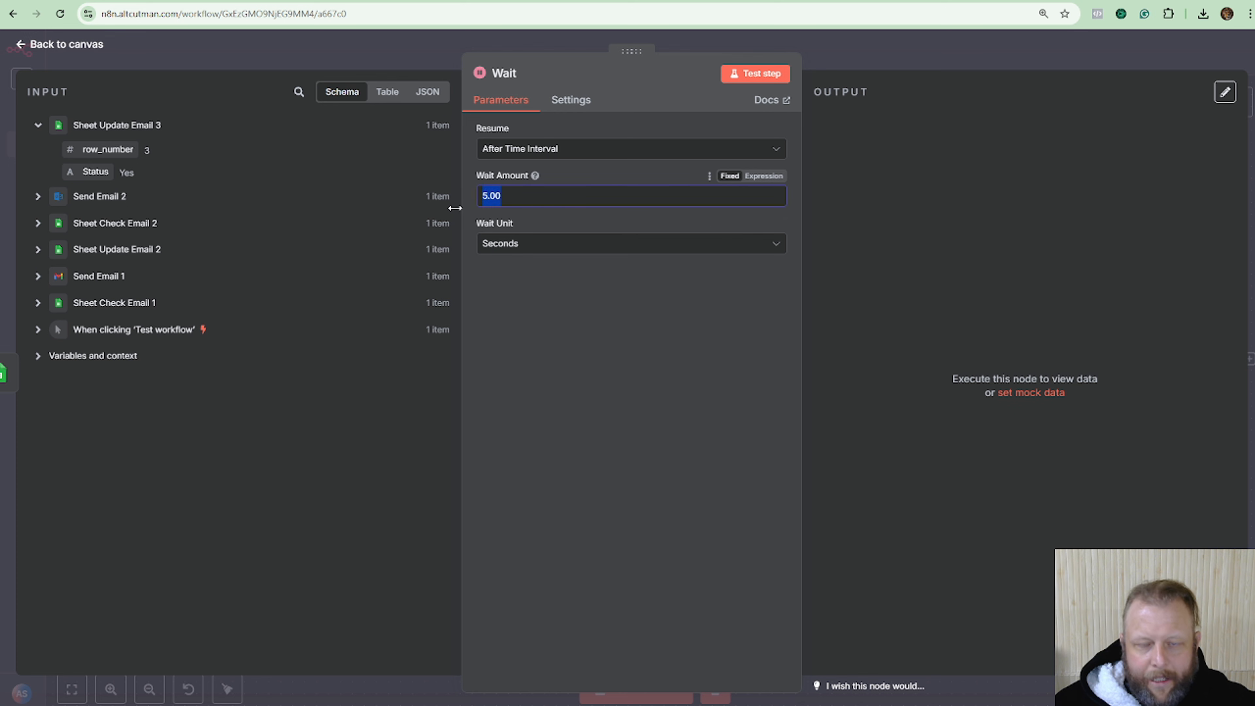
click(552, 246)
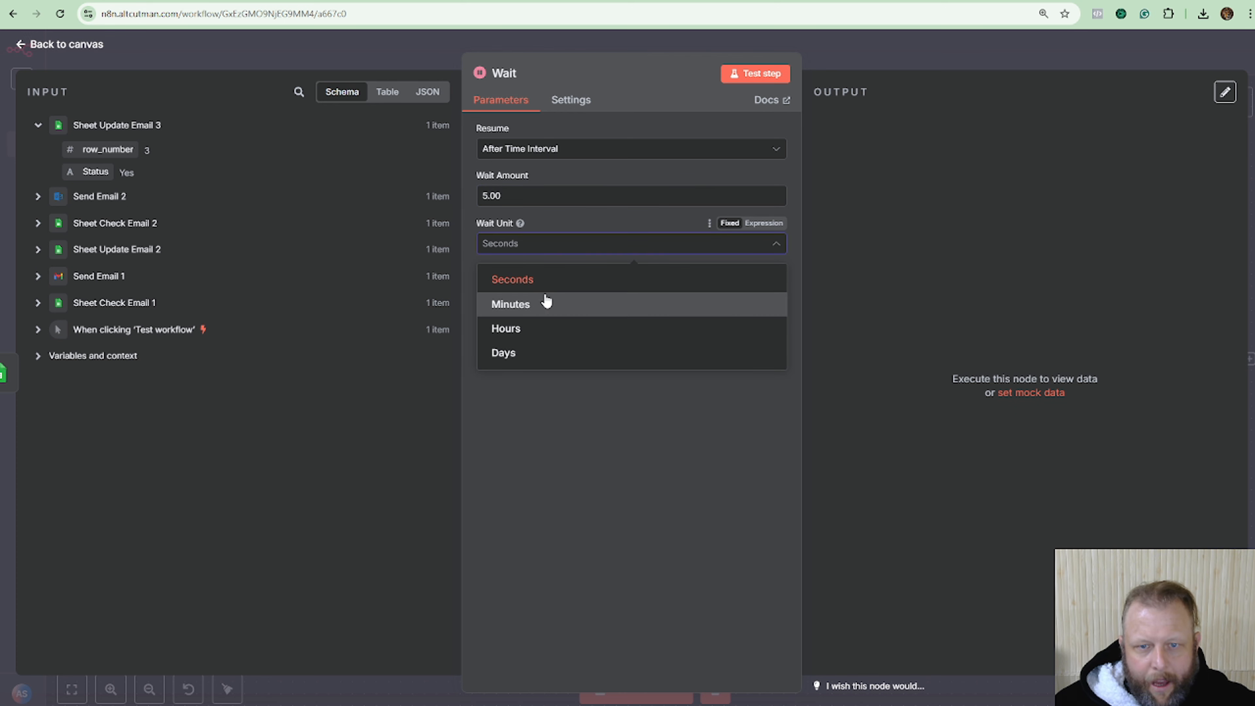
double_click(547, 197)
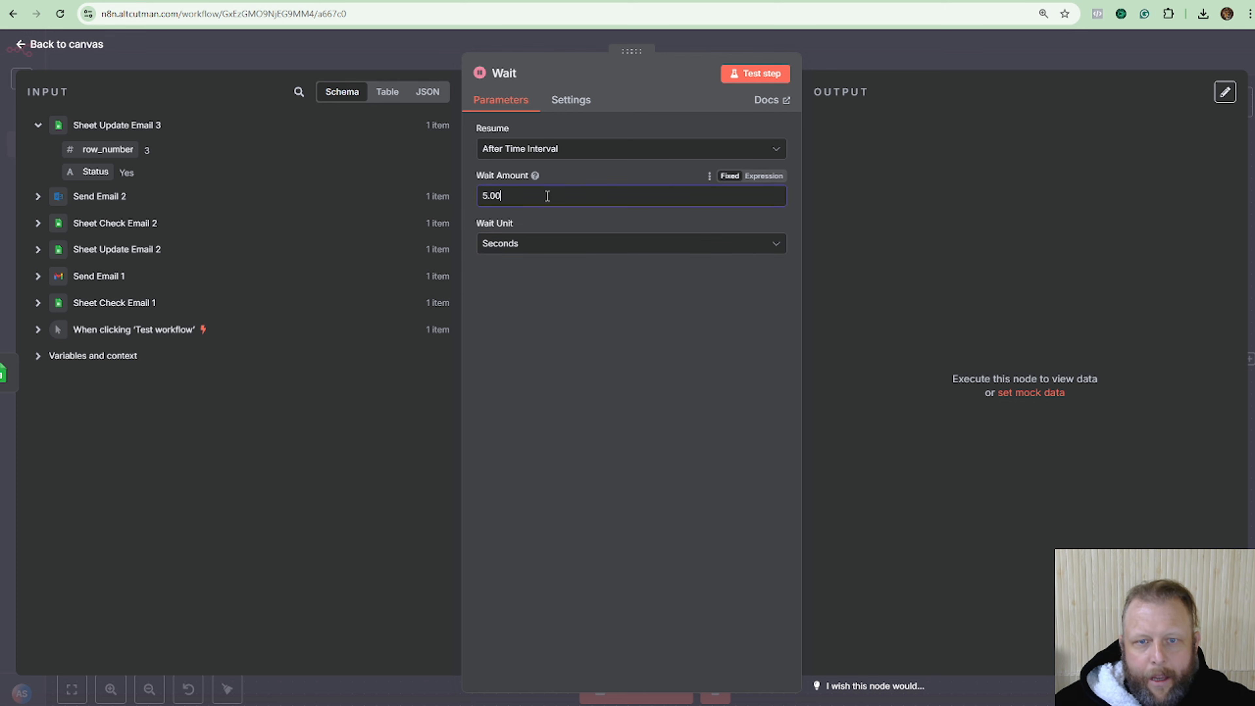
text(1)
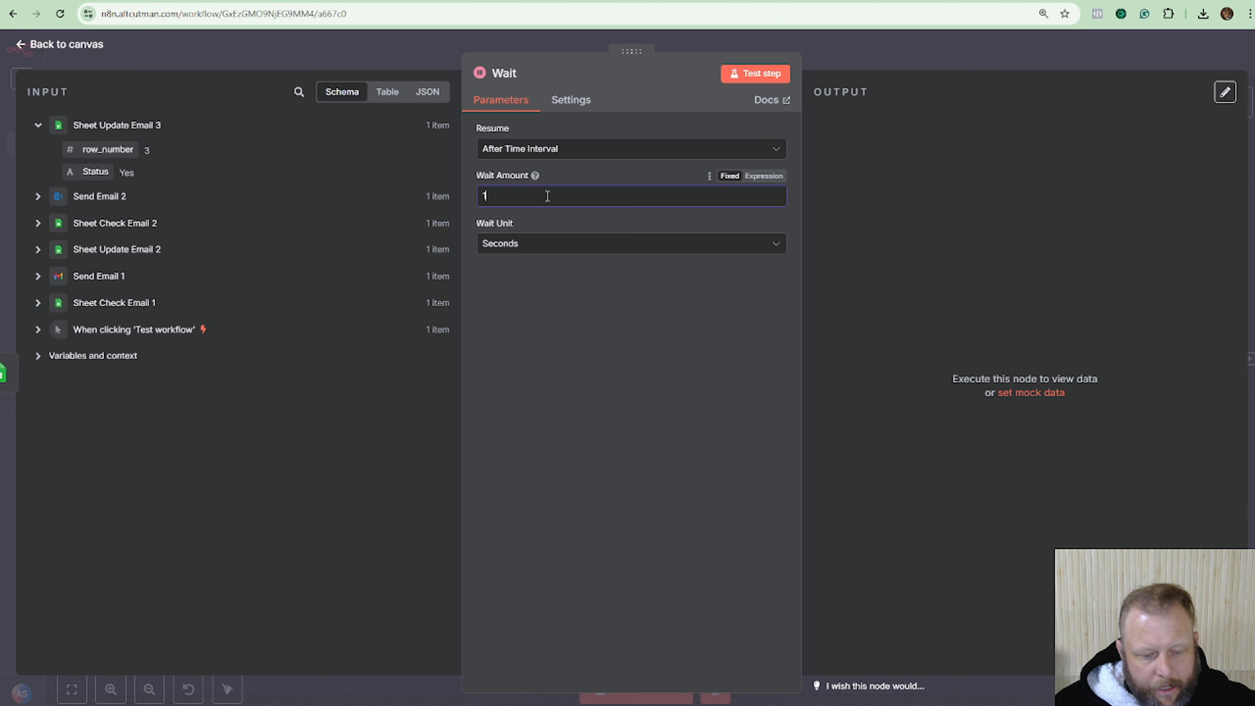
drag(531, 197, 482, 196)
text(5)
click(554, 356)
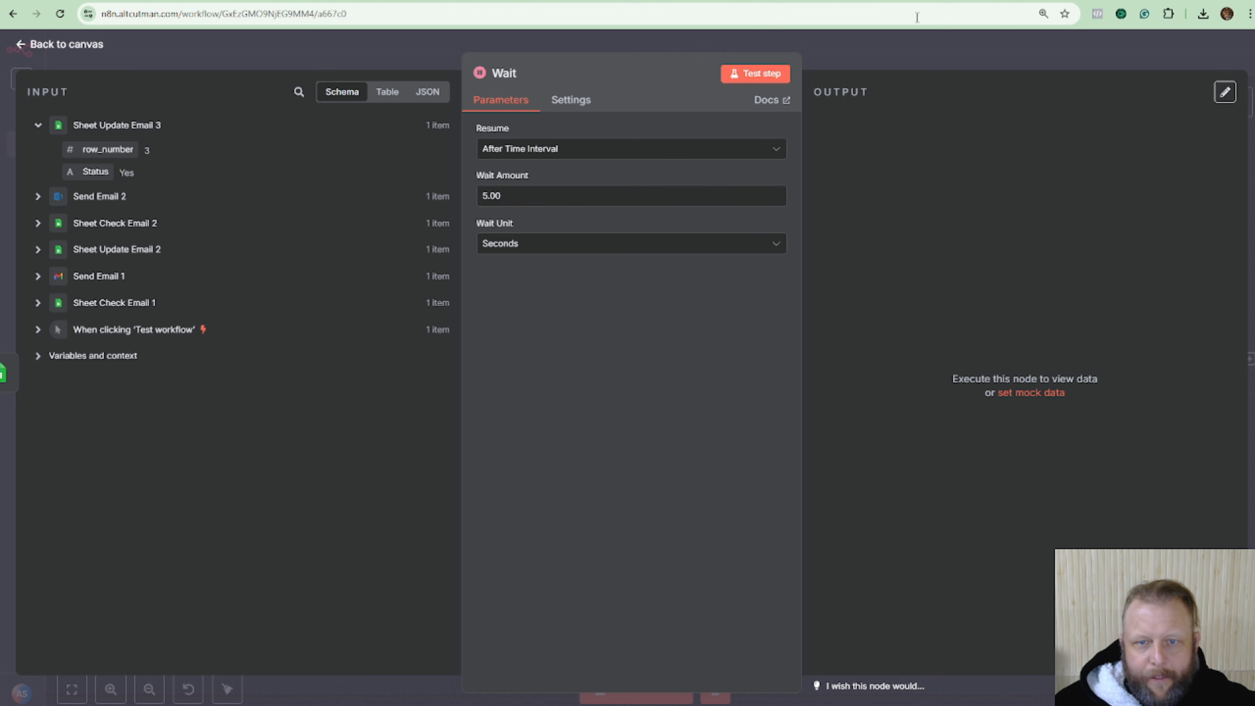
click(900, 56)
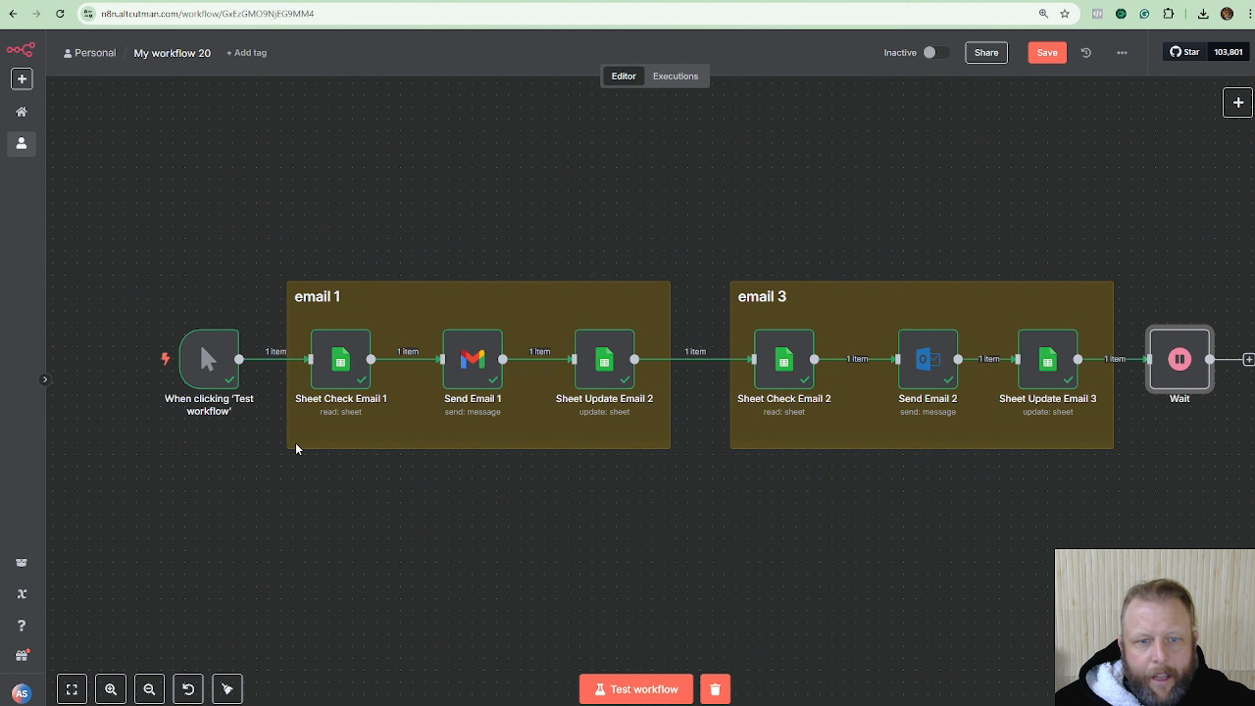
Add a Loop Over Items node to the workflow and zoom out to see everything.
click(1237, 102)
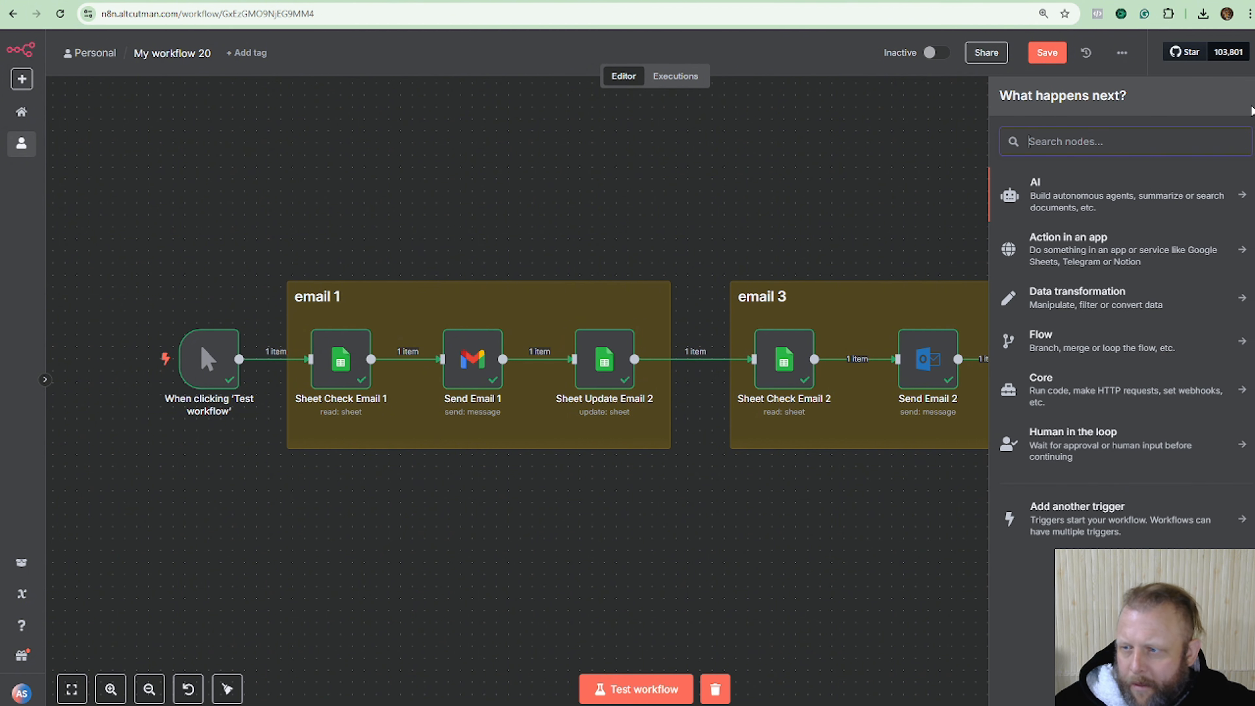
text(loop)
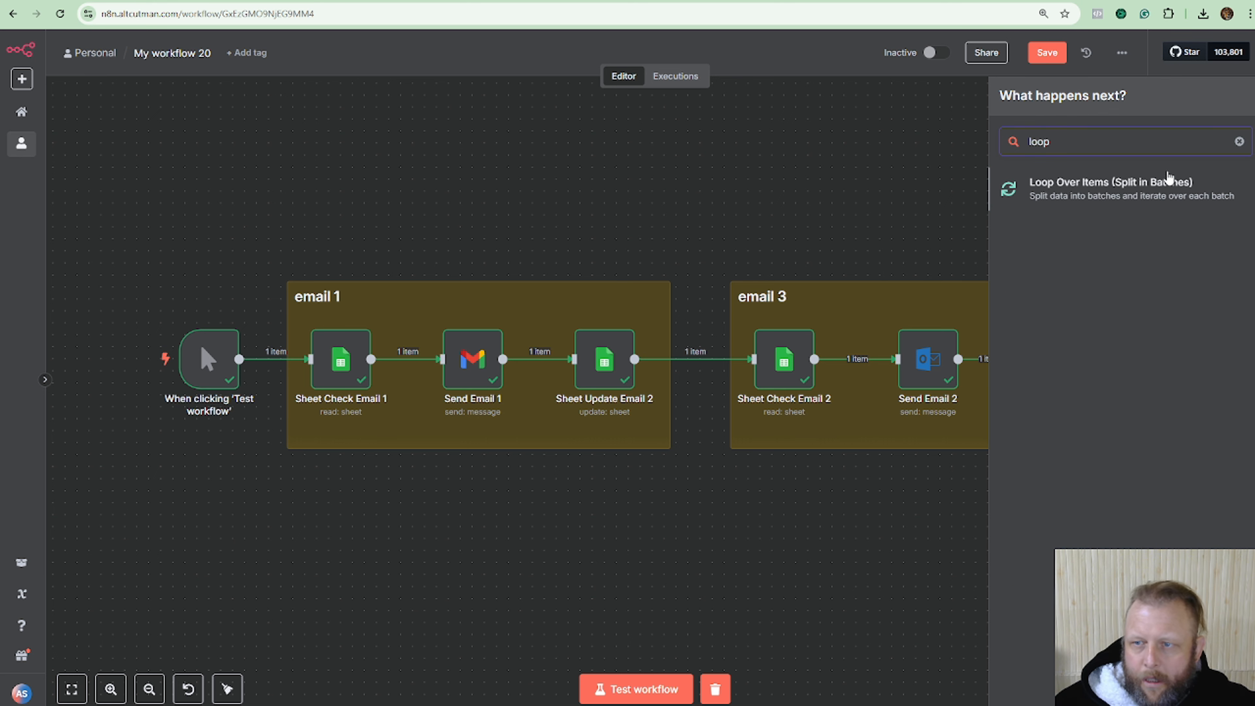
click(1165, 183)
click(991, 50)
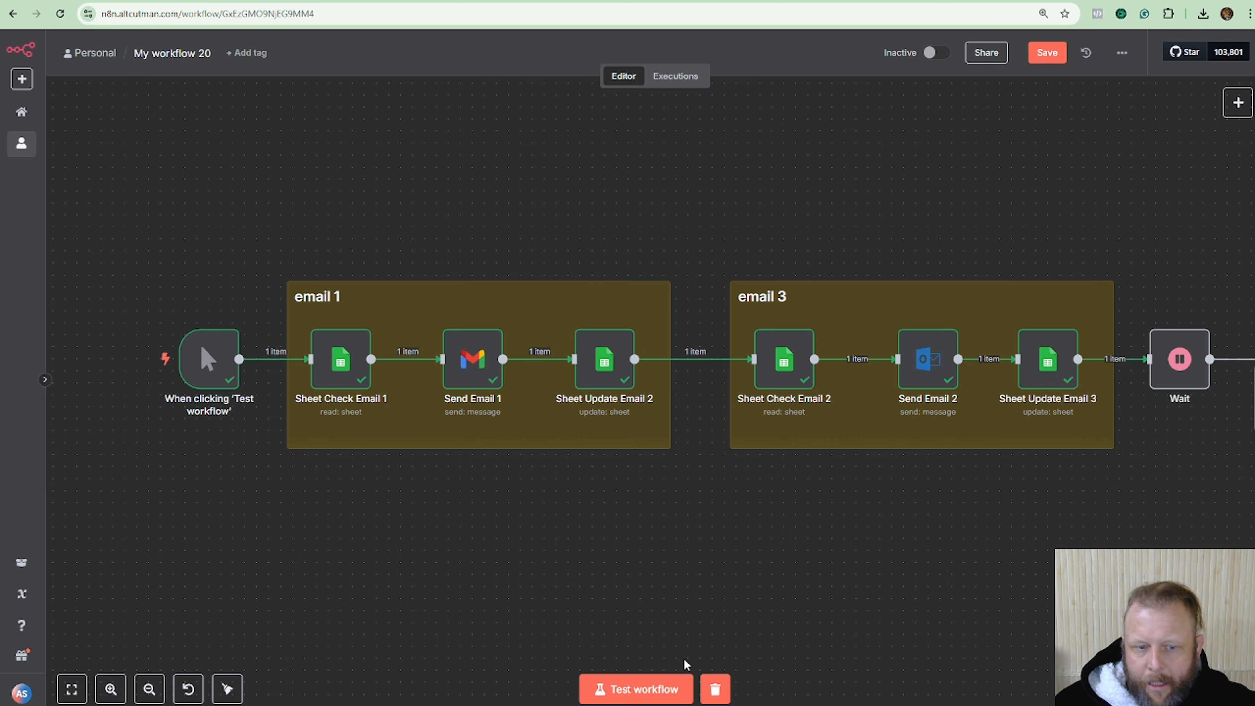
scroll(704, 597, right, 3)
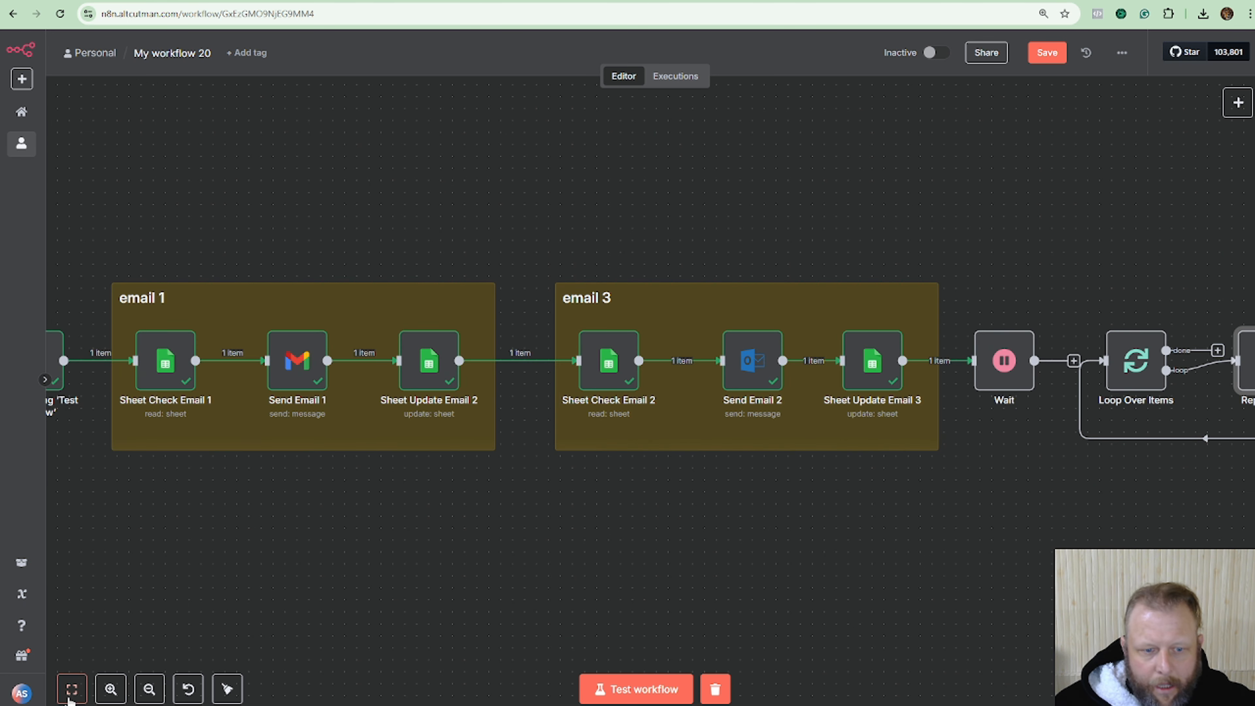
click(149, 689)
Arrange Loop Over Items, Replace Me and the manual trigger at the left of the canvas.
drag(935, 252, 1087, 467)
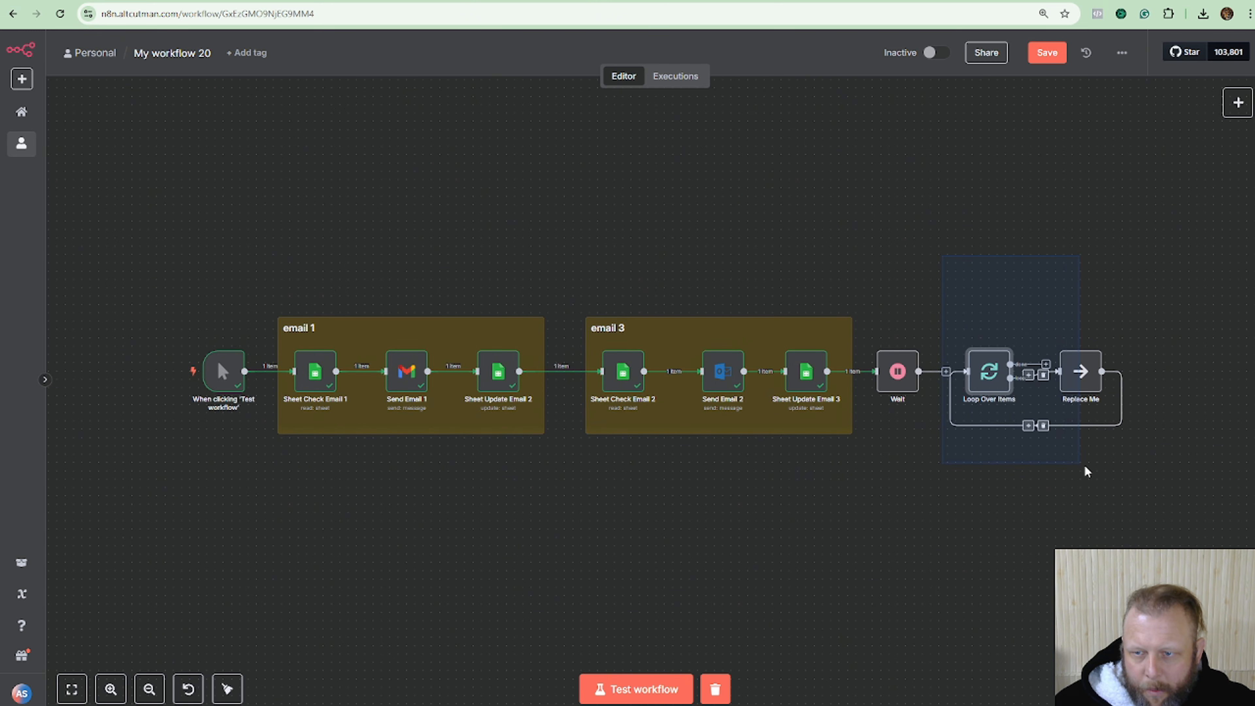
drag(998, 381, 294, 255)
drag(1080, 374, 830, 267)
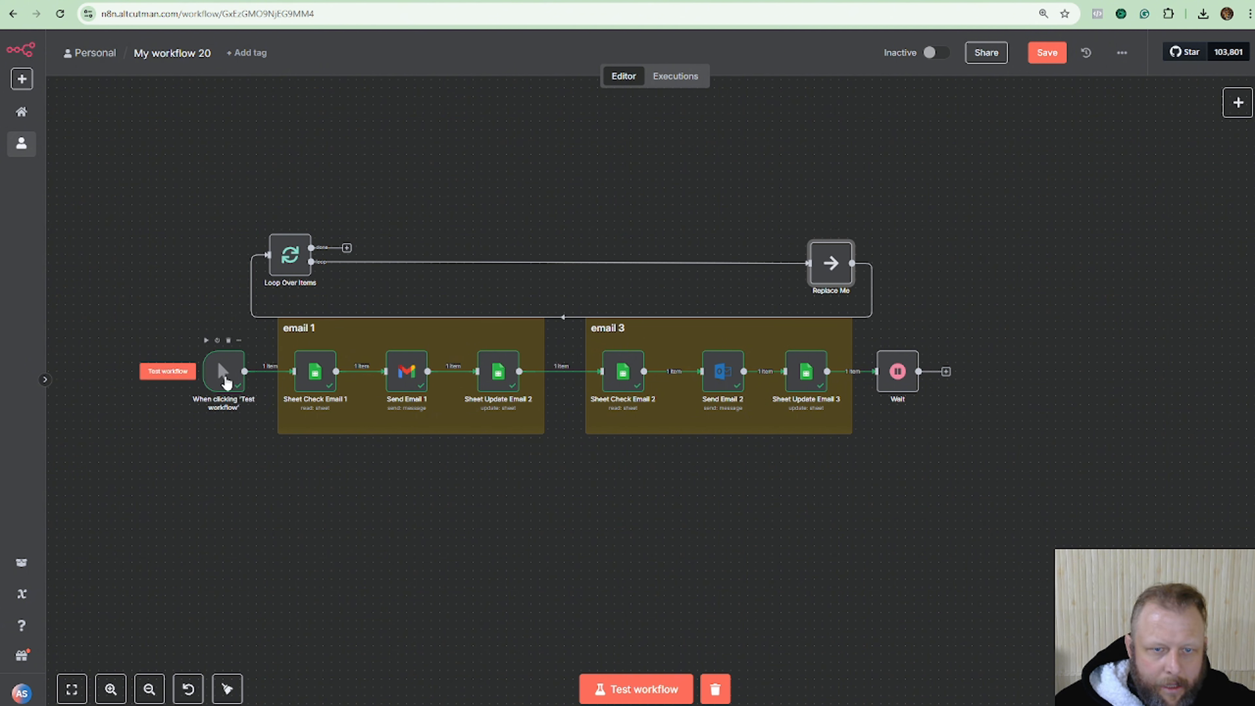
drag(223, 371, 107, 371)
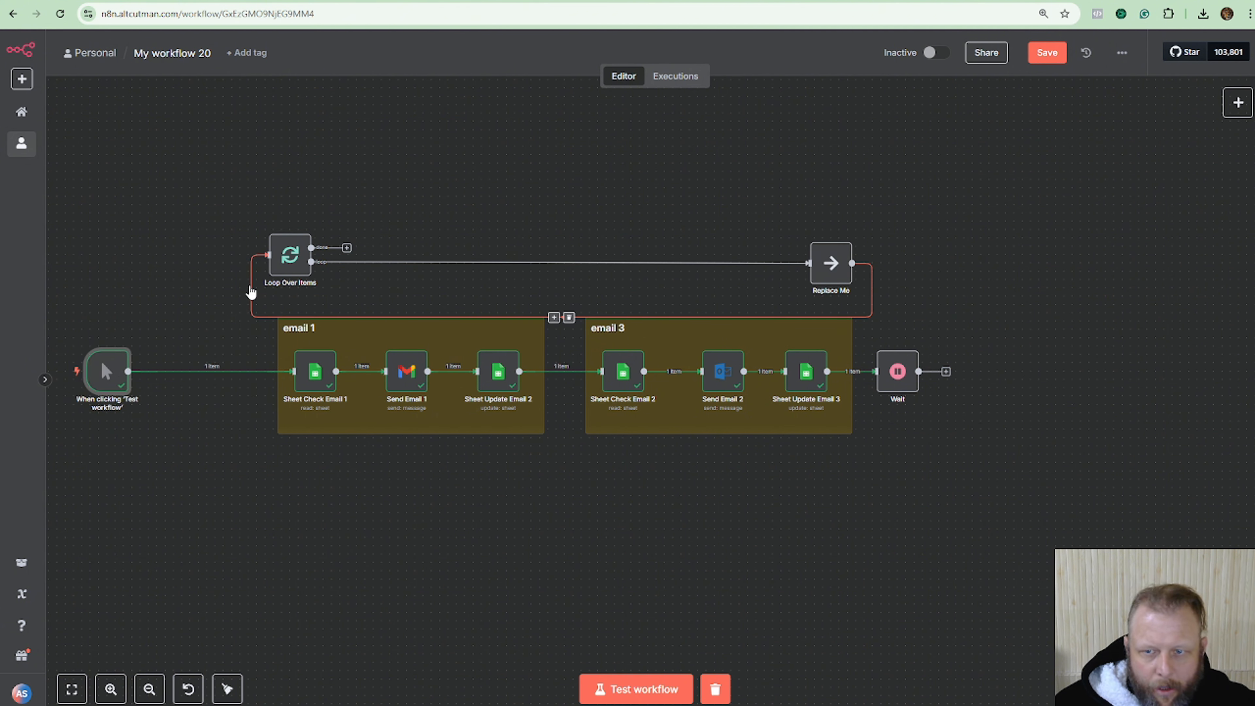
mouse_move(672, 255)
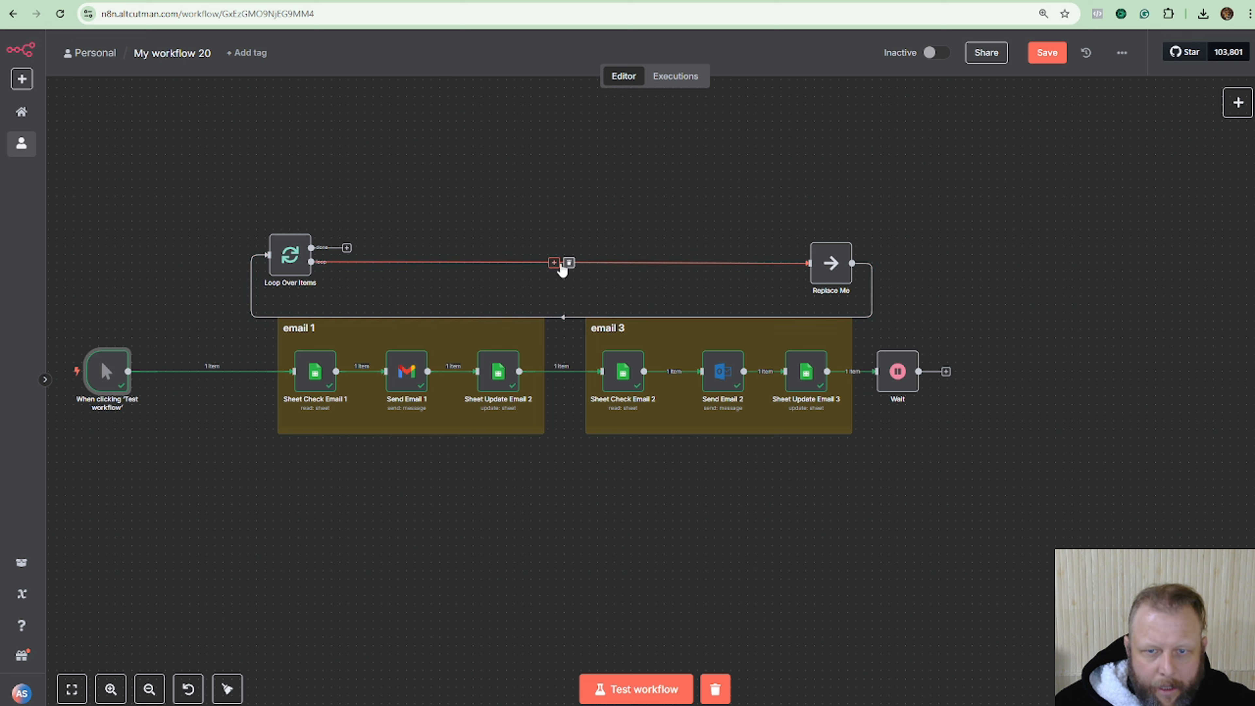
drag(284, 262, 191, 267)
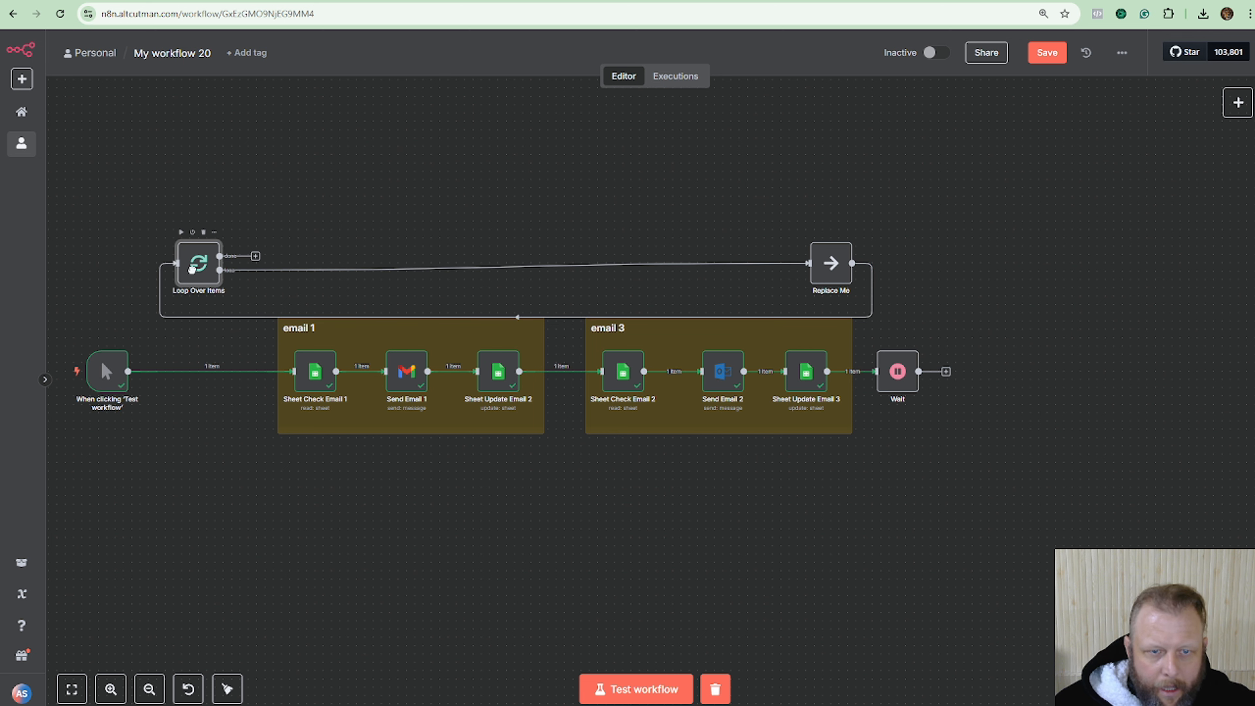
Rewire the loop to feed Sheet Check Email 1, with Wait's output returning into Loop Over Items.
click(522, 269)
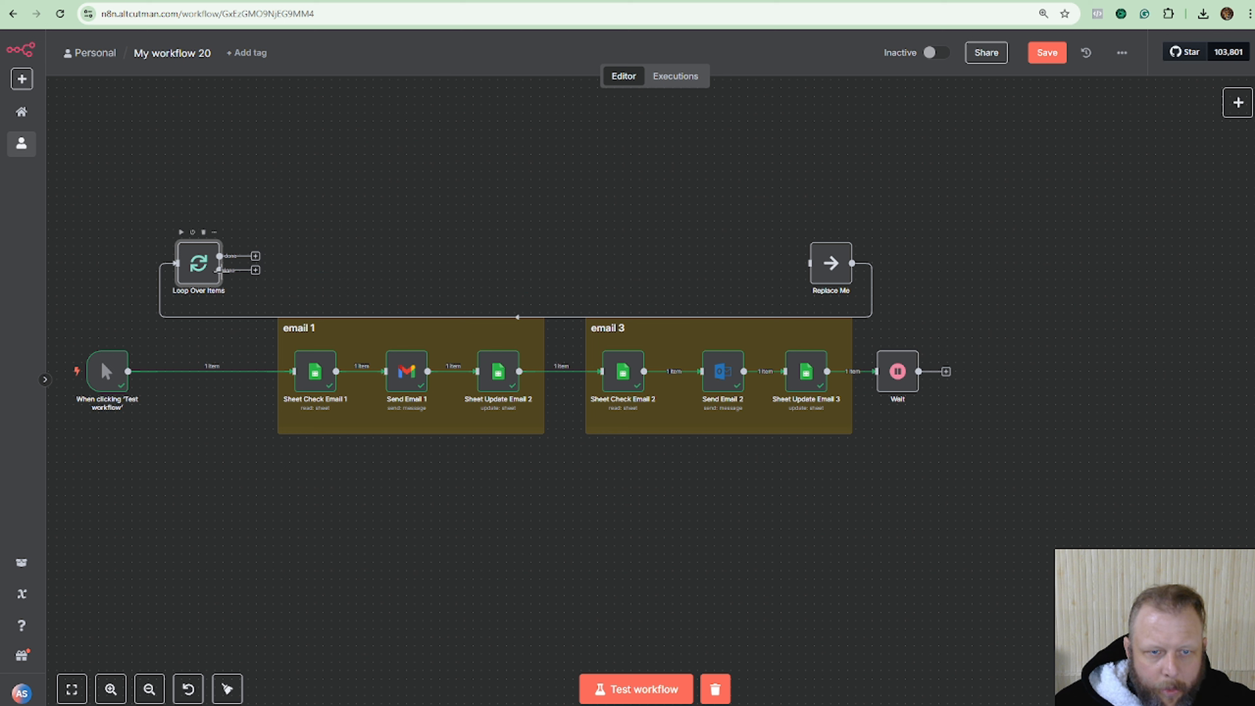
drag(220, 270, 293, 371)
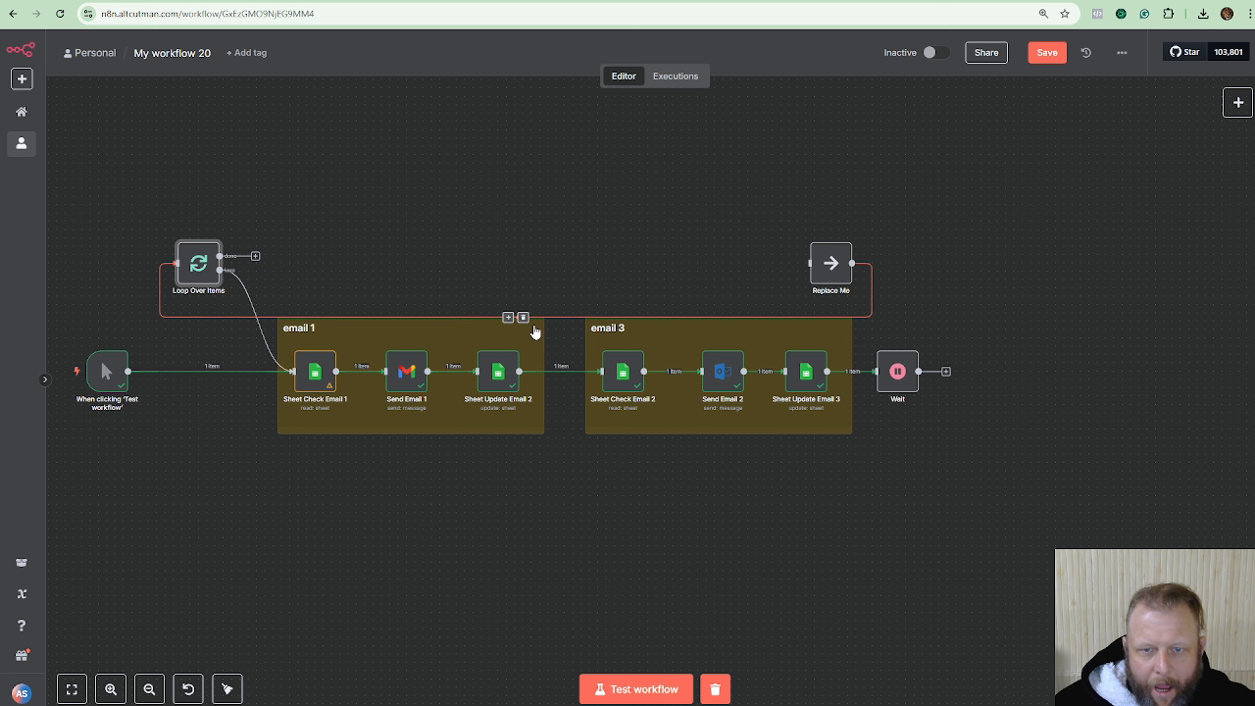
click(524, 317)
drag(945, 371, 193, 384)
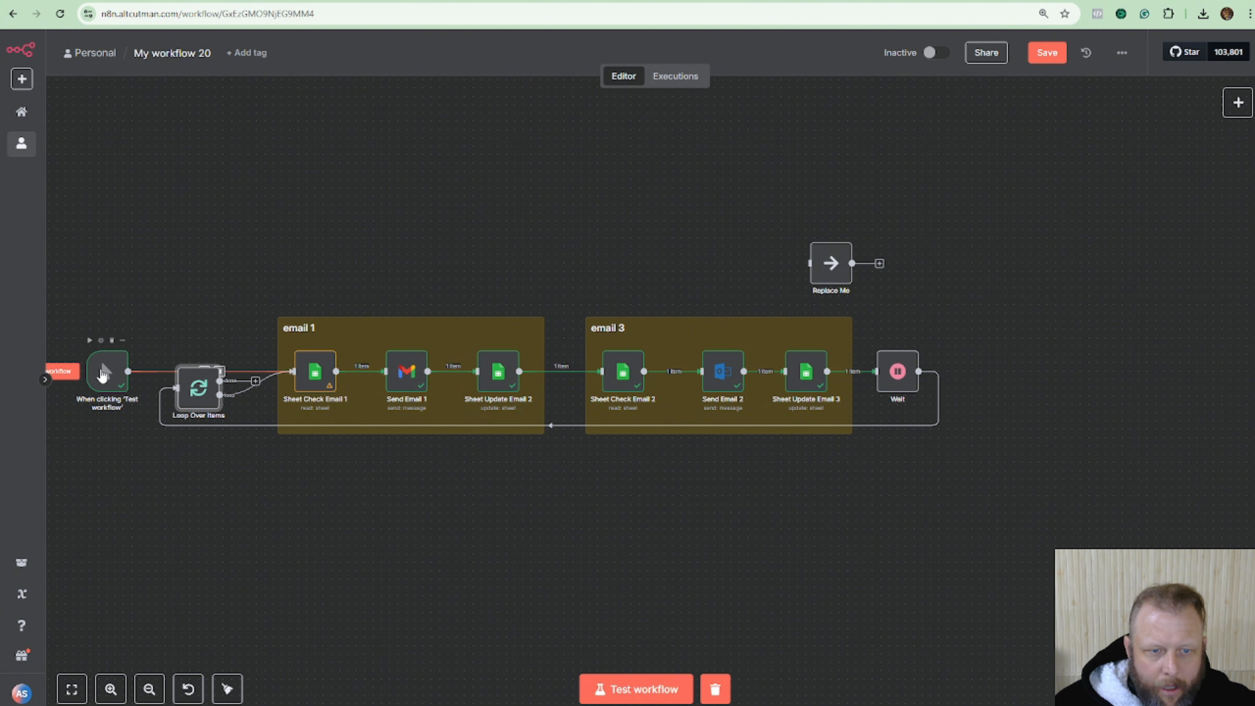
drag(97, 364, 209, 365)
click(233, 301)
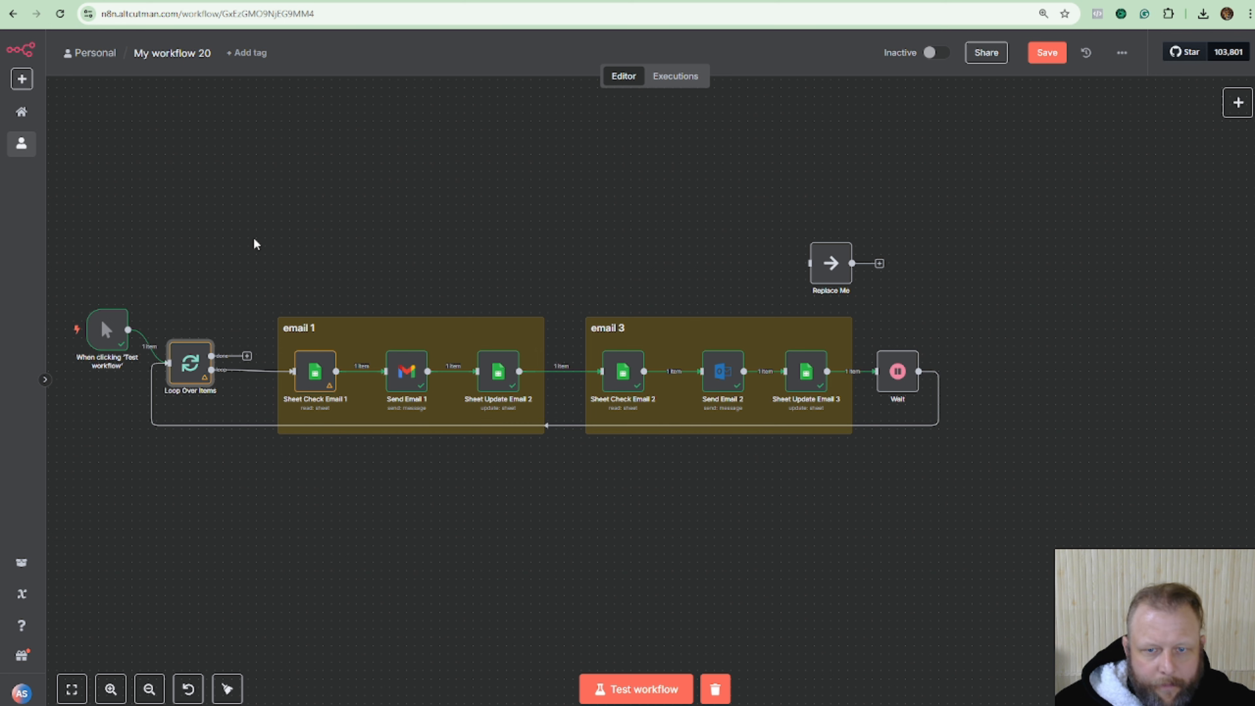
Move the manual trigger down beside the loop and delete the leftover Replace Me node.
scroll(330, 238, left, 5)
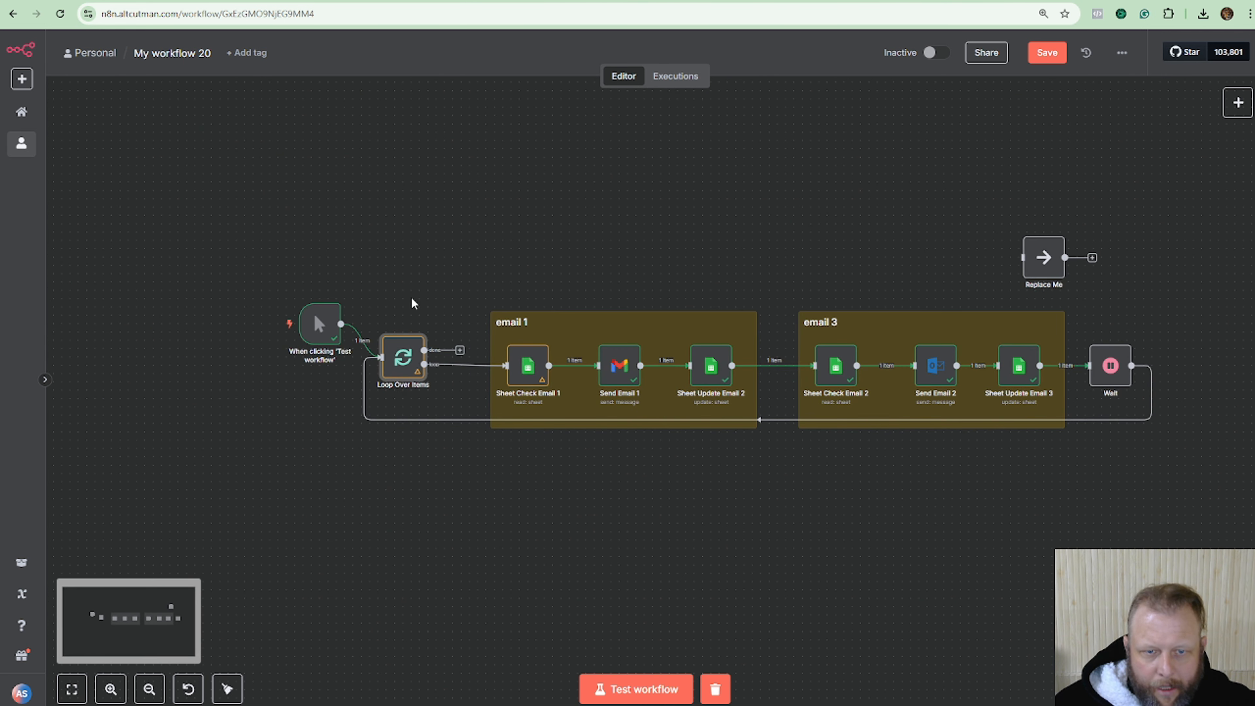
drag(330, 324, 263, 357)
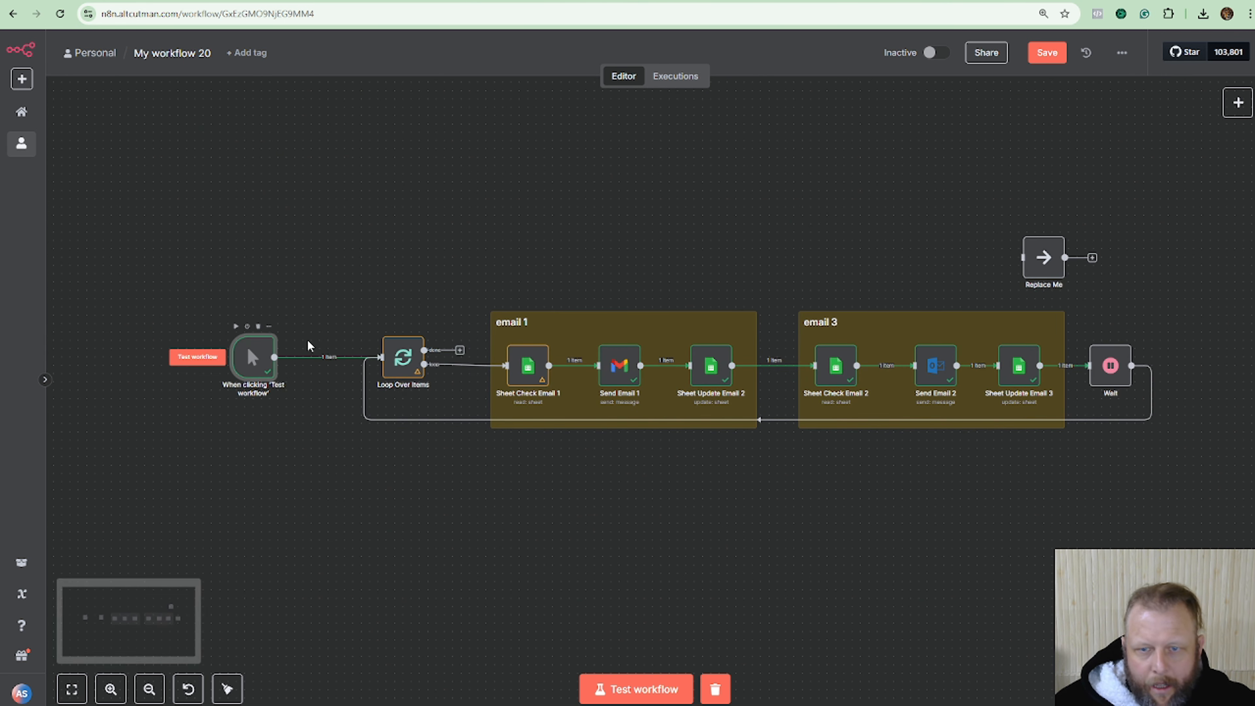
click(1029, 263)
key(Delete)
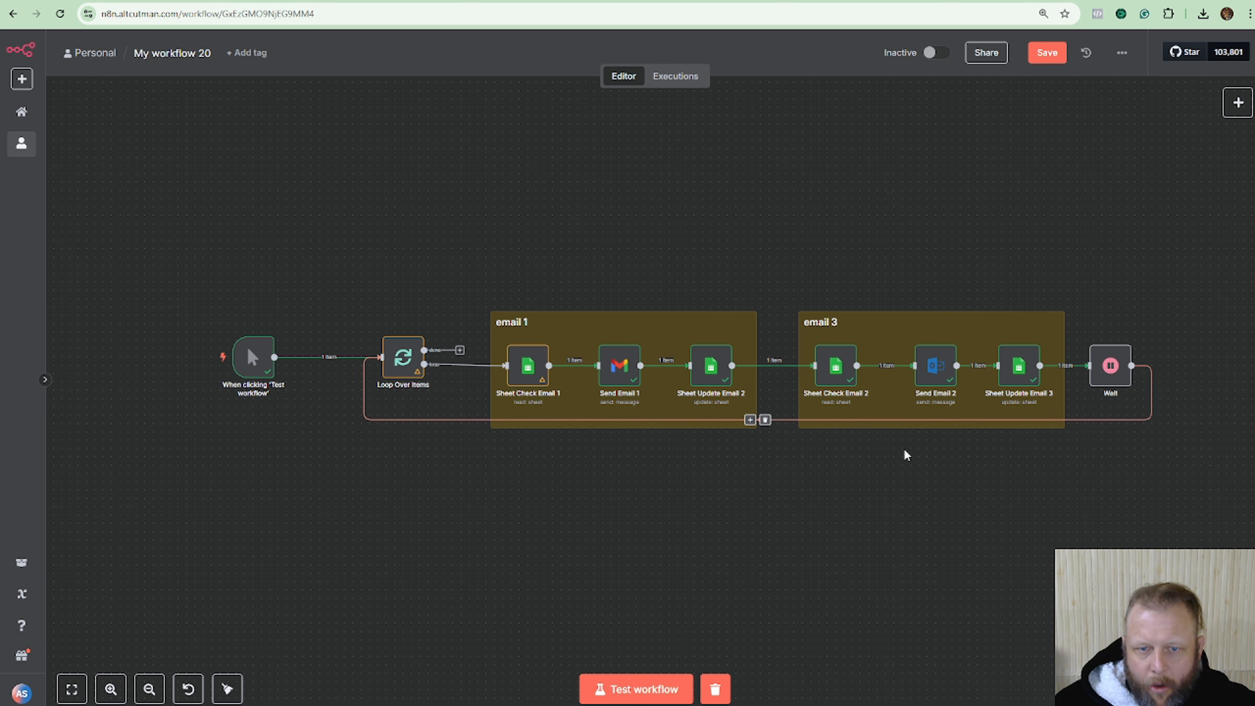
double_click(404, 365)
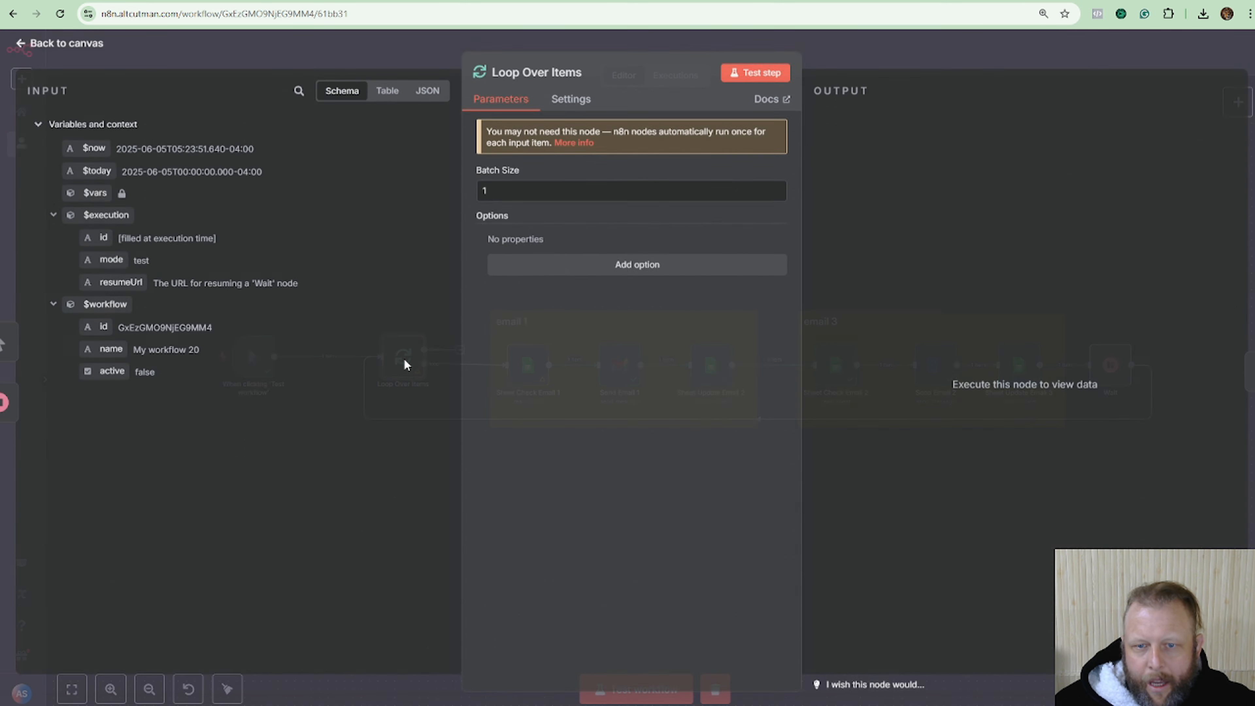
click(493, 197)
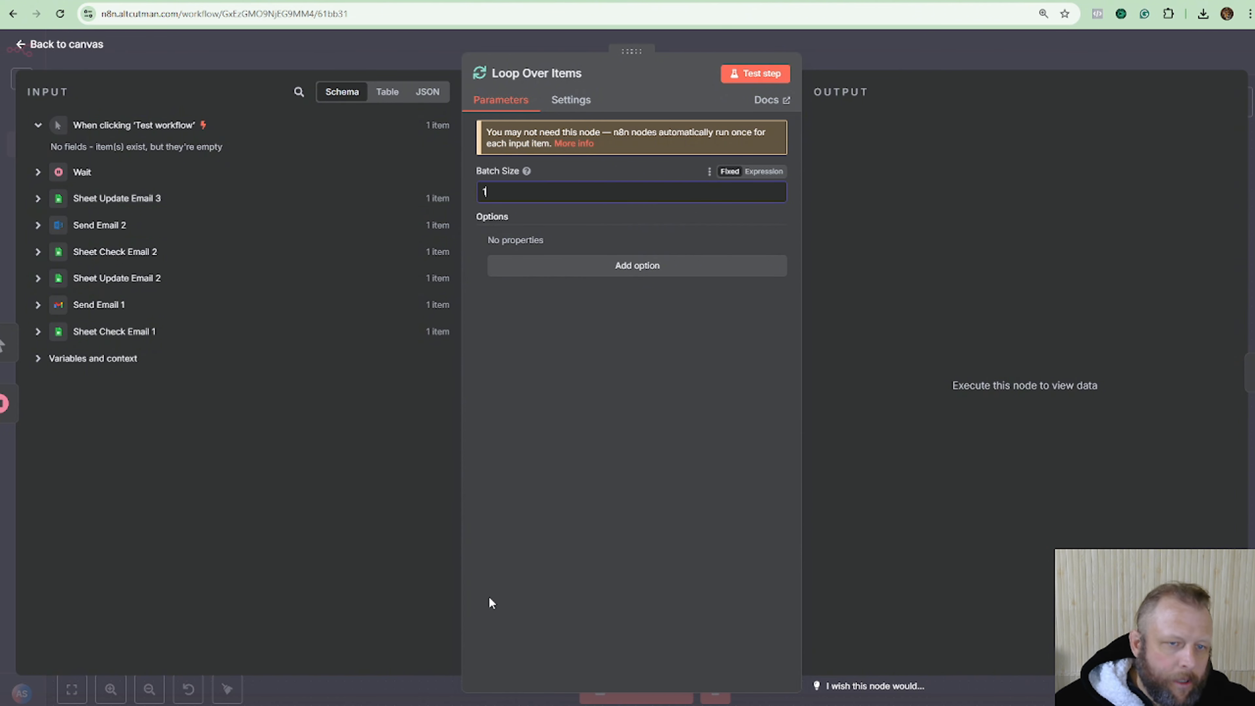
click(948, 62)
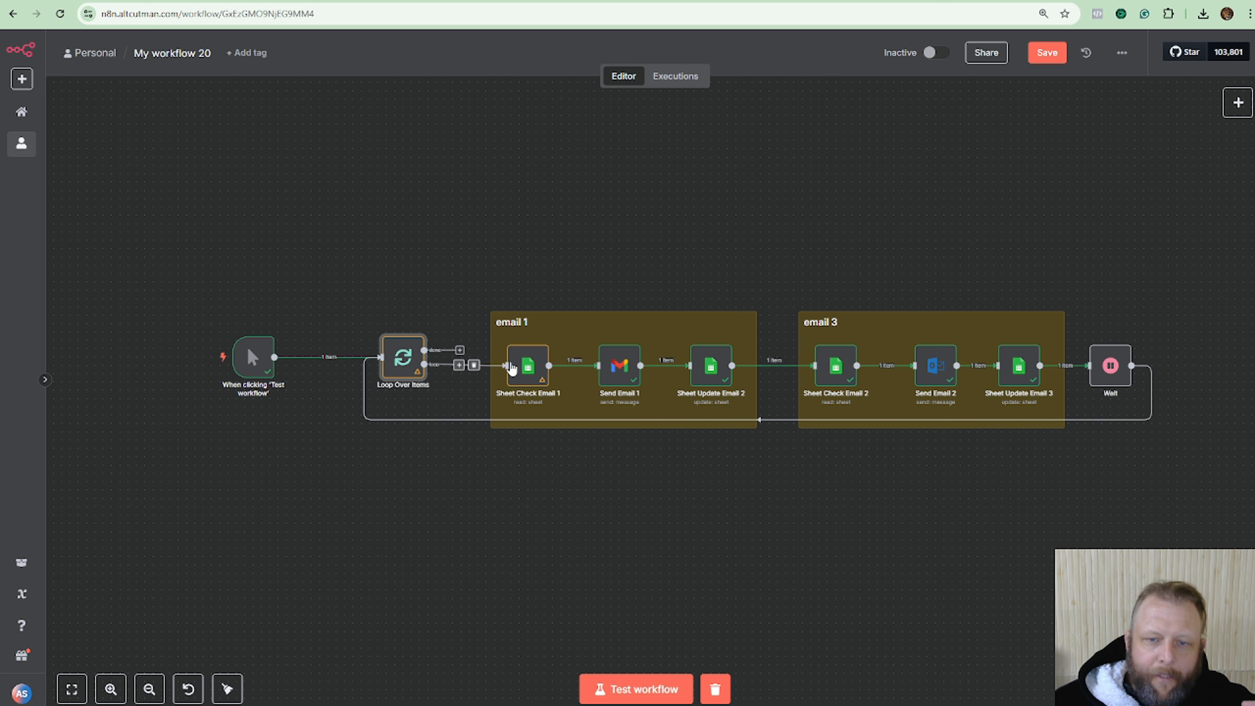
Test Sheet Check Email 1 with Return only First Matching Row turned off.
double_click(528, 368)
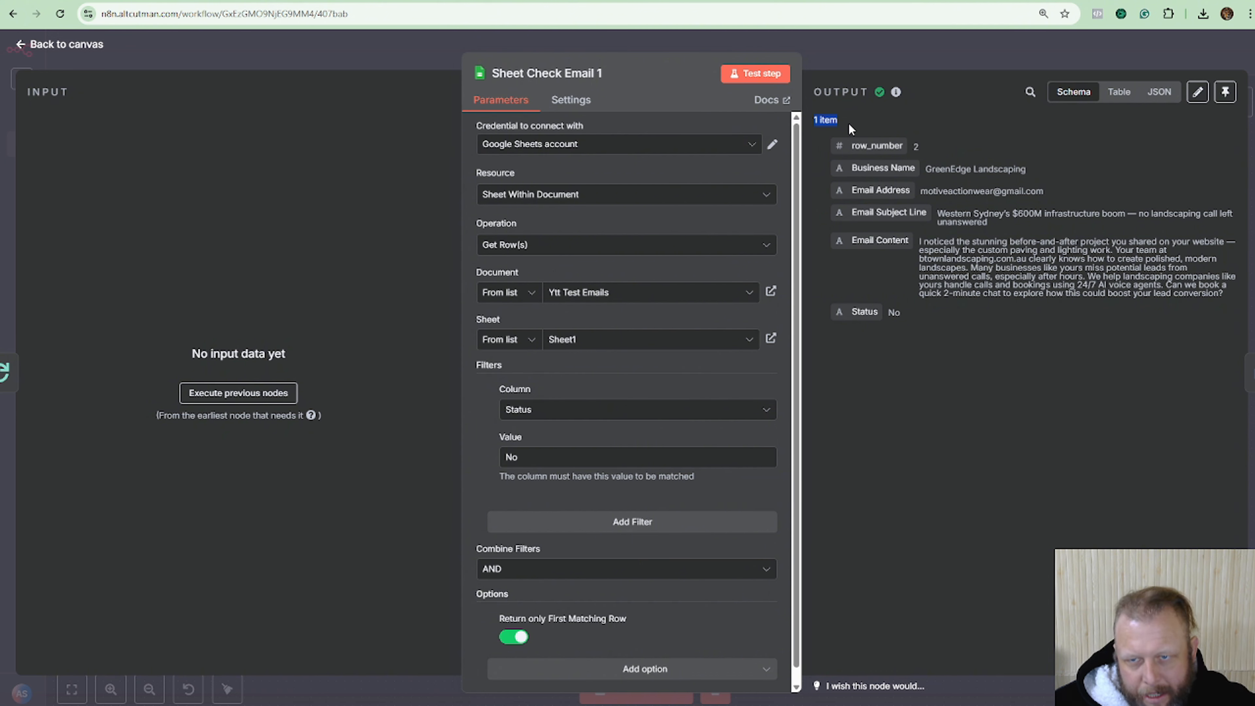
click(1119, 92)
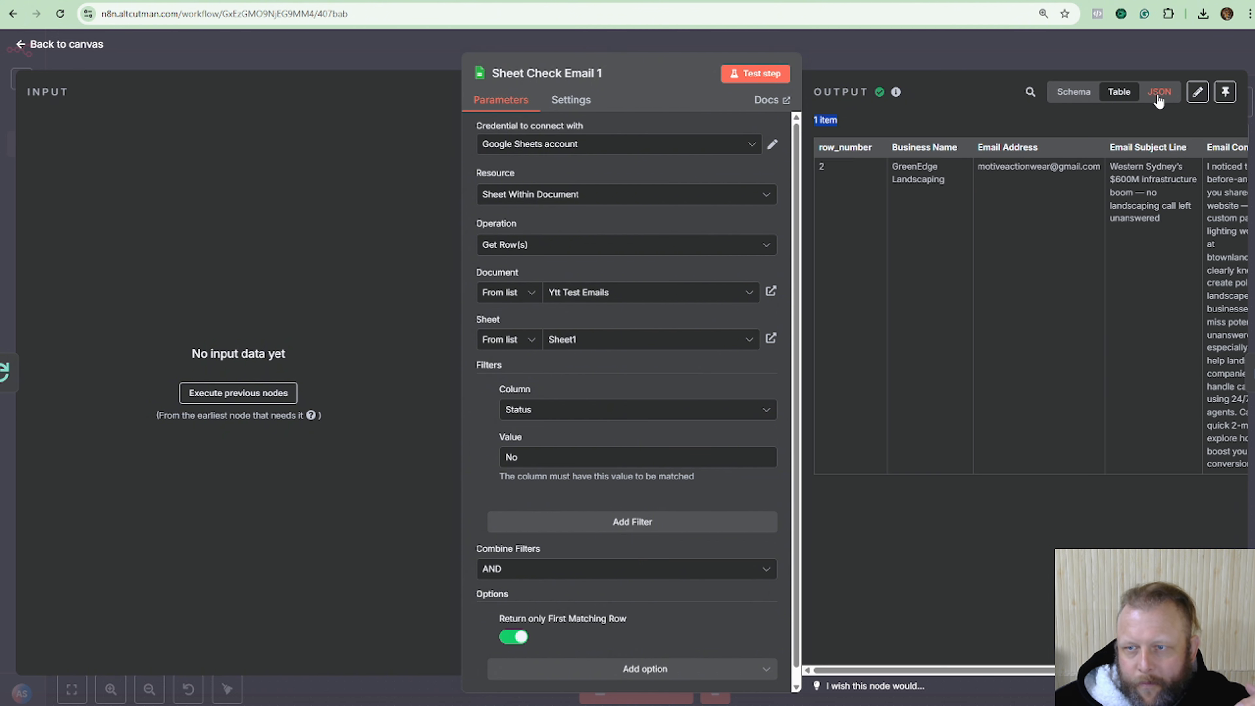
click(1161, 92)
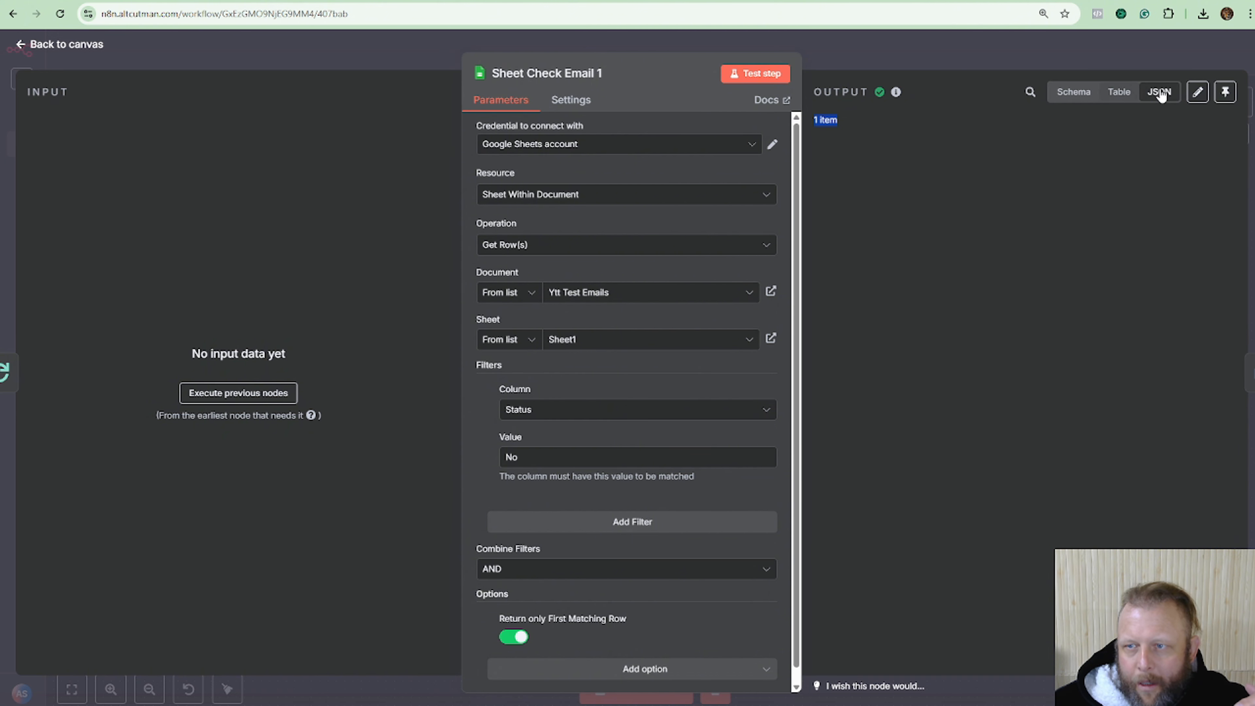
click(1117, 91)
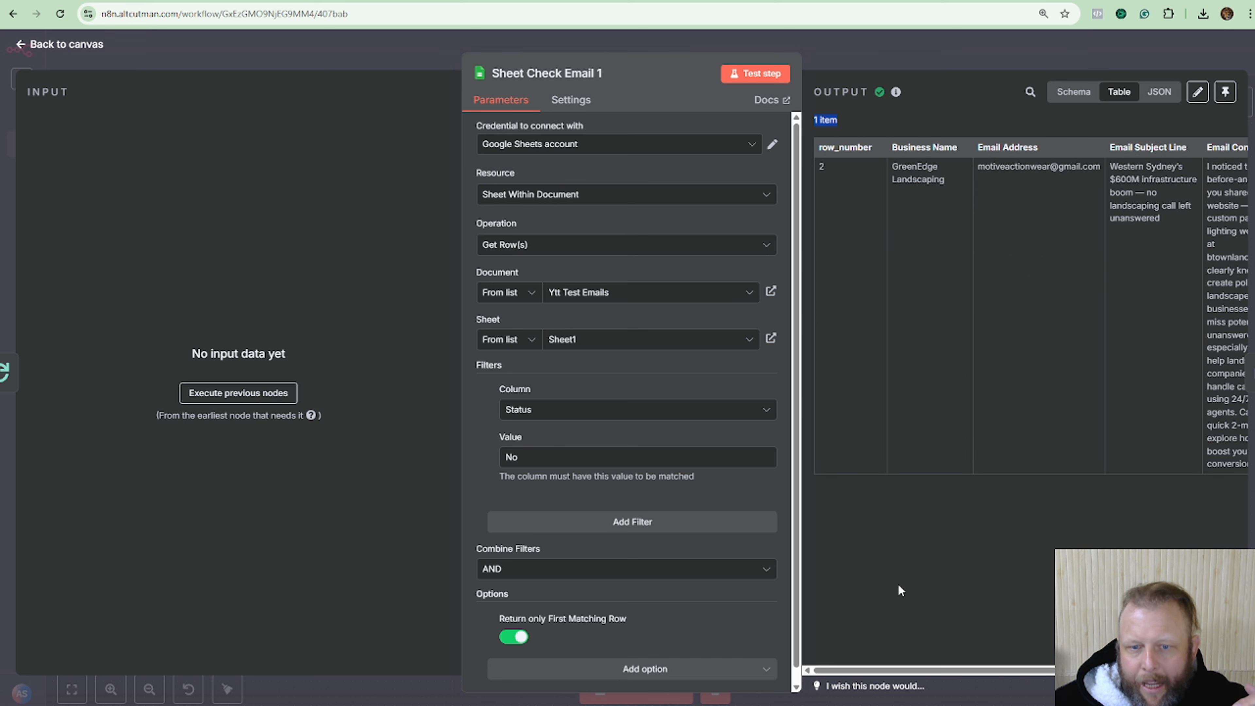
click(514, 639)
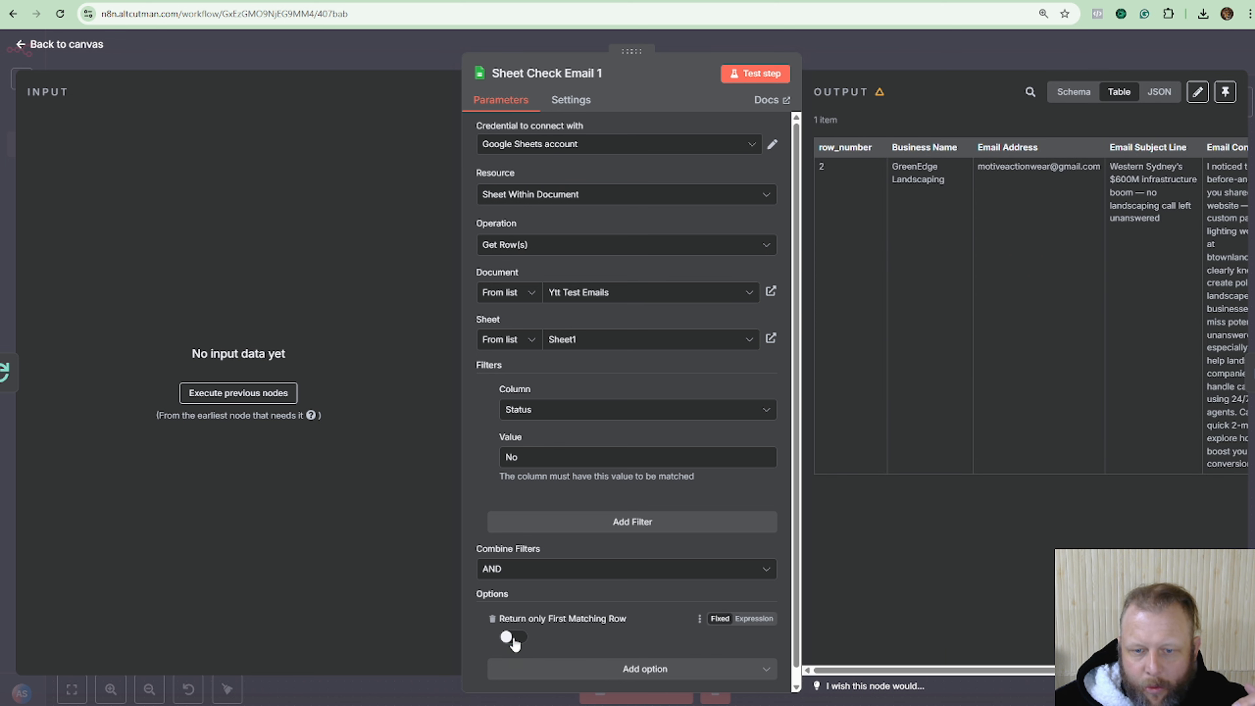
click(765, 77)
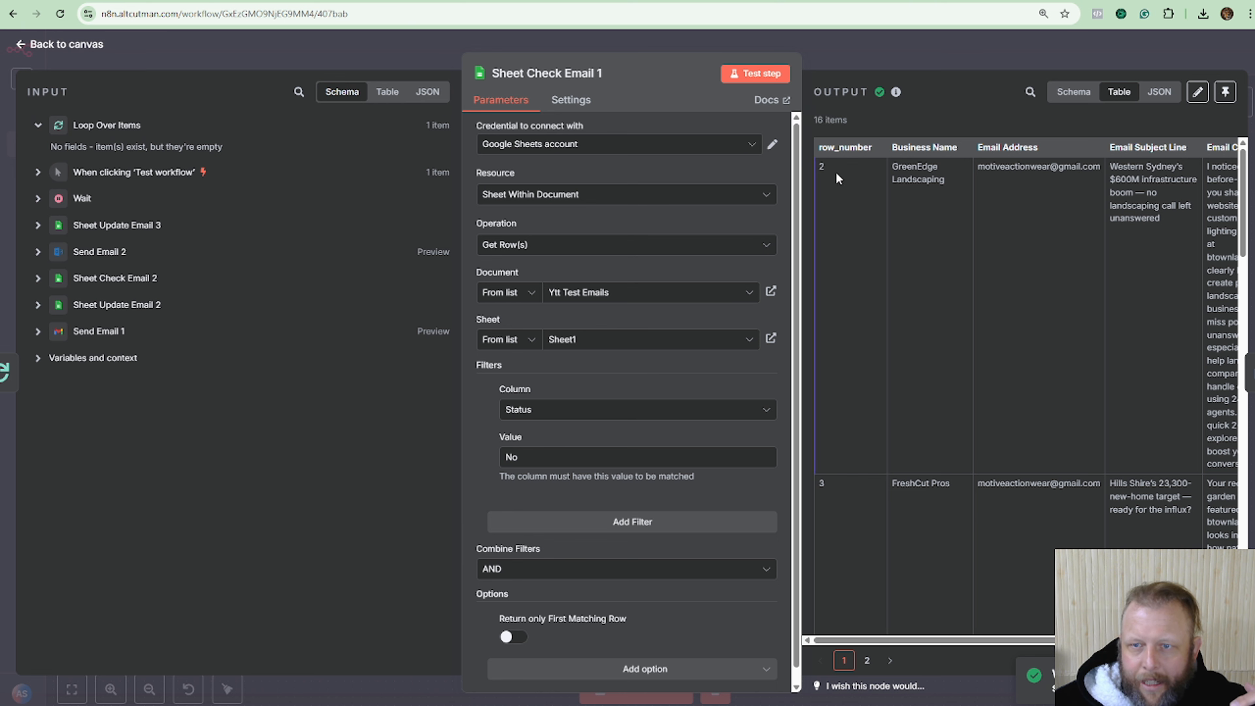
Turn Return only First Matching Row back on and retest, getting one GreenEdge Landscaping row.
scroll(840, 198, down, 10)
scroll(885, 408, down, 15)
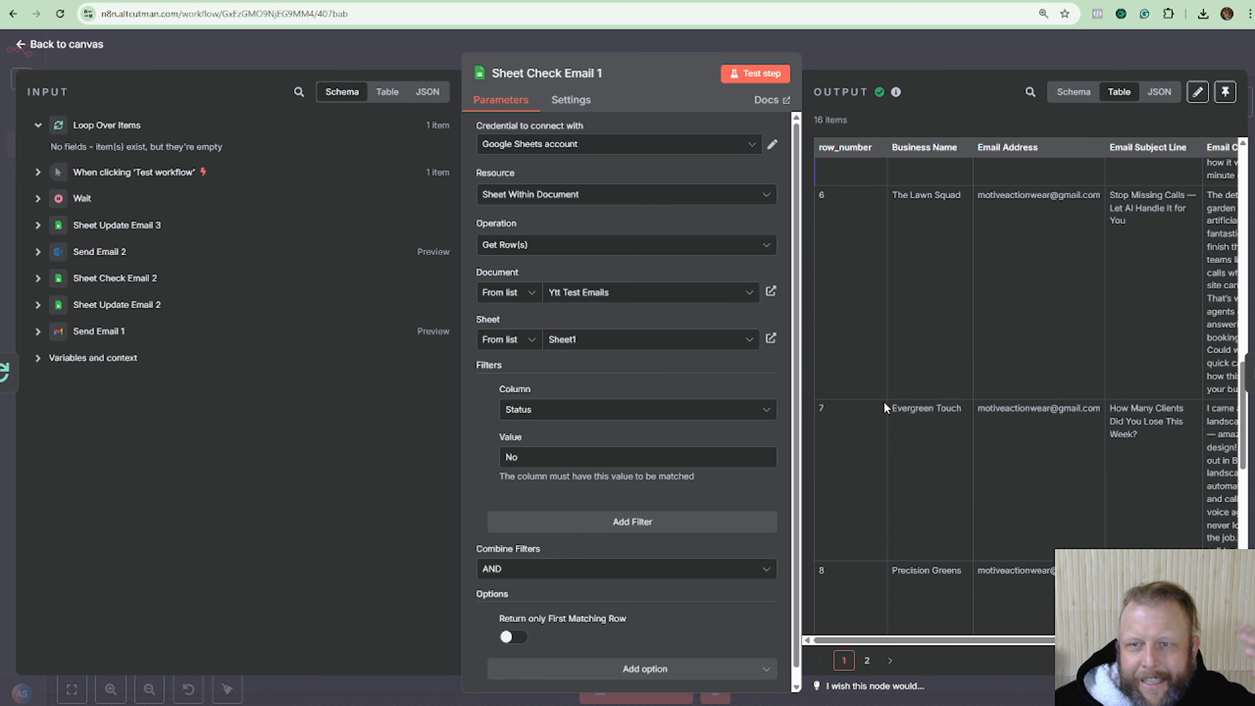
click(513, 637)
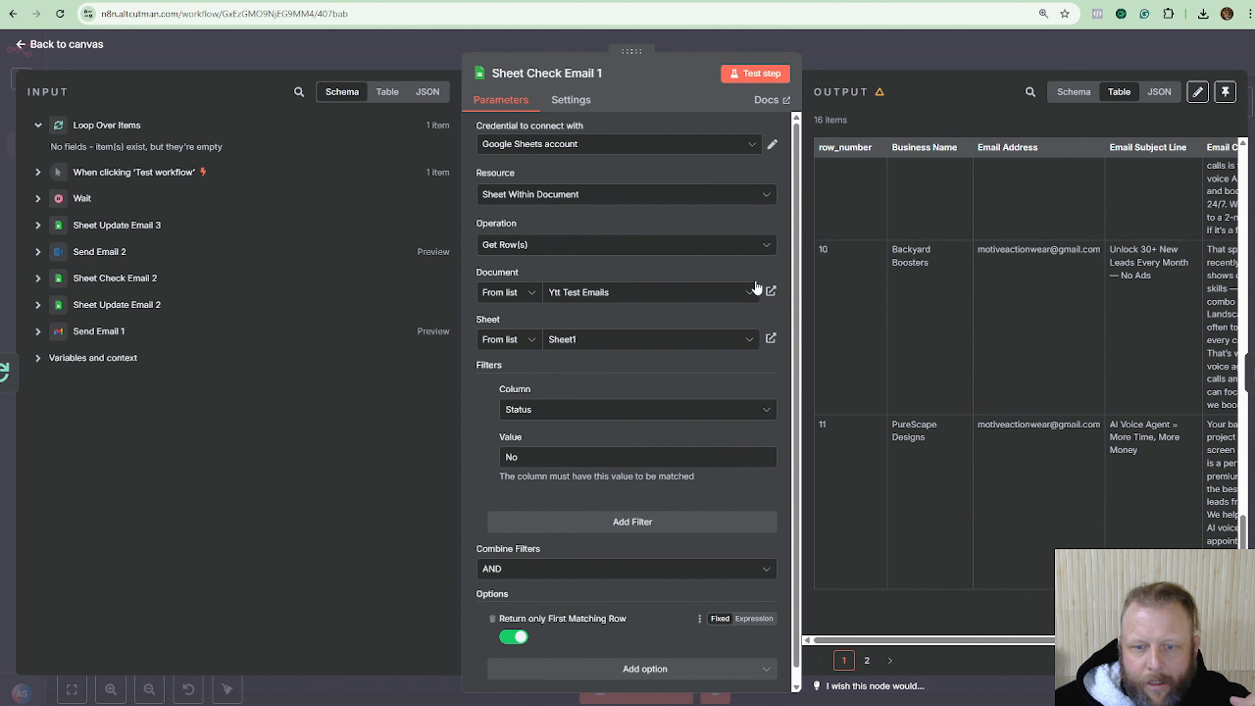
click(747, 77)
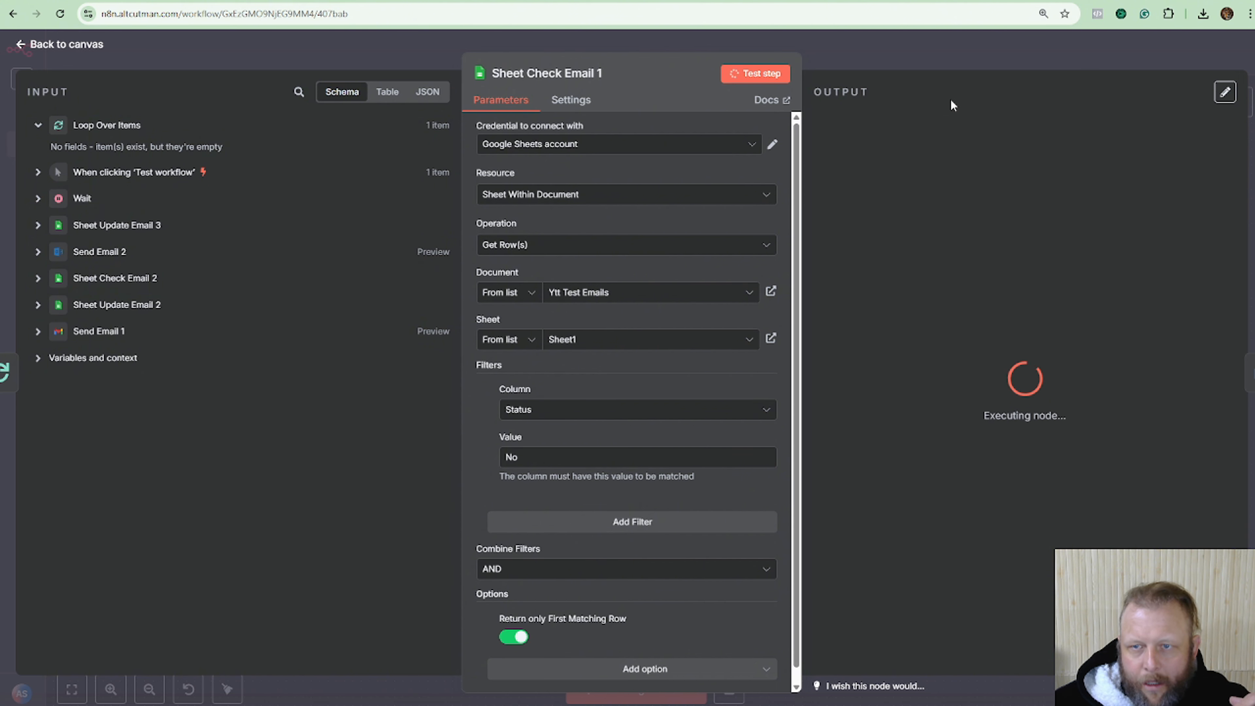
click(947, 52)
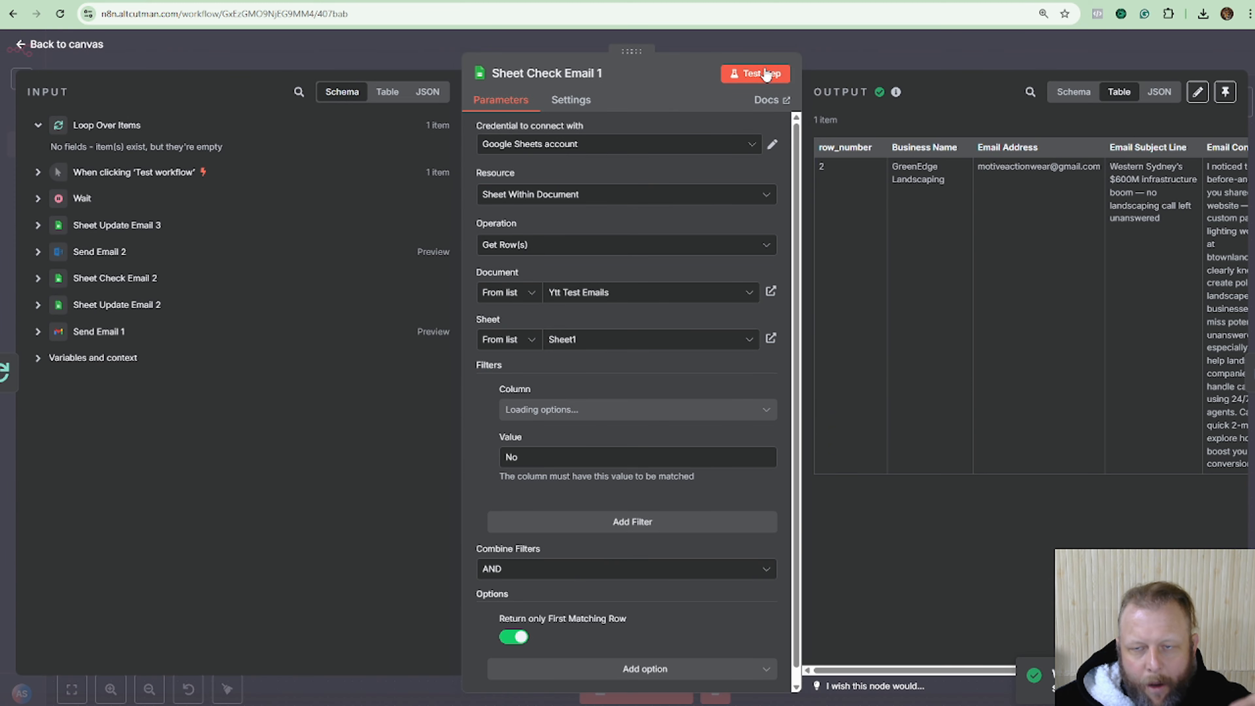
click(846, 41)
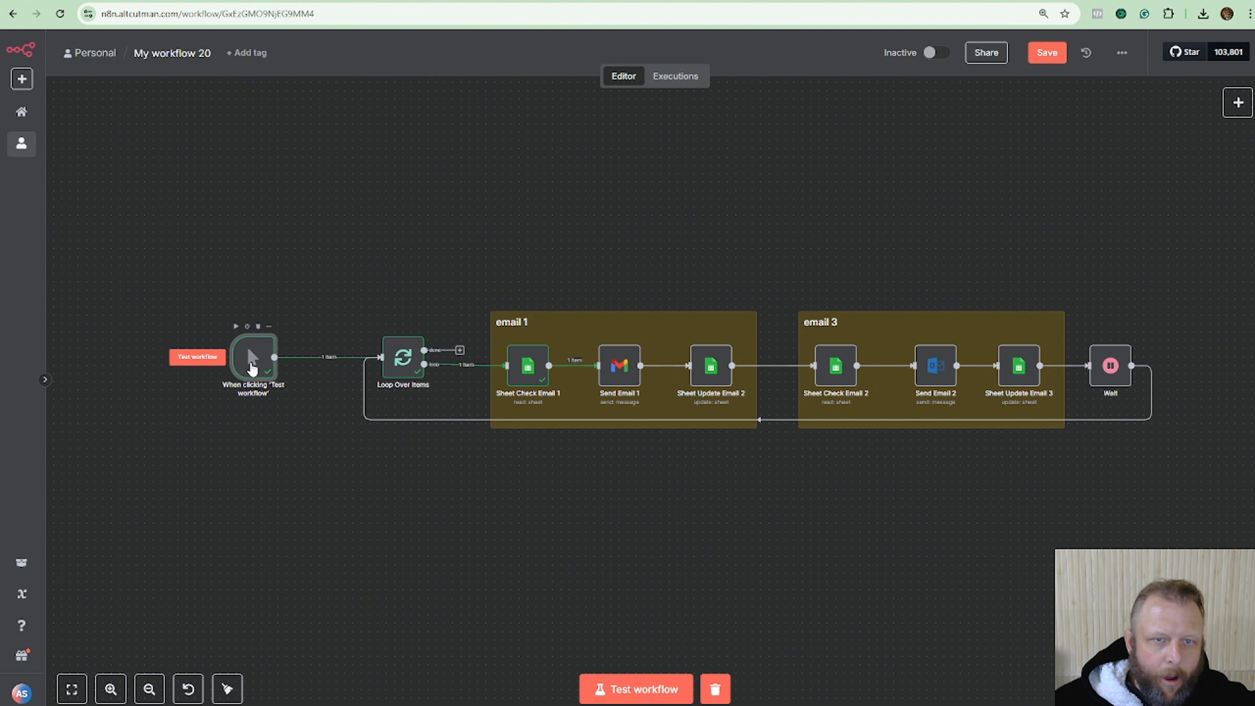
Make a duplicate of the Sheet Check Email 1 node.
drag(240, 365, 172, 345)
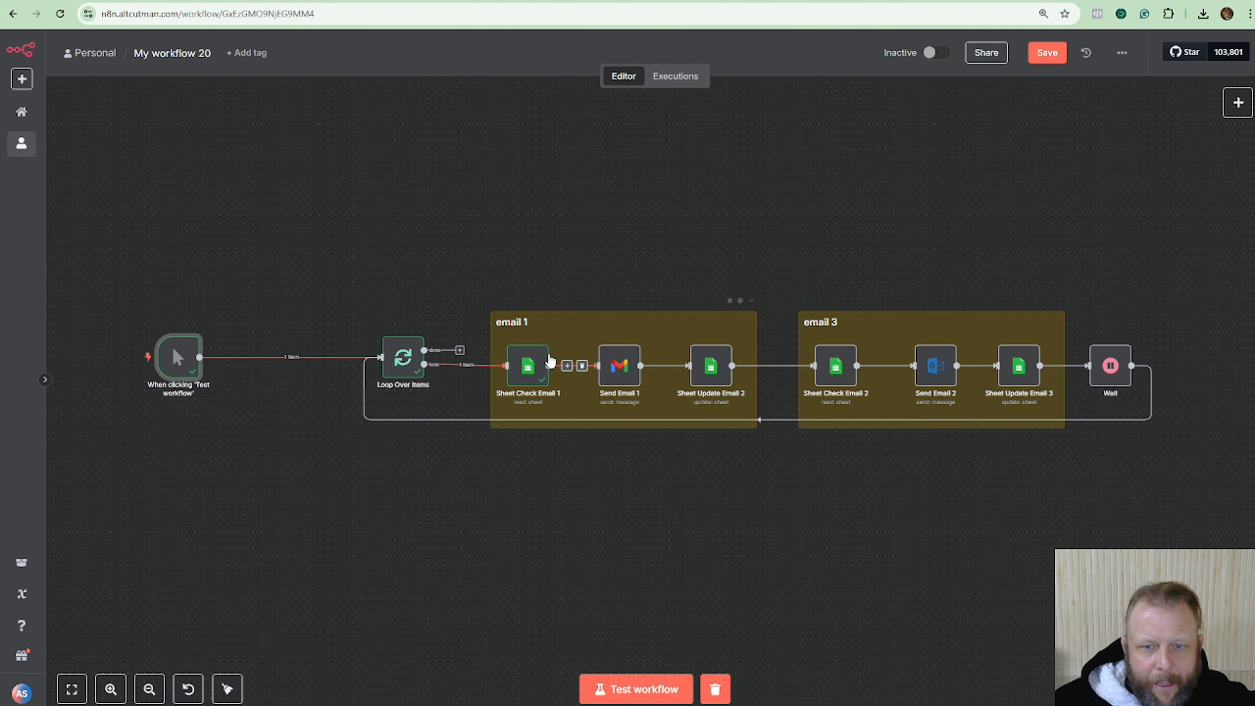
click(524, 360)
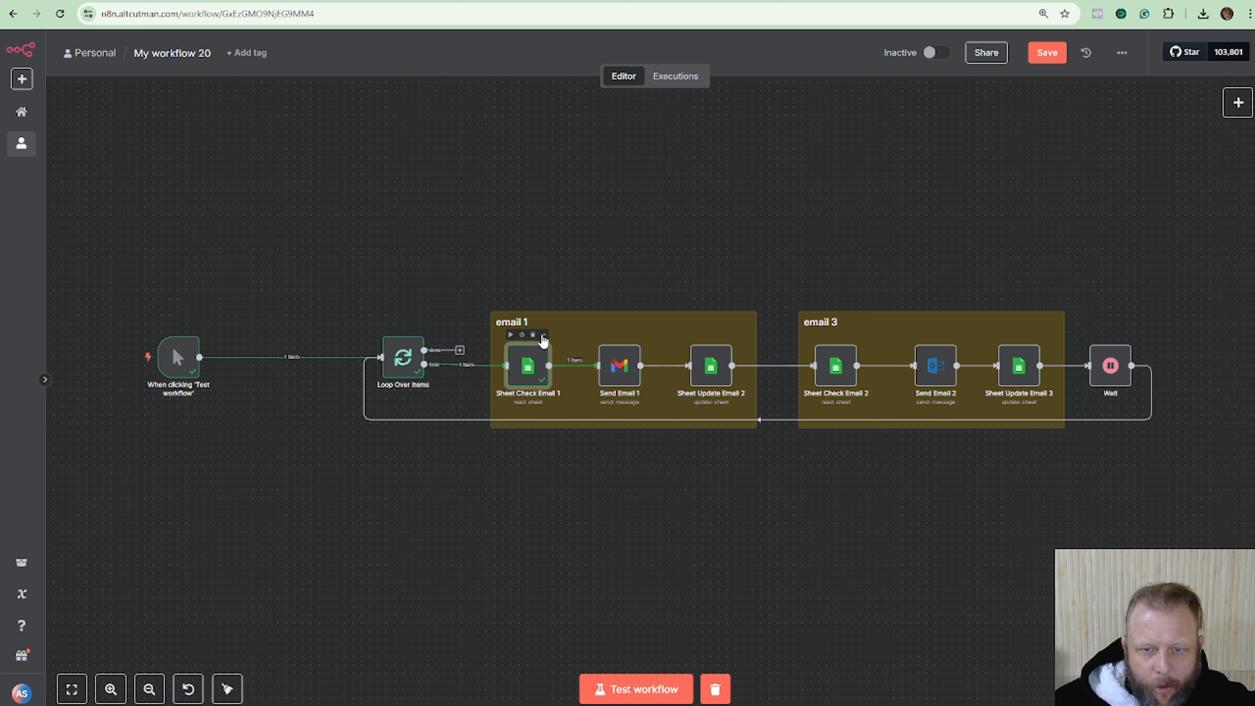
click(544, 337)
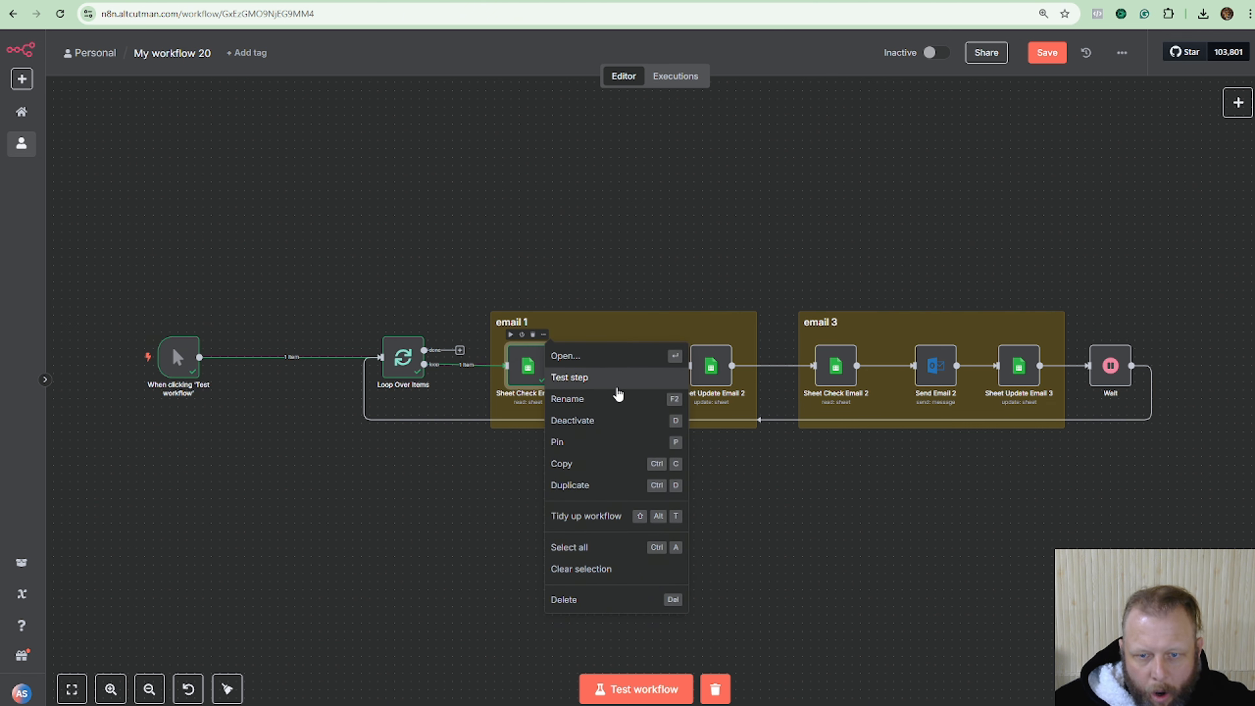
click(638, 467)
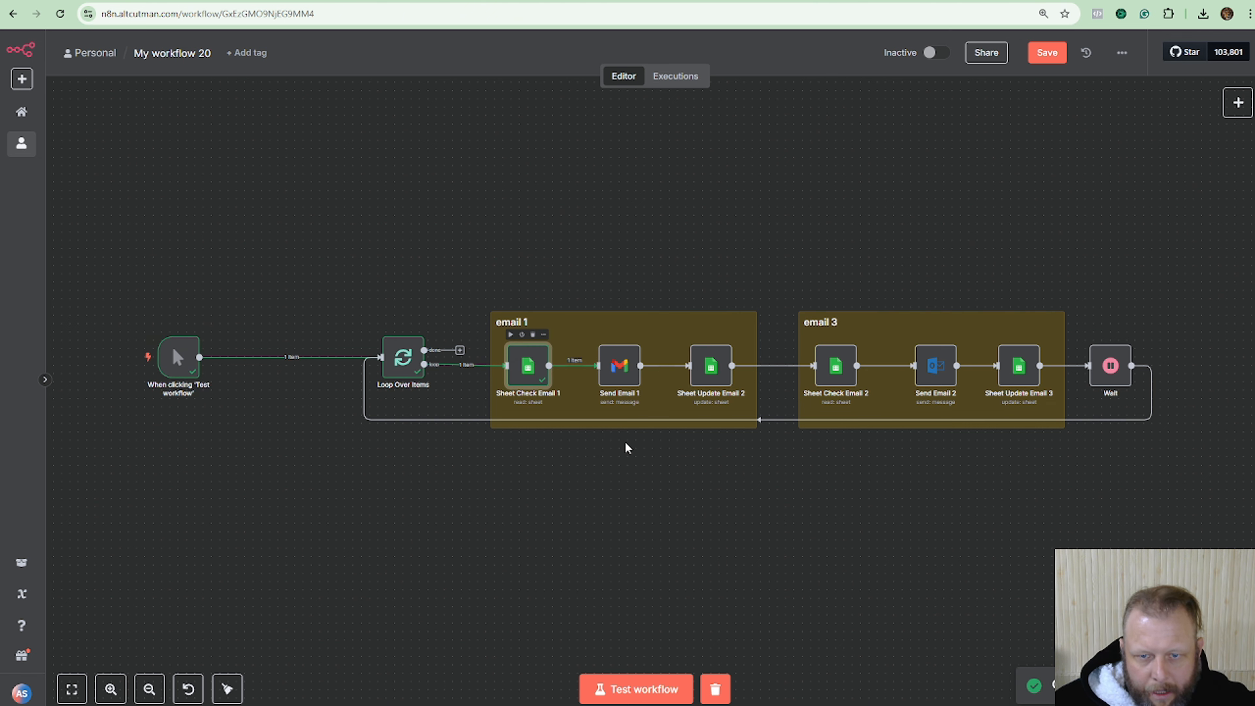
click(546, 336)
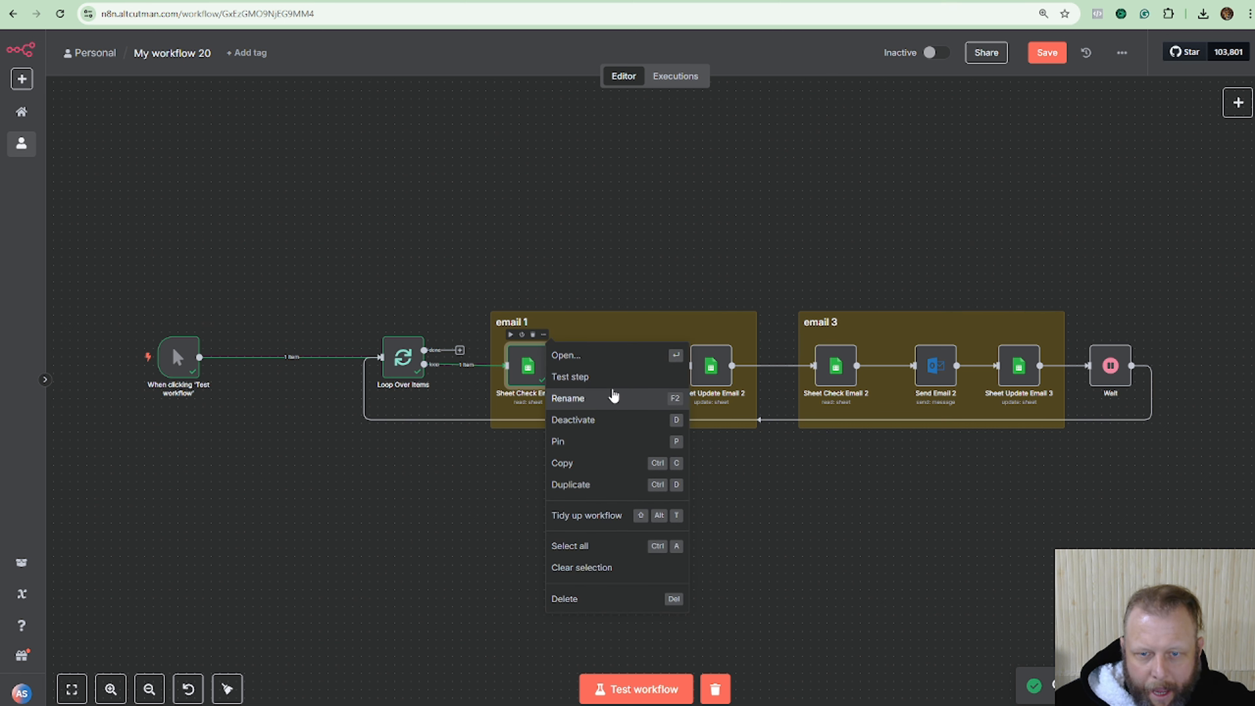
click(624, 487)
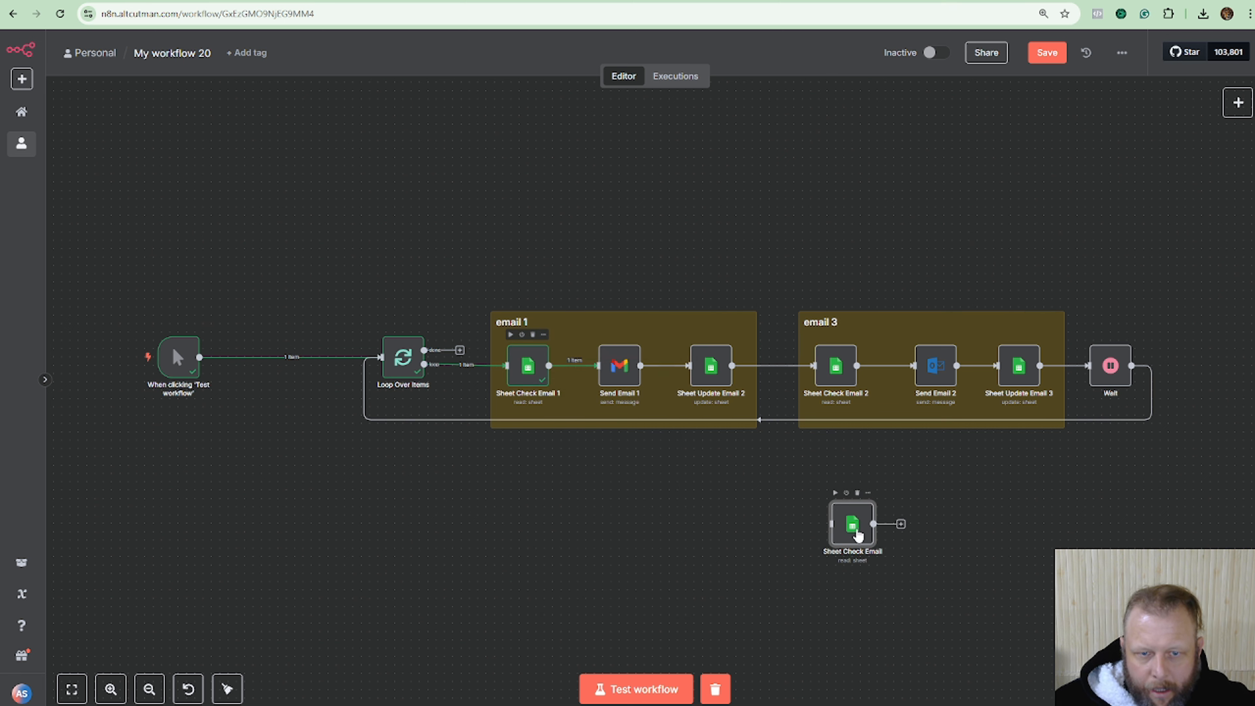
Place the copy between the manual trigger and Loop Over Items, wiring trigger to copy.
drag(859, 532, 307, 438)
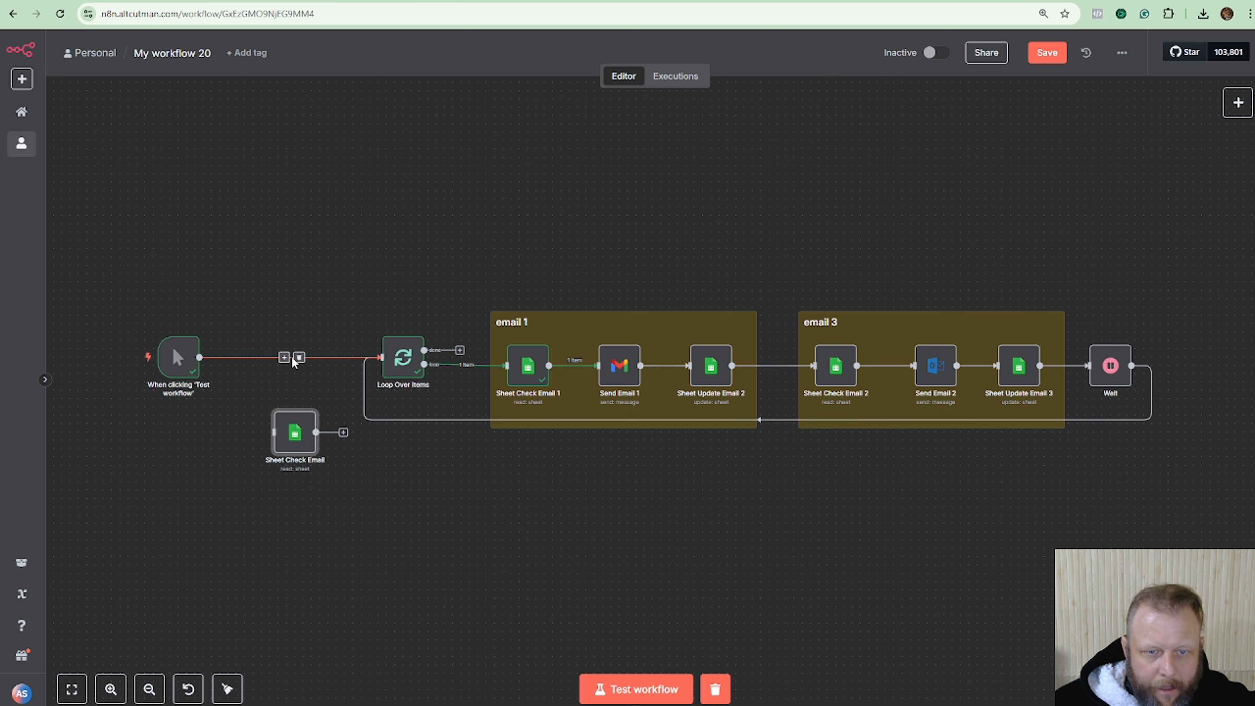
click(299, 356)
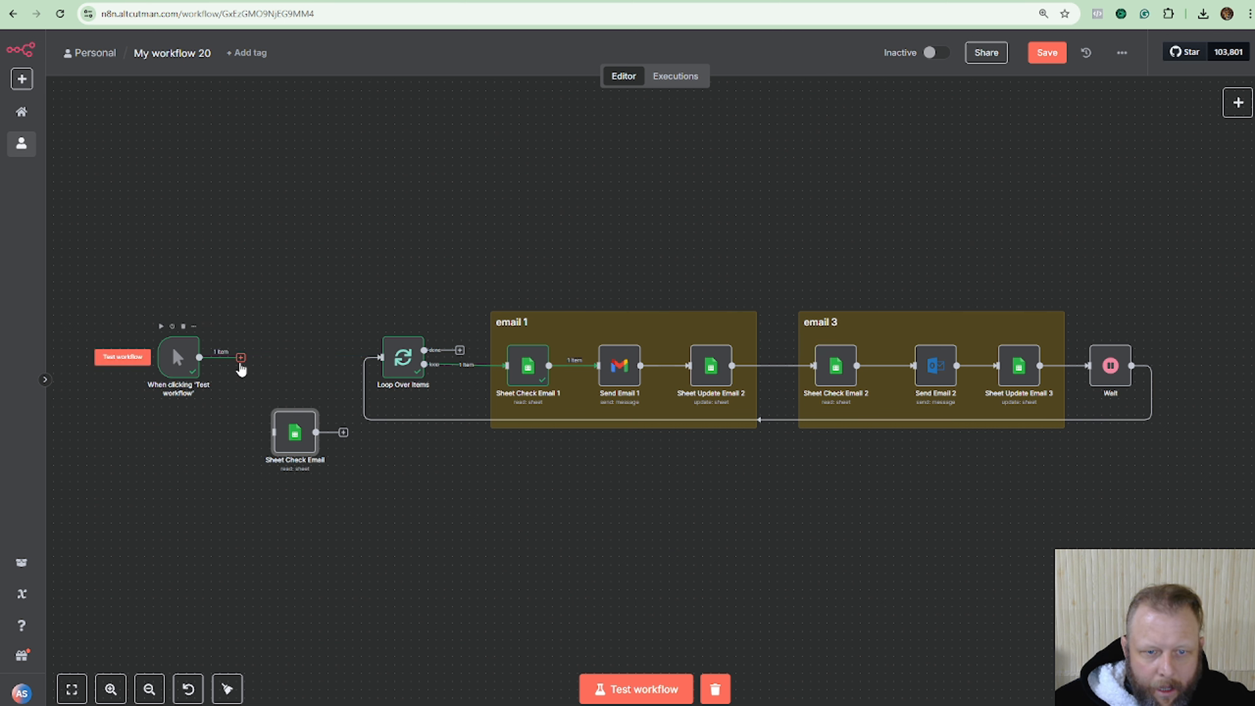
drag(241, 366, 380, 358)
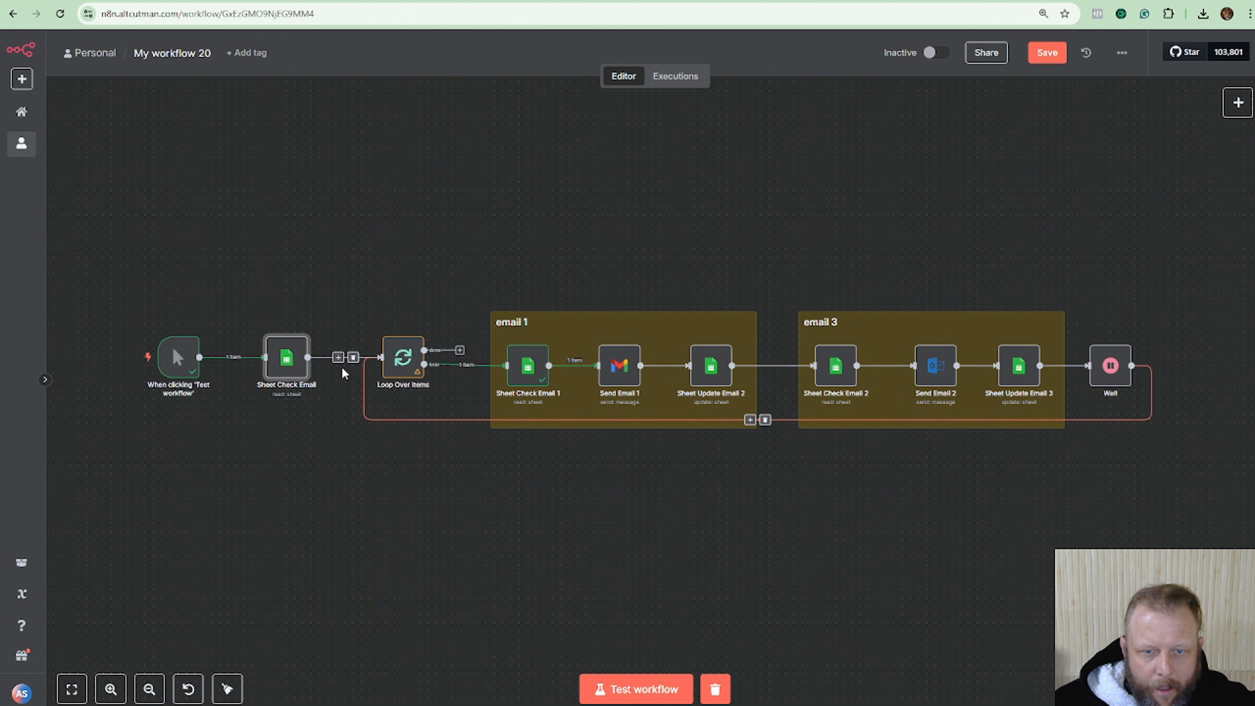
drag(286, 360, 295, 360)
Point the new Sheet Check Email node at Sheet1 of the Limit Per Mailbox spreadsheet.
double_click(295, 361)
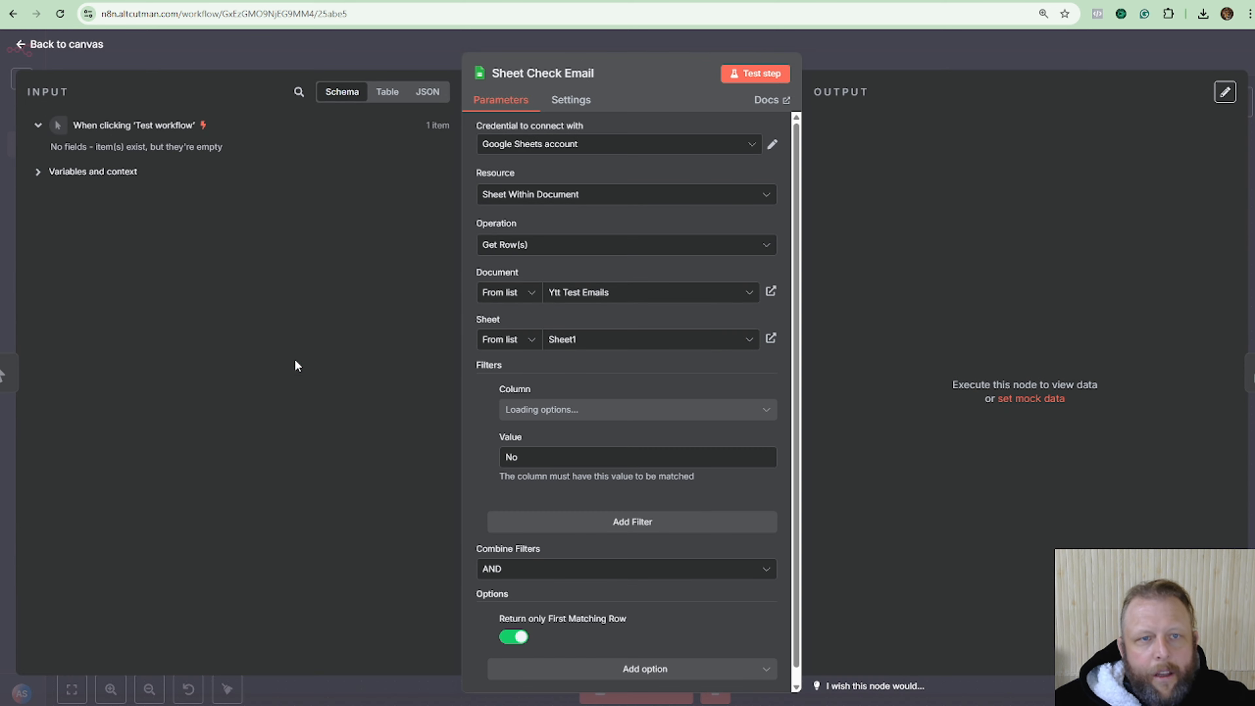
key(ctrl+Tab)
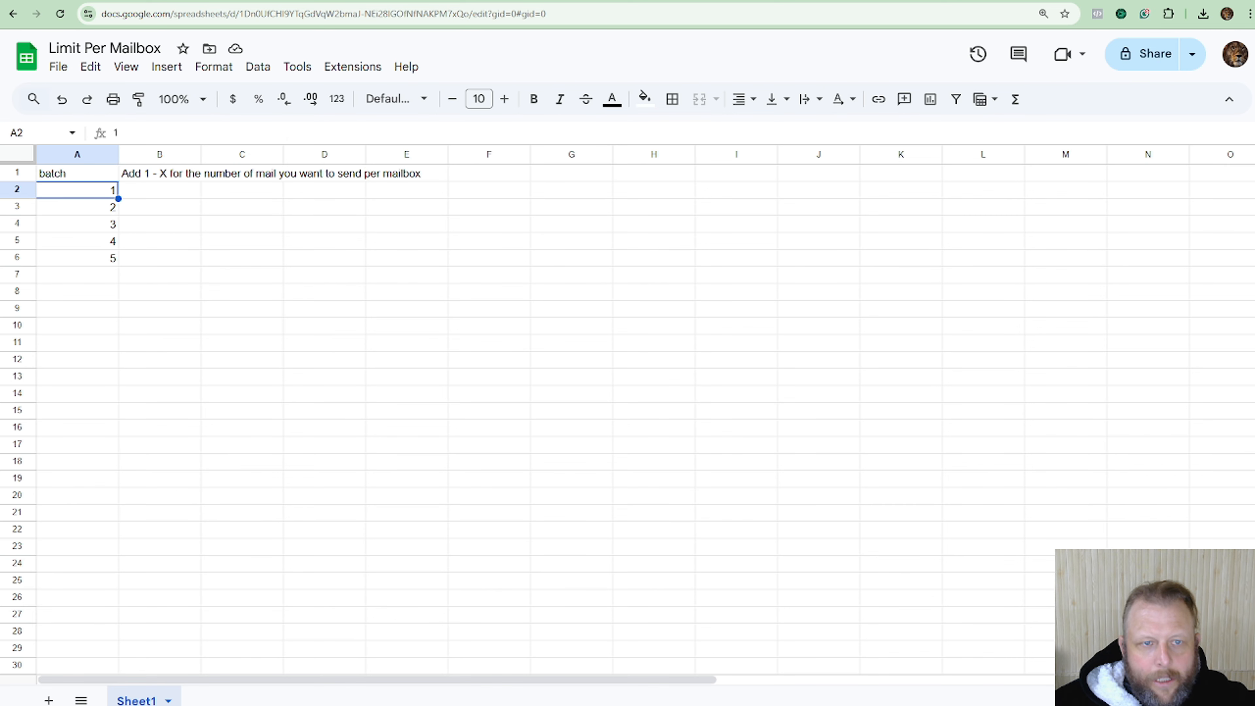
key(ctrl+shift+Tab)
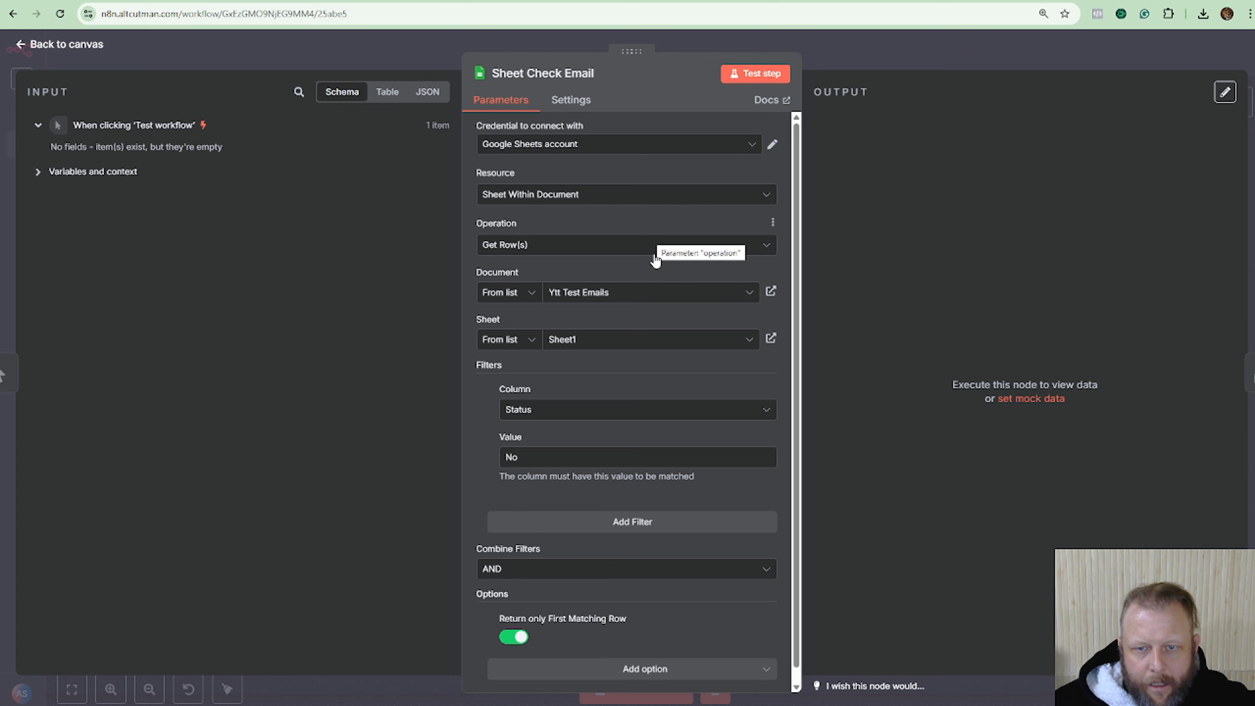
click(661, 297)
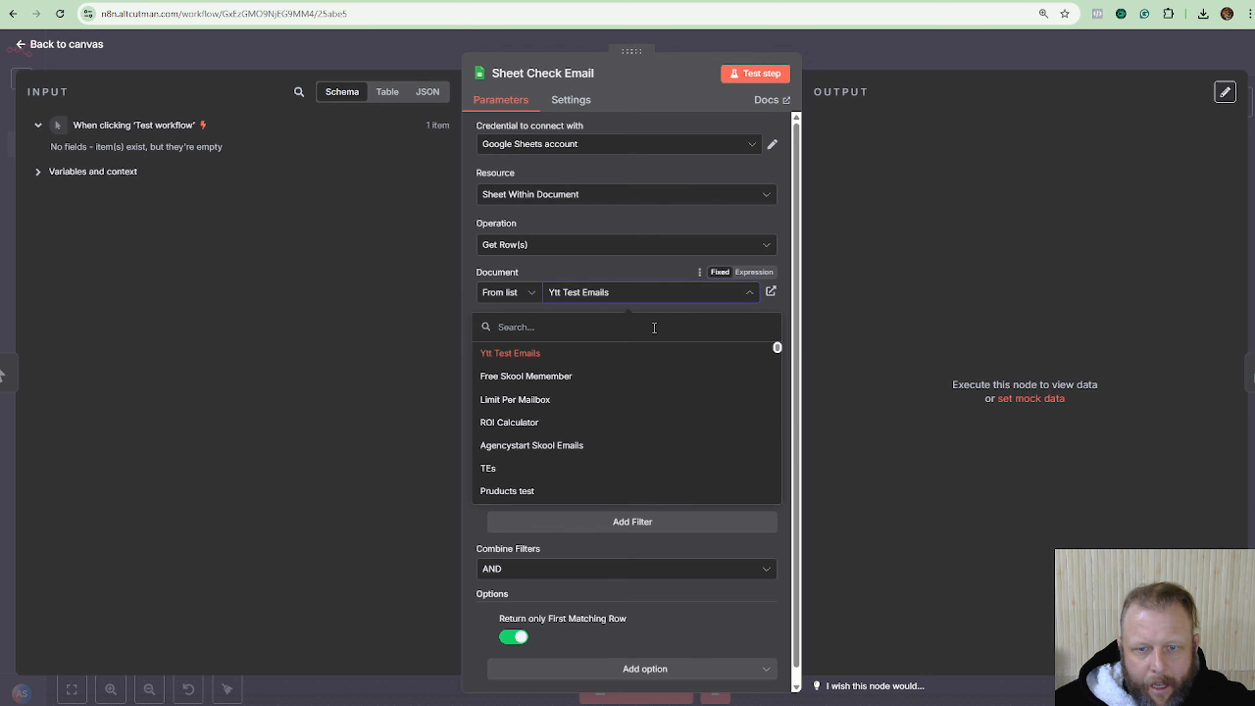
click(563, 400)
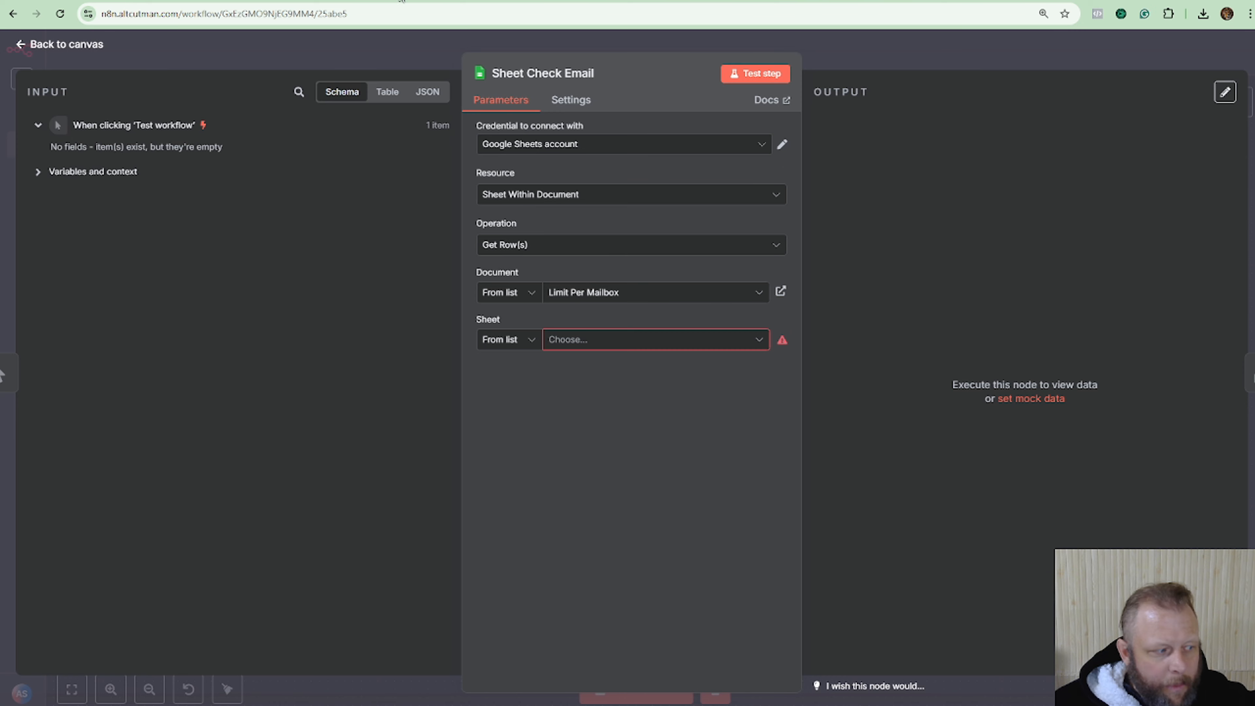
click(596, 341)
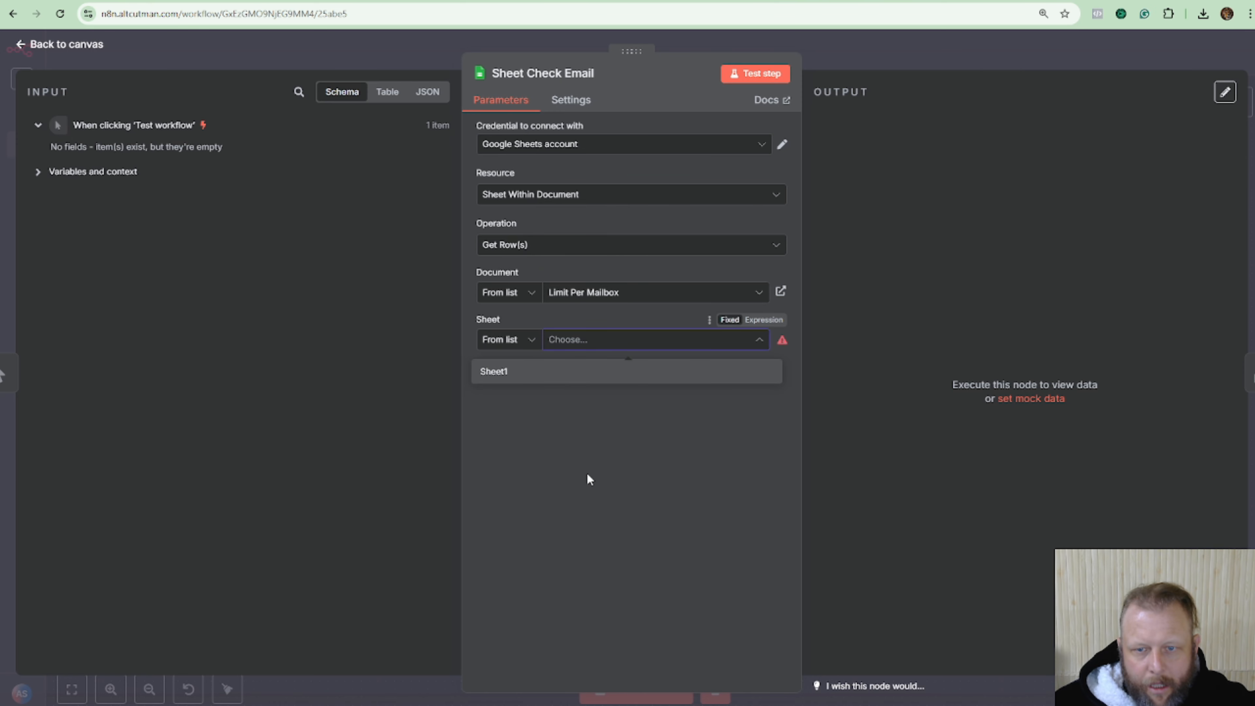
click(590, 484)
click(625, 341)
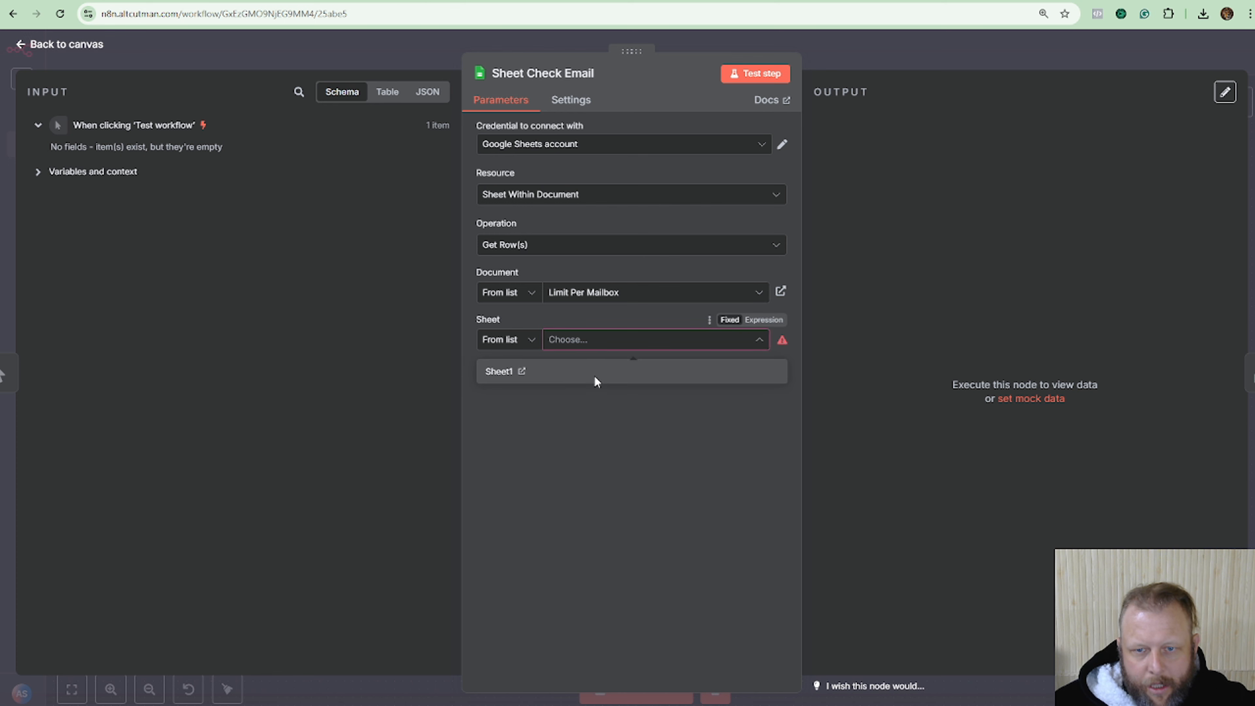
click(595, 375)
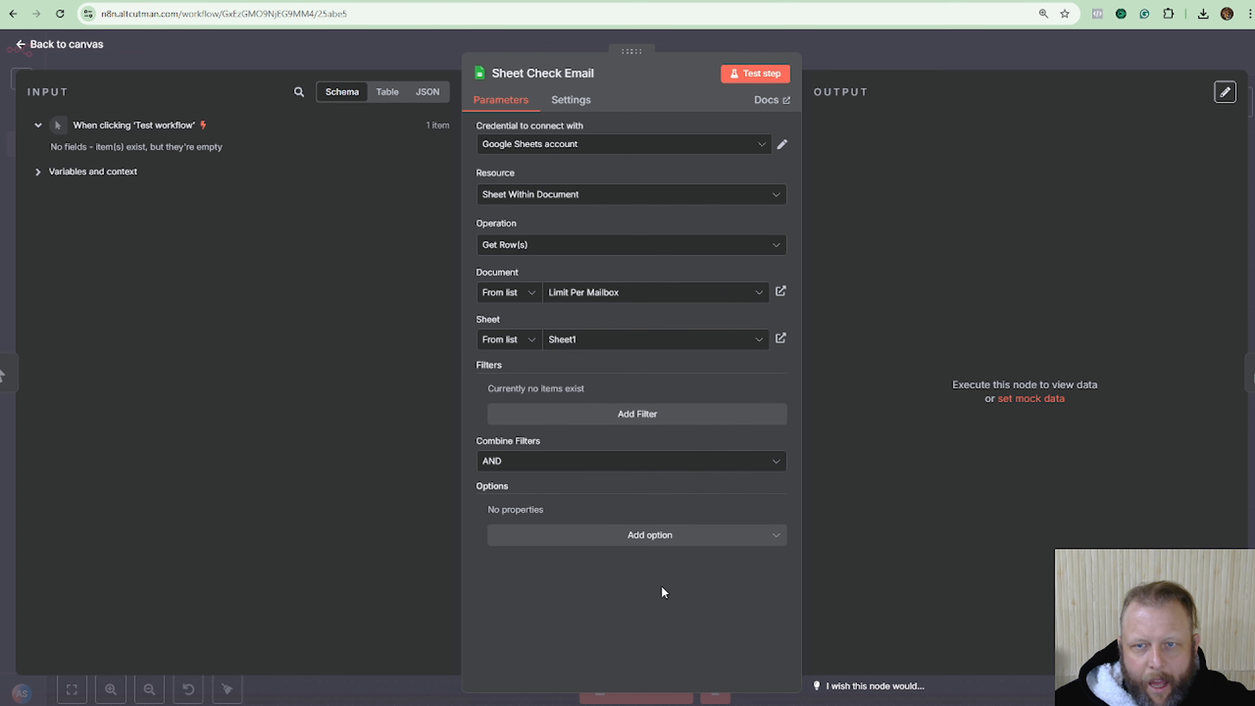
Test the step and check the five batch rows in Schema and Table views.
click(761, 72)
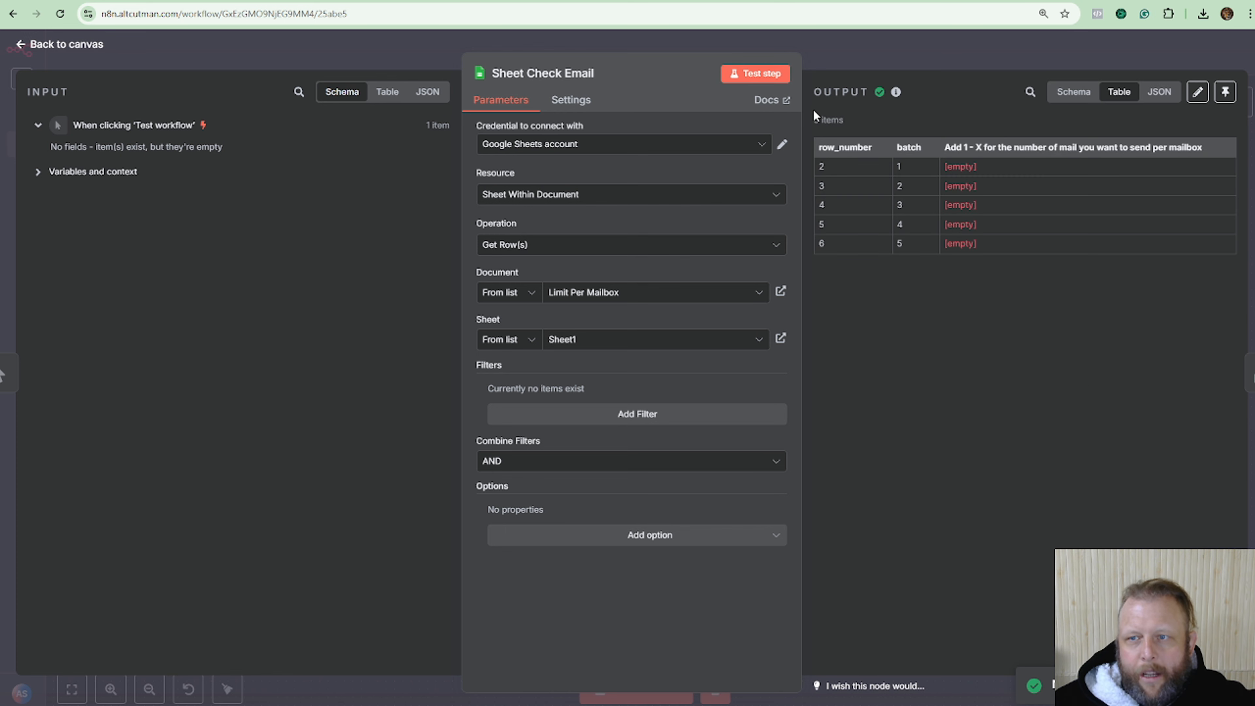
click(1075, 92)
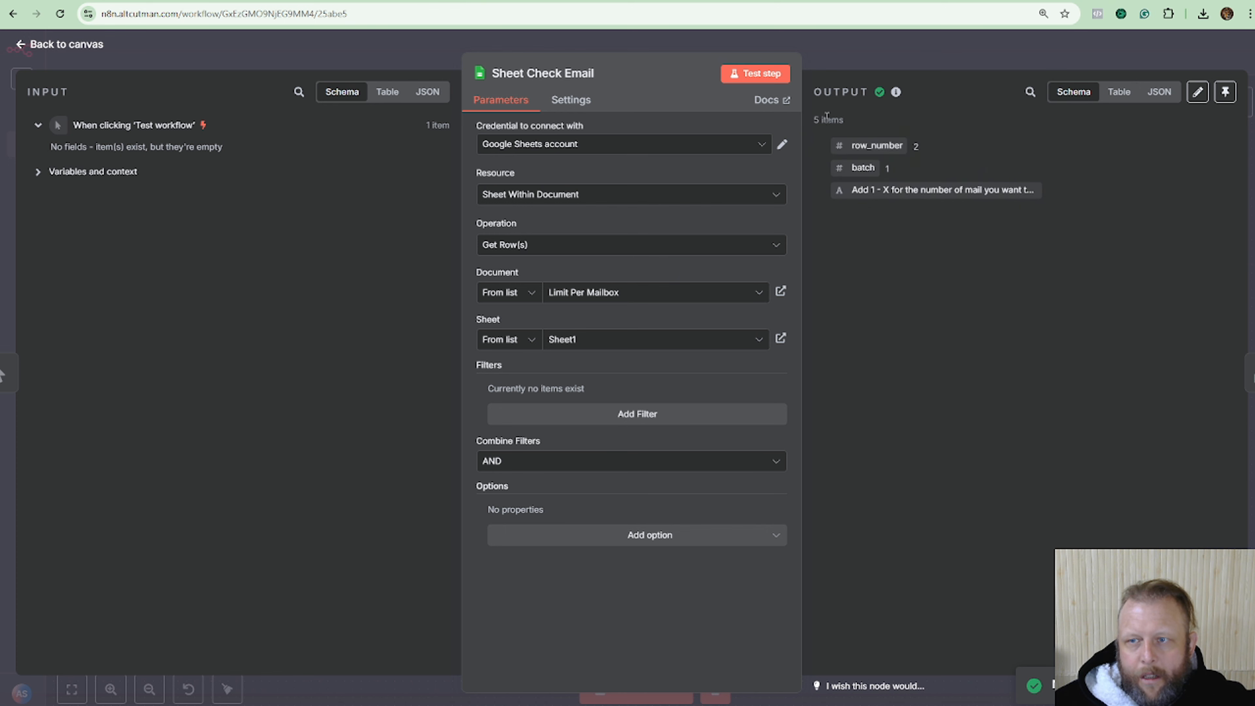
click(1119, 92)
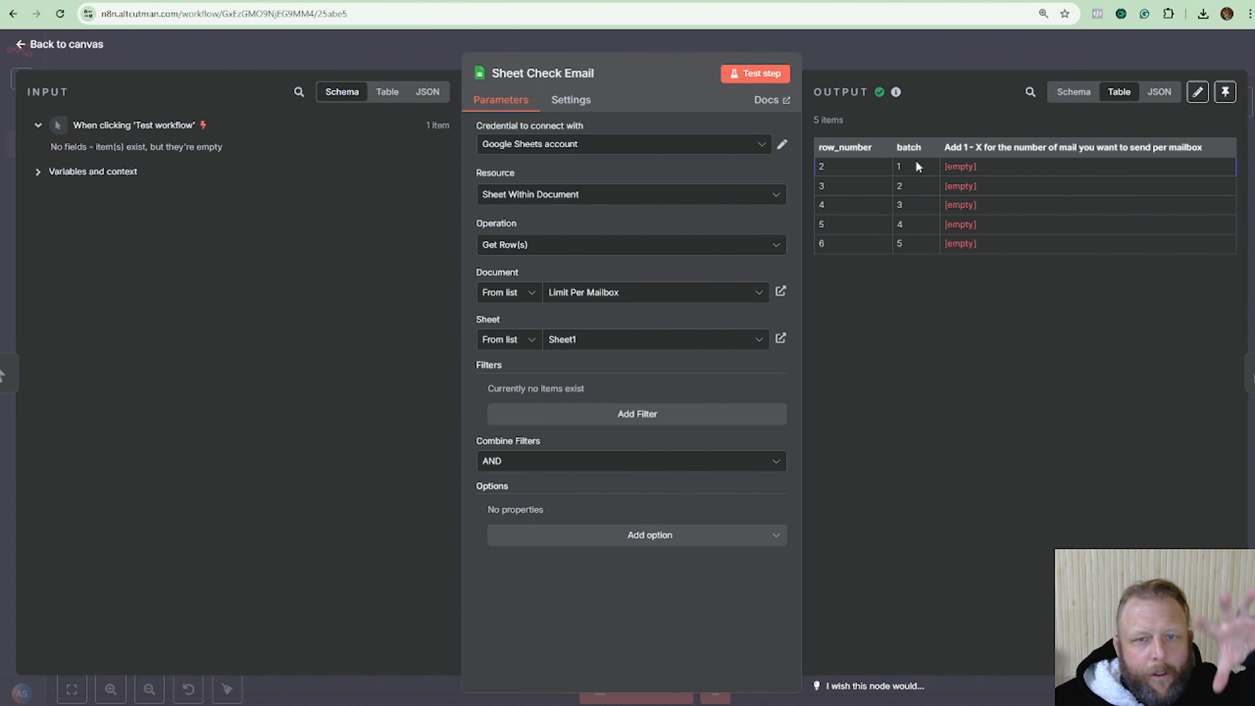
click(927, 56)
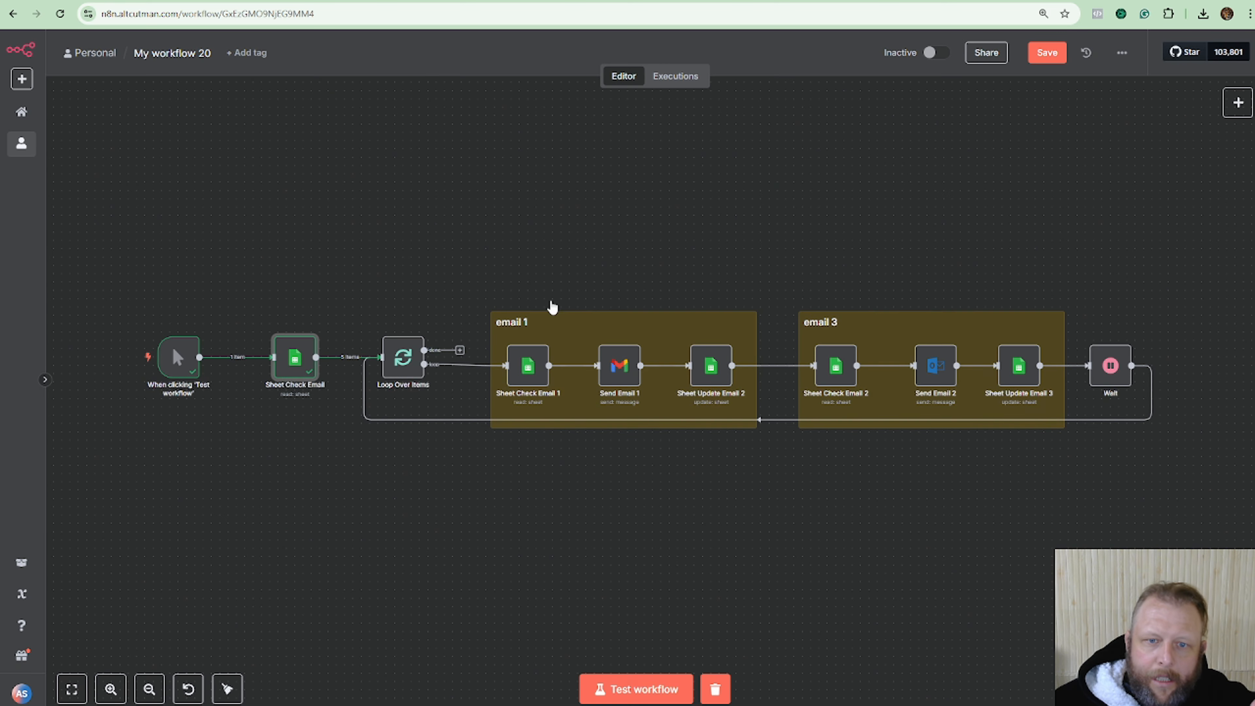
double_click(398, 360)
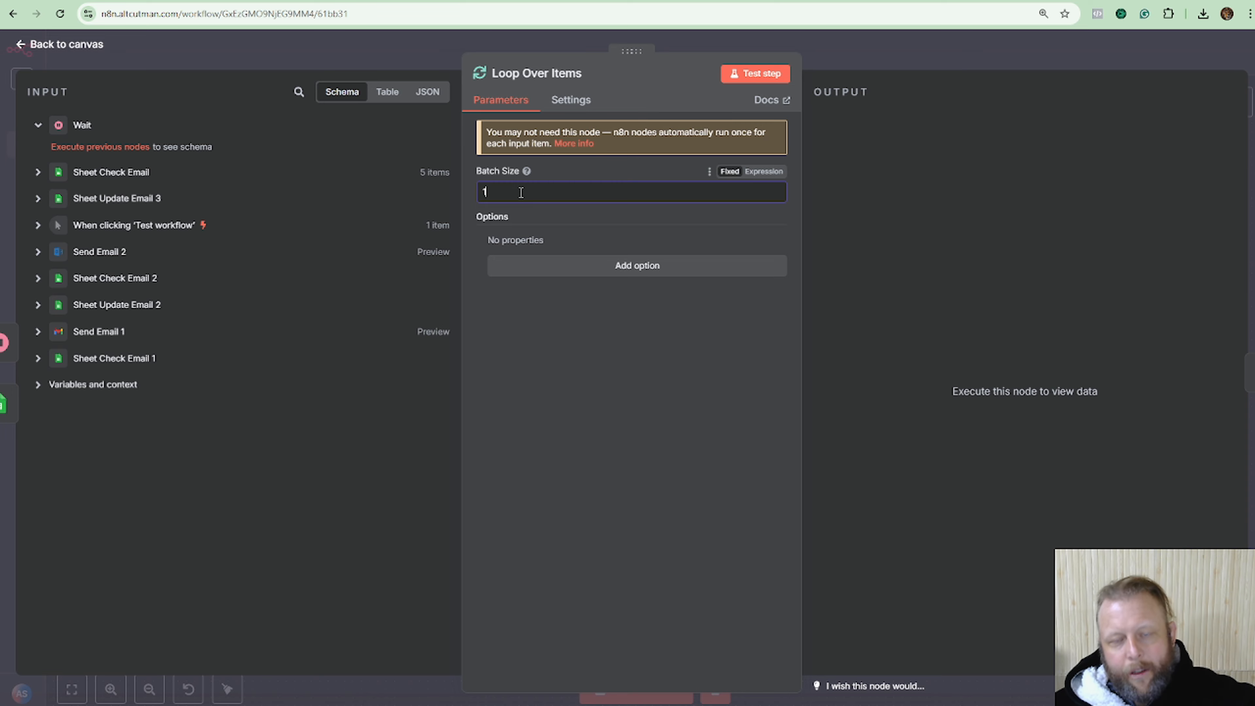
click(871, 45)
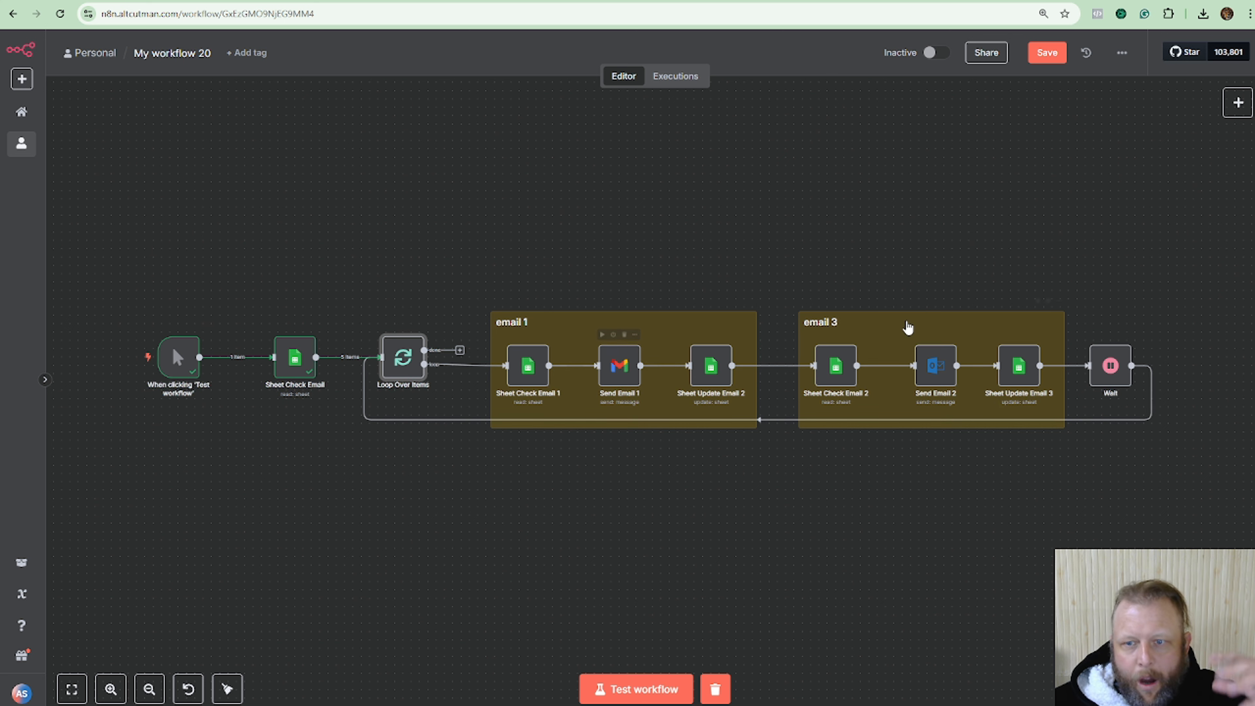
Retitle the 'email 3' sticky note heading to 'email 2'.
click(848, 328)
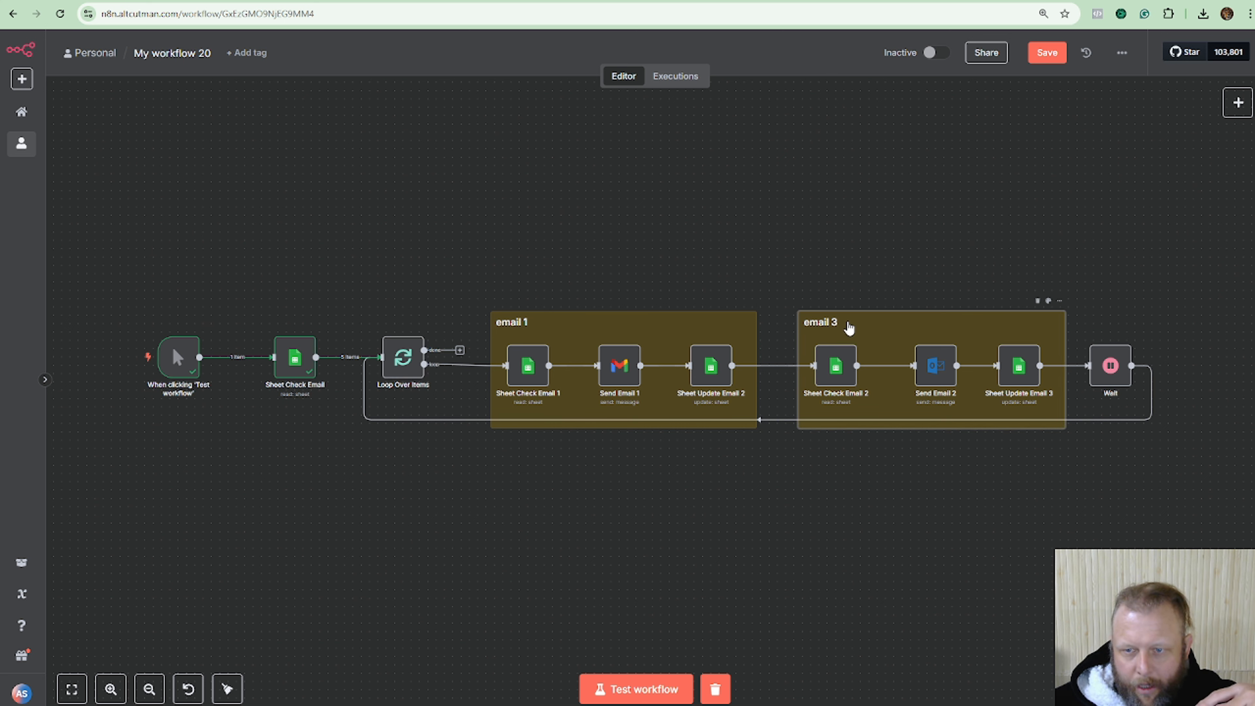
double_click(839, 324)
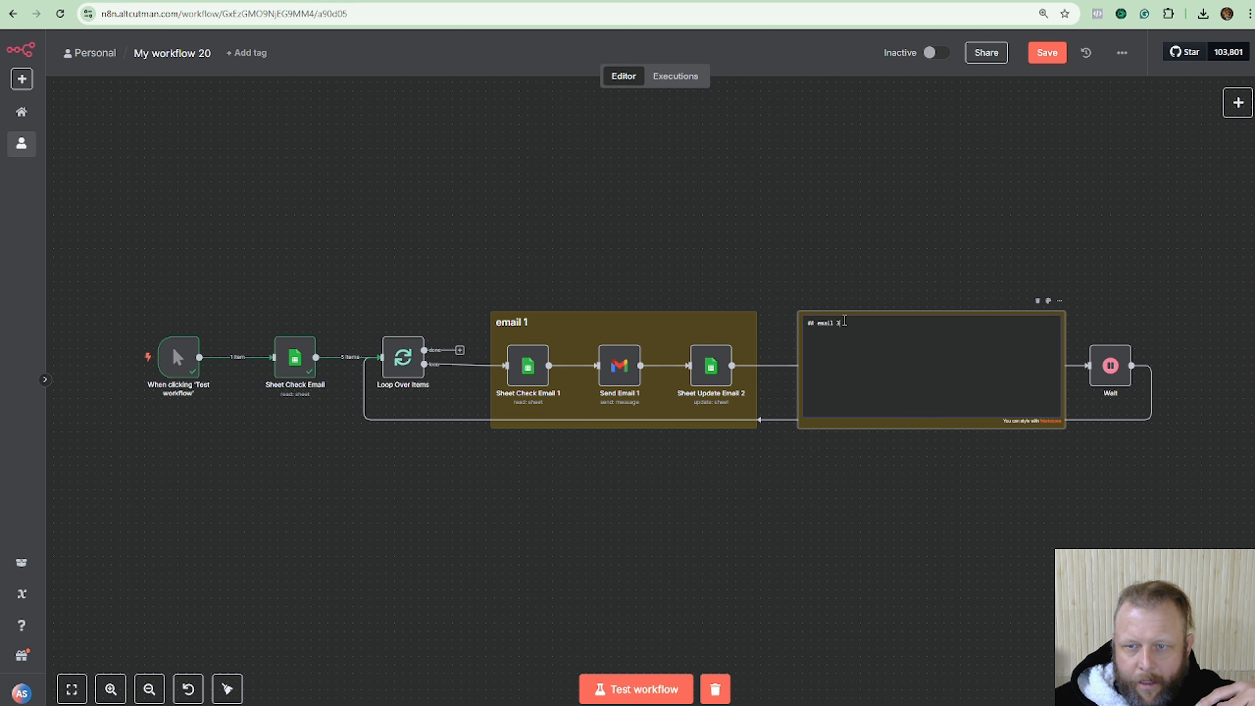
click(853, 233)
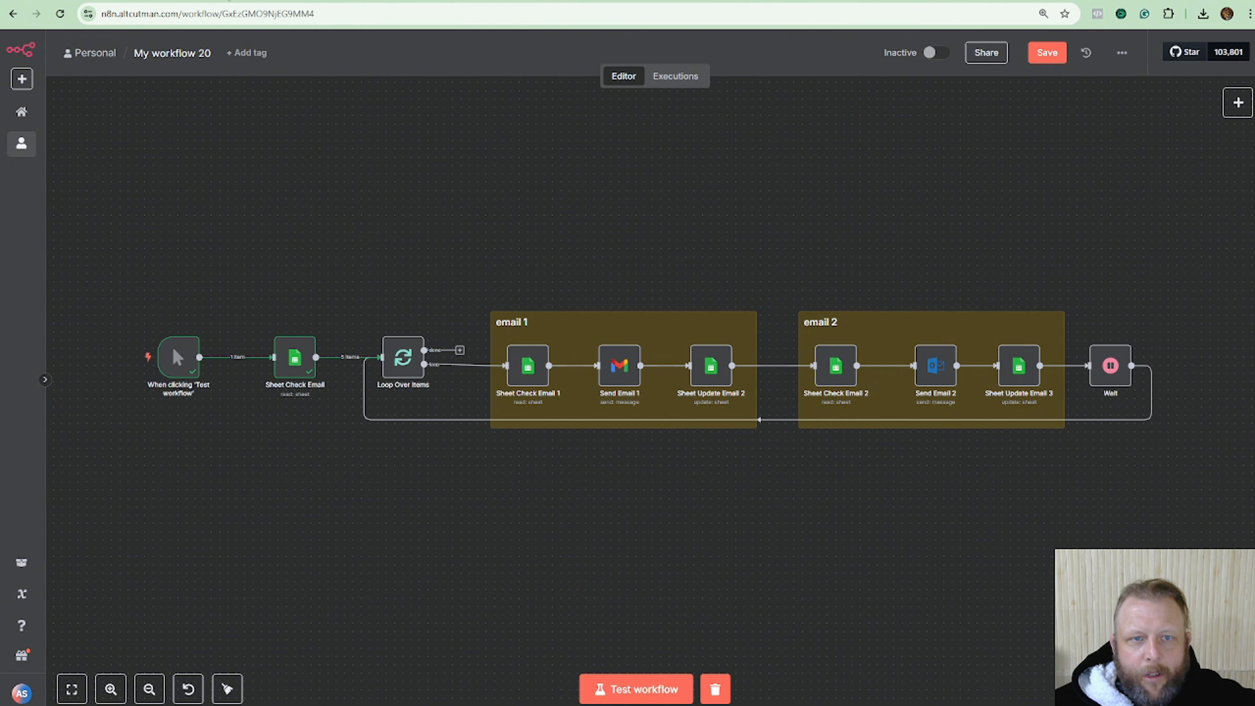
Look over both spreadsheets, then save the workflow in n8n.
click(229, 1)
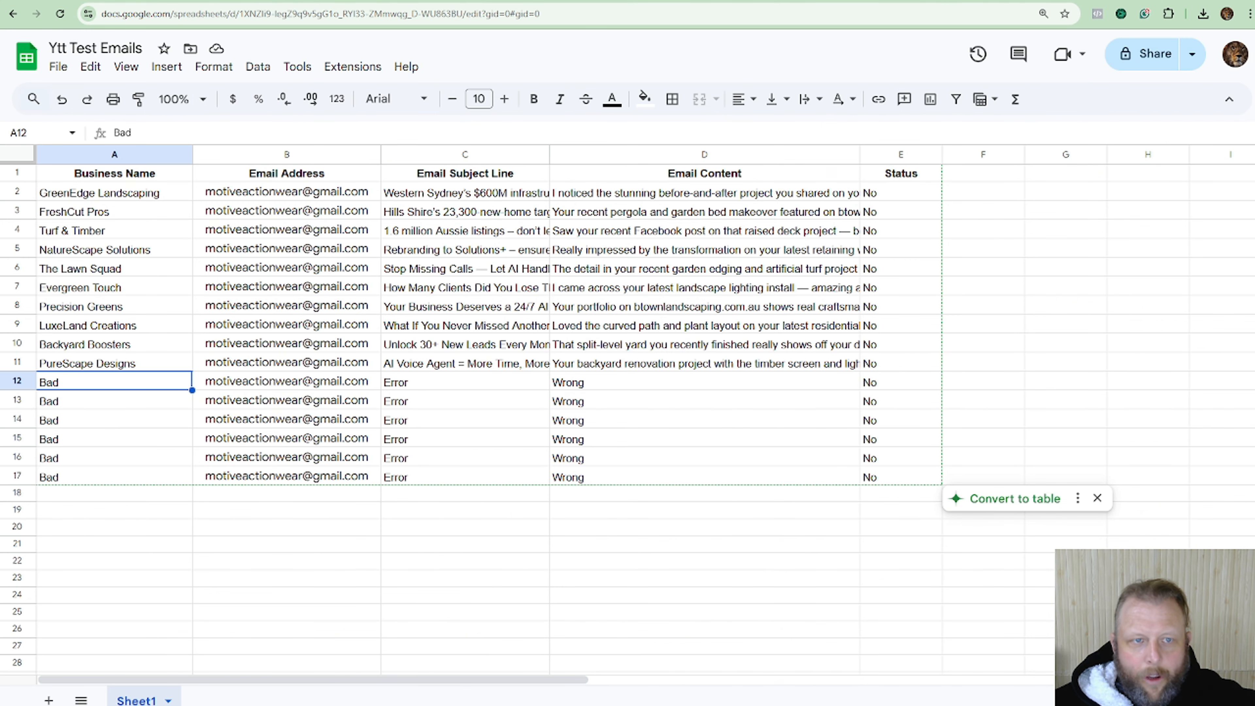
key(ctrl+Tab)
click(417, 1)
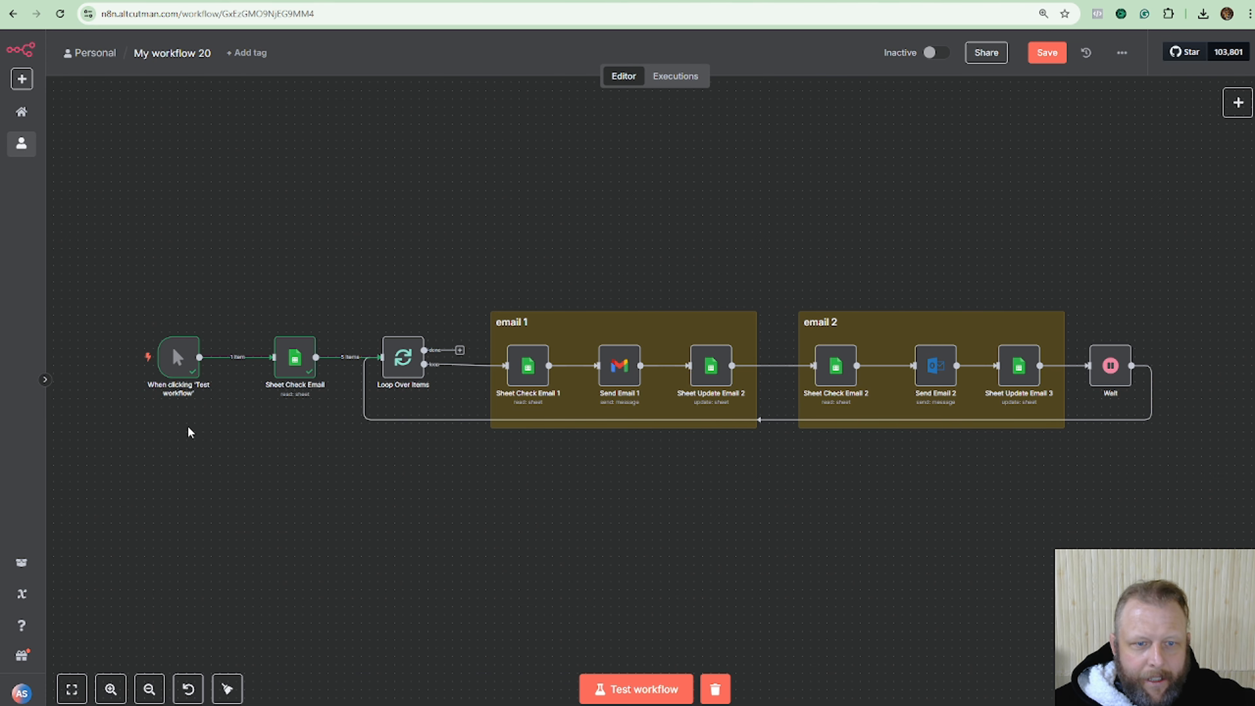
mouse_move(132, 365)
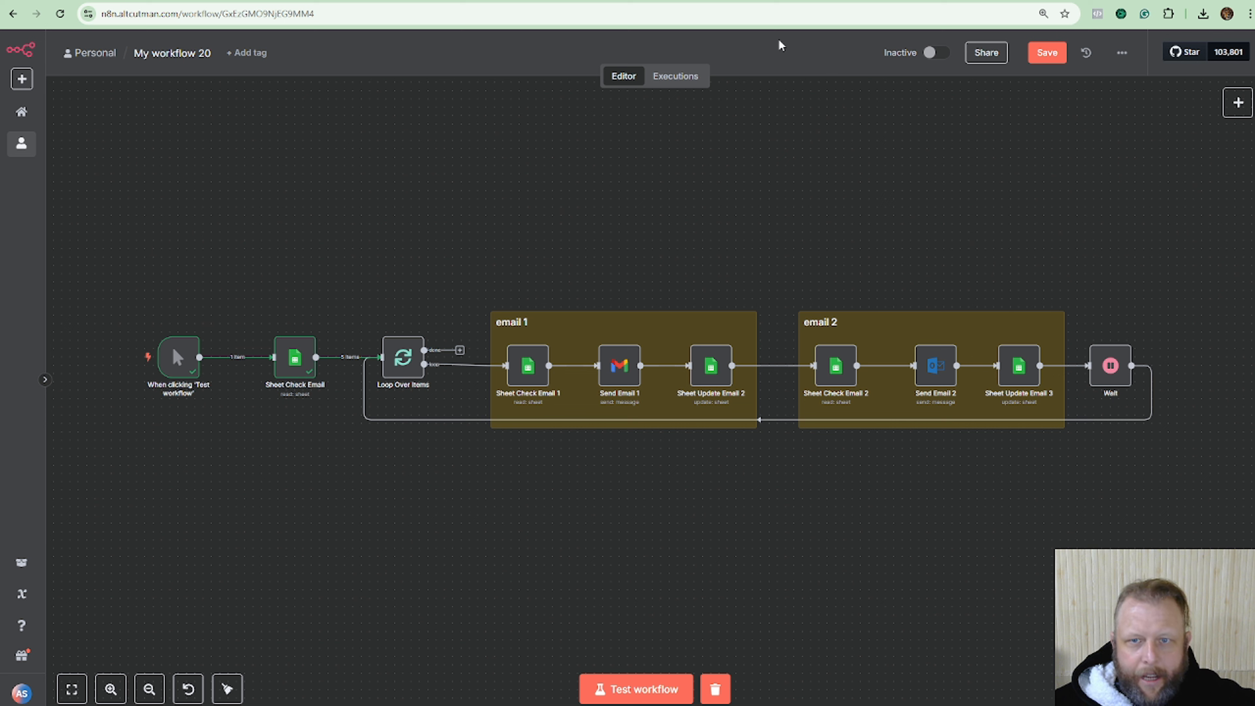
click(1047, 52)
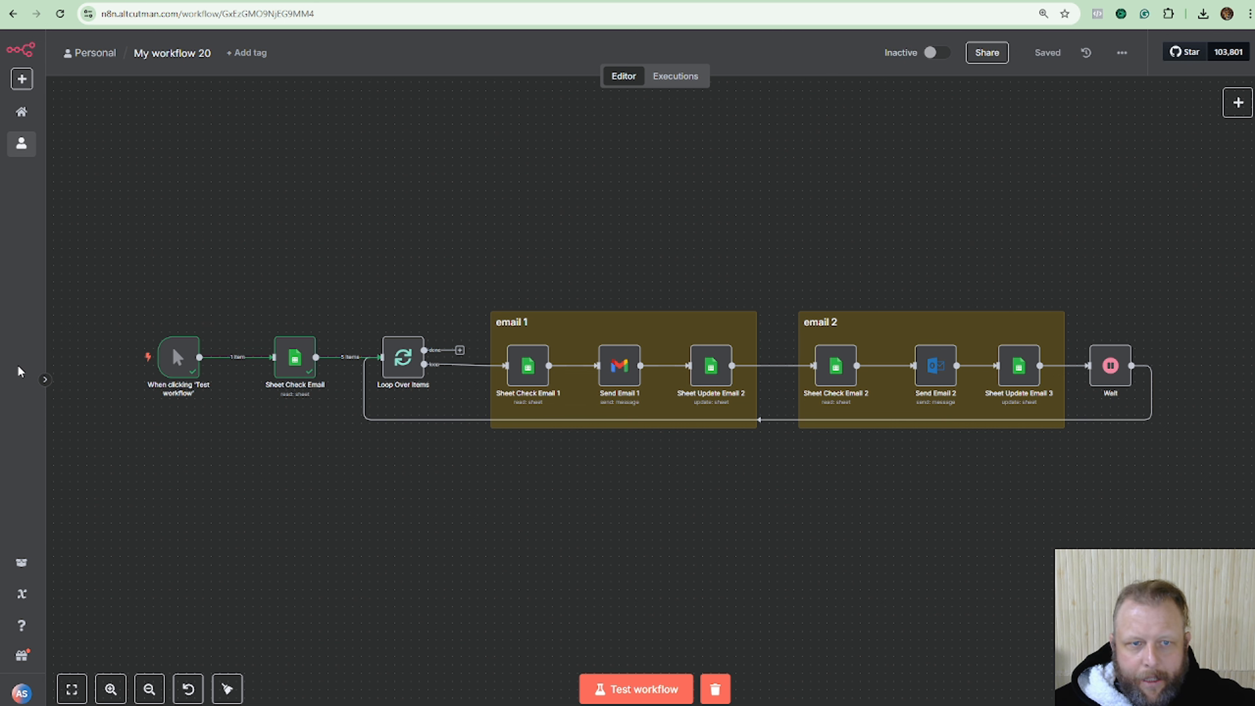
Begin renaming the workflow from My workflow 20 to 'YT Cold Email'.
mouse_move(165, 293)
click(173, 54)
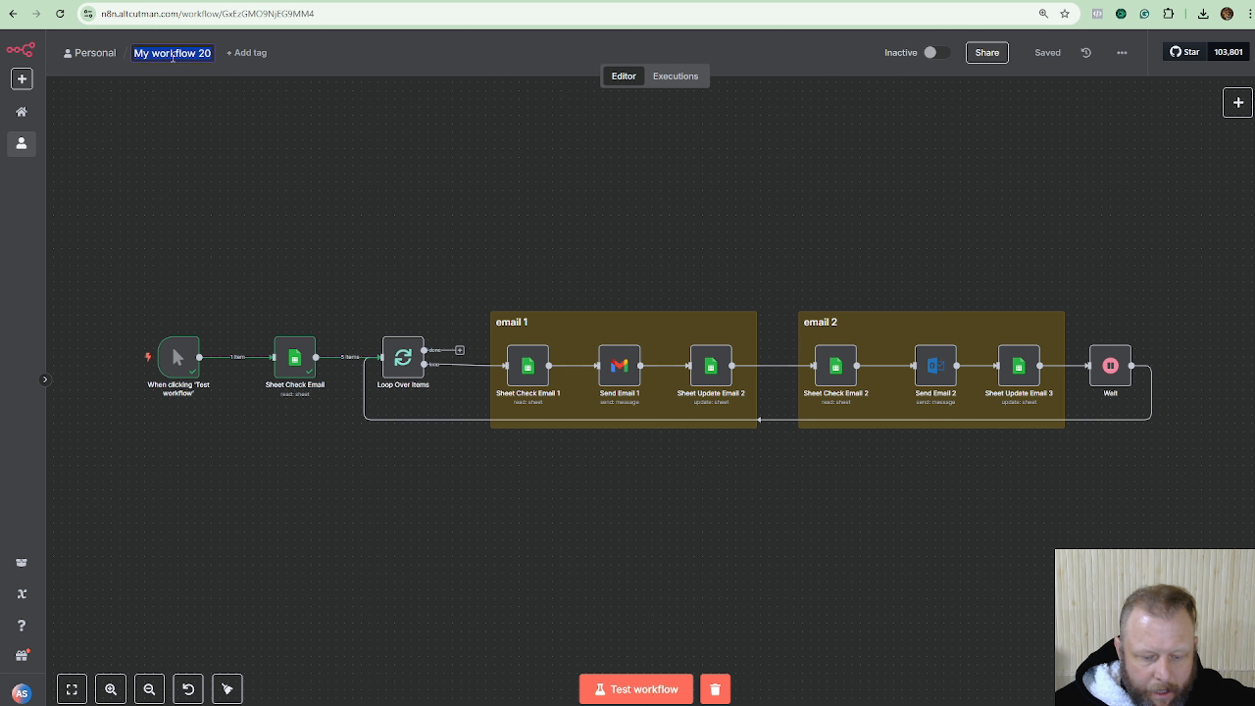
text(YR Te)
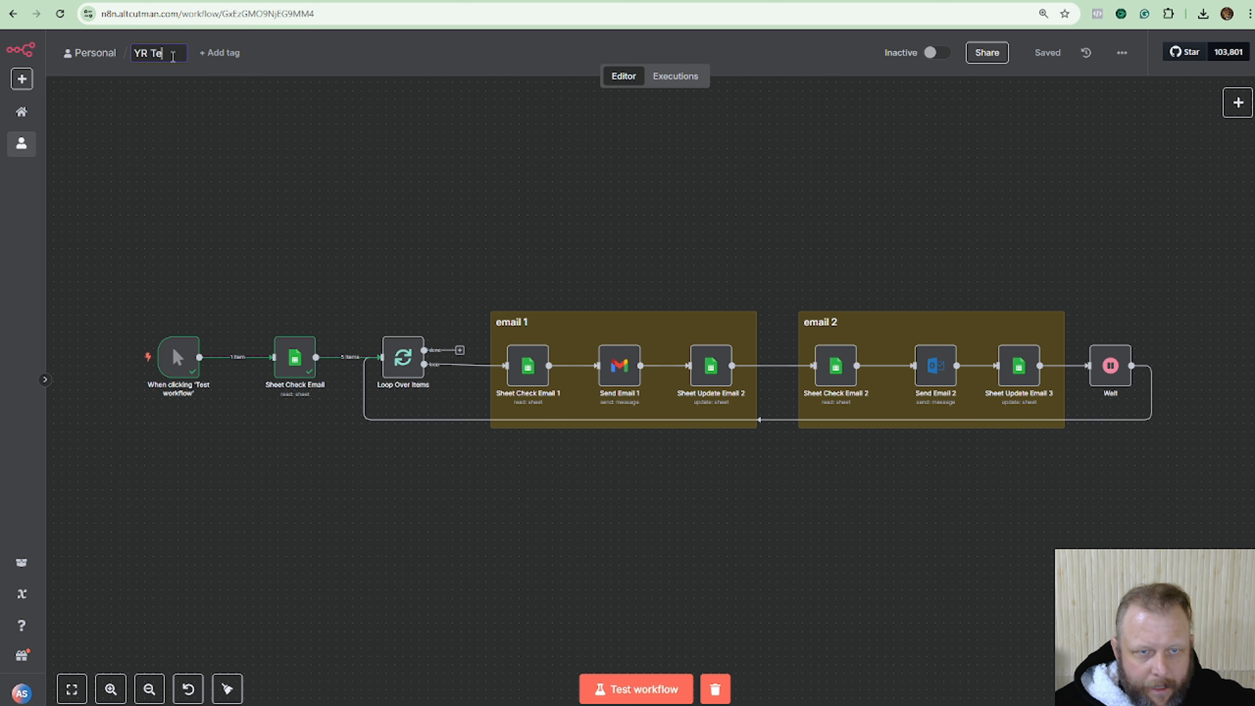
key(BackSpace)
key(BackSpace)
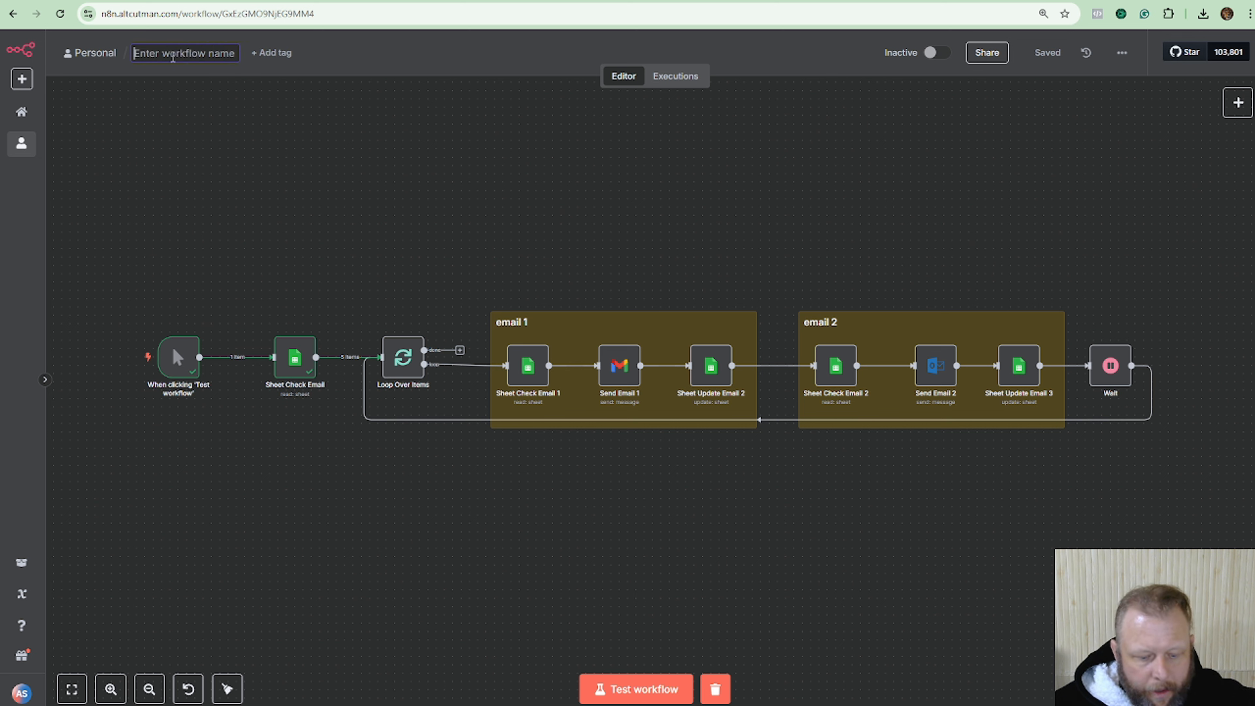
text(YT Cold Email)
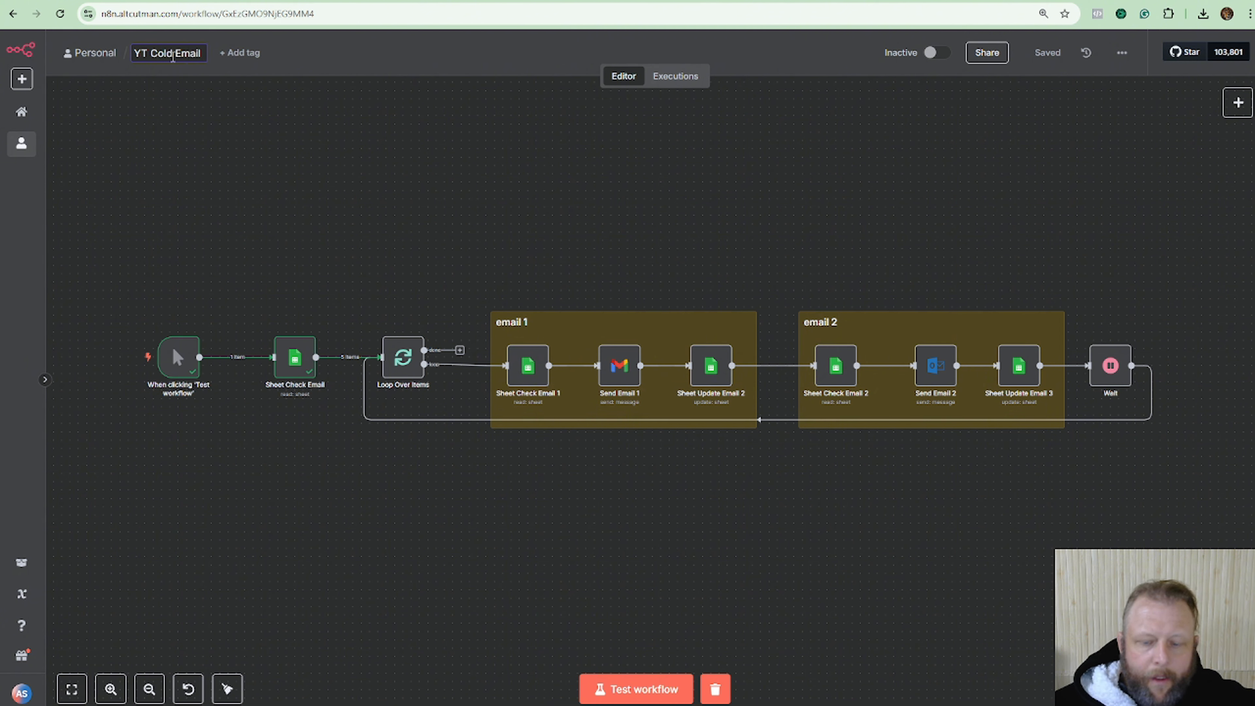
Confirm the name 'YT Cold Email' and launch a full test run of the workflow.
key(BackSpace)
click(387, 182)
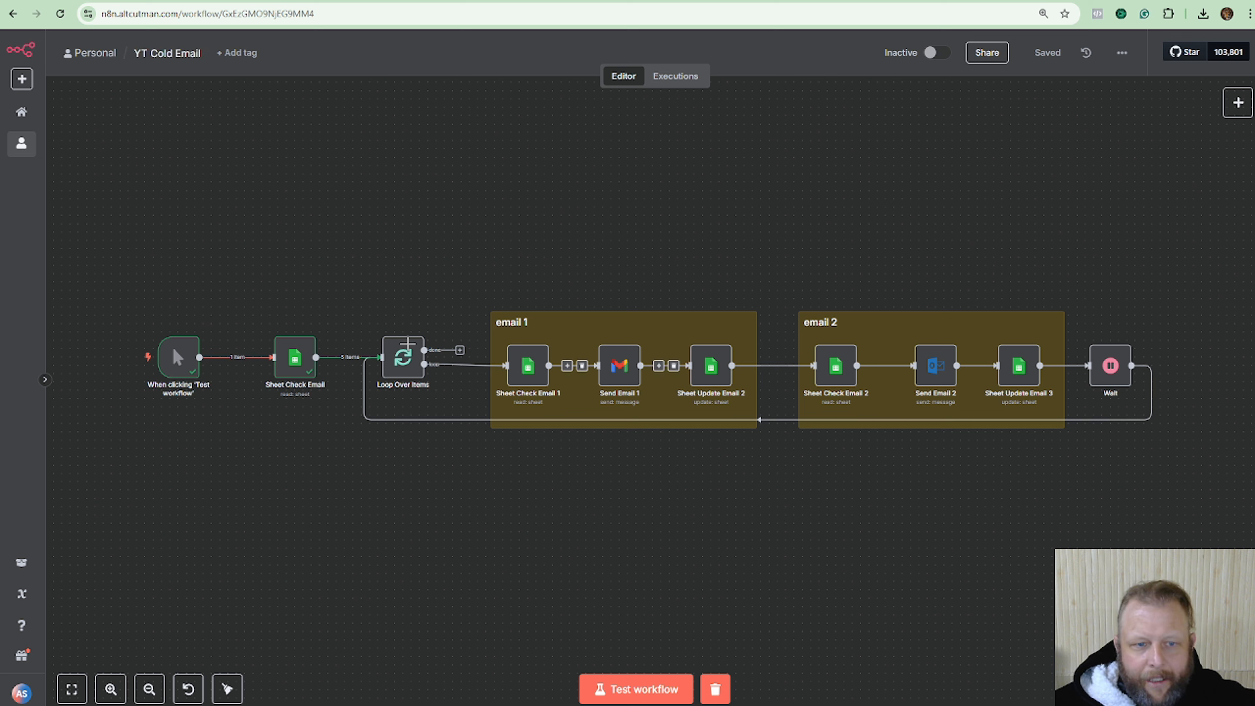
mouse_move(103, 366)
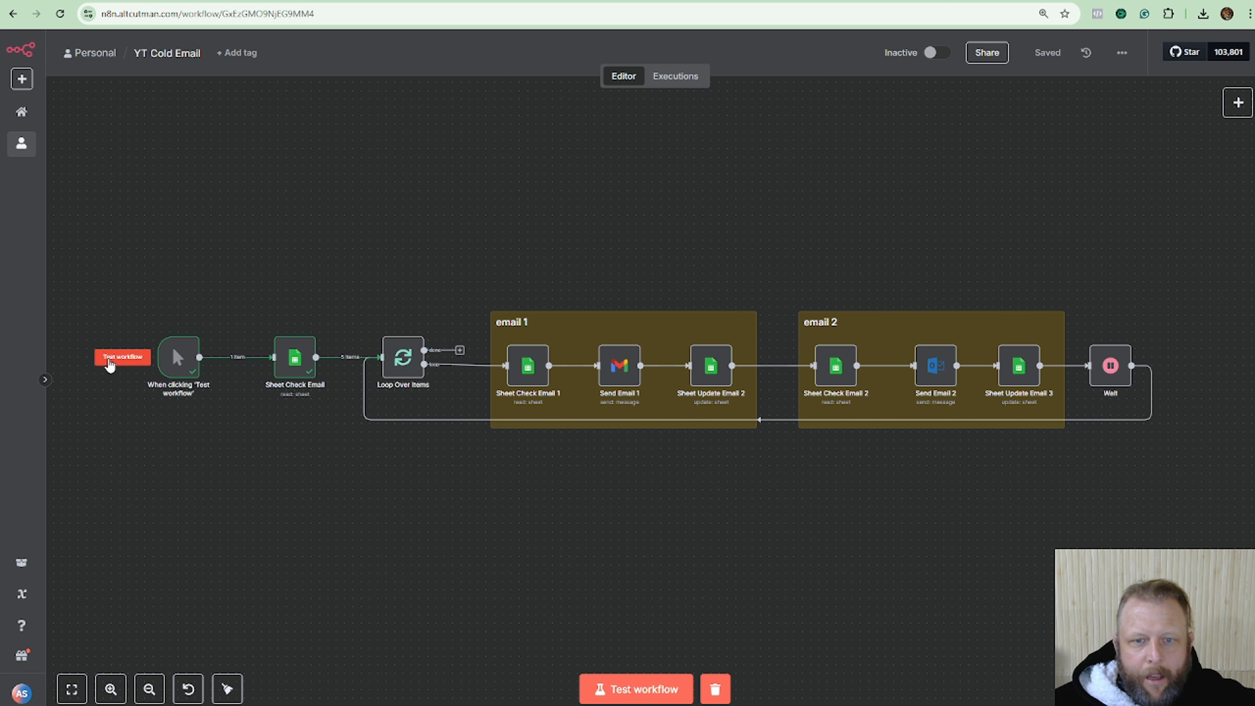
click(110, 361)
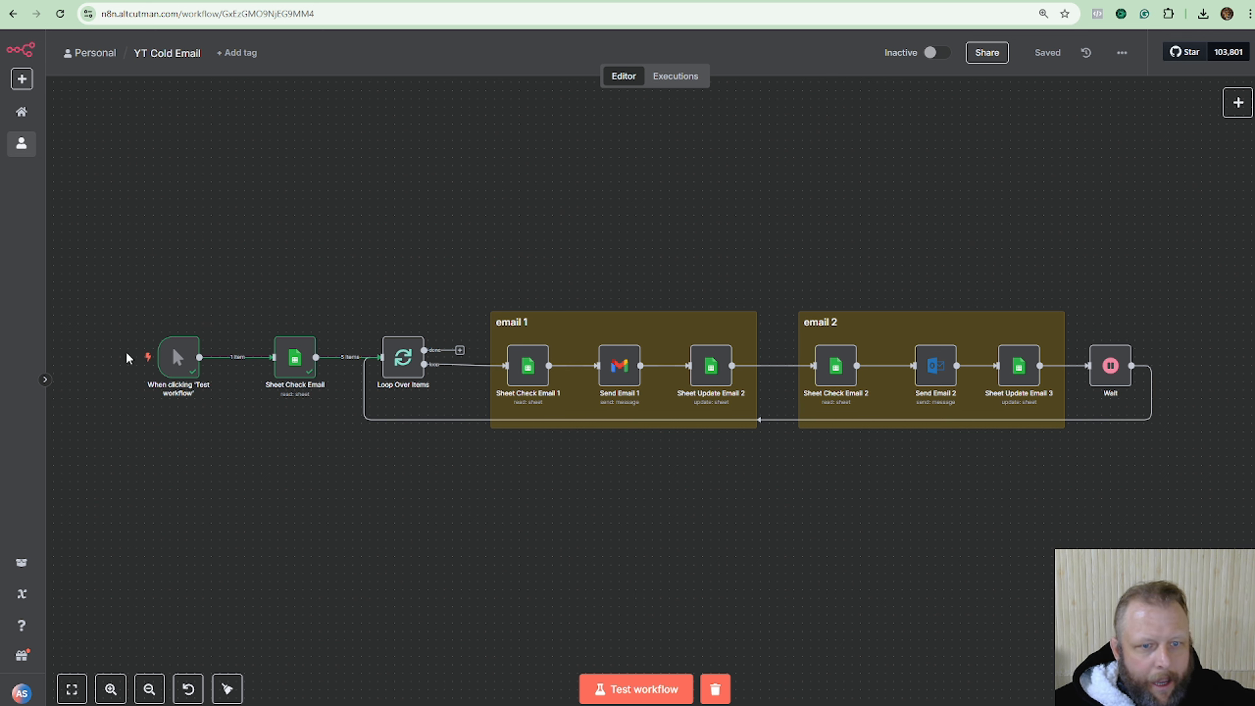
click(114, 356)
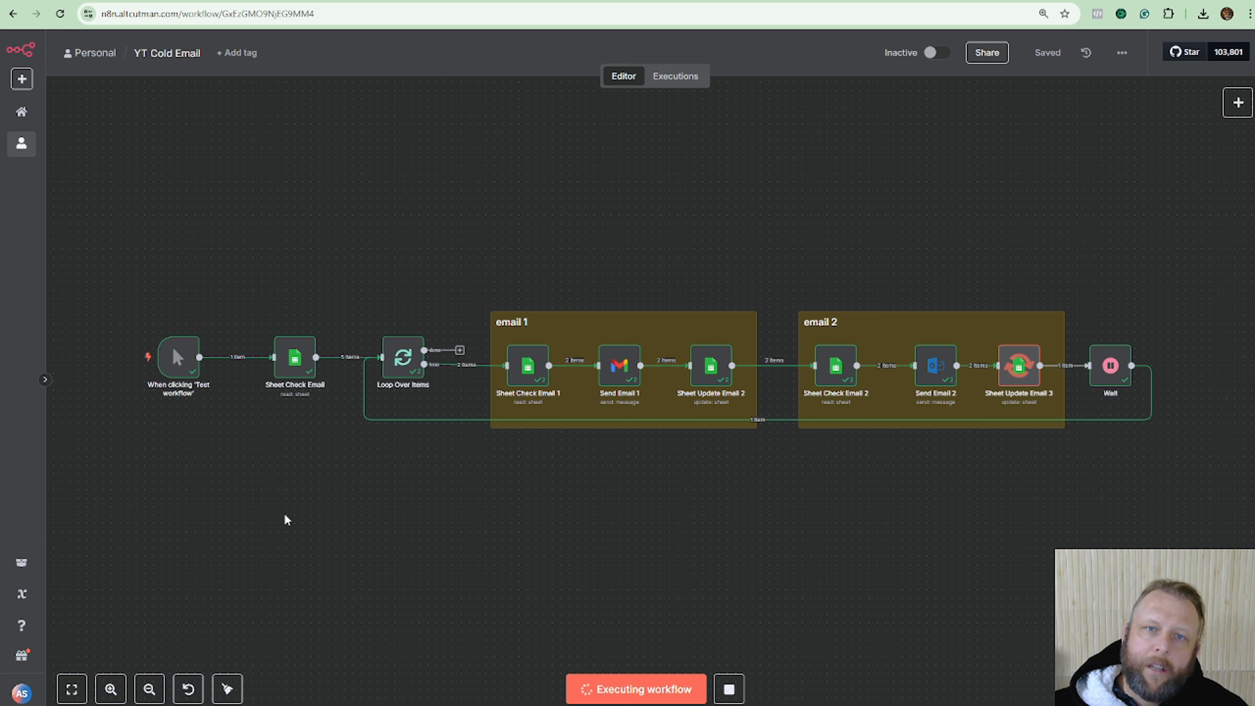
Watch the Ytt Test Emails Status column turn Yes and bring the Gmail inbox into view.
click(218, 1)
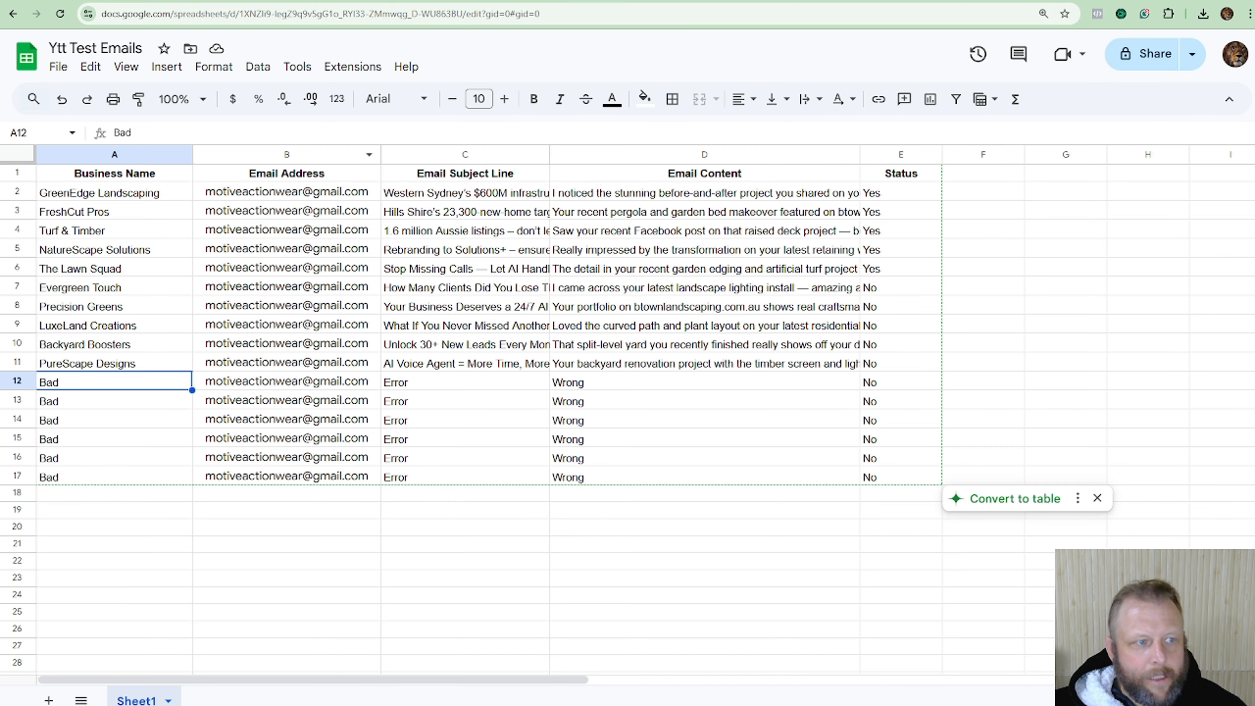
drag(0, 62, 501, 399)
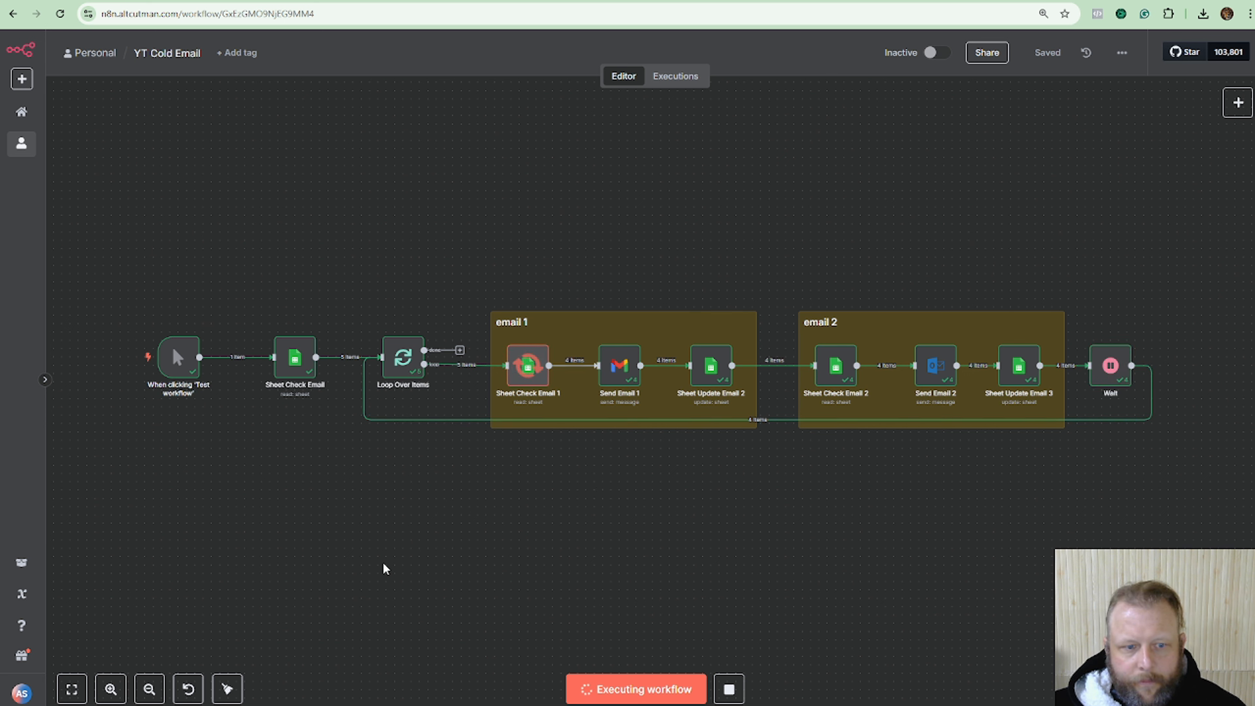
Open the newest cold email in the Gmail inbox, then move Gmail aside to reveal the workflow.
key(alt+Tab)
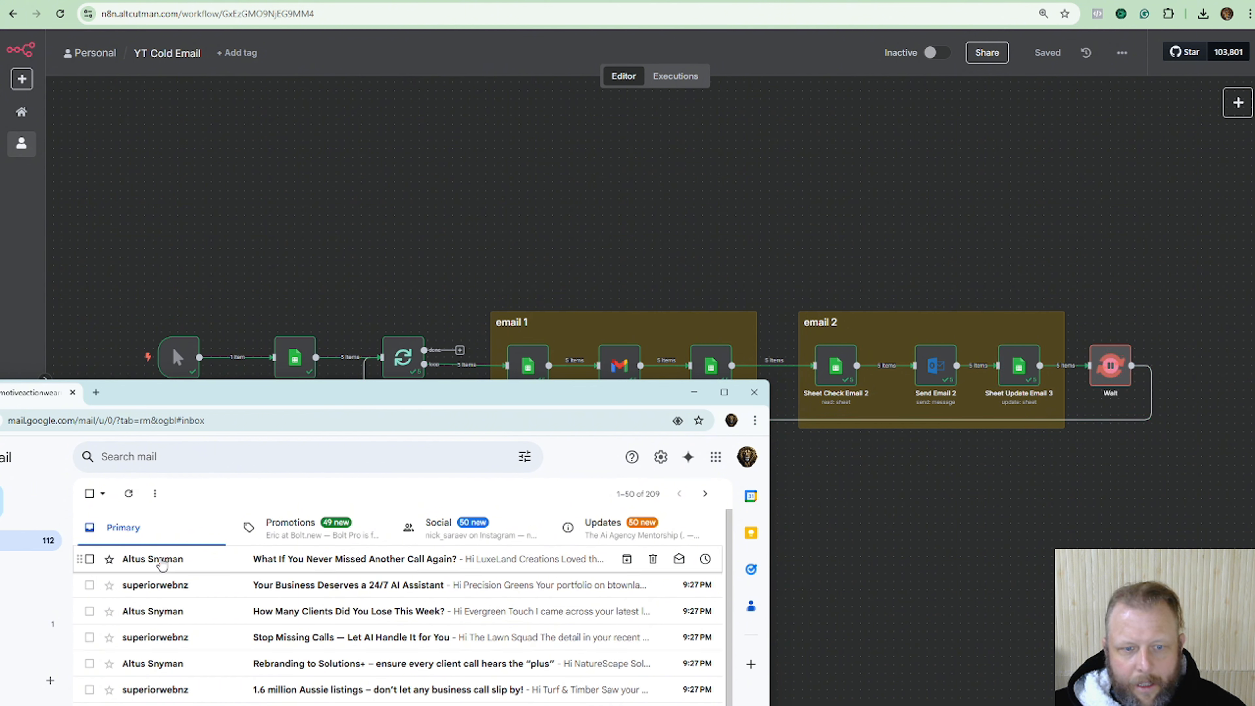
mouse_move(161, 565)
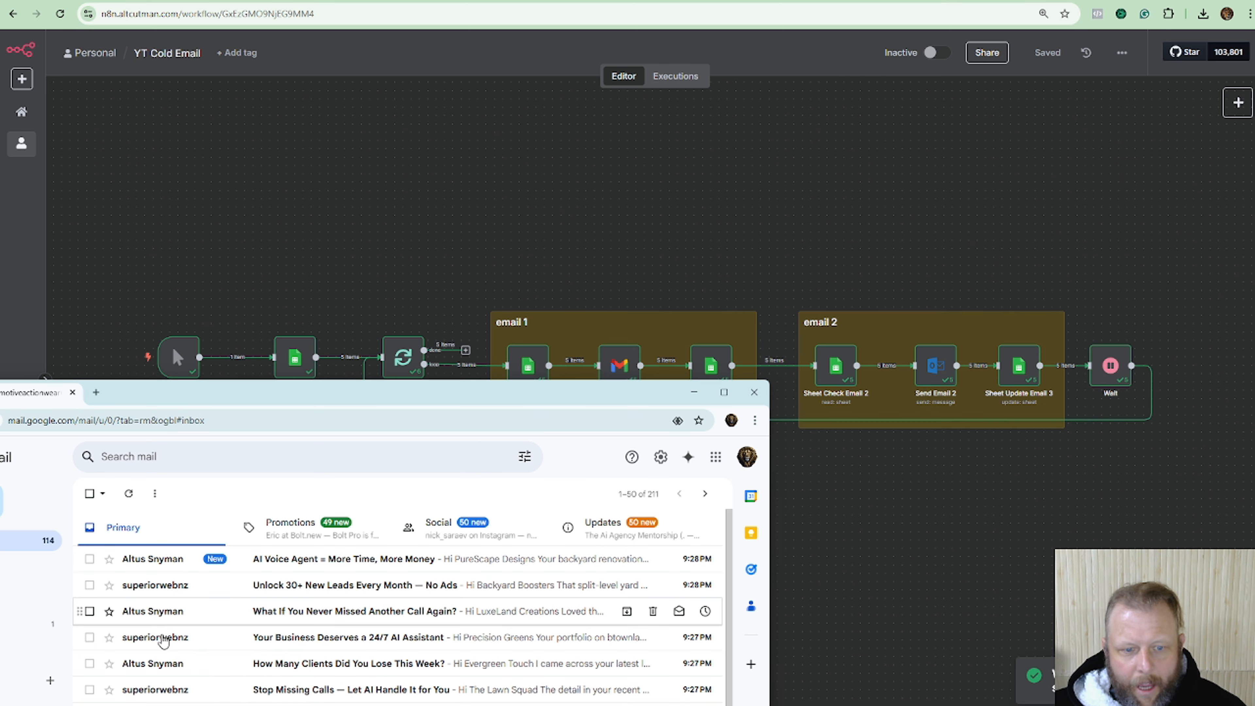
click(308, 568)
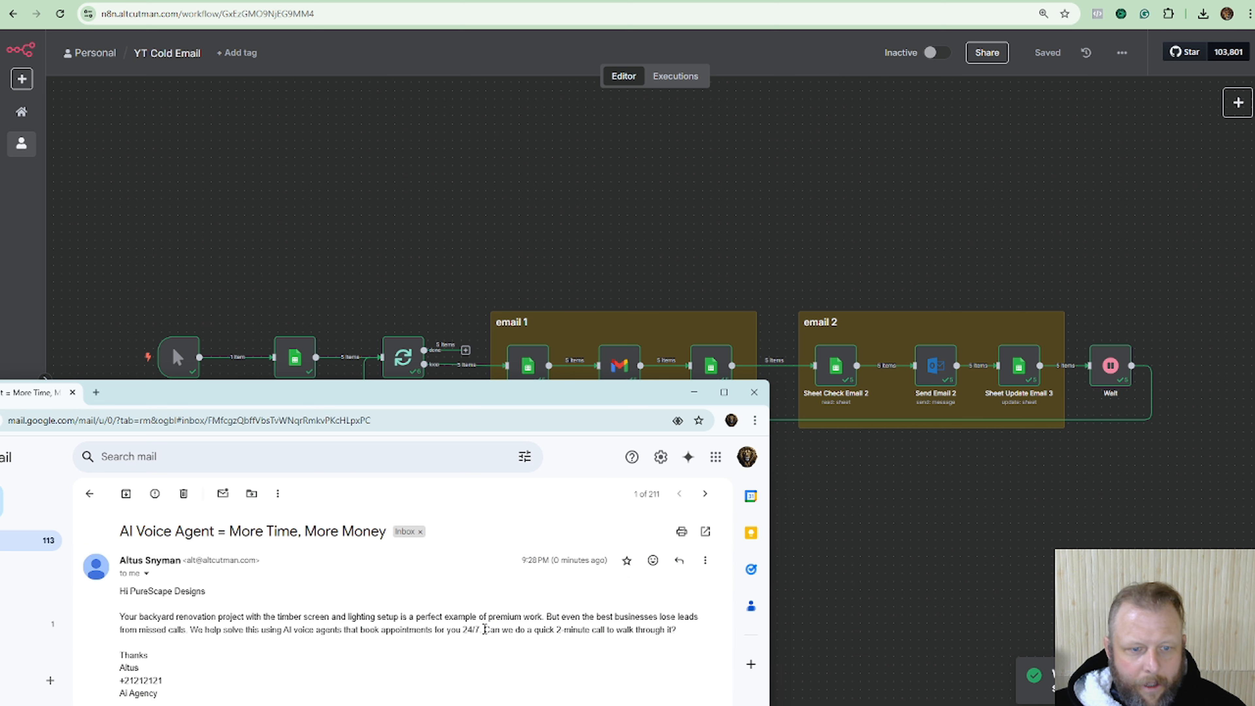
drag(525, 392, 0, 365)
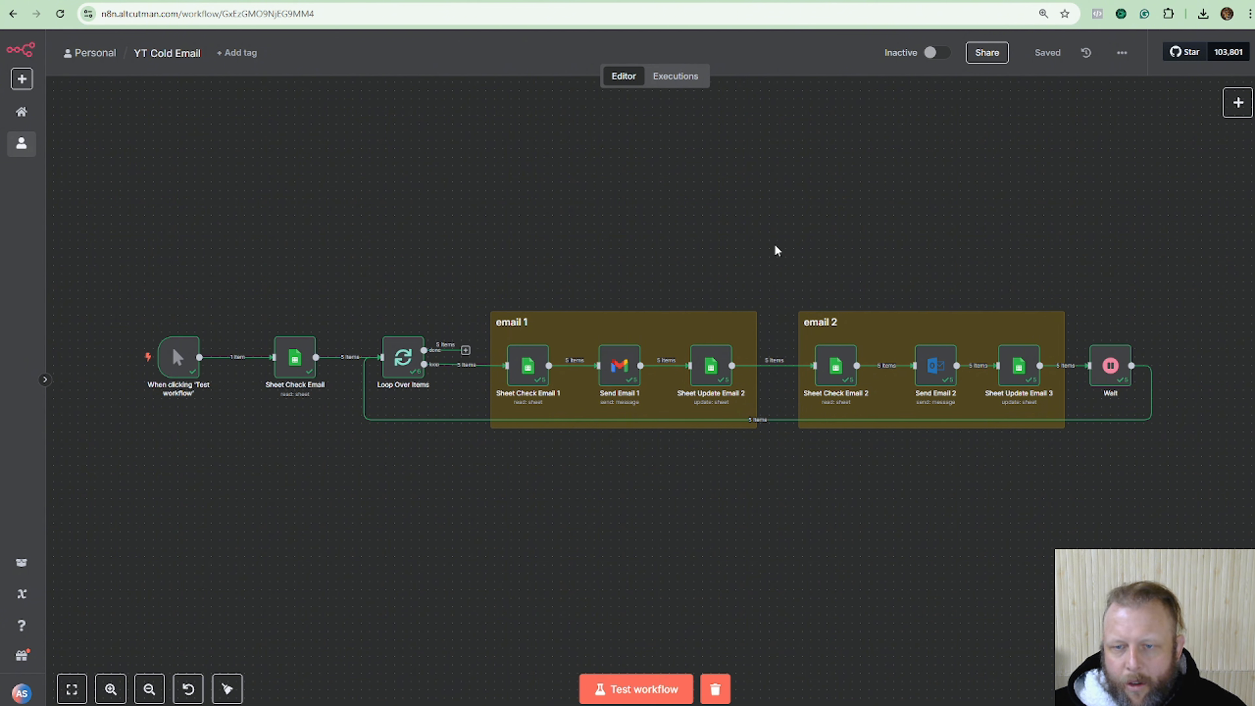
Review the Limit Per Mailbox and Ytt Test Emails sheets, then return to the YT Cold Email workflow.
drag(774, 236, 717, 118)
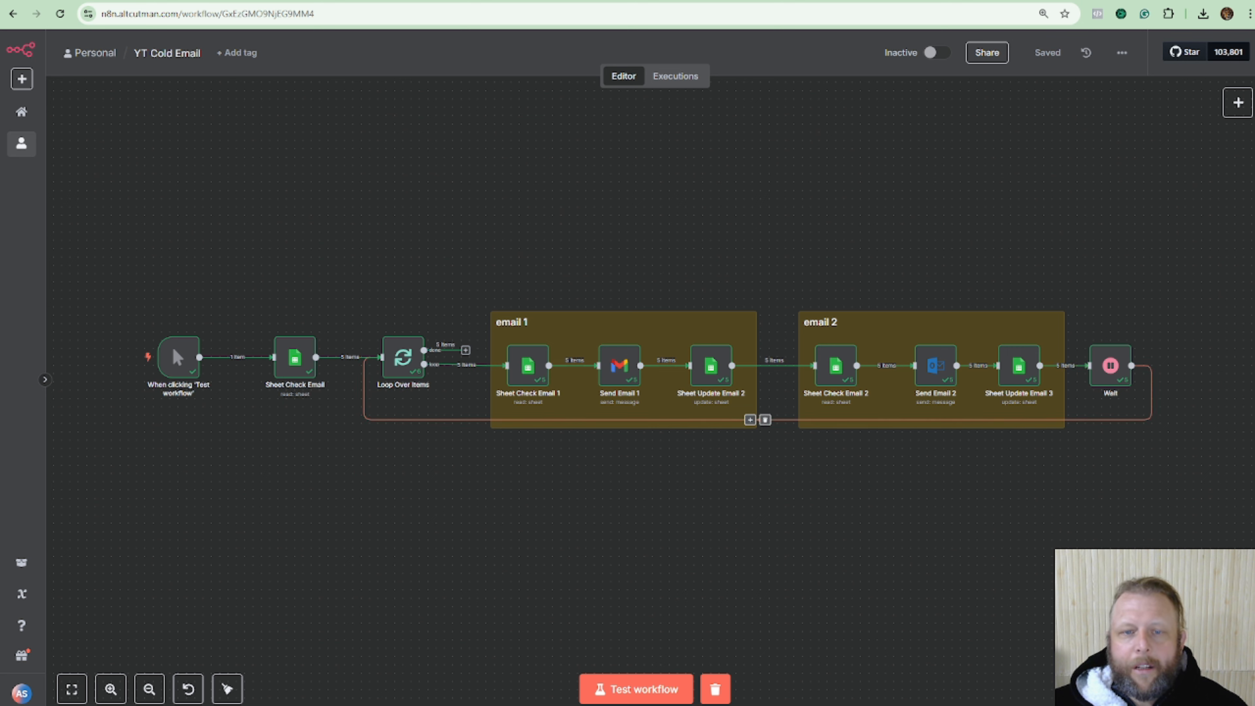
click(117, 1)
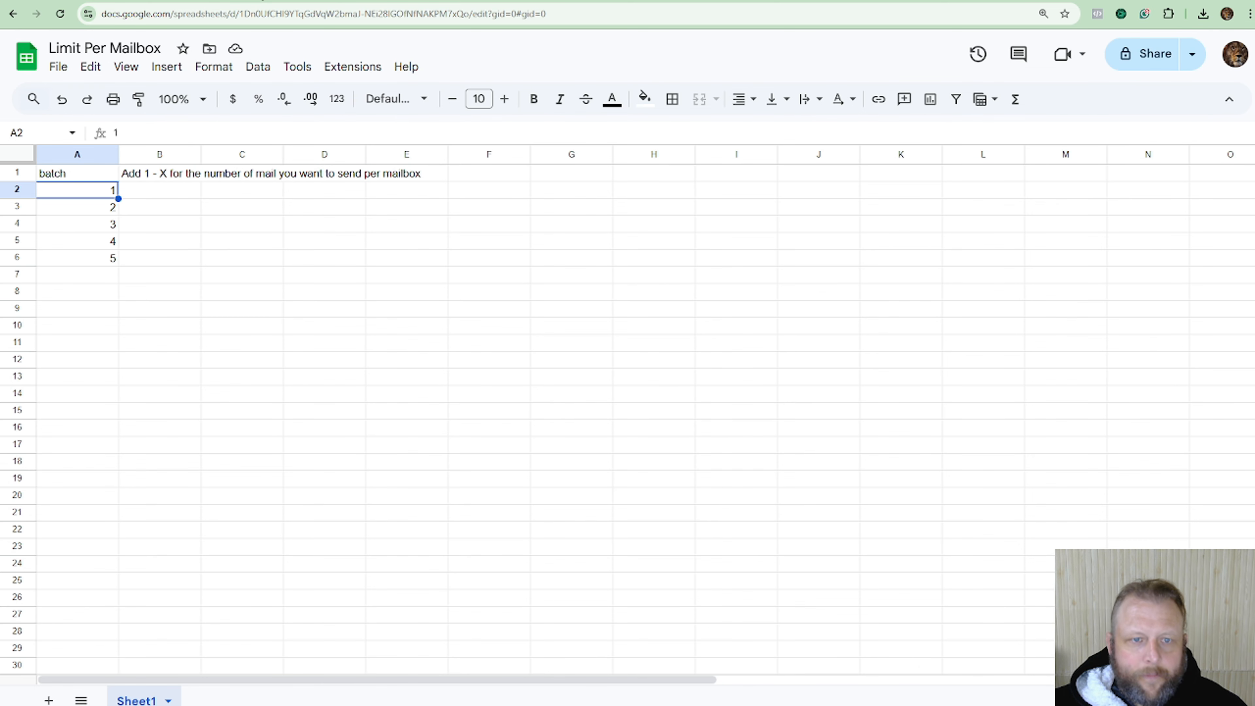
key(ctrl+Tab)
key(ctrl+shift+Tab)
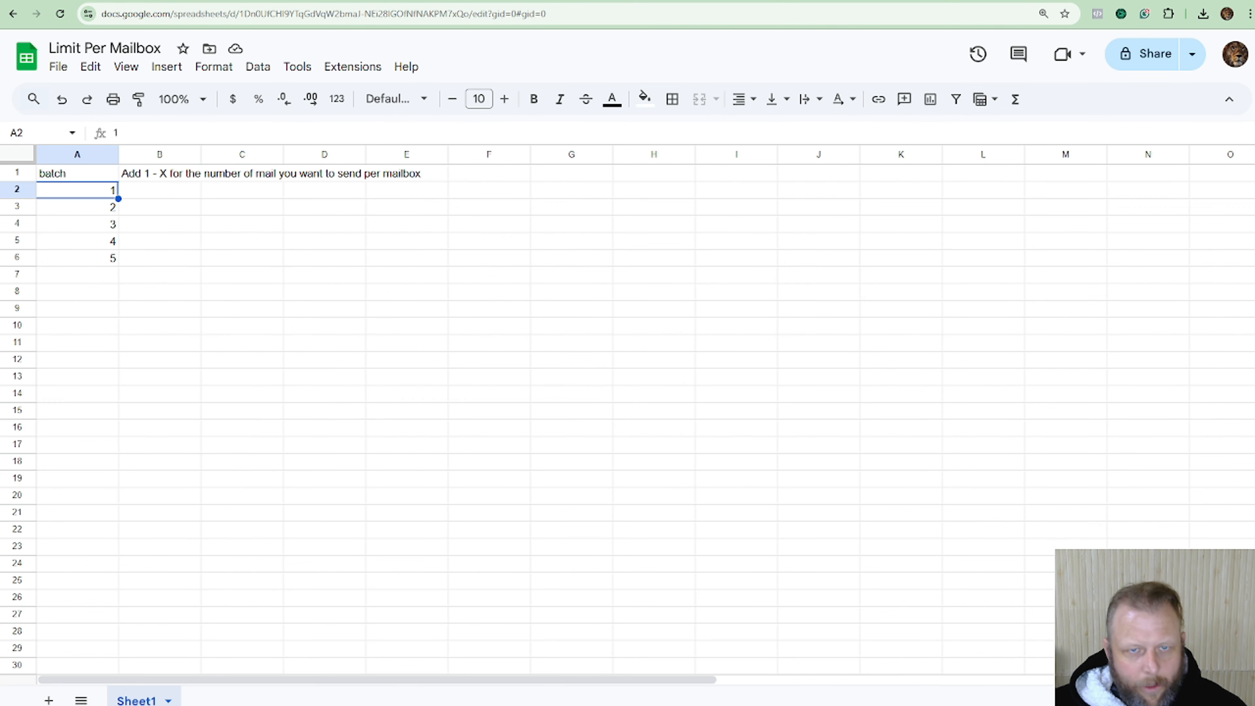
key(ctrl+shift+Tab)
Add an 'On a schedule' trigger node to the YT Cold Email workflow.
click(1236, 106)
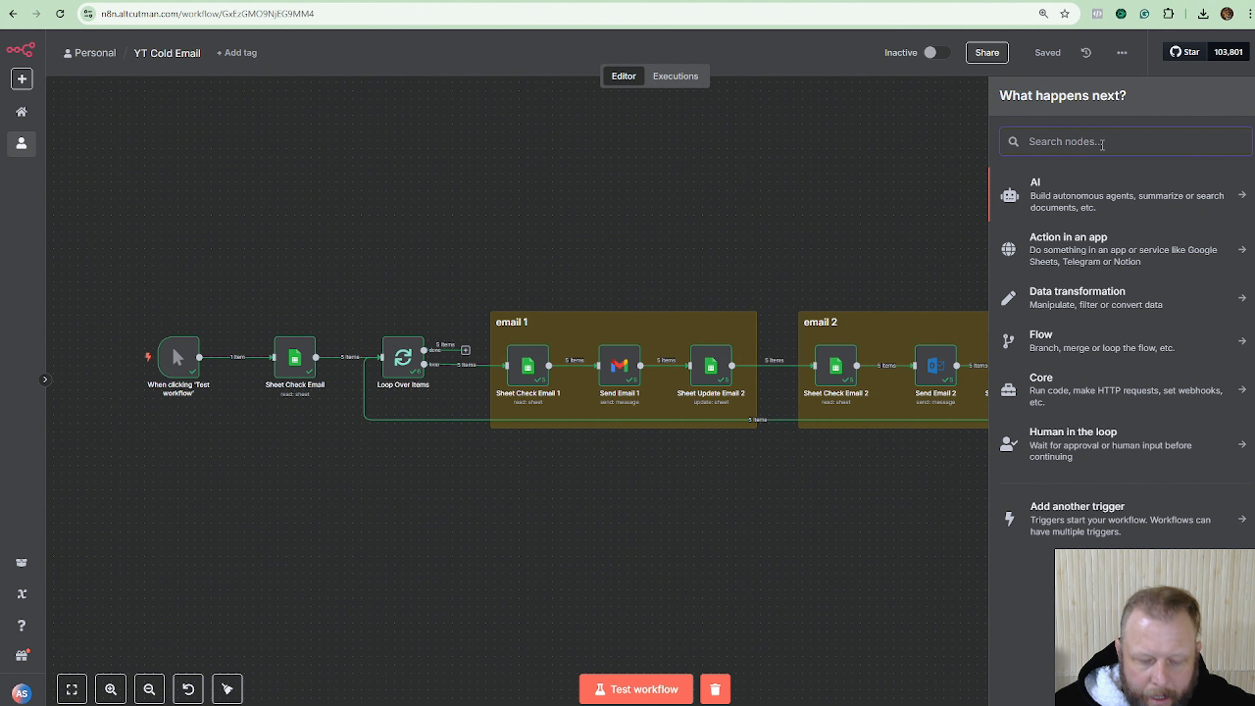
text(timr)
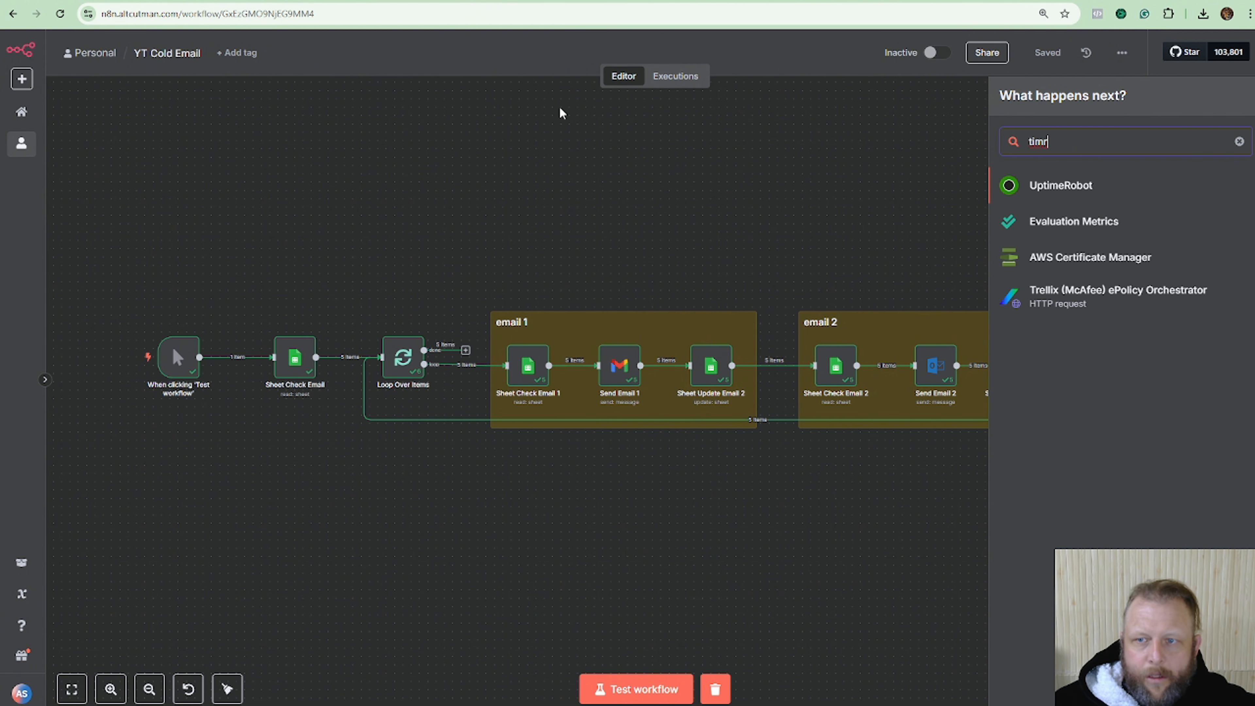
click(1239, 143)
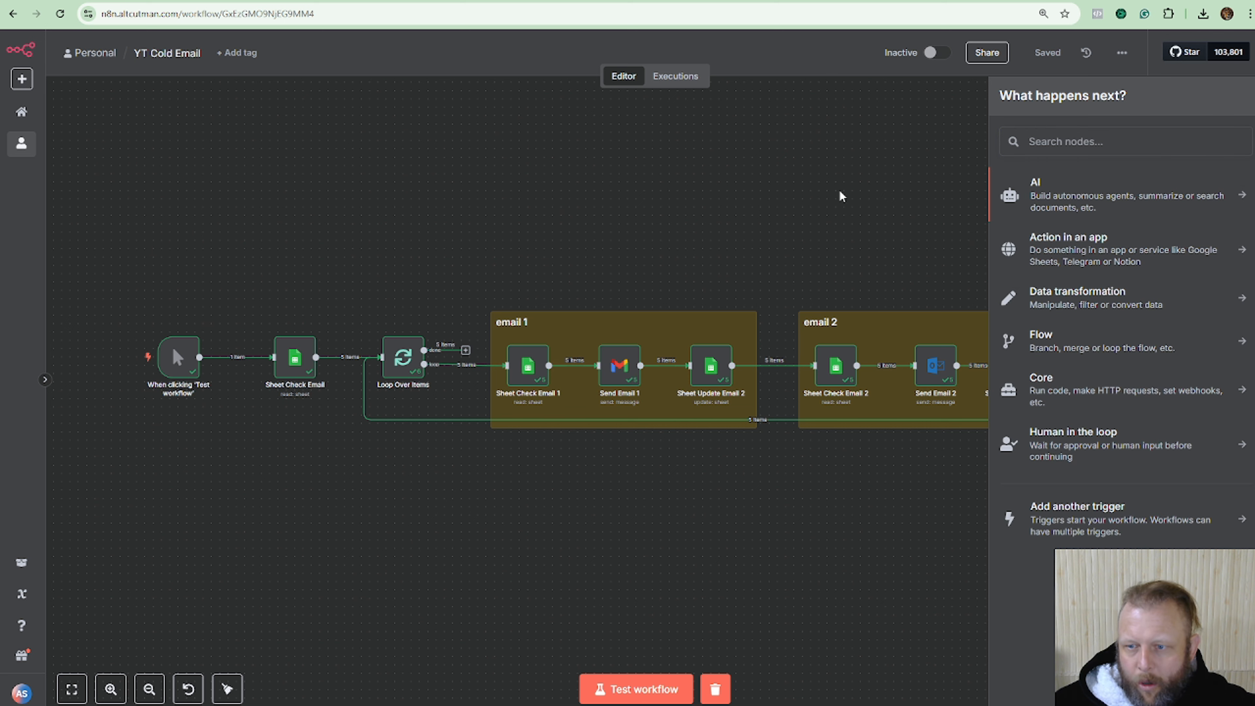
click(1112, 512)
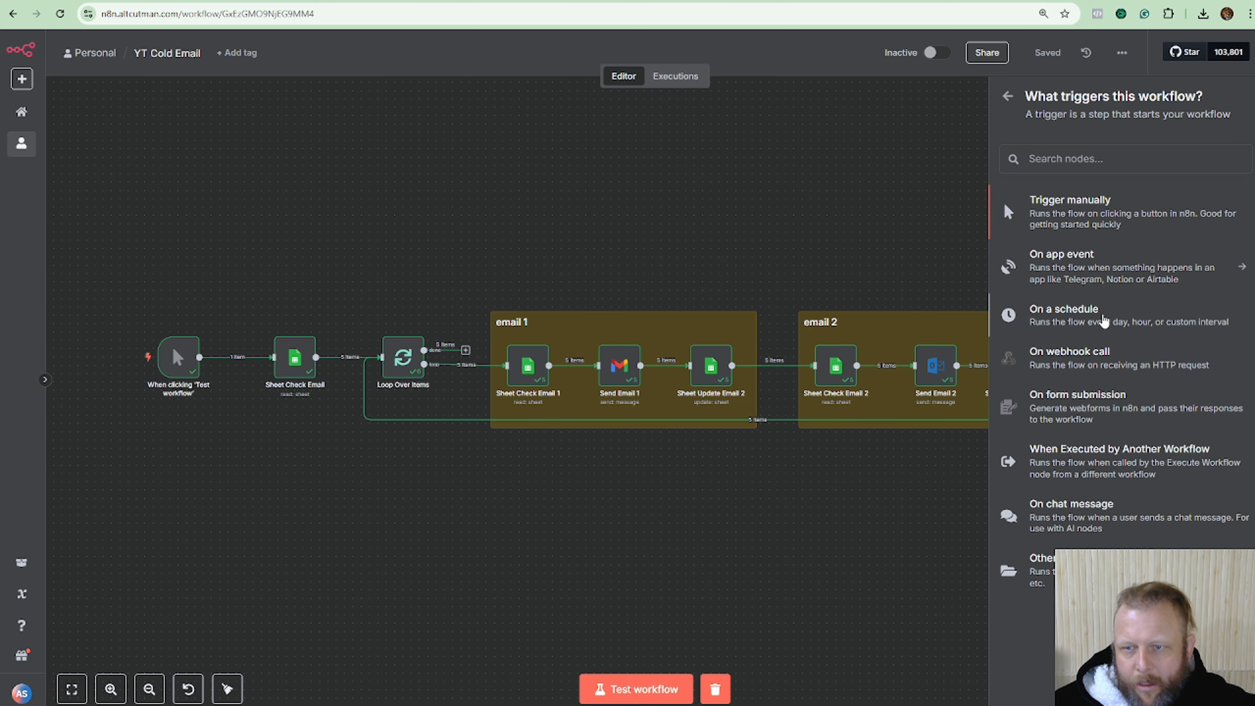
click(1105, 316)
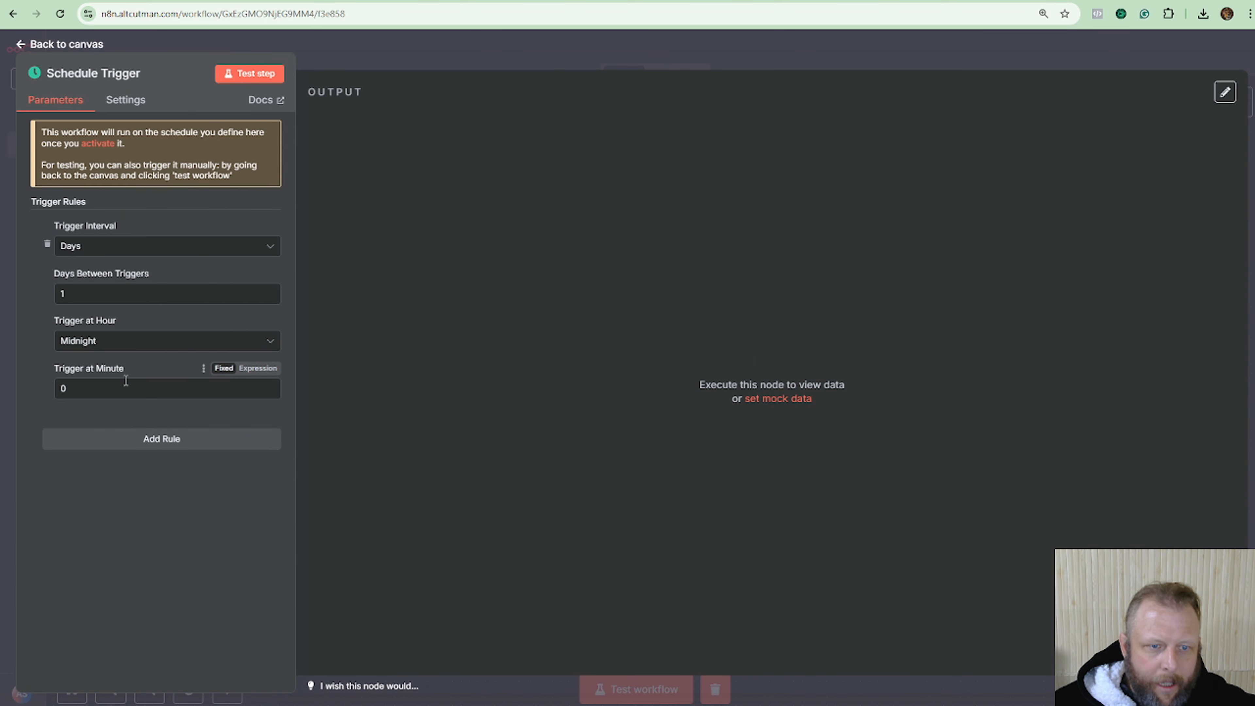
Set the Schedule Trigger hour to 9am, place it above the manual trigger, and save.
click(216, 344)
scroll(166, 531, down, 5)
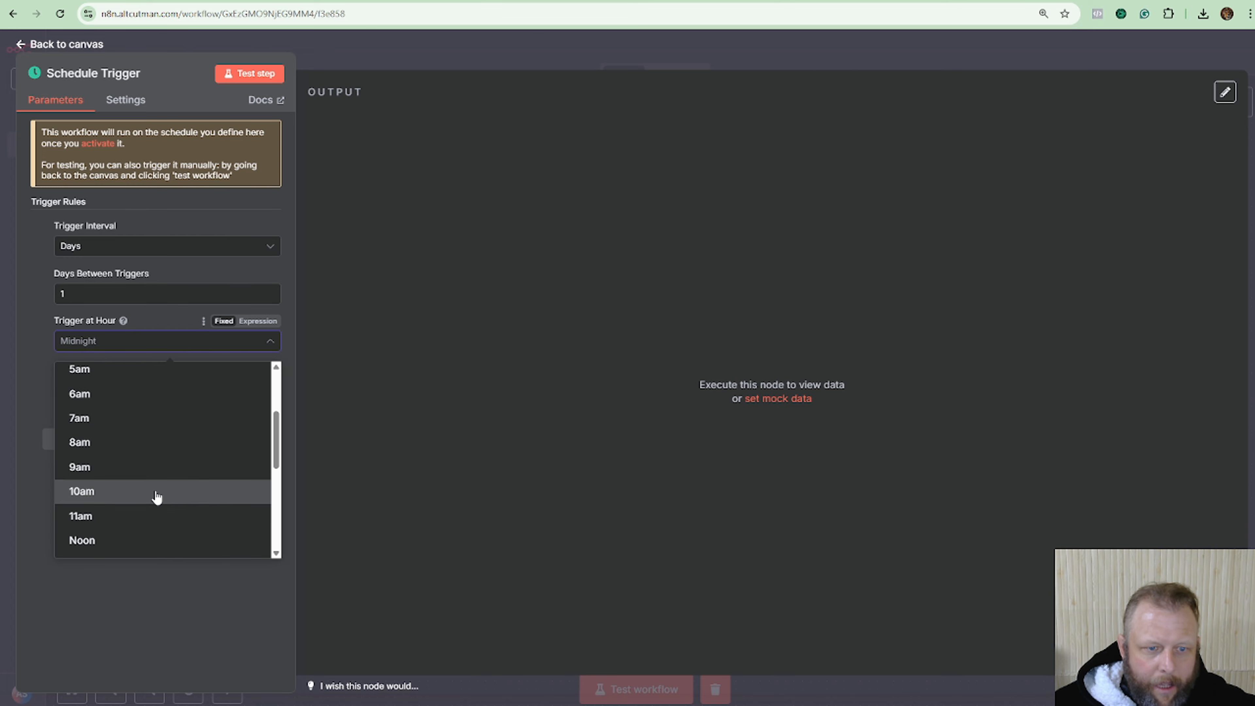
click(157, 467)
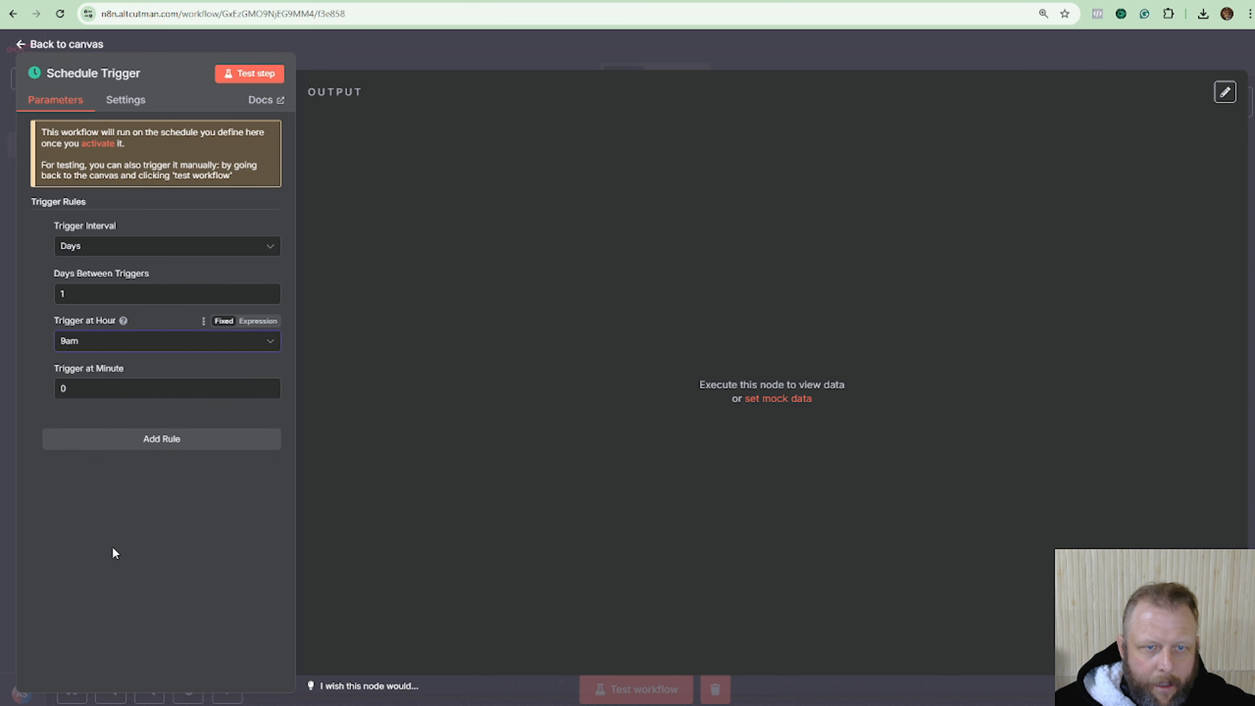
click(570, 61)
drag(795, 267, 181, 274)
click(1049, 52)
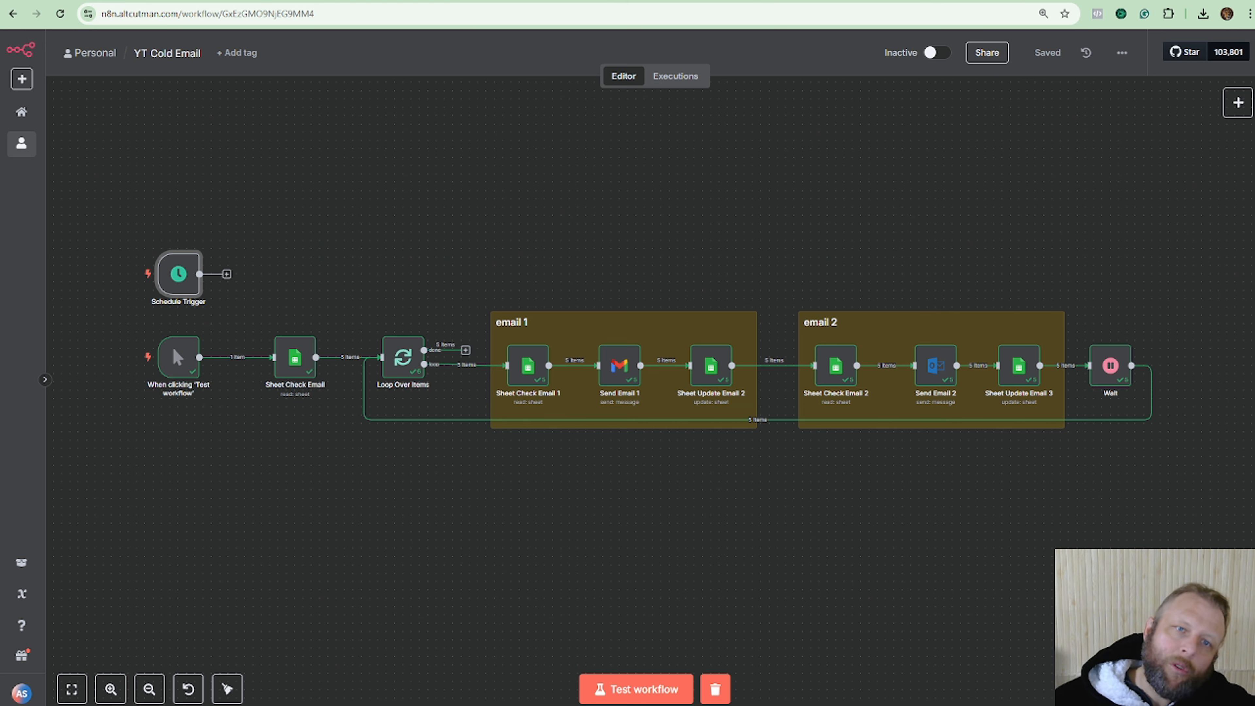
click(259, 1)
click(435, 195)
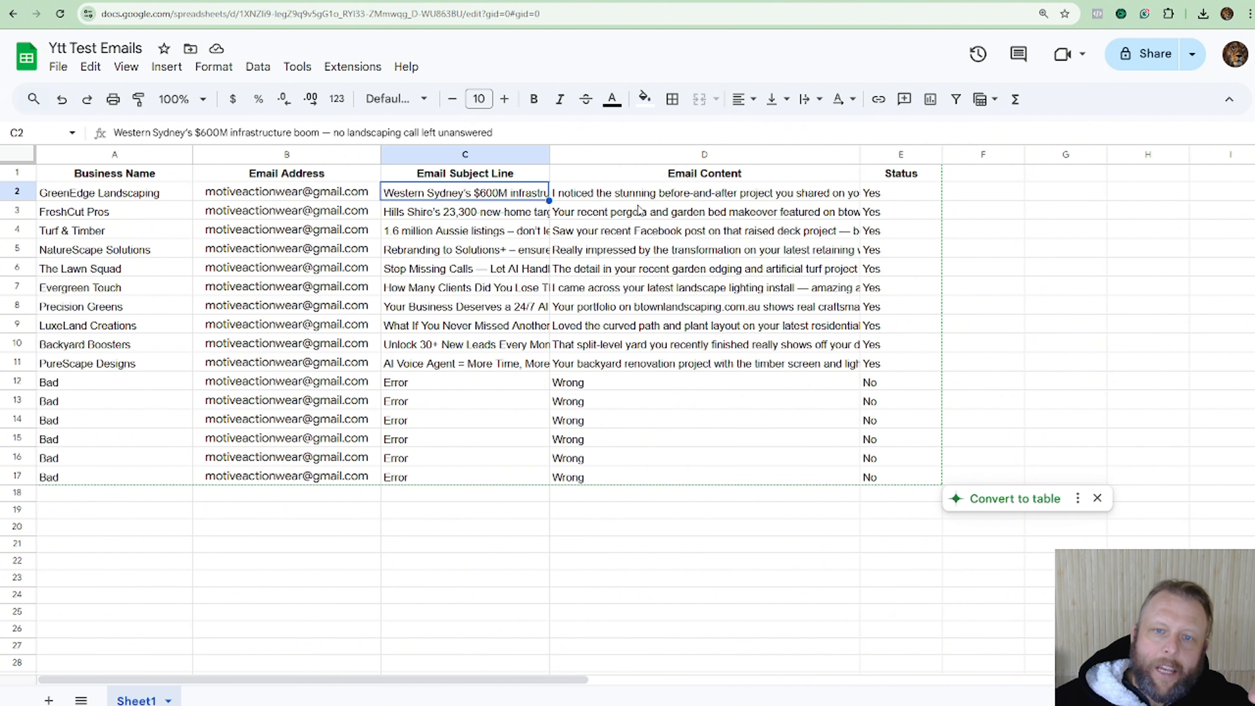
click(638, 209)
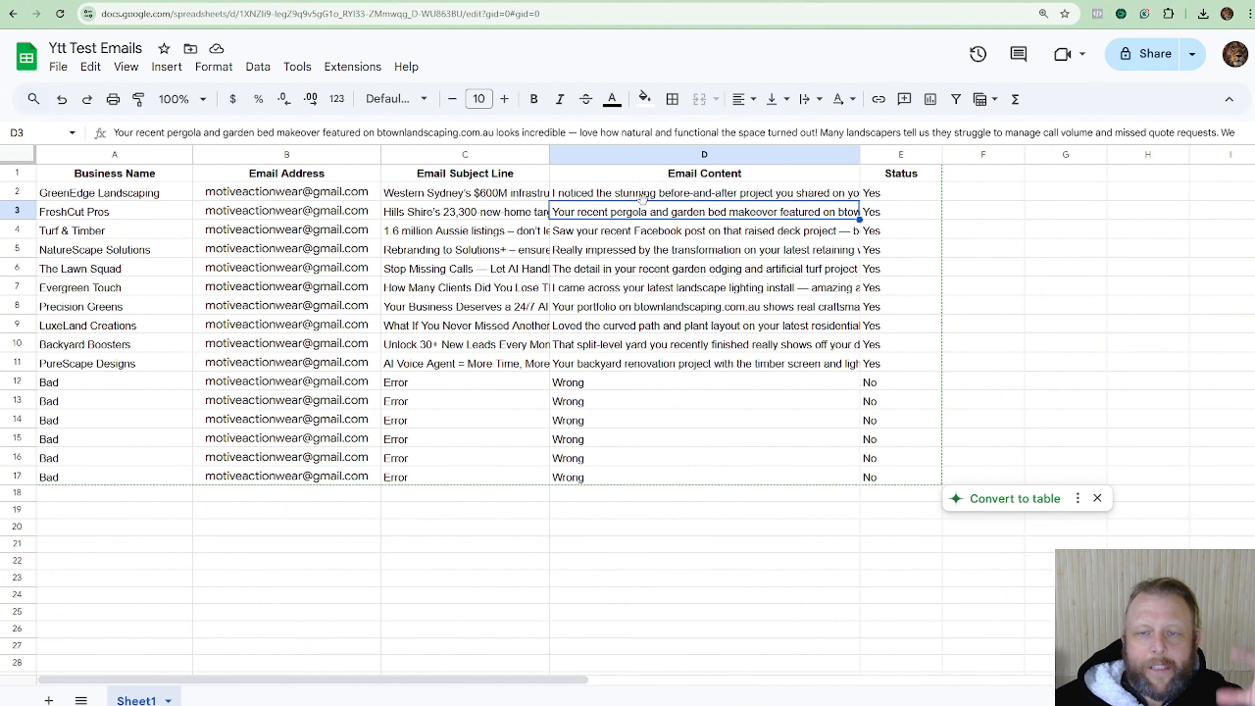
click(435, 1)
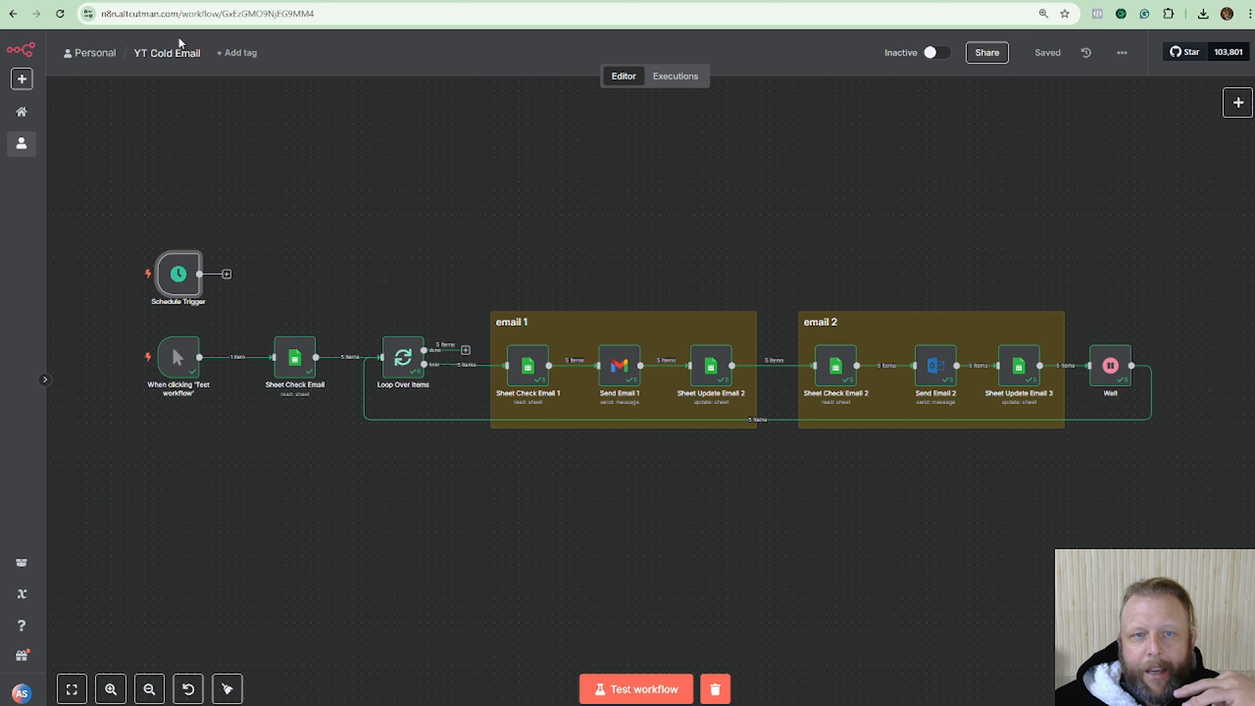
click(212, 2)
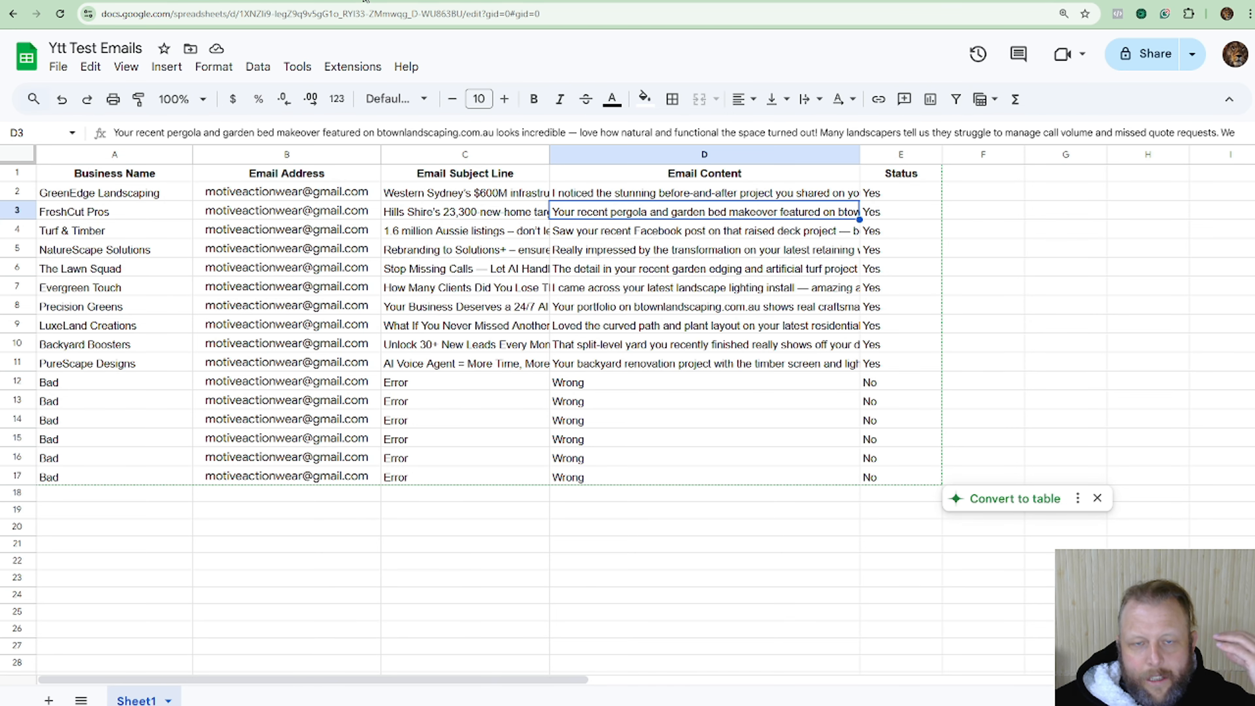
click(366, 2)
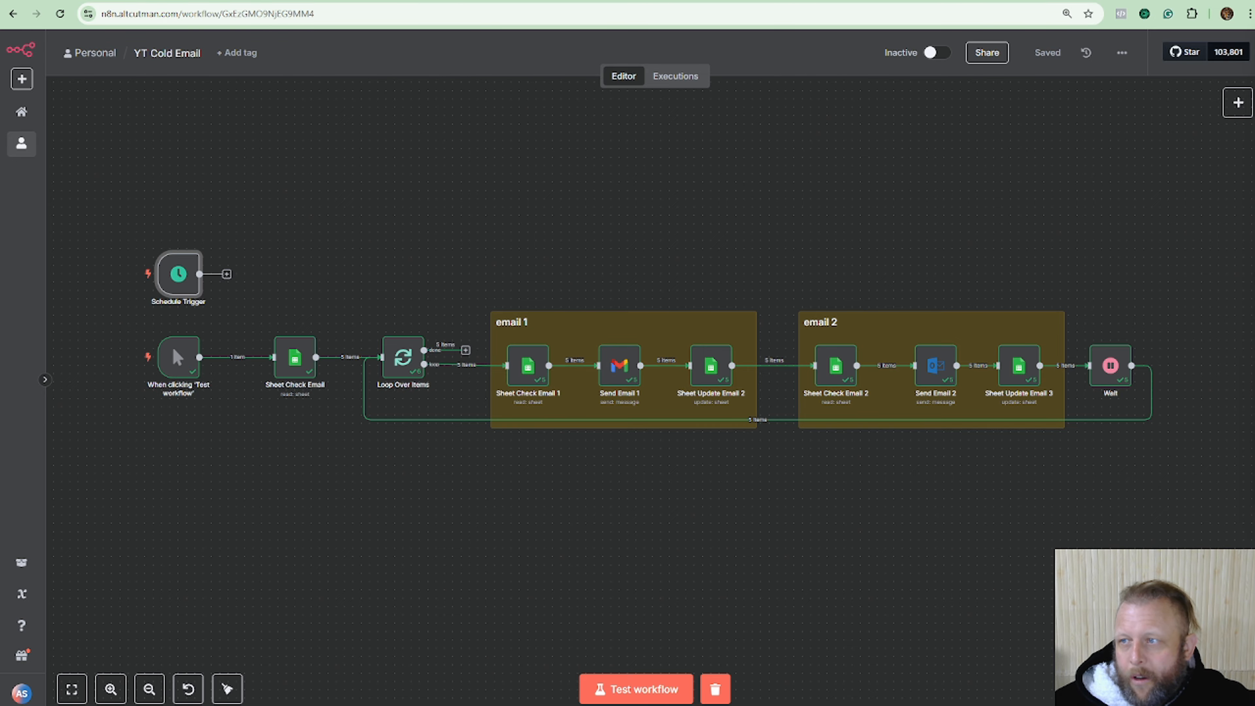
drag(1254, 106, 423, 0)
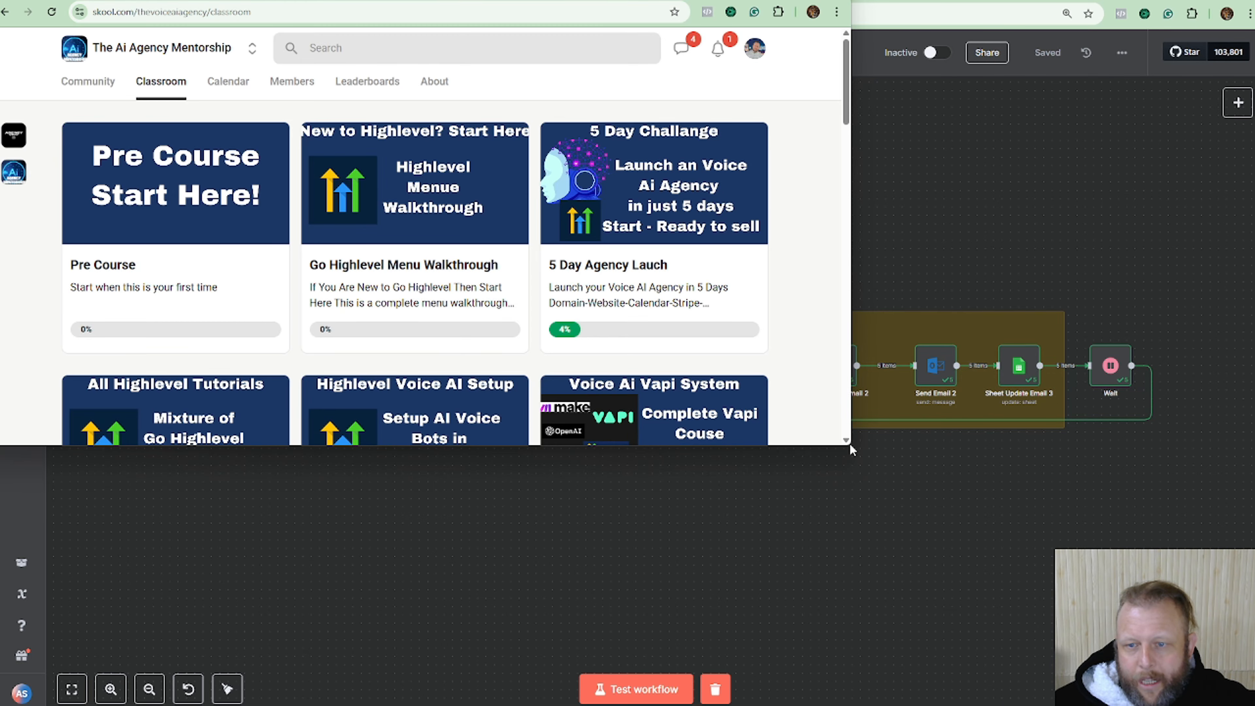
drag(848, 444, 1254, 705)
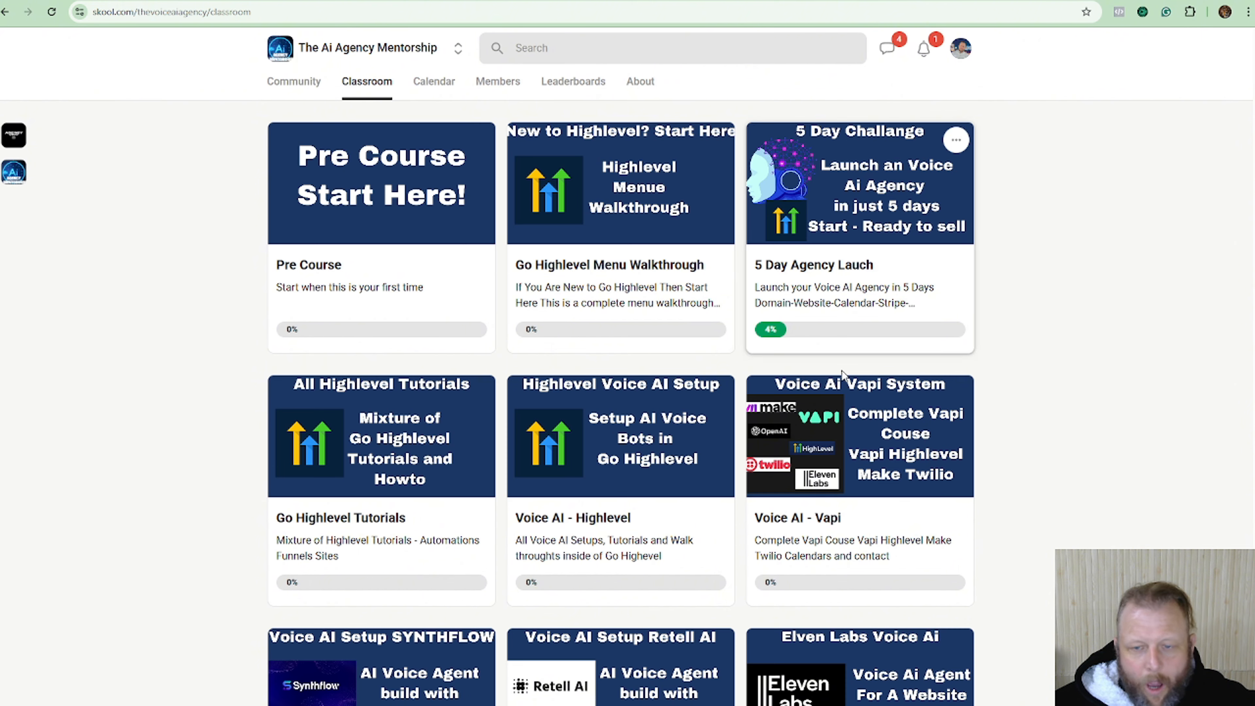
scroll(856, 432, down, 1)
scroll(856, 432, down, 2)
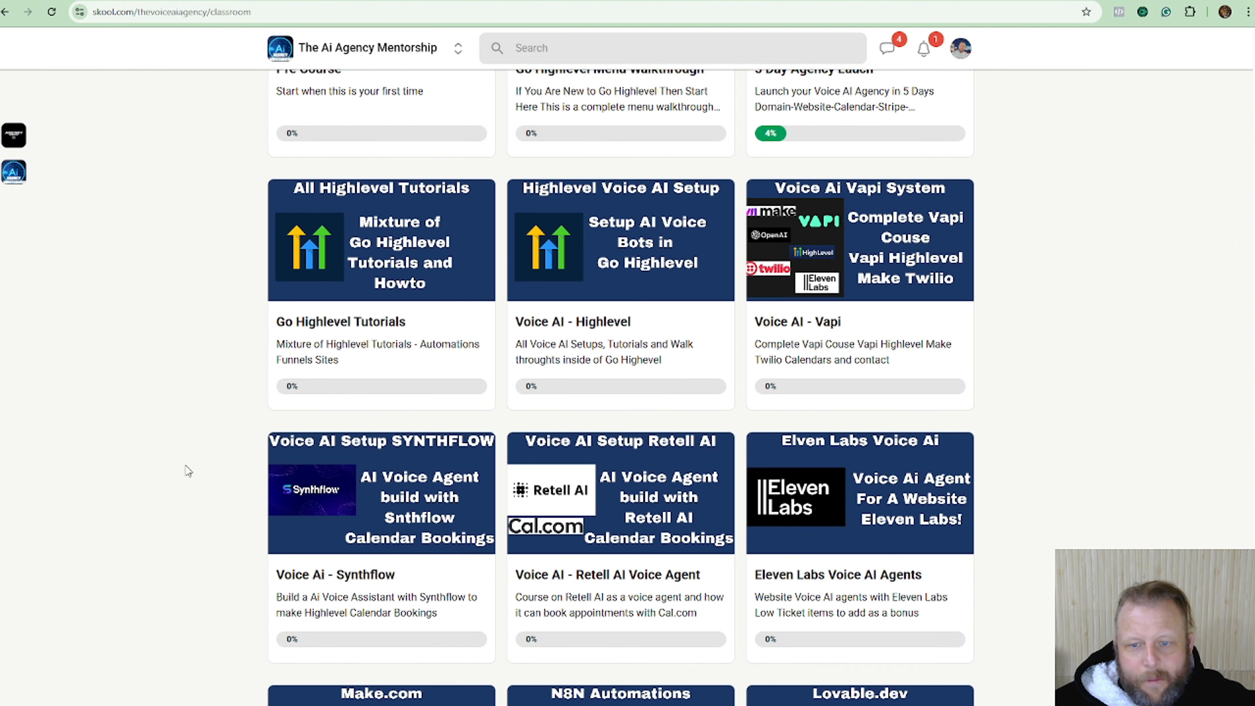
scroll(839, 515, down, 3)
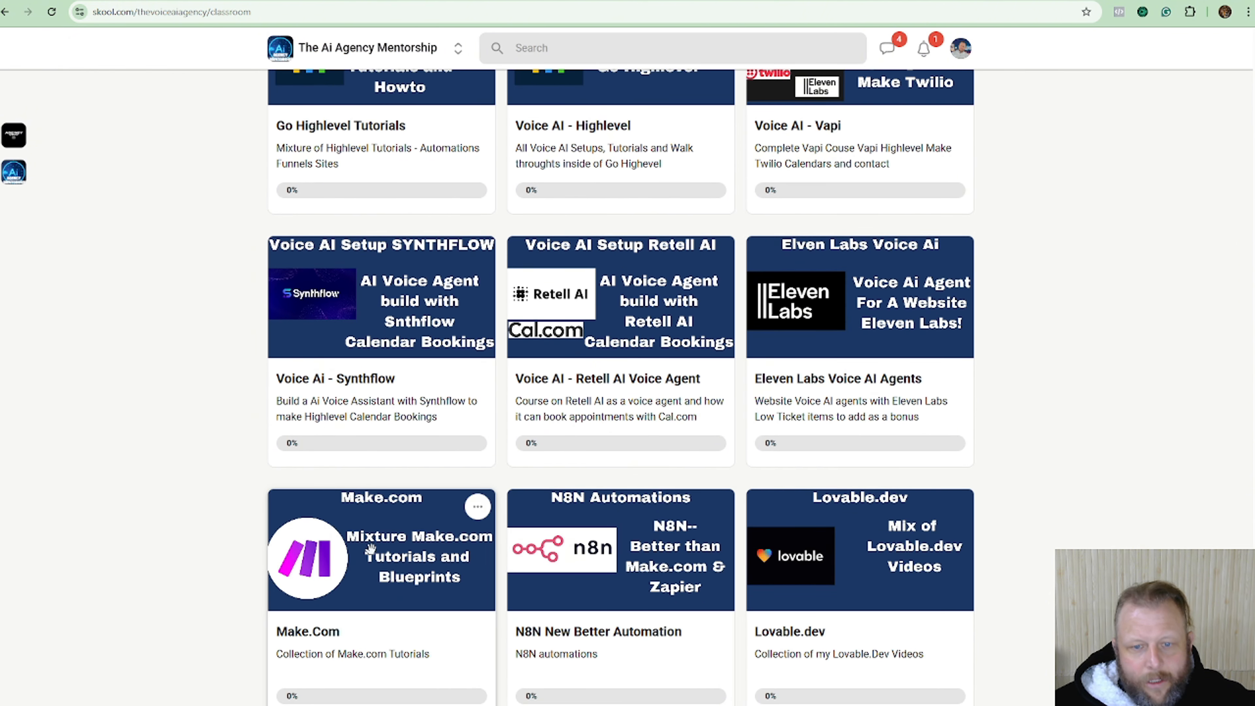
scroll(555, 509, down, 2)
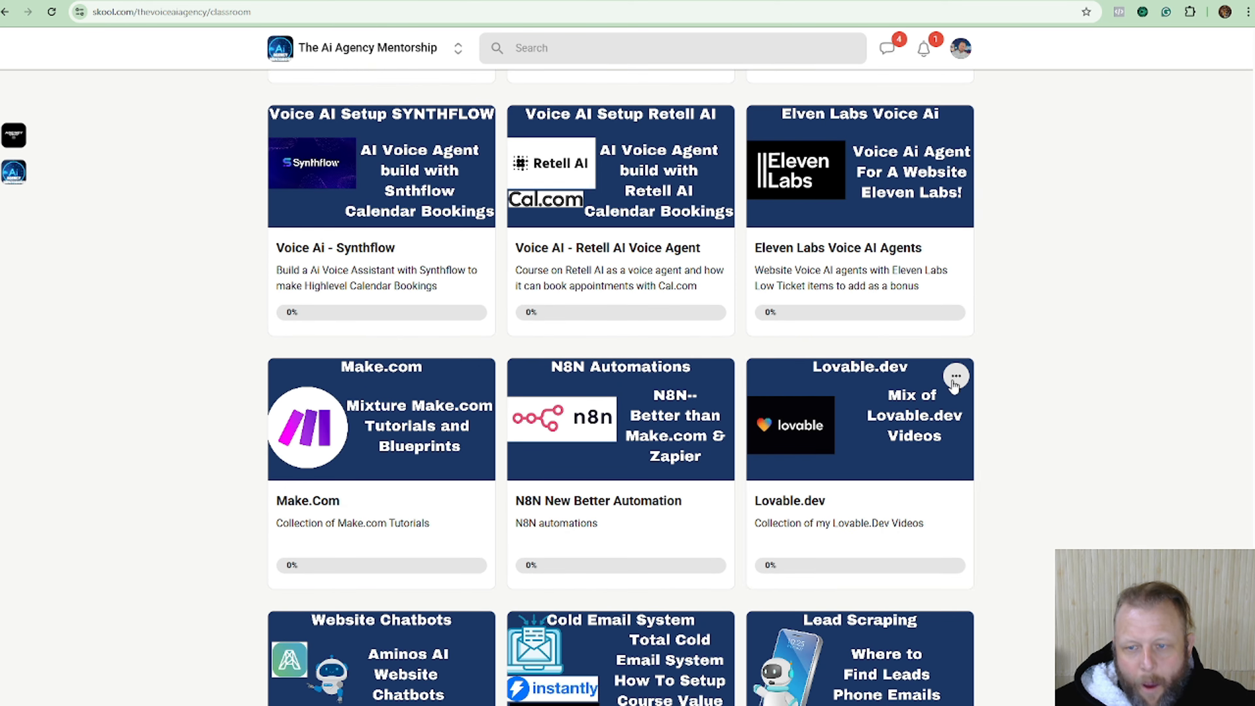
scroll(893, 382, down, 3)
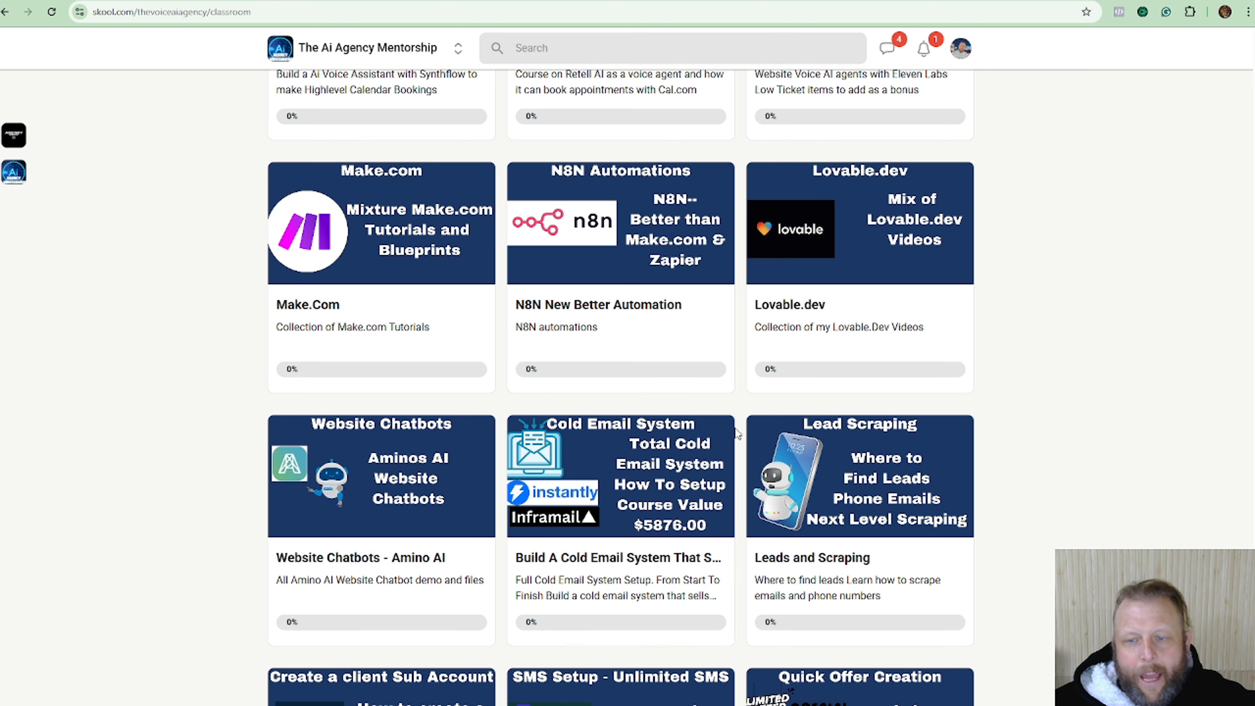
scroll(787, 390, down, 3)
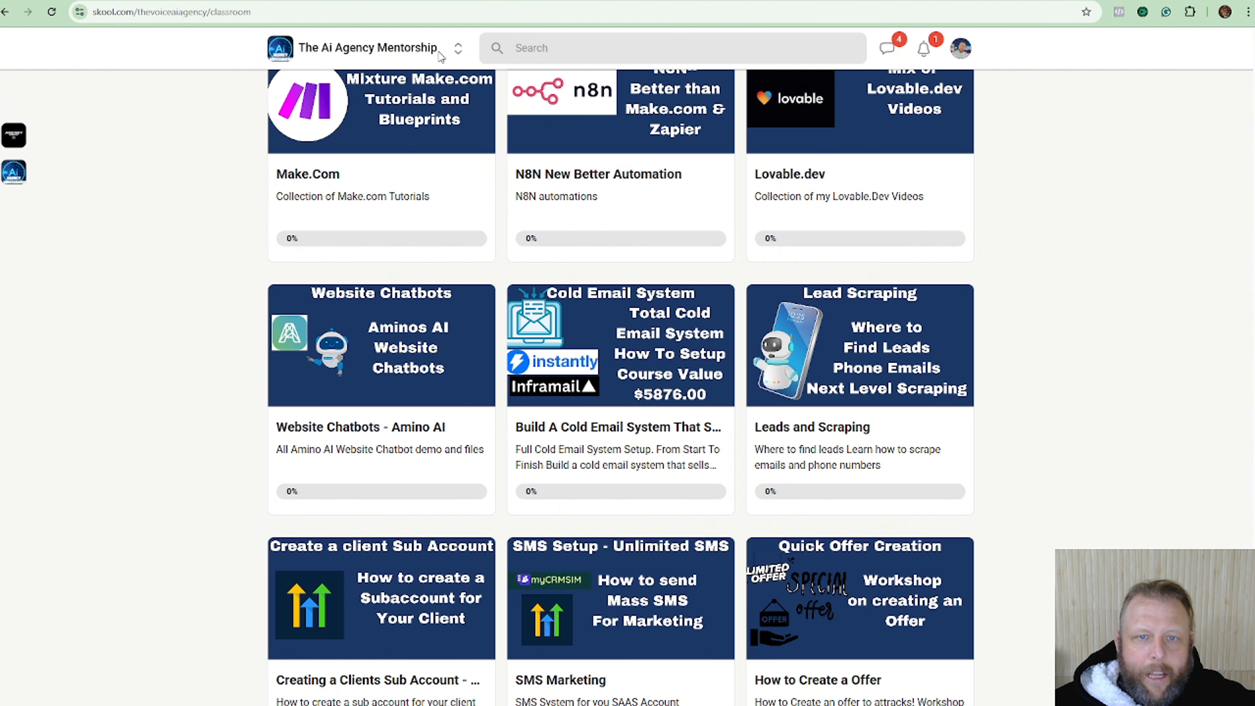
drag(477, 1, 1235, 0)
drag(762, 2, 1208, 2)
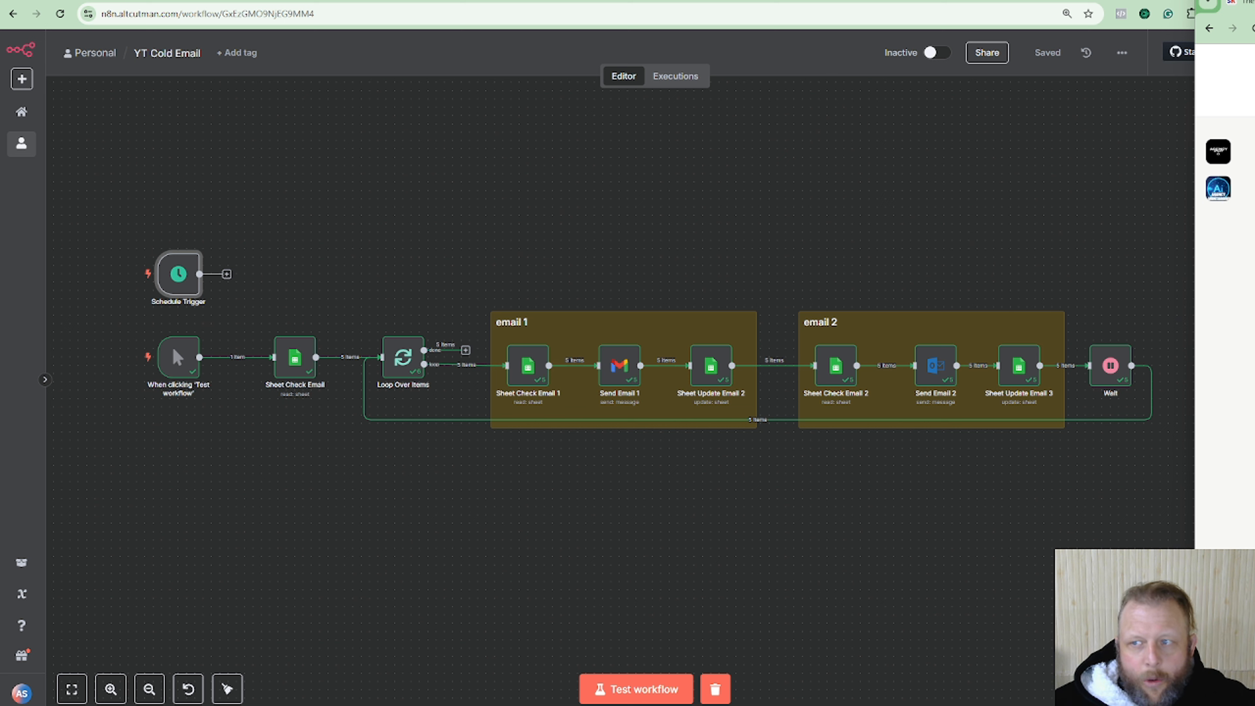
drag(1253, 2, 567, 108)
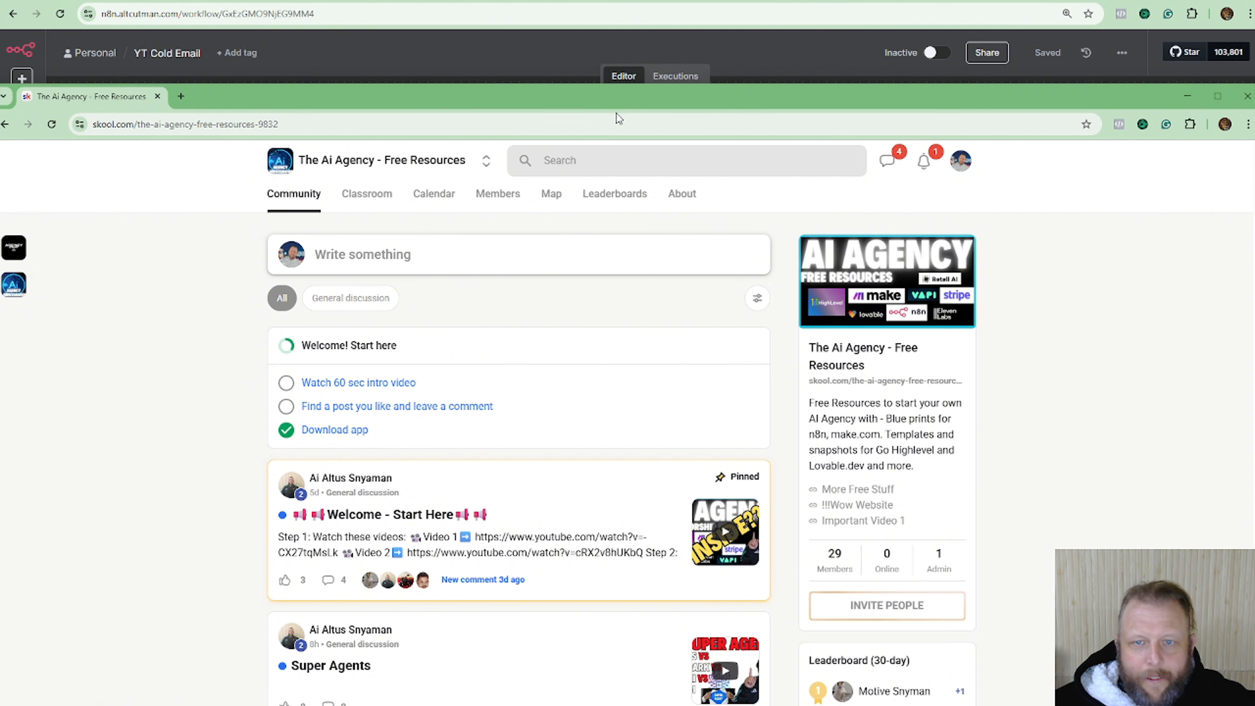
drag(620, 97, 852, 85)
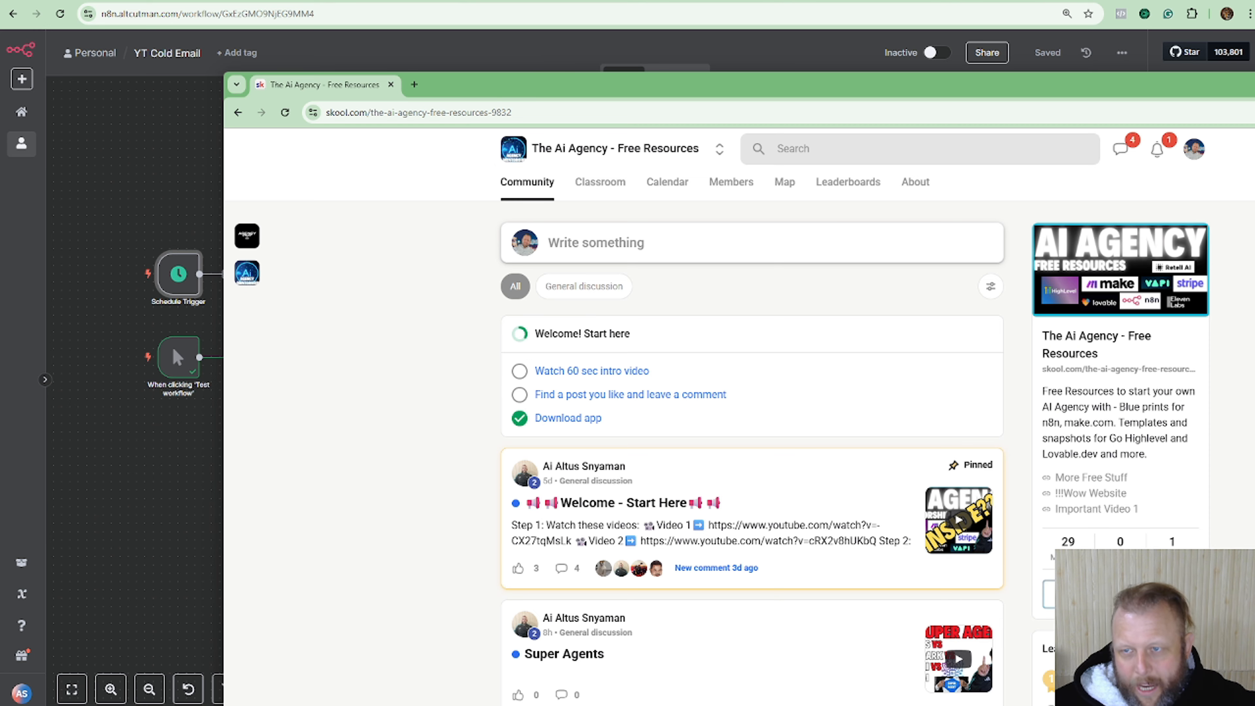
drag(1181, 88, 1, 0)
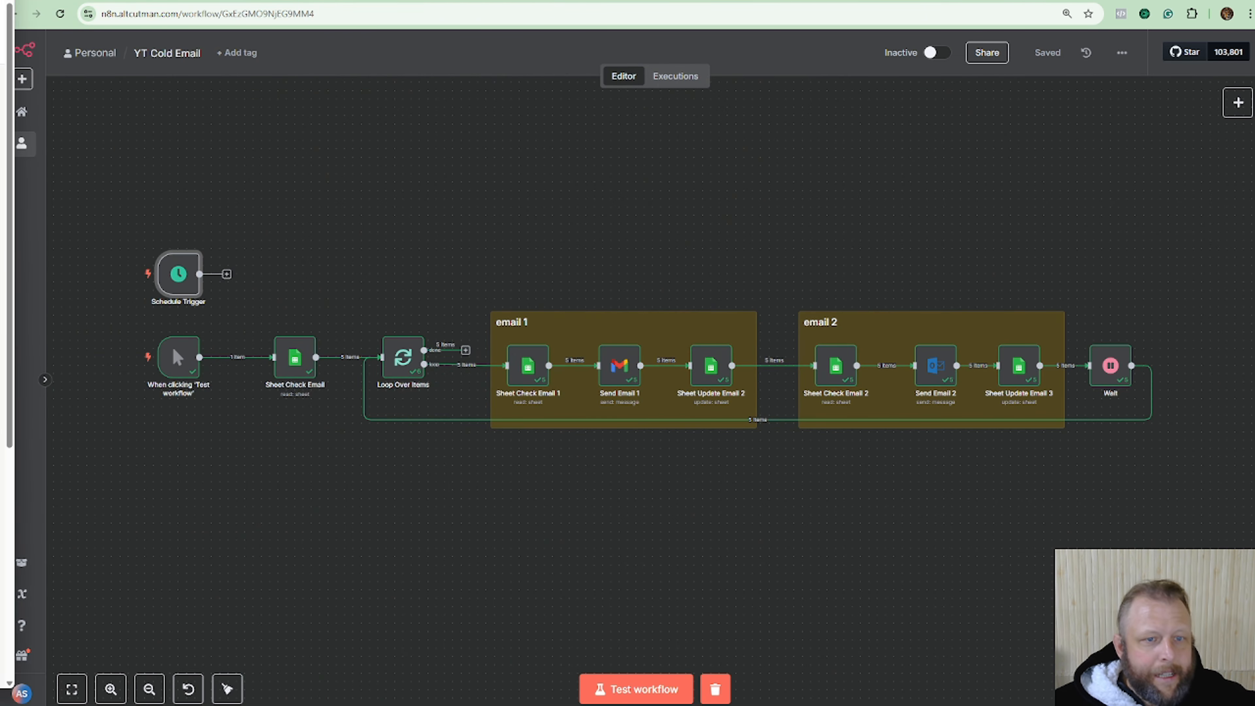